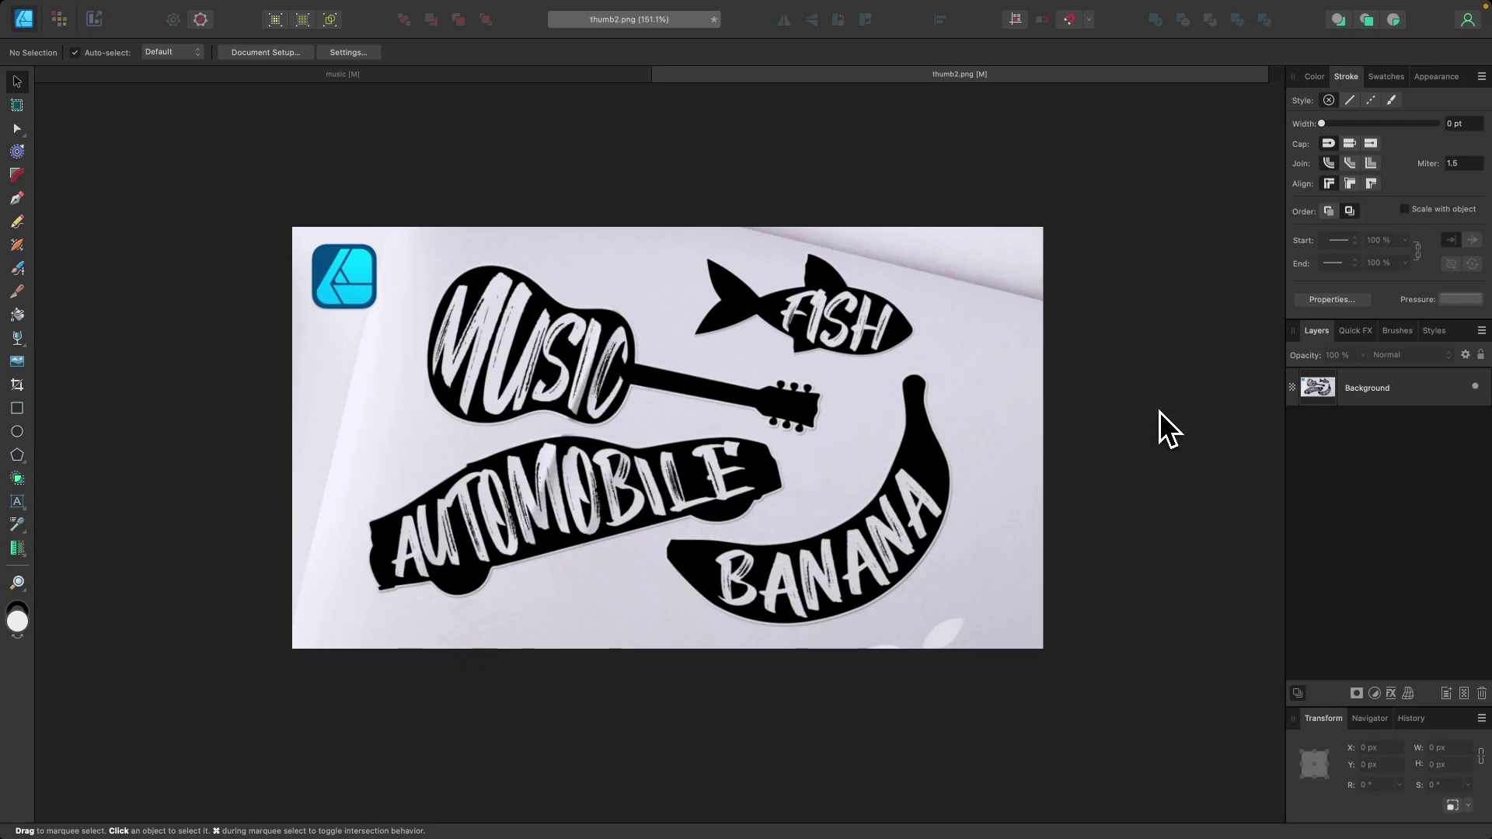
Create a new blank document and fit the whole page in view
key(super+n)
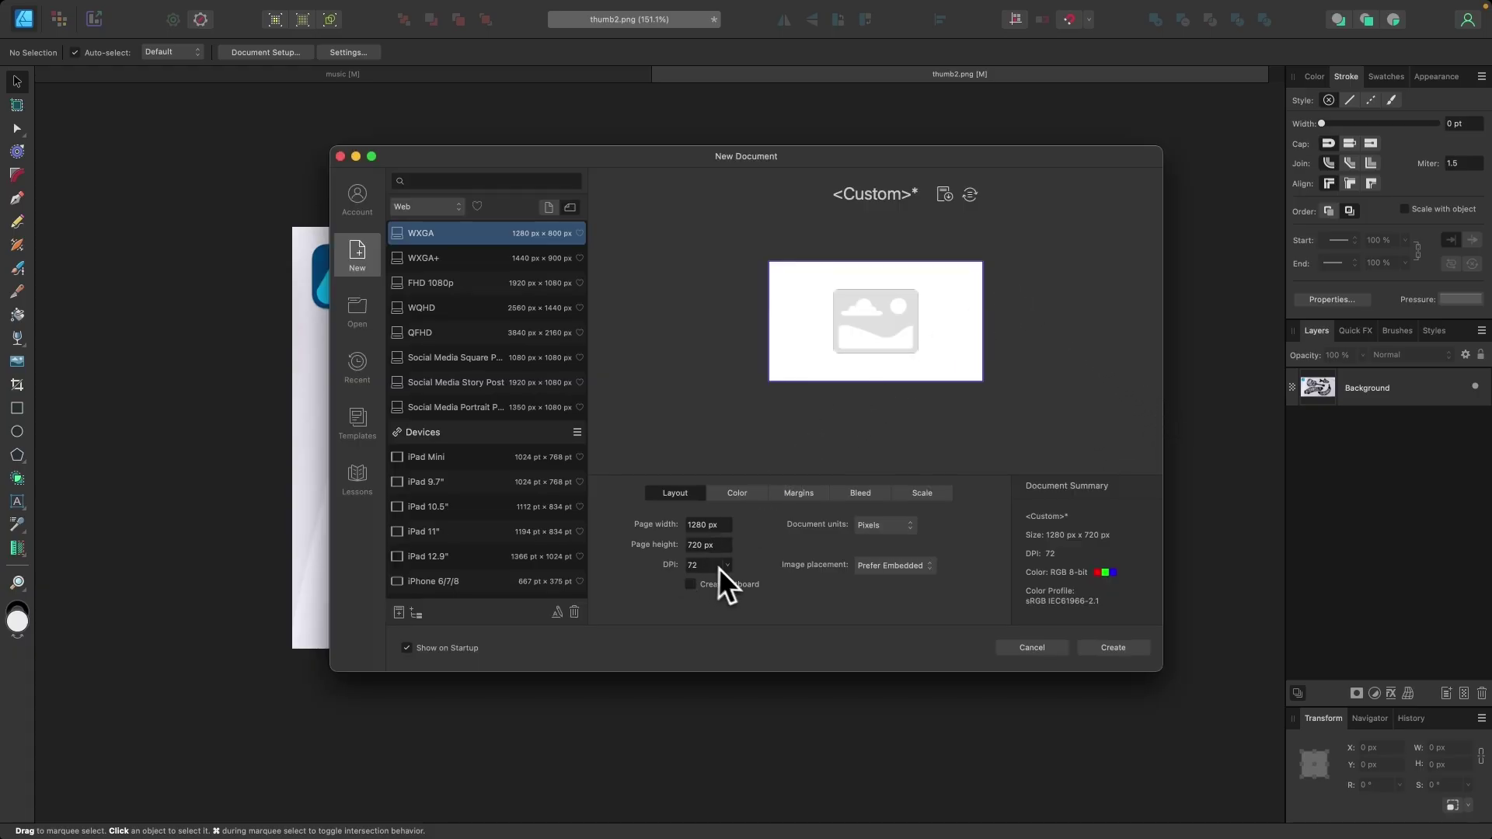
click(1112, 648)
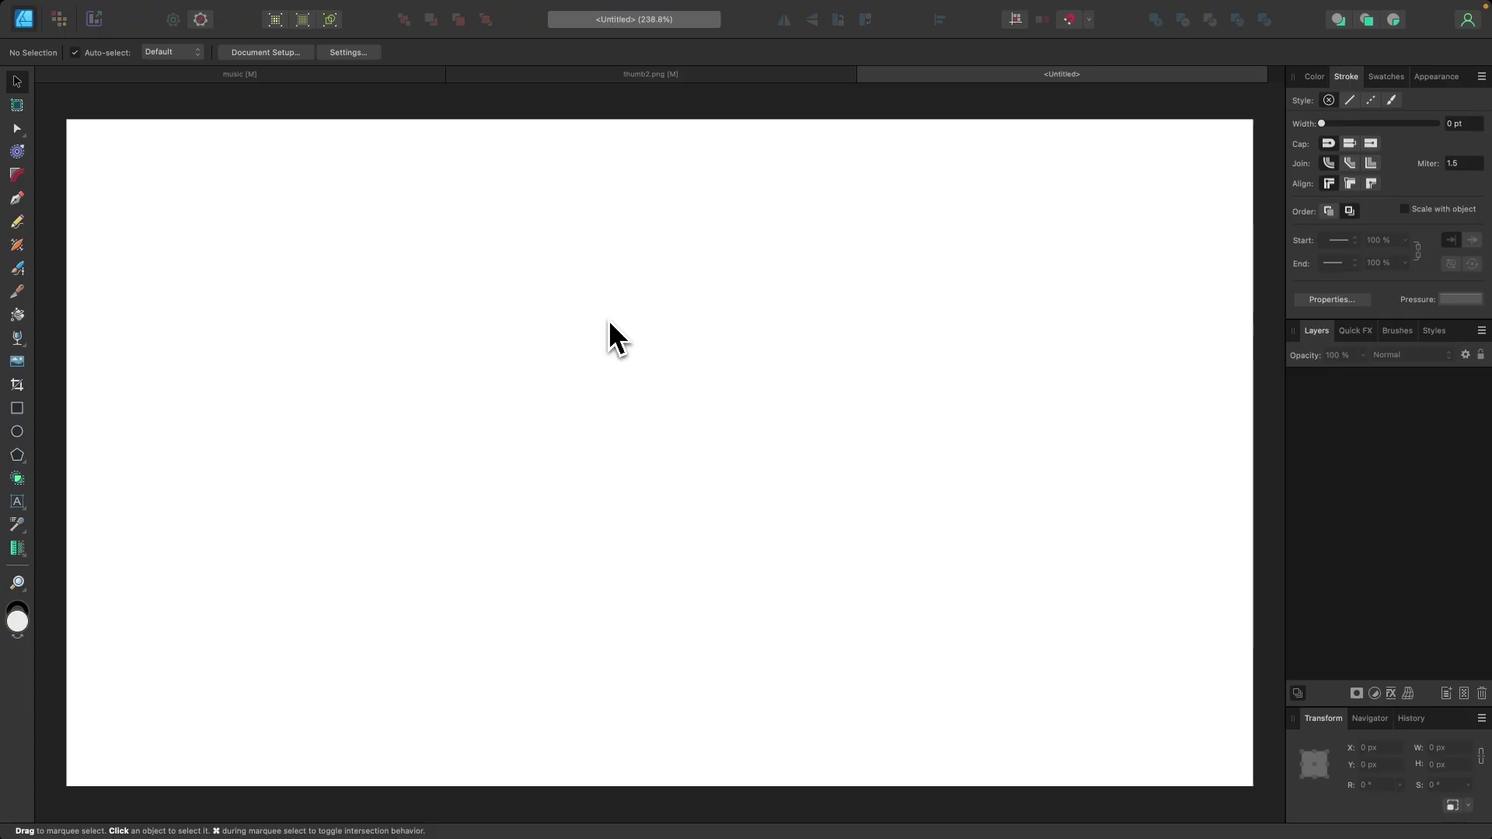
key(super+1)
Paste the black banana silhouette and position it near the centre of the canvas
key(super+v)
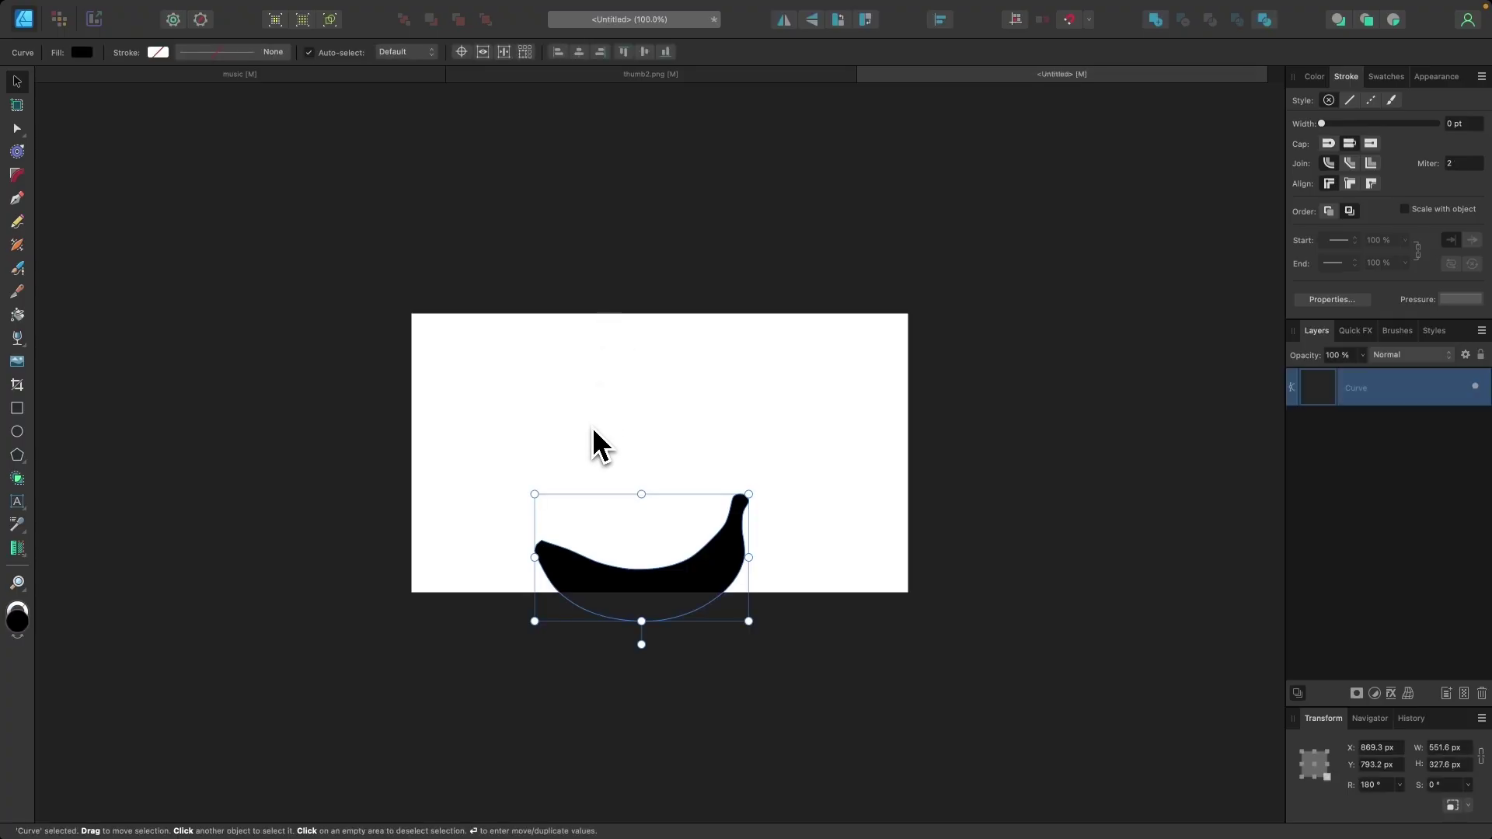
scroll(654, 485, up, 5)
drag(811, 650, 805, 454)
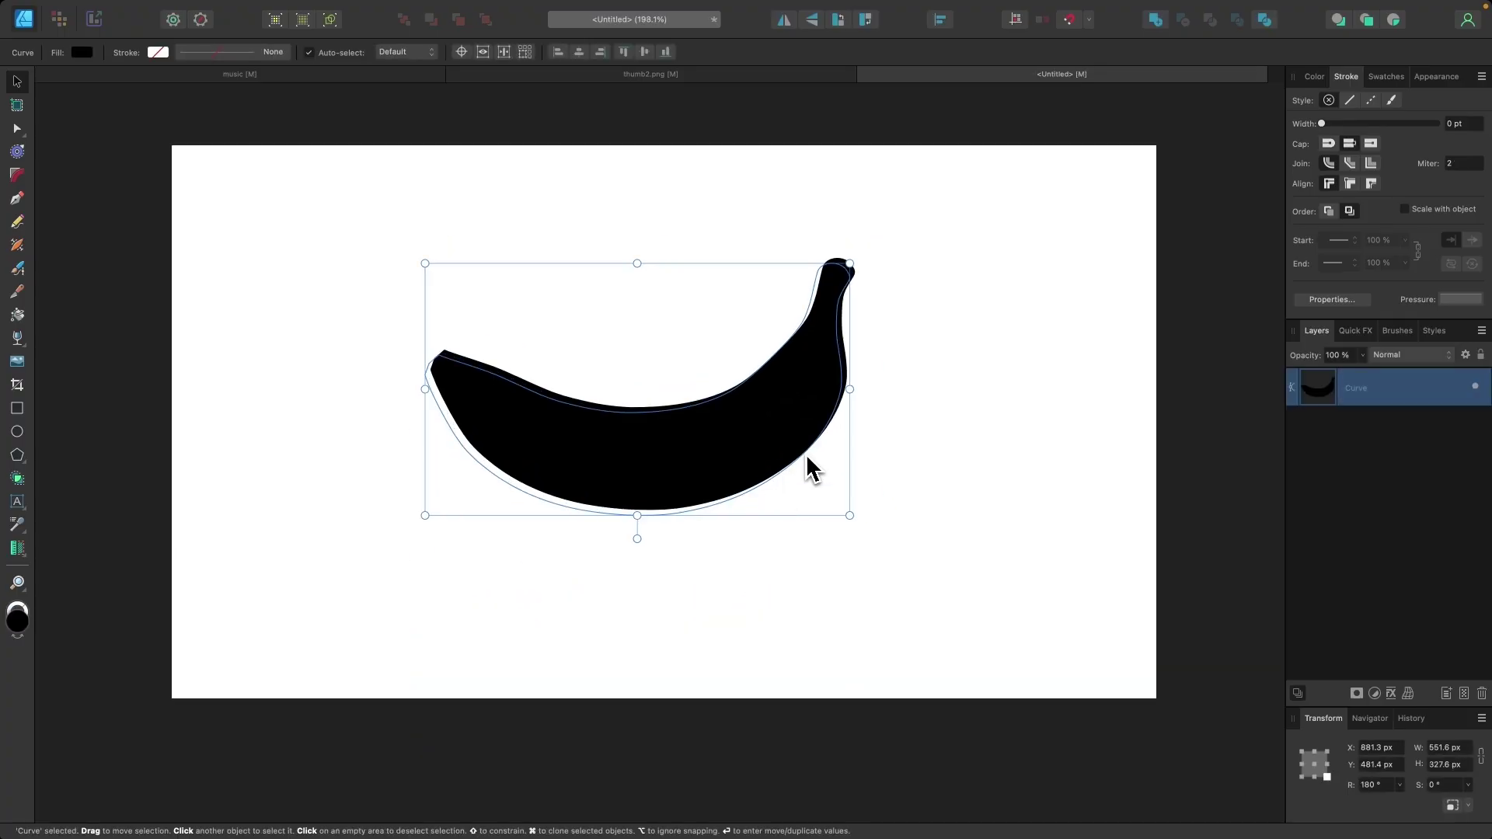
click(987, 472)
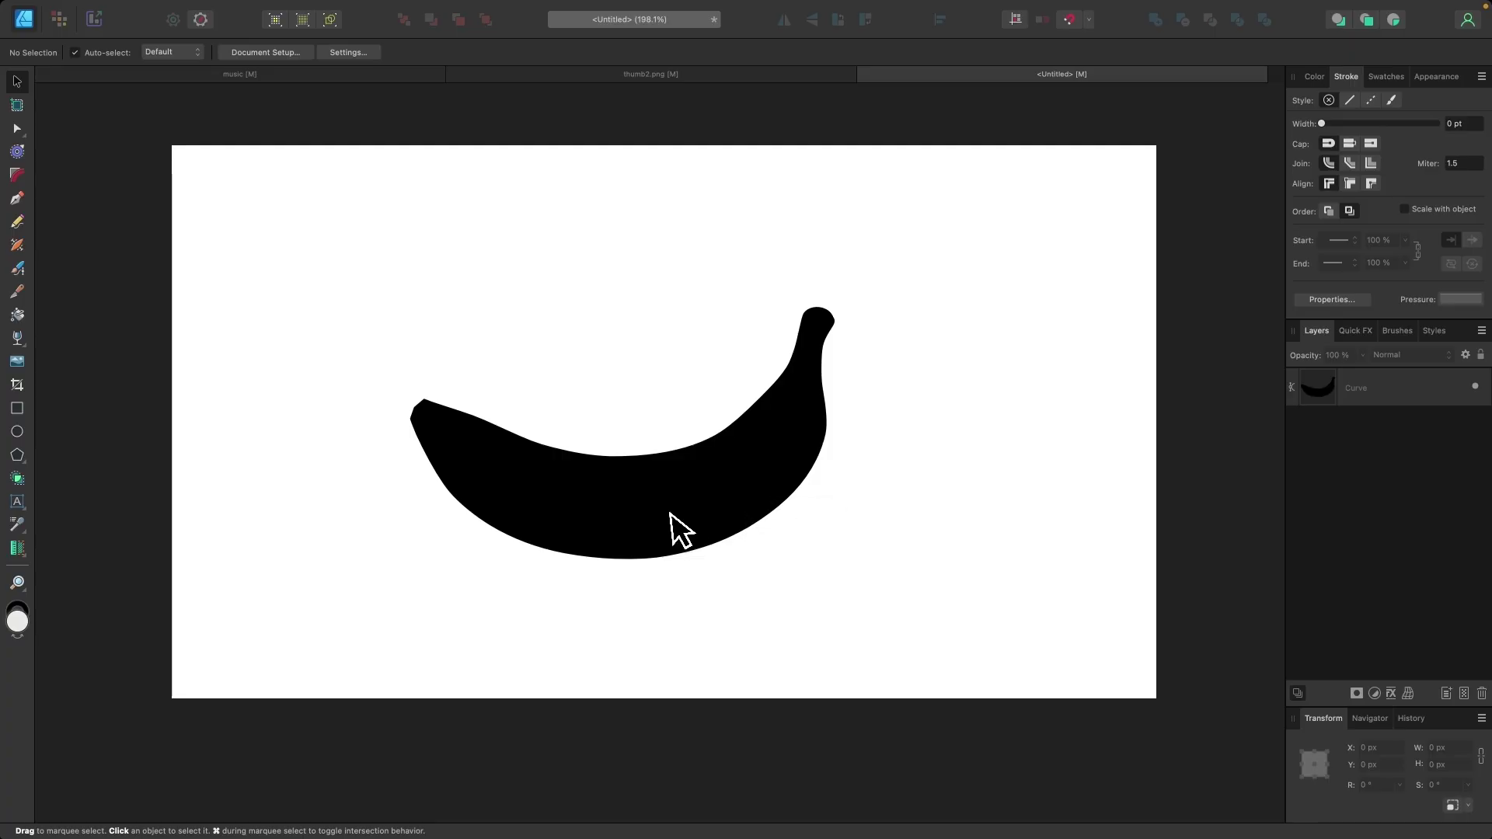
click(675, 522)
drag(722, 523, 676, 523)
click(903, 486)
Add an artistic text frame above the banana reading BANANA
click(956, 470)
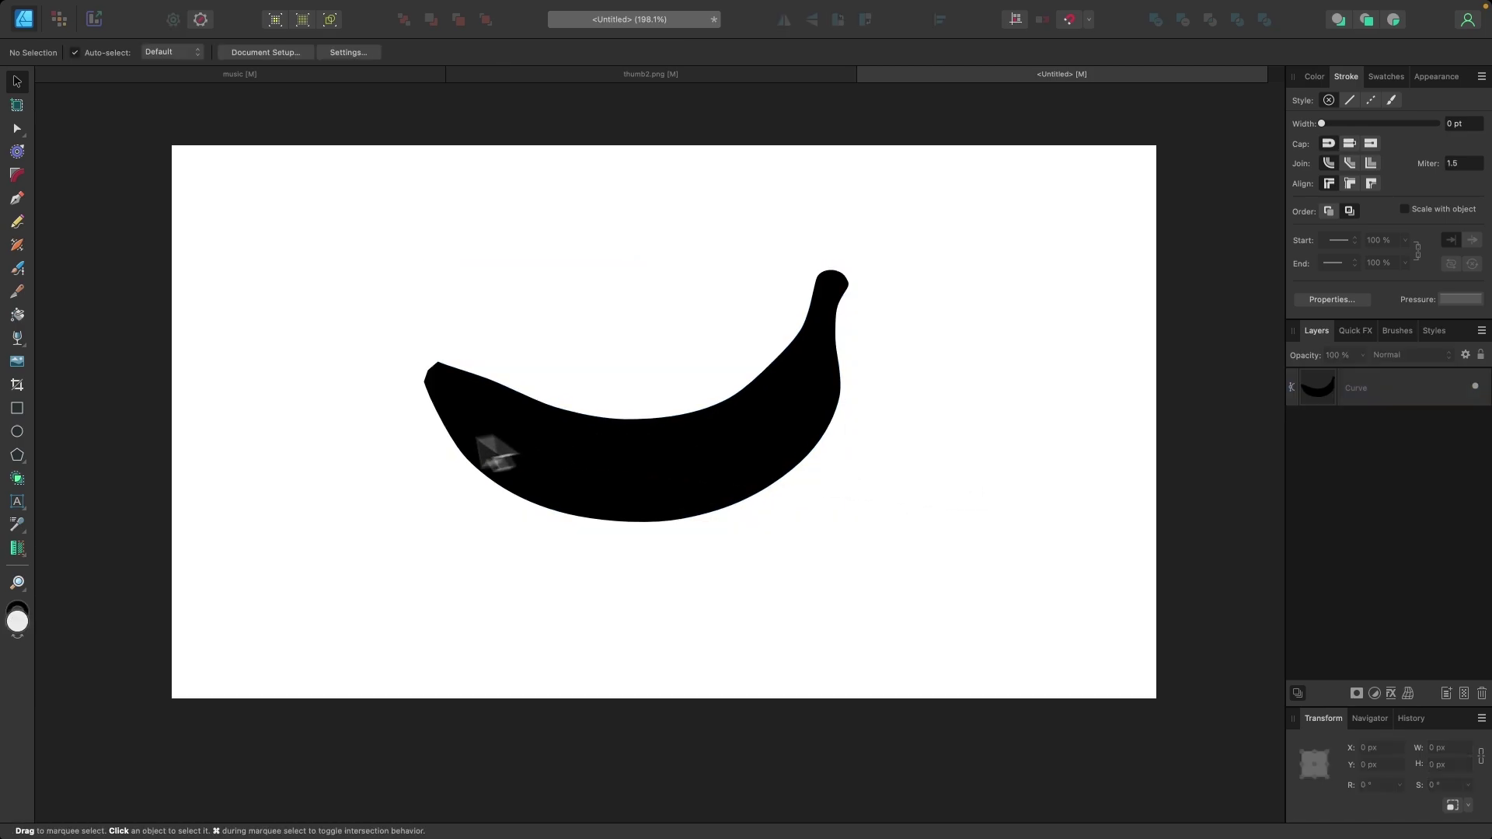
click(17, 502)
scroll(260, 327, up, 1)
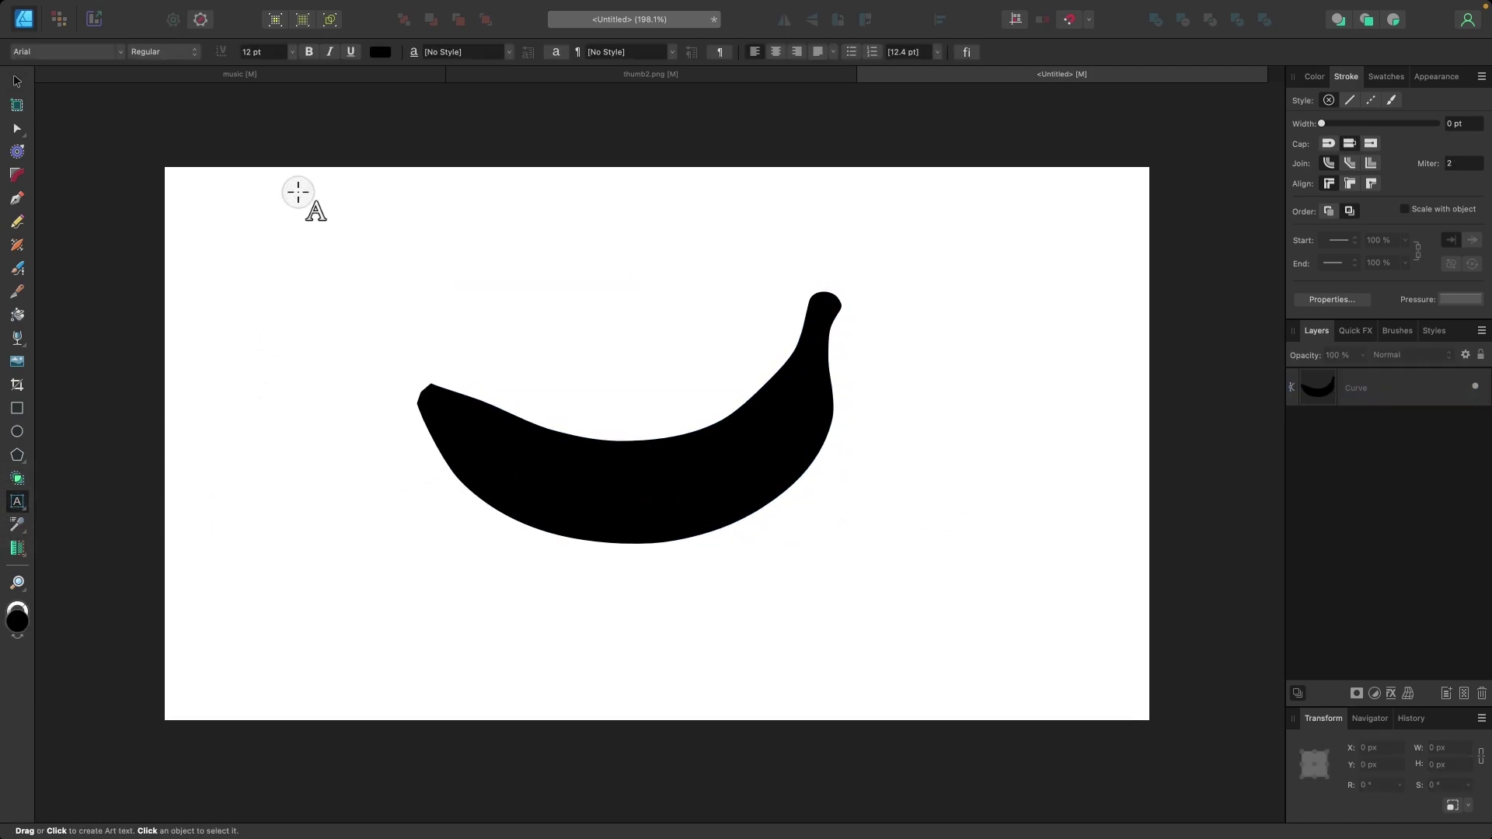
drag(299, 192, 453, 289)
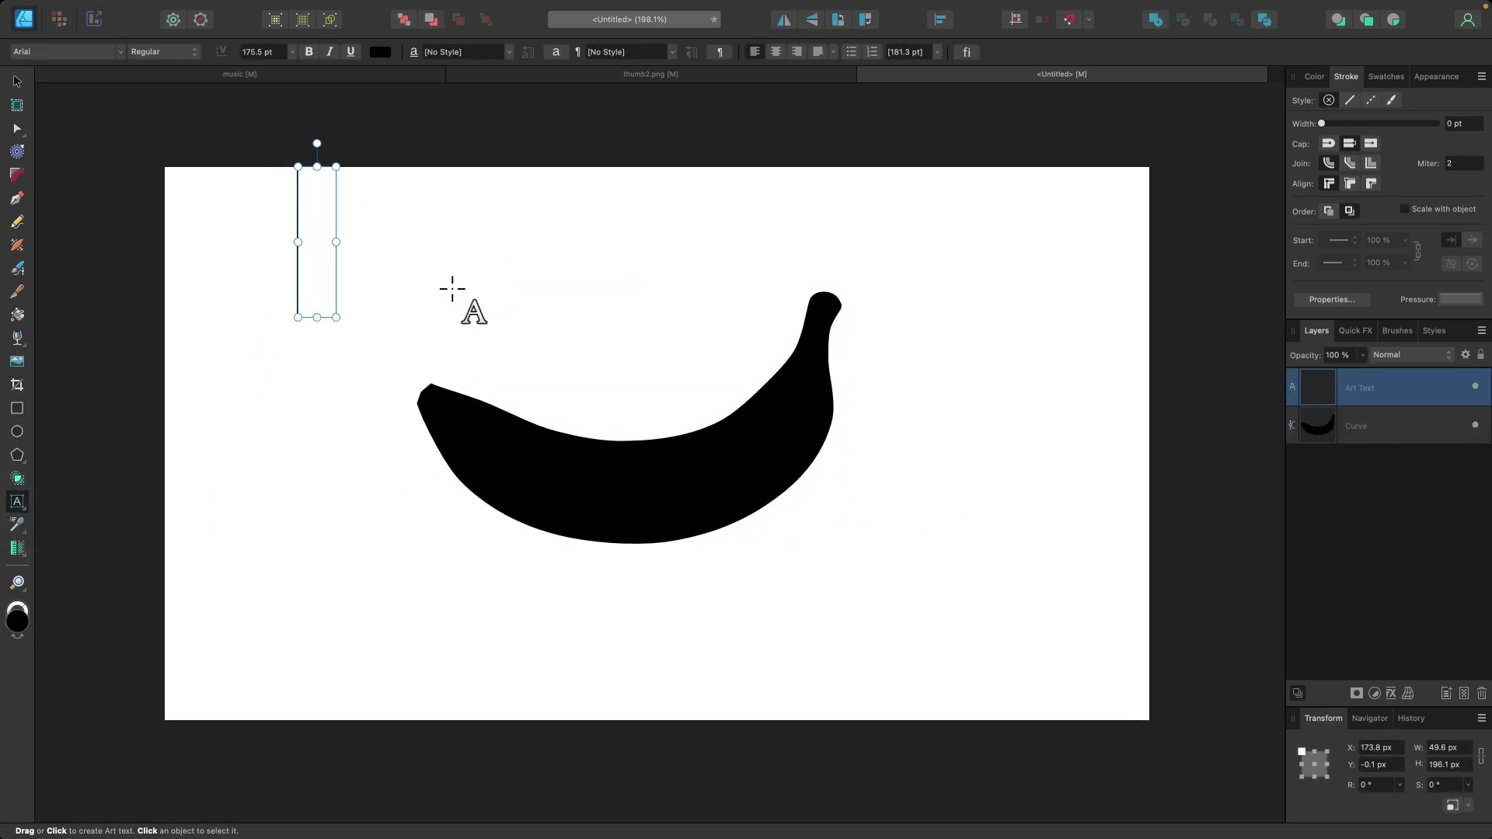
text(BANANA)
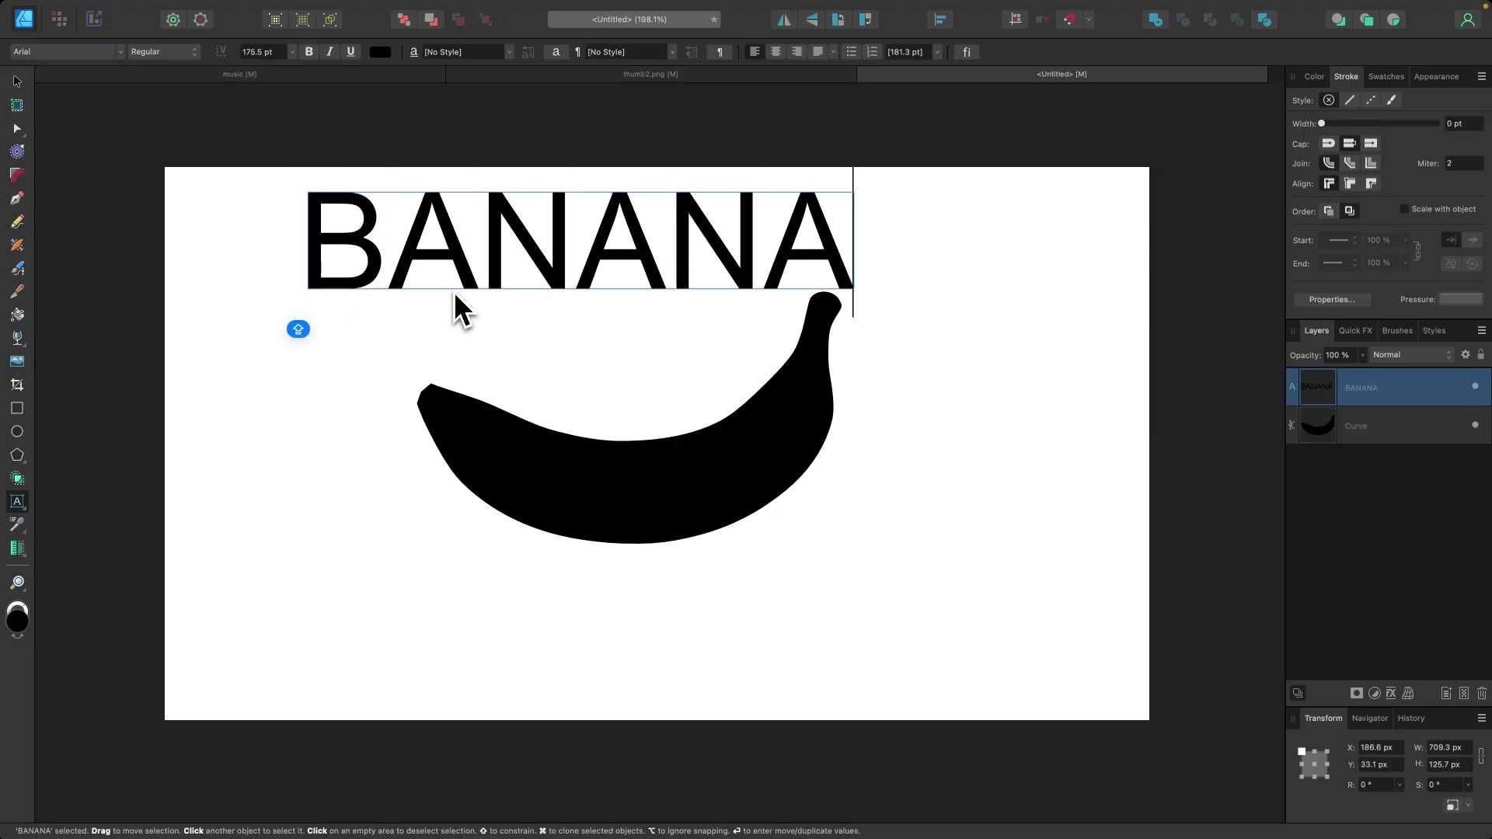
Set the BANANA text in the Hey August brush-script font
click(553, 289)
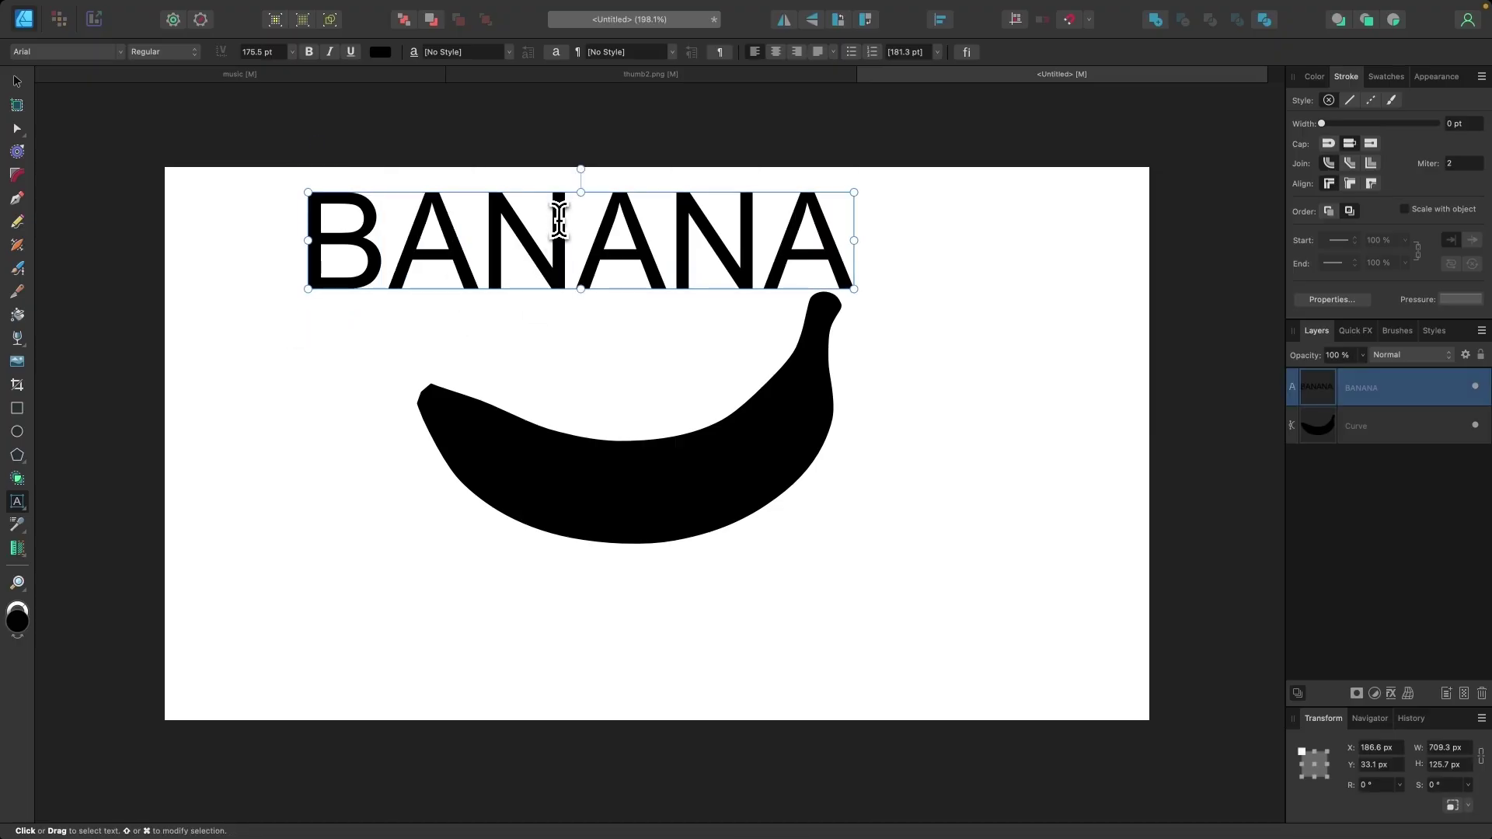
double_click(559, 220)
click(123, 52)
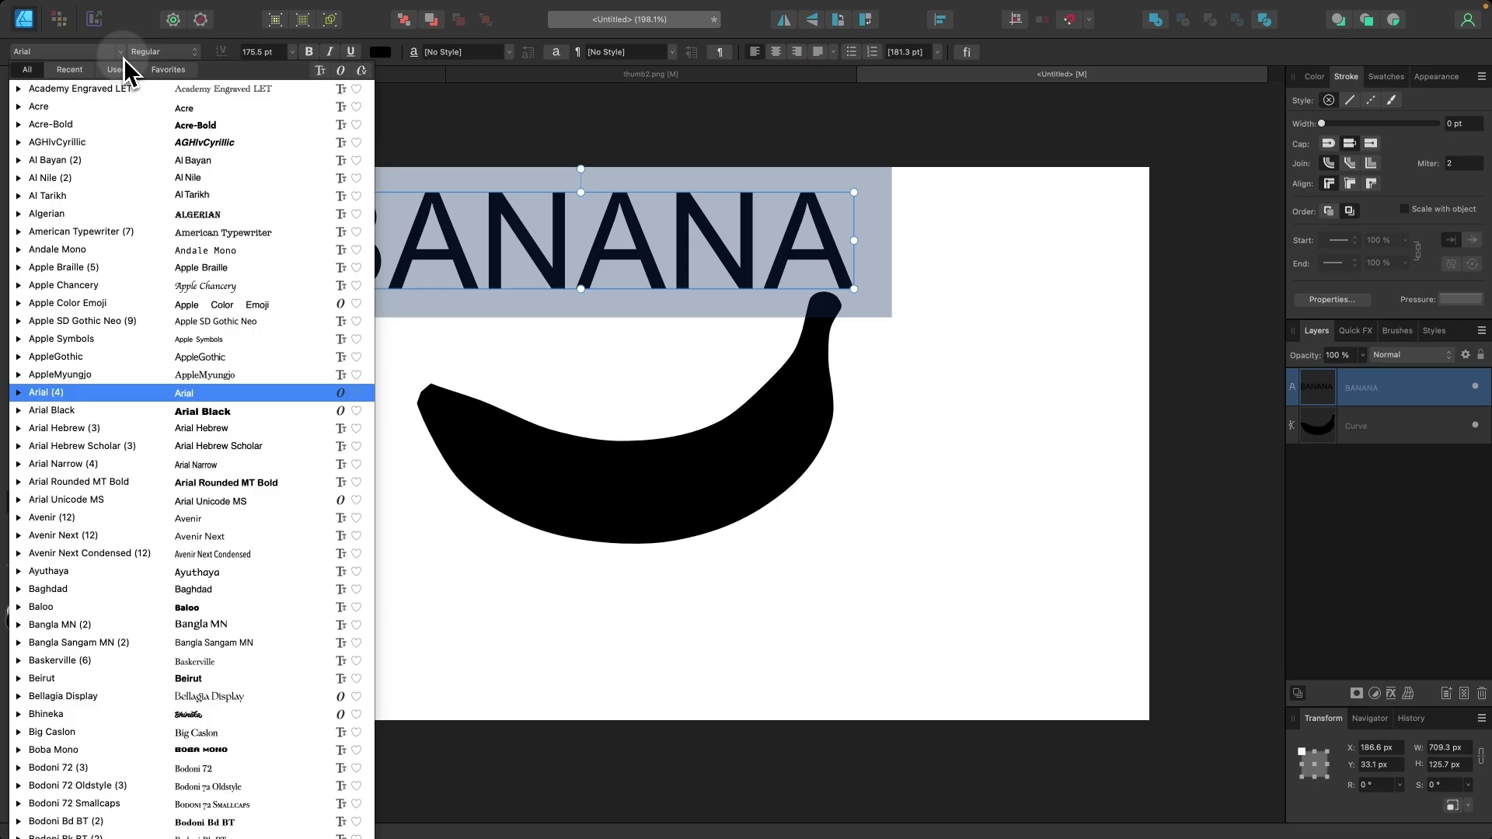
text(hey au)
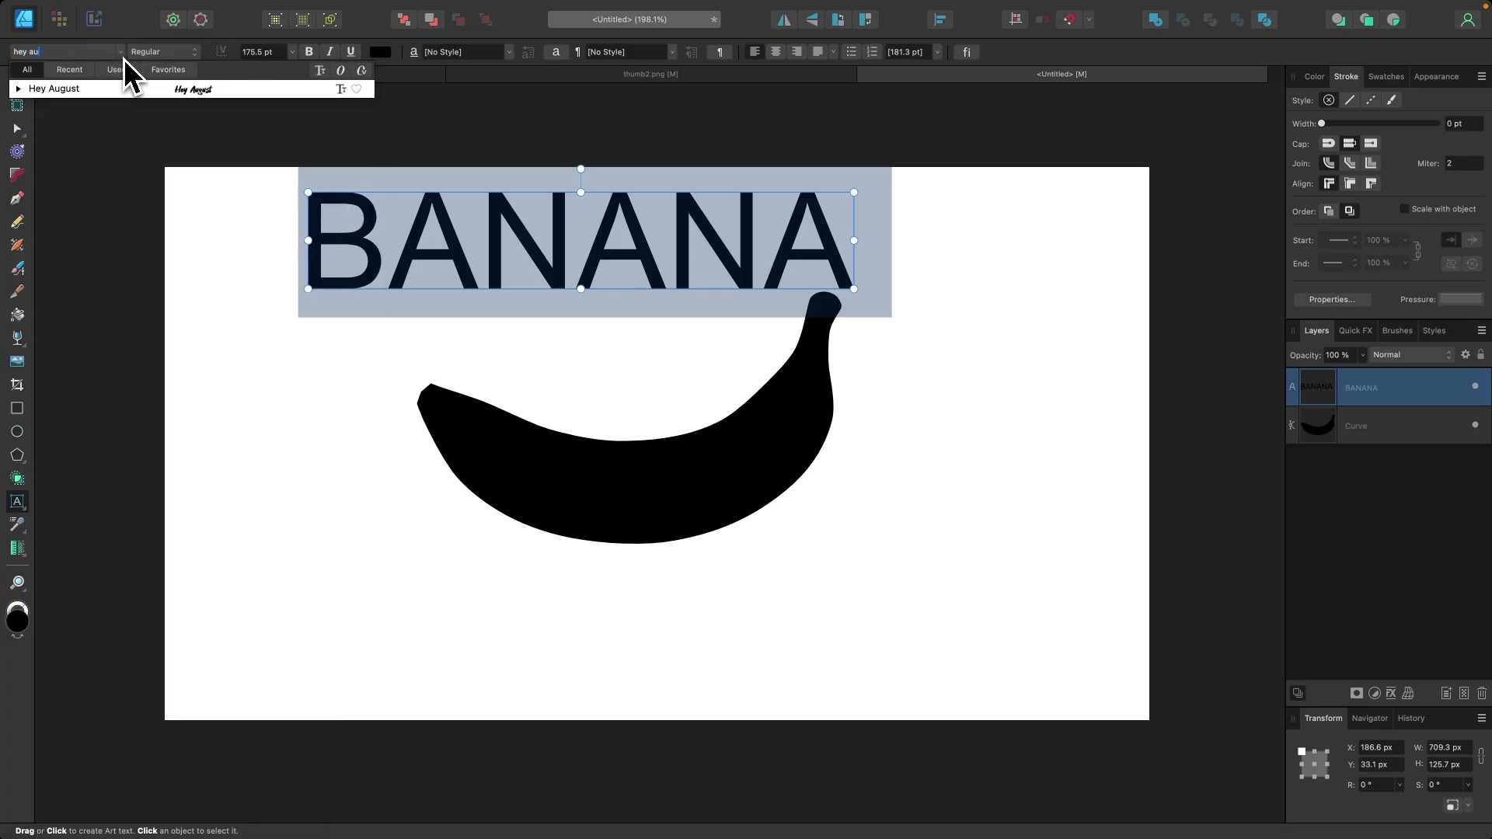
text(gust)
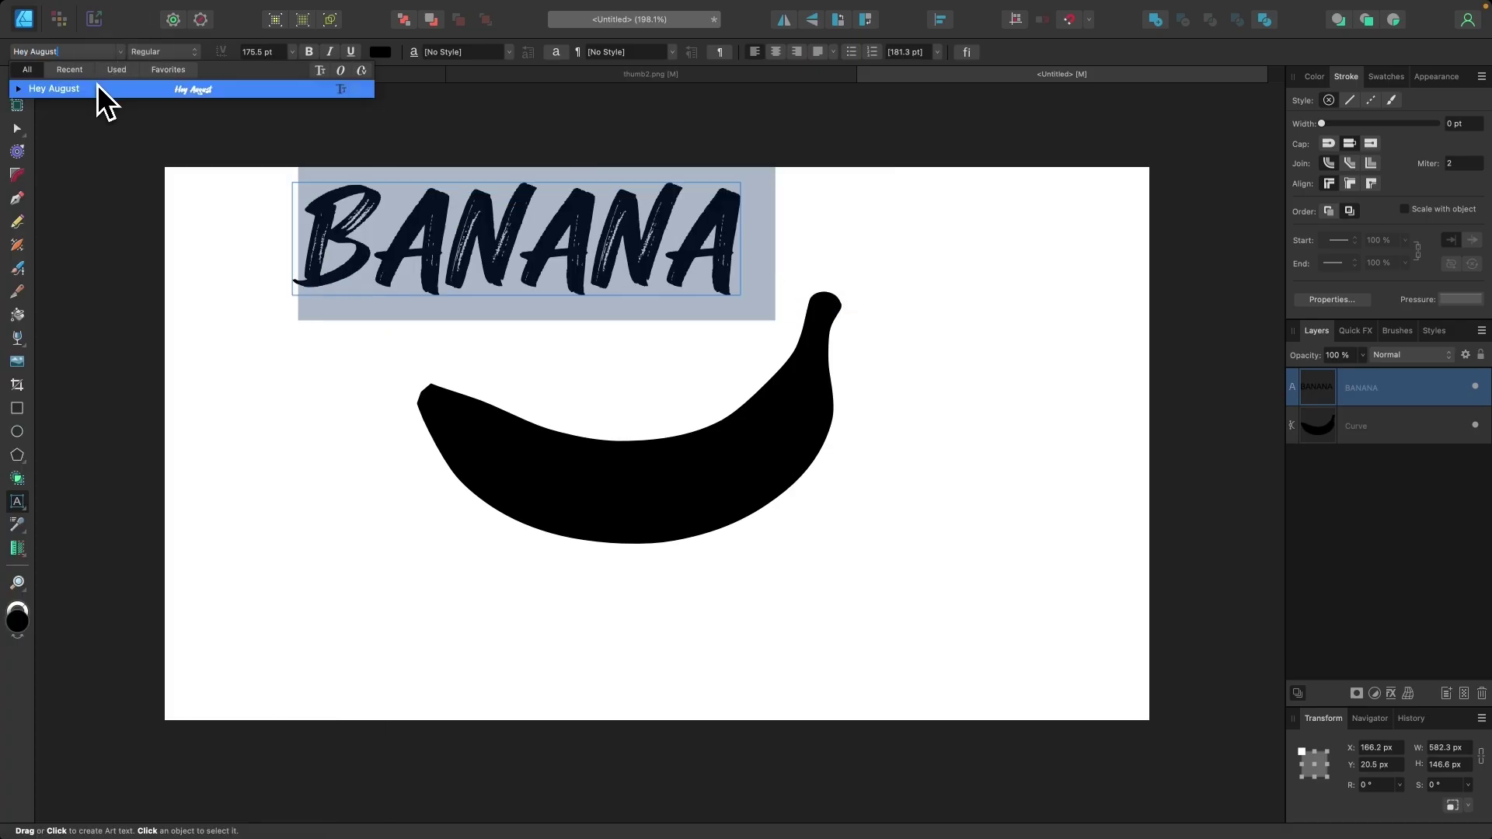
click(97, 87)
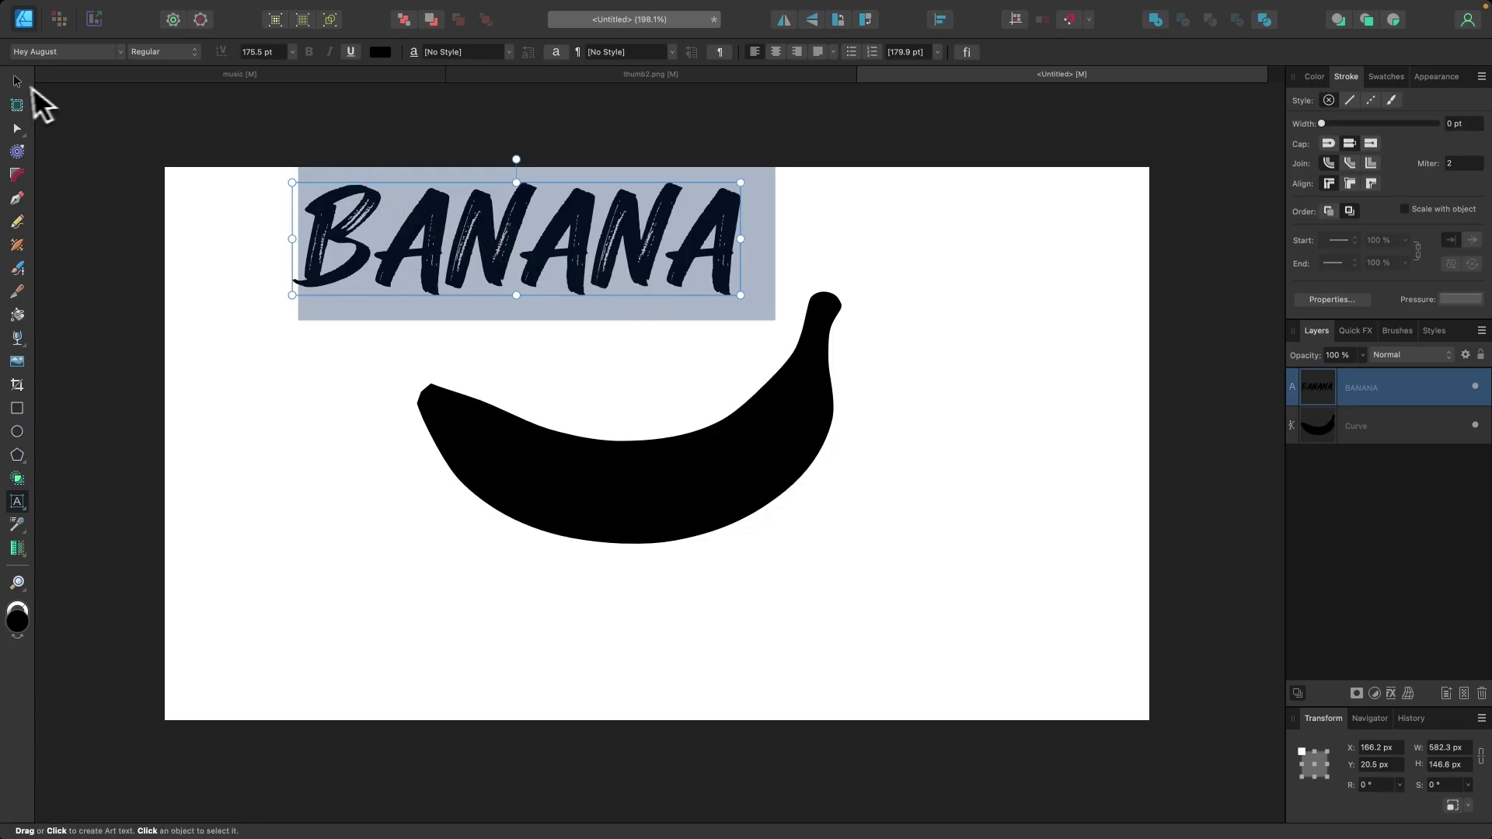
Colour the BANANA text white
click(17, 81)
drag(606, 261, 610, 306)
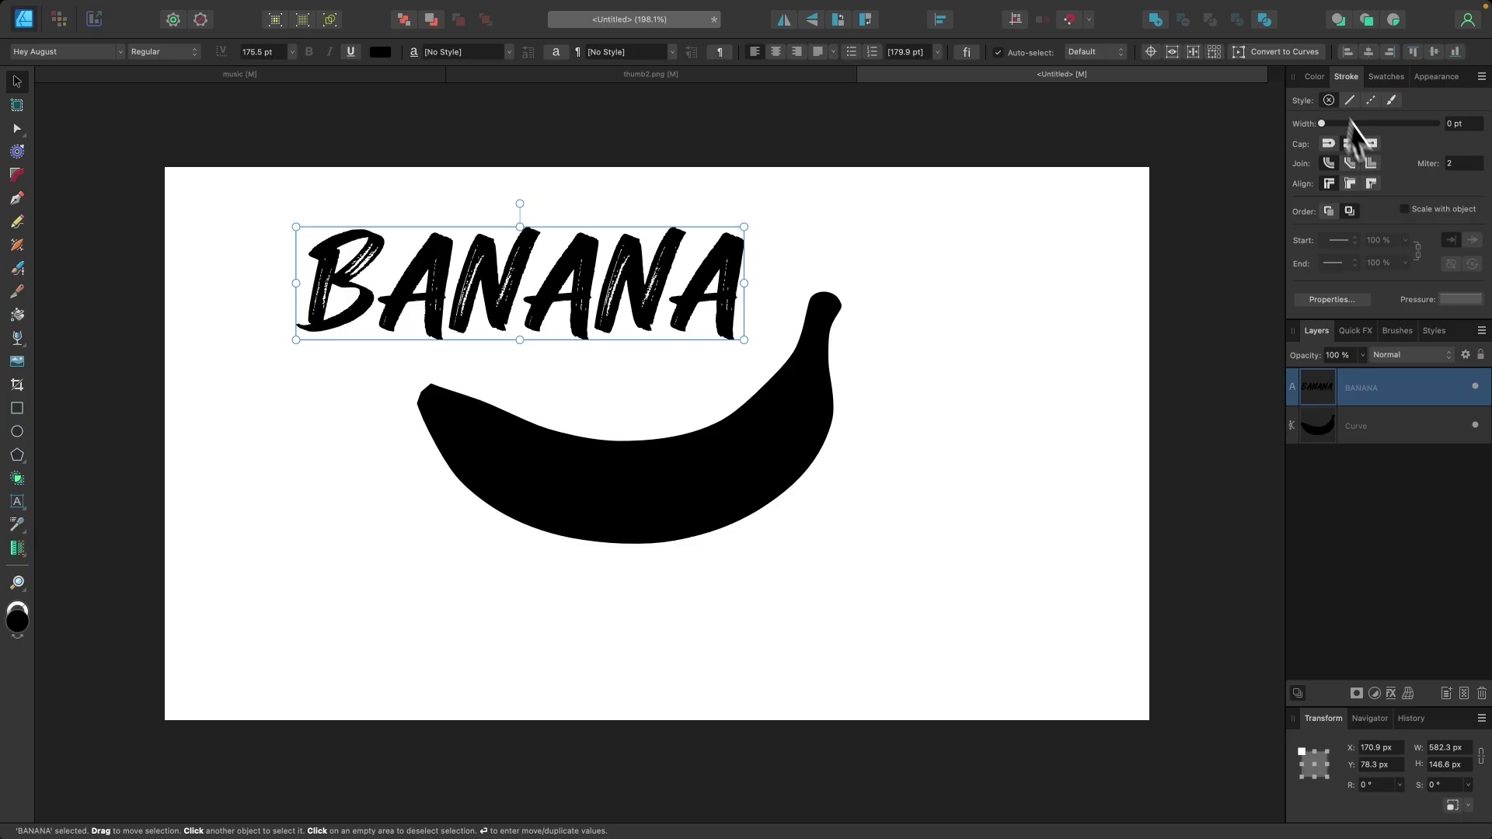
click(1314, 76)
drag(1375, 160, 1366, 233)
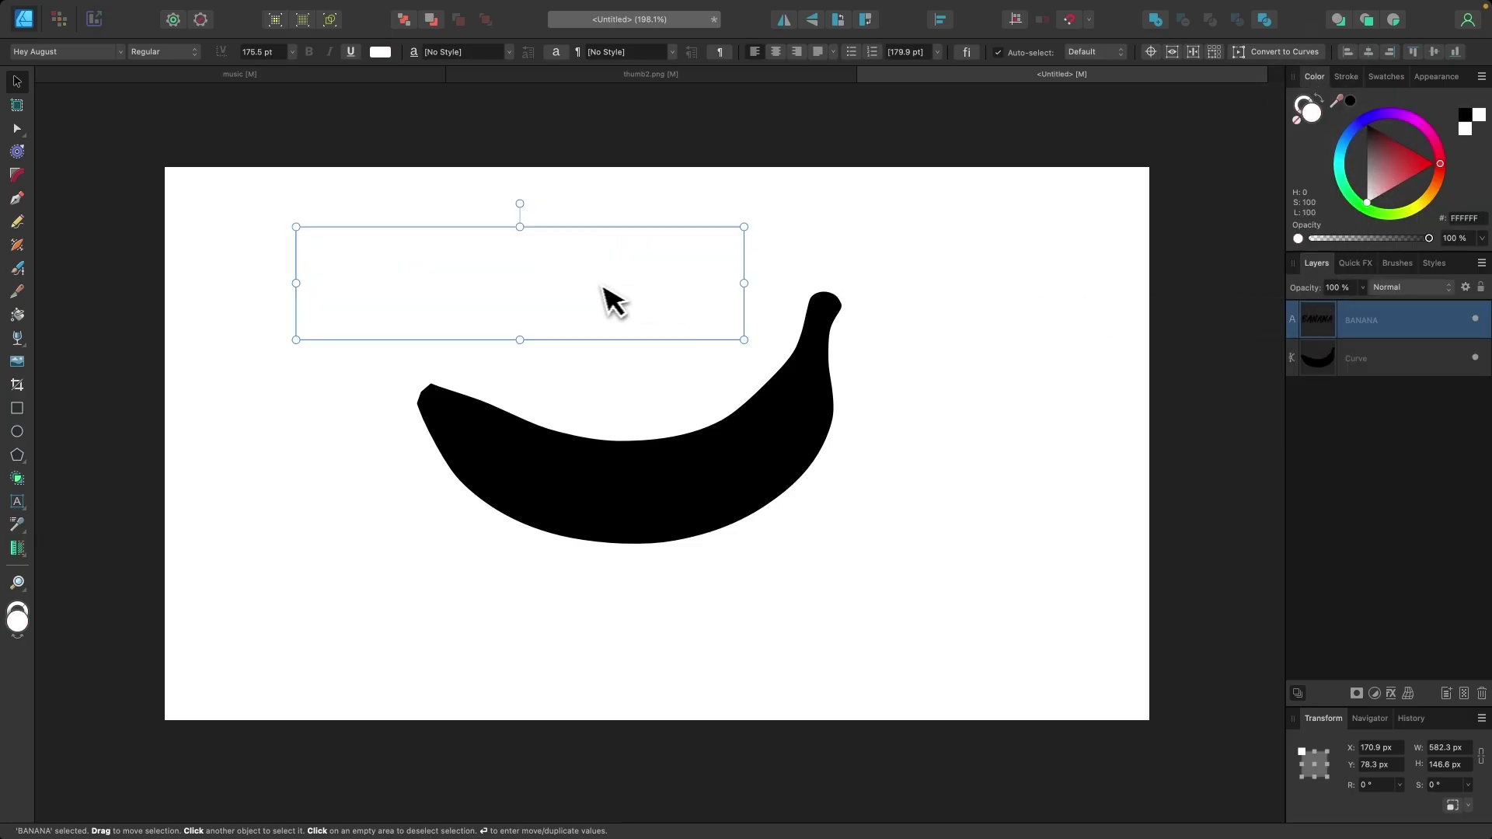
Move BANANA onto the black banana and shrink it to about 122.1 pt
drag(659, 300, 756, 477)
scroll(756, 477, up, 2)
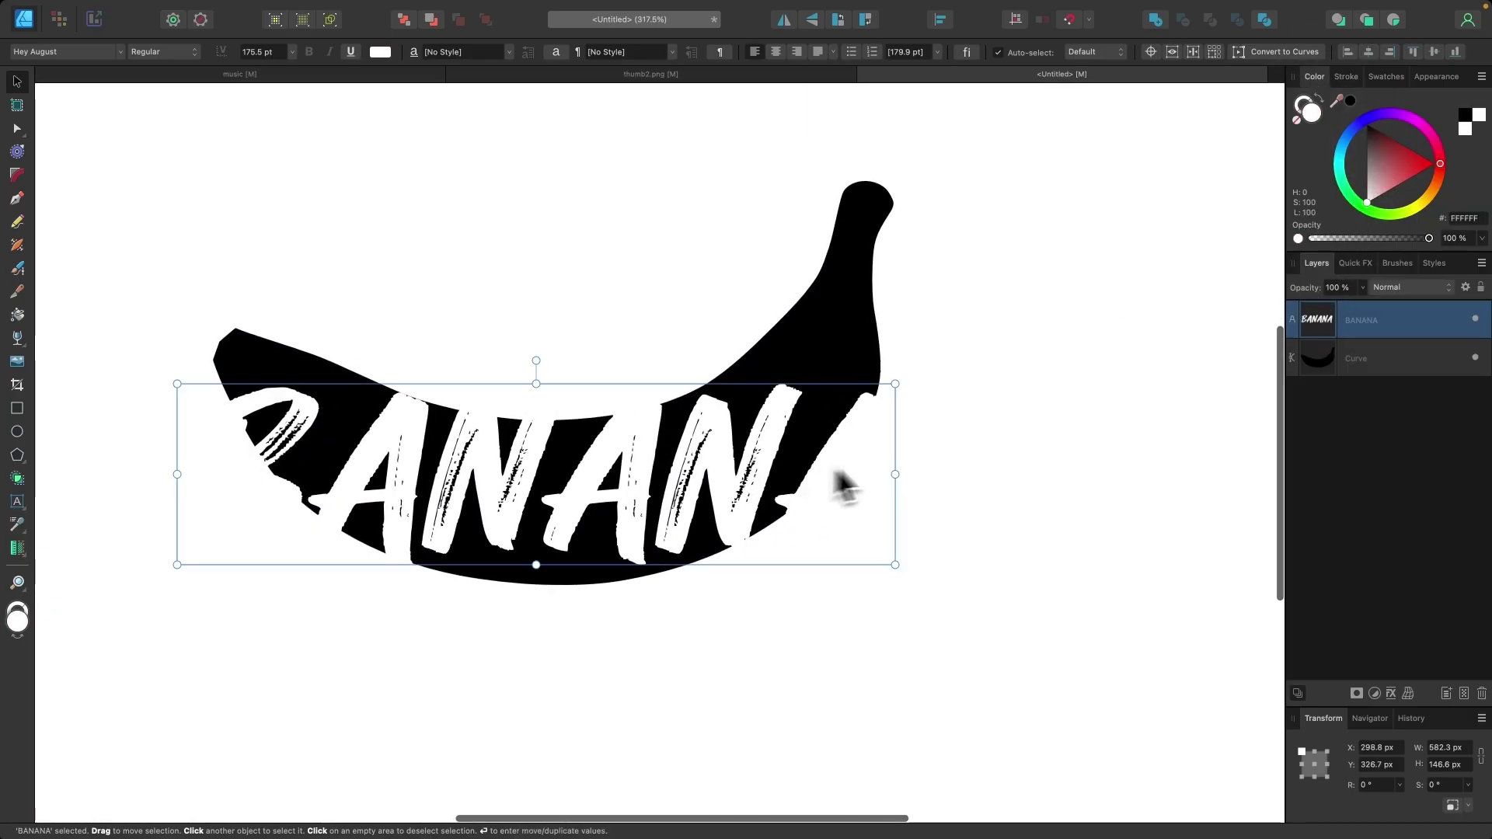
drag(896, 475, 788, 471)
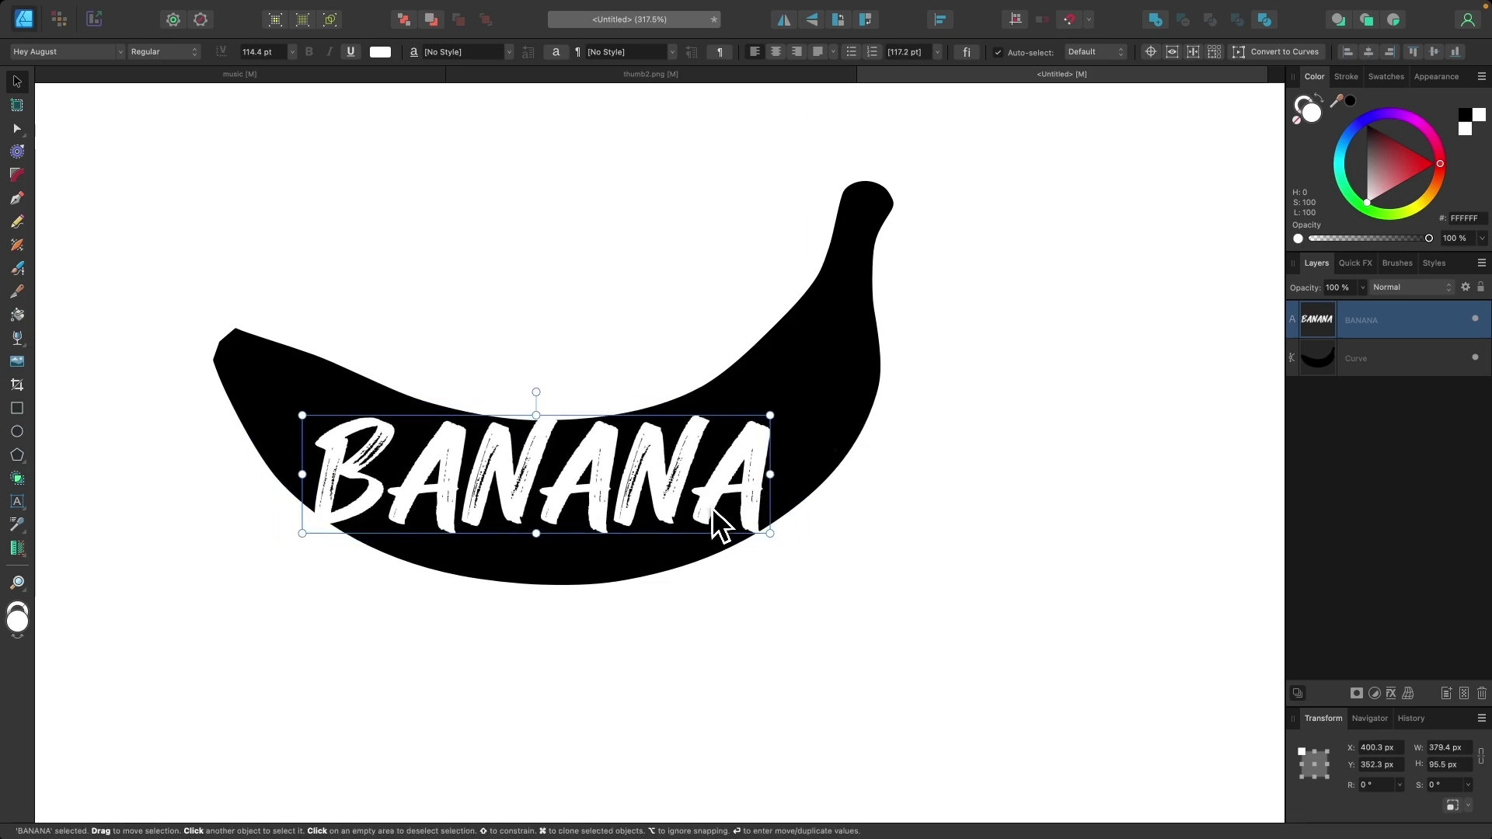
drag(712, 513, 806, 459)
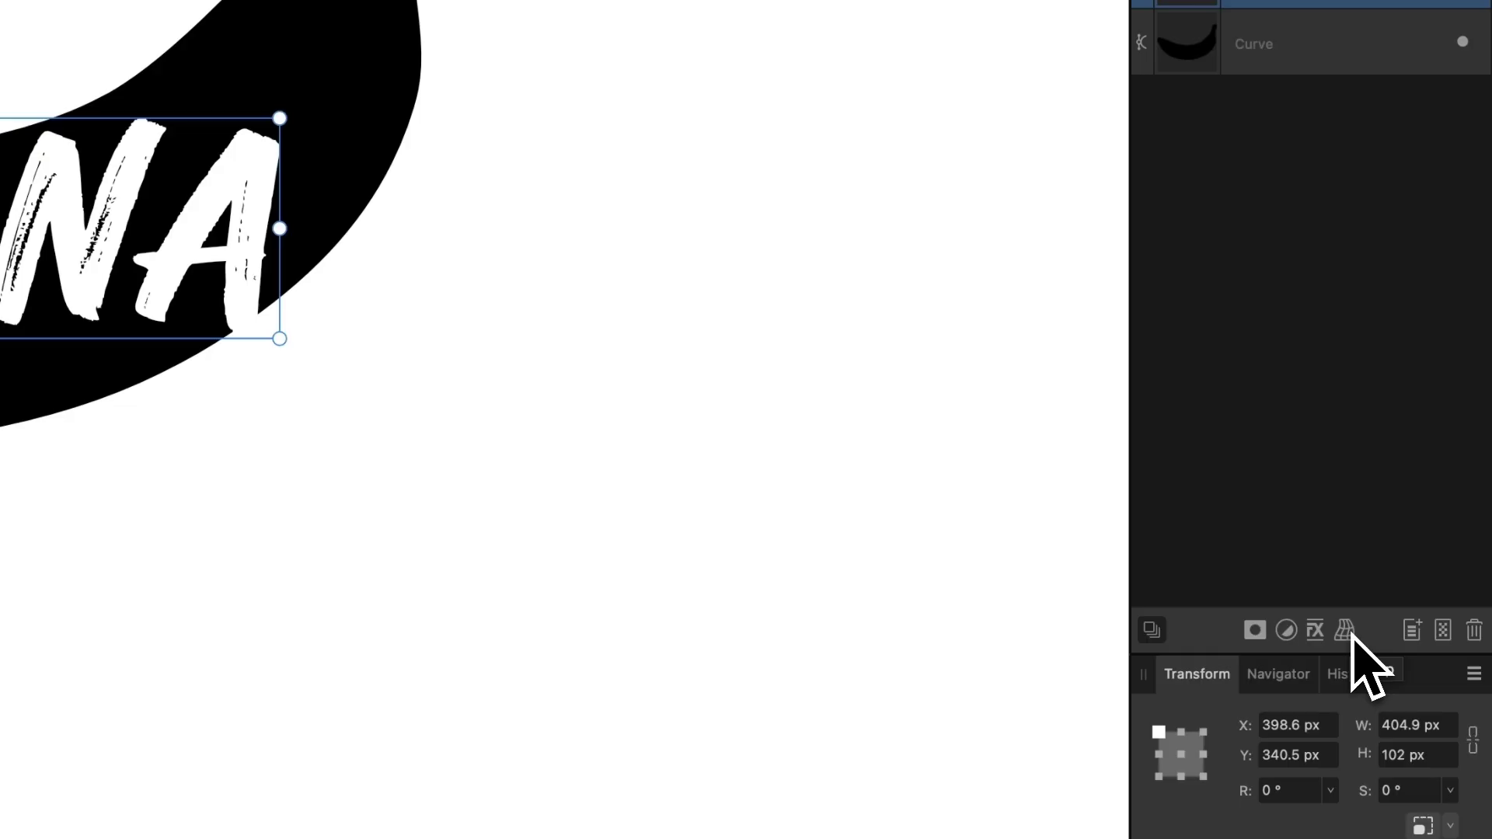
Apply a Quad warp to BANANA and angle its corners and bottom edge along the banana
click(1345, 631)
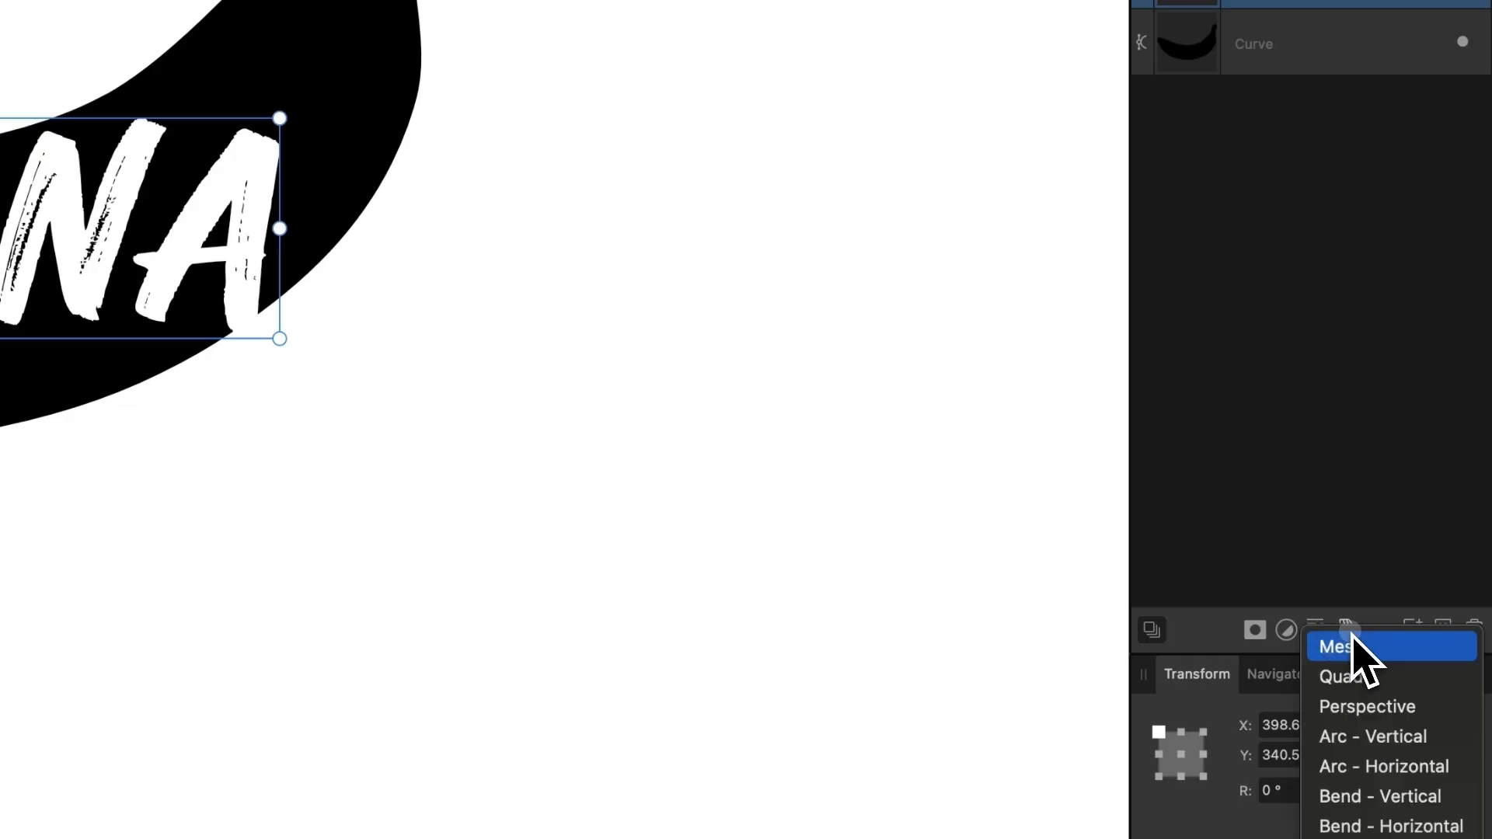
click(1357, 678)
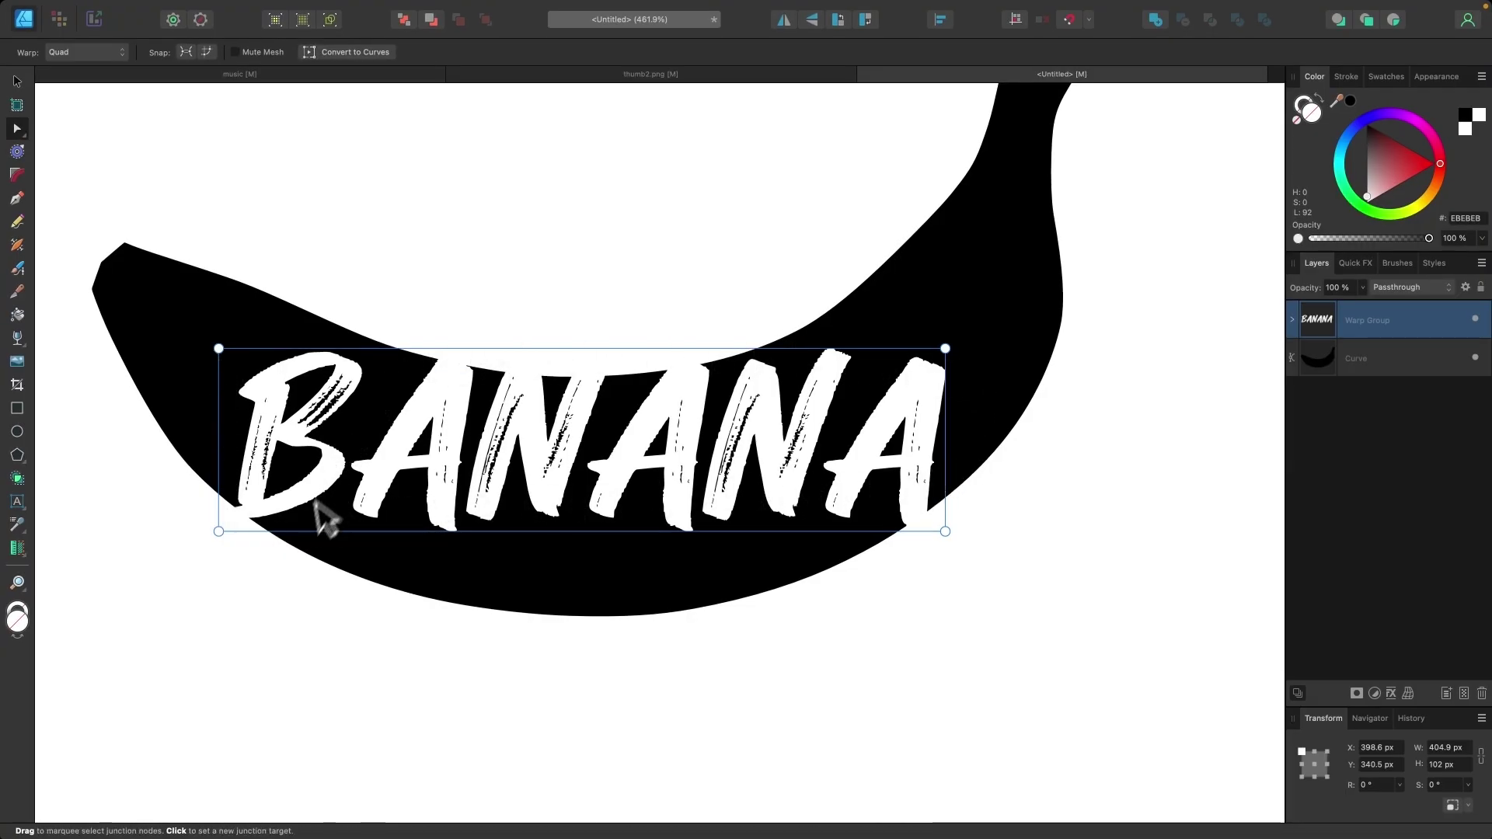
drag(218, 348, 248, 297)
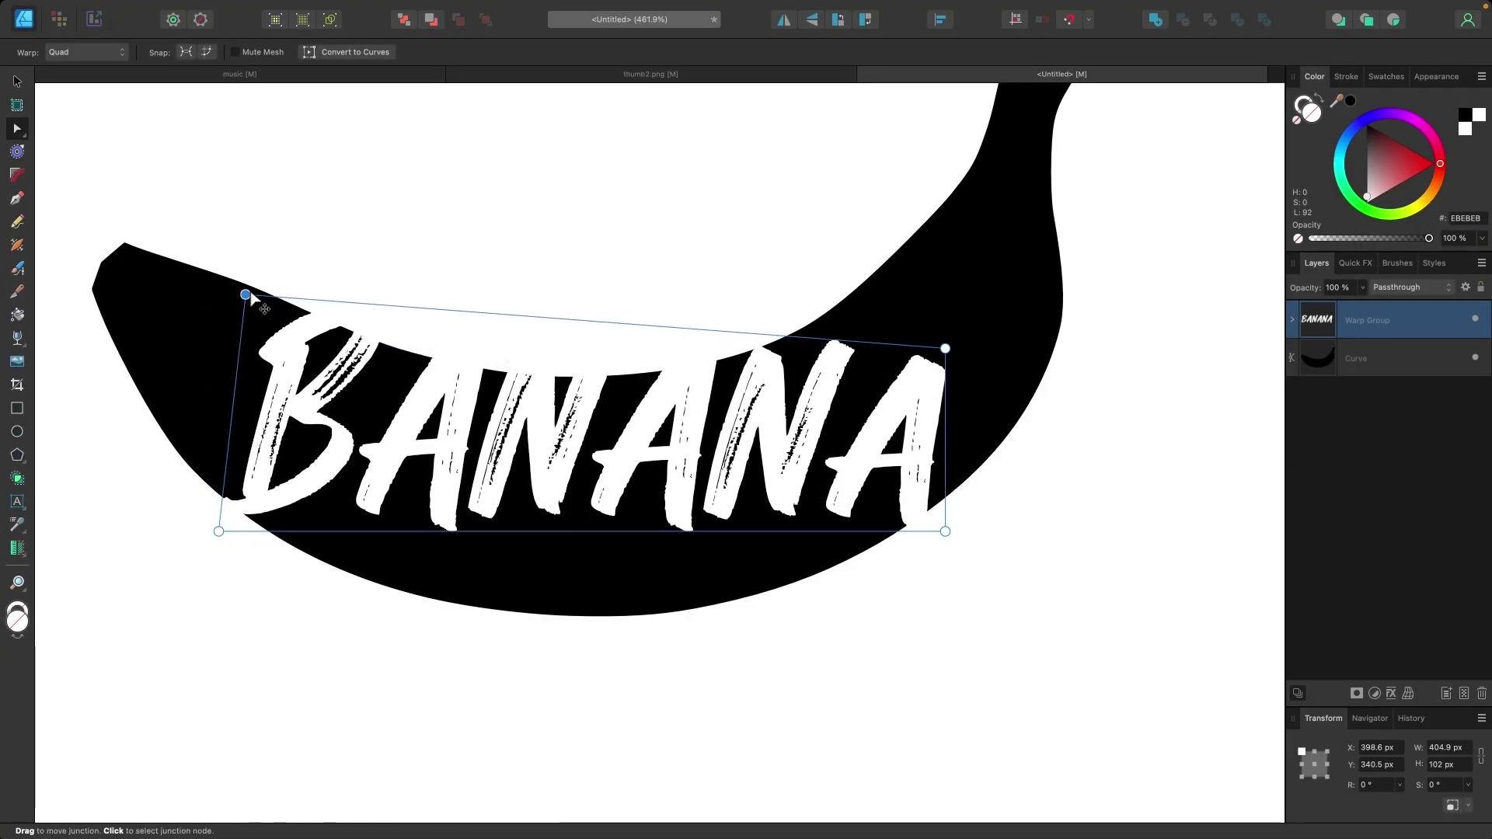
drag(218, 531, 212, 480)
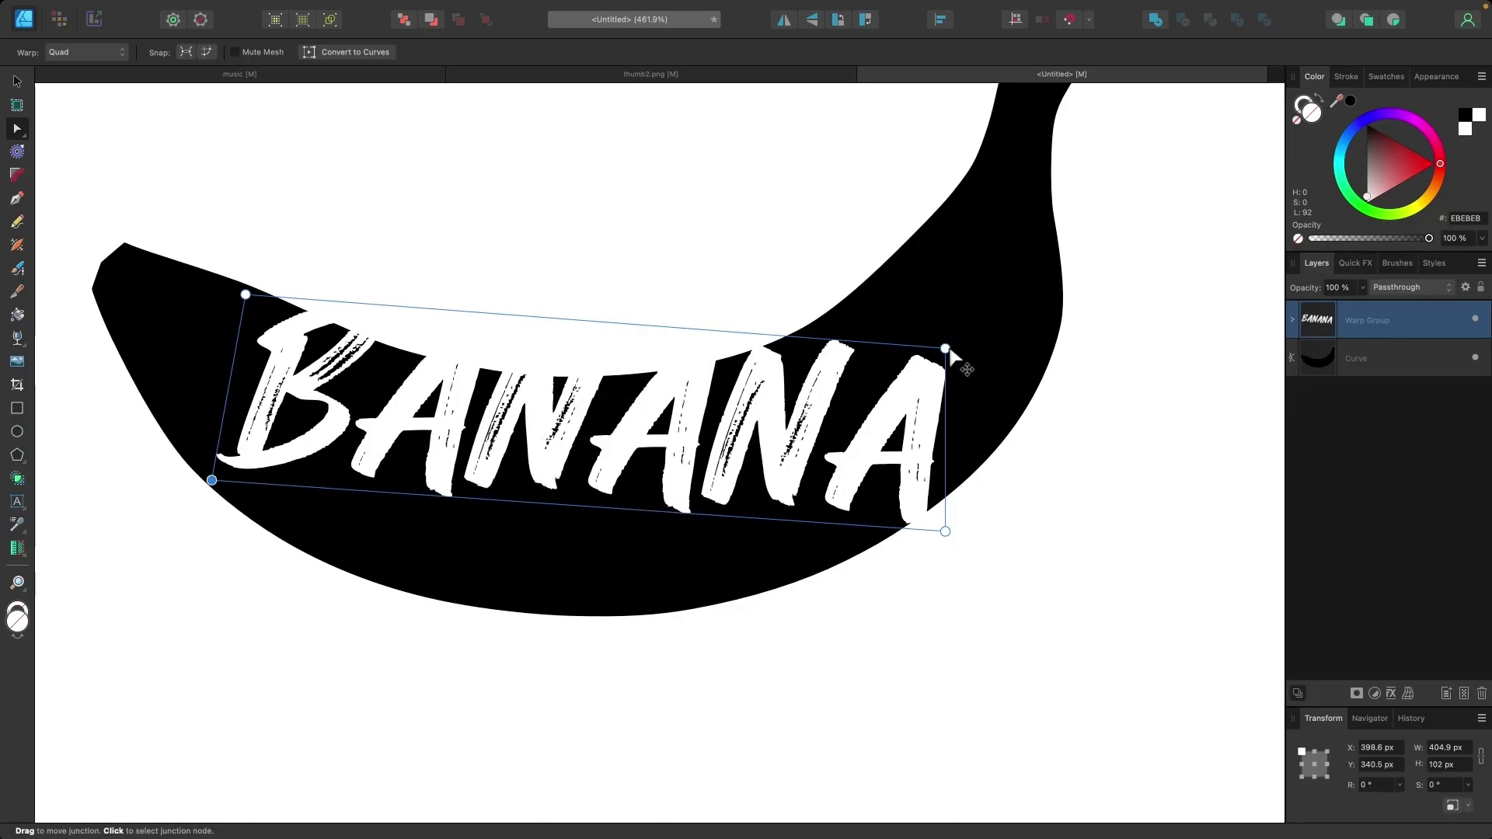
drag(944, 348, 894, 264)
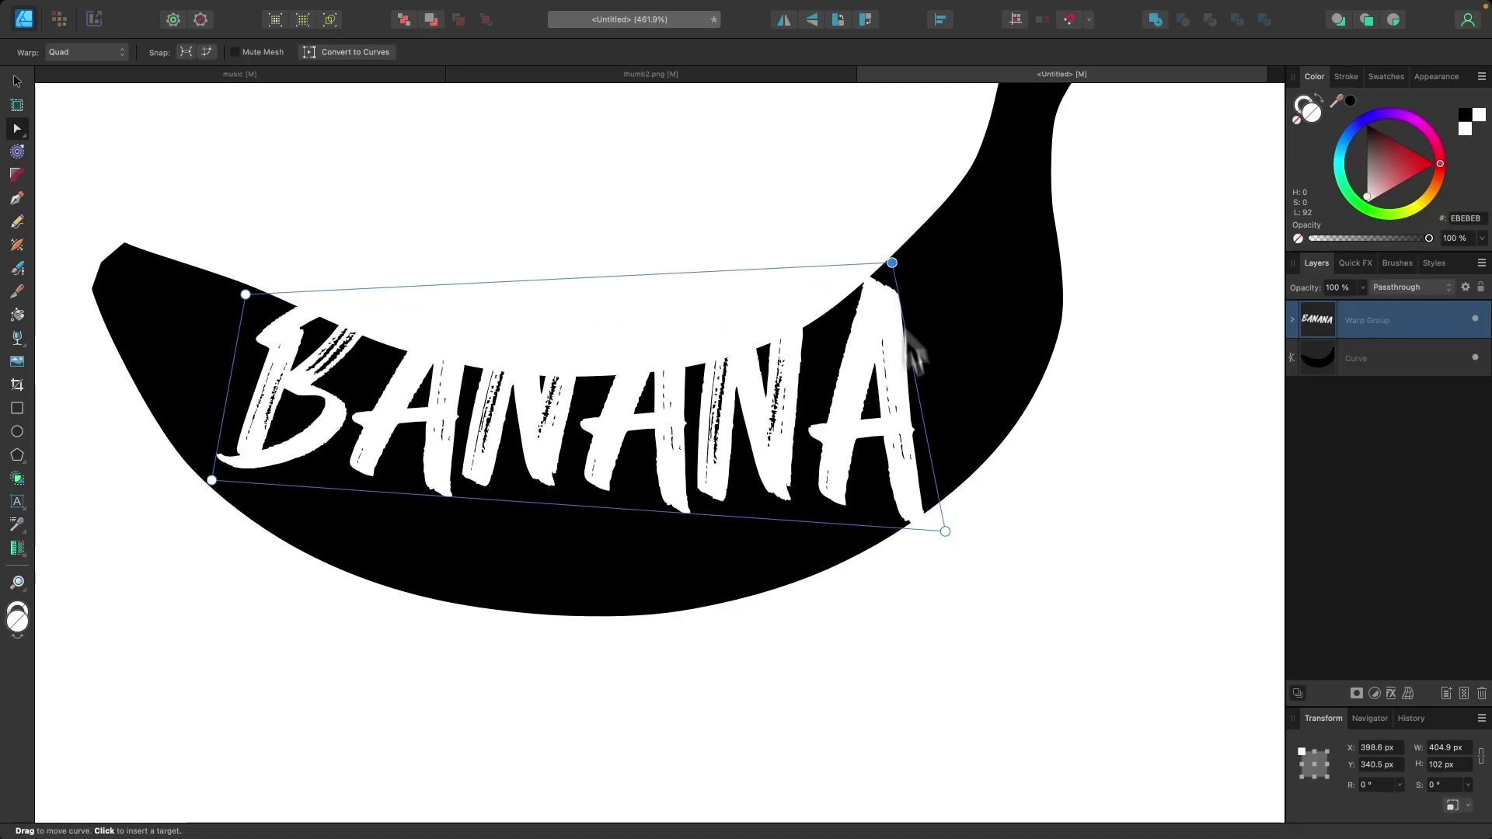
drag(946, 531, 977, 470)
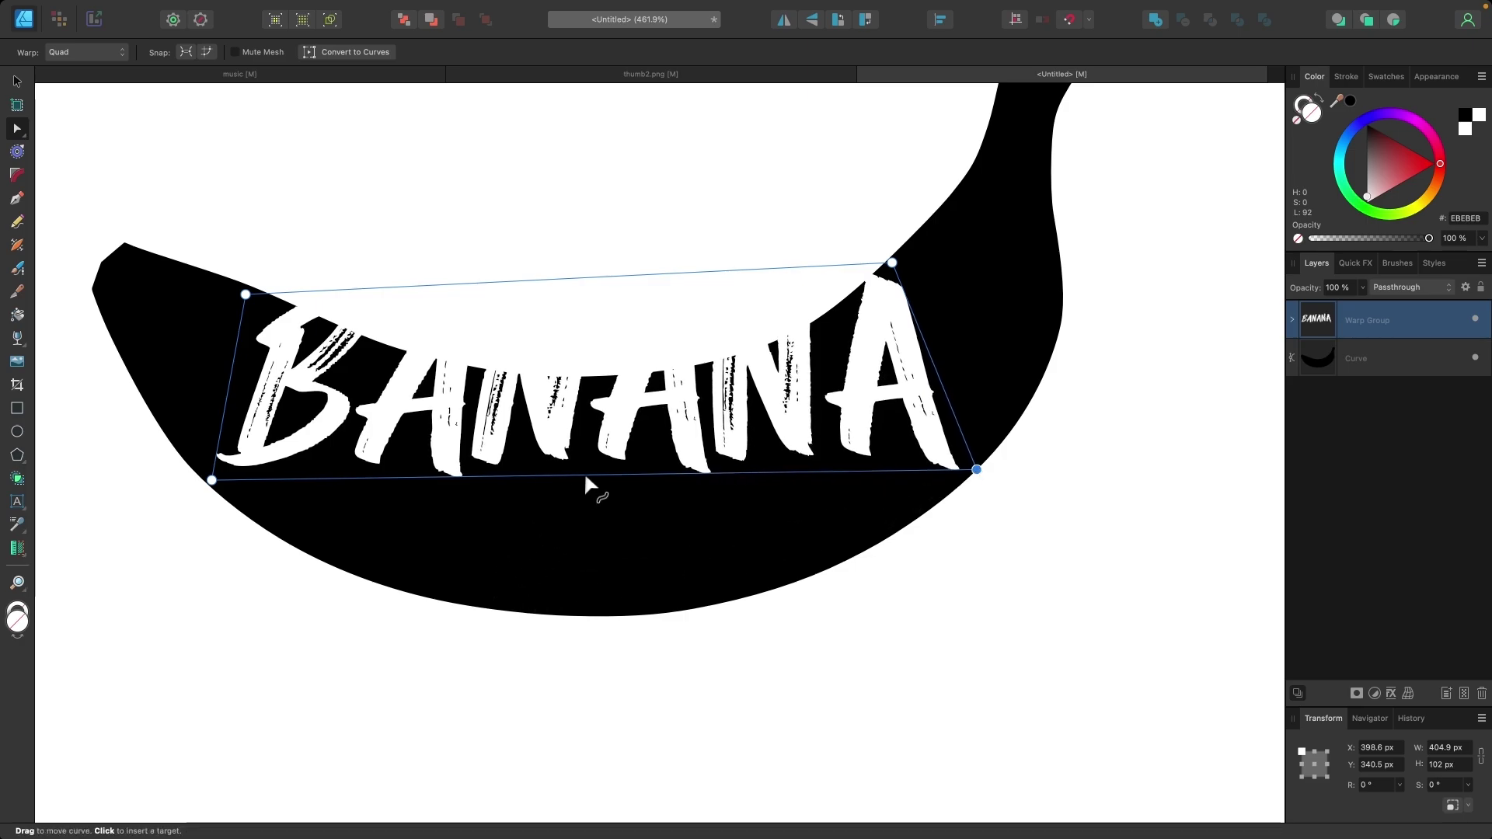
drag(589, 473, 587, 618)
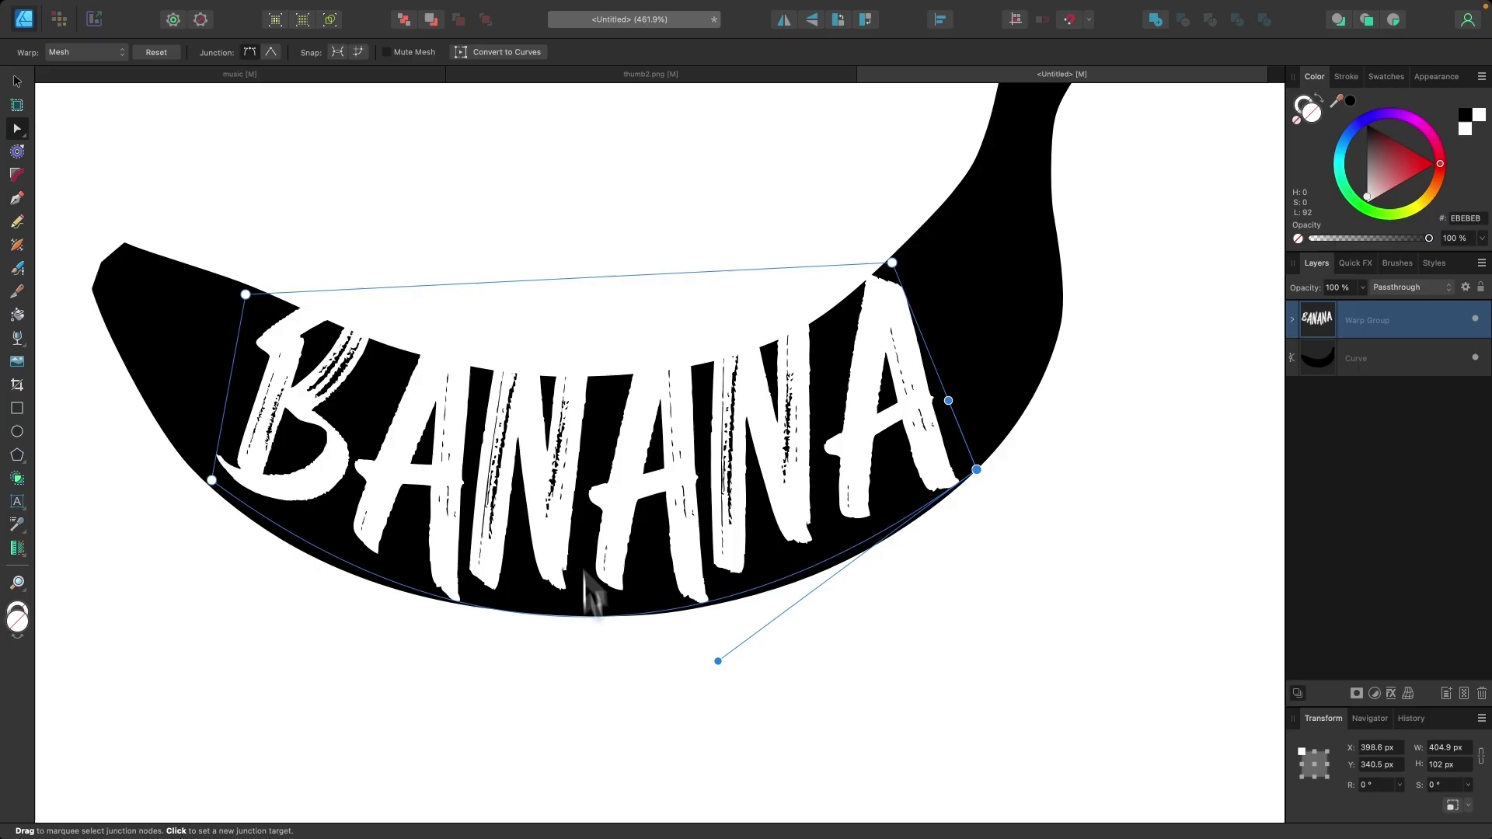
Curve the mesh's top edge down so the letters follow the banana
drag(604, 282, 610, 376)
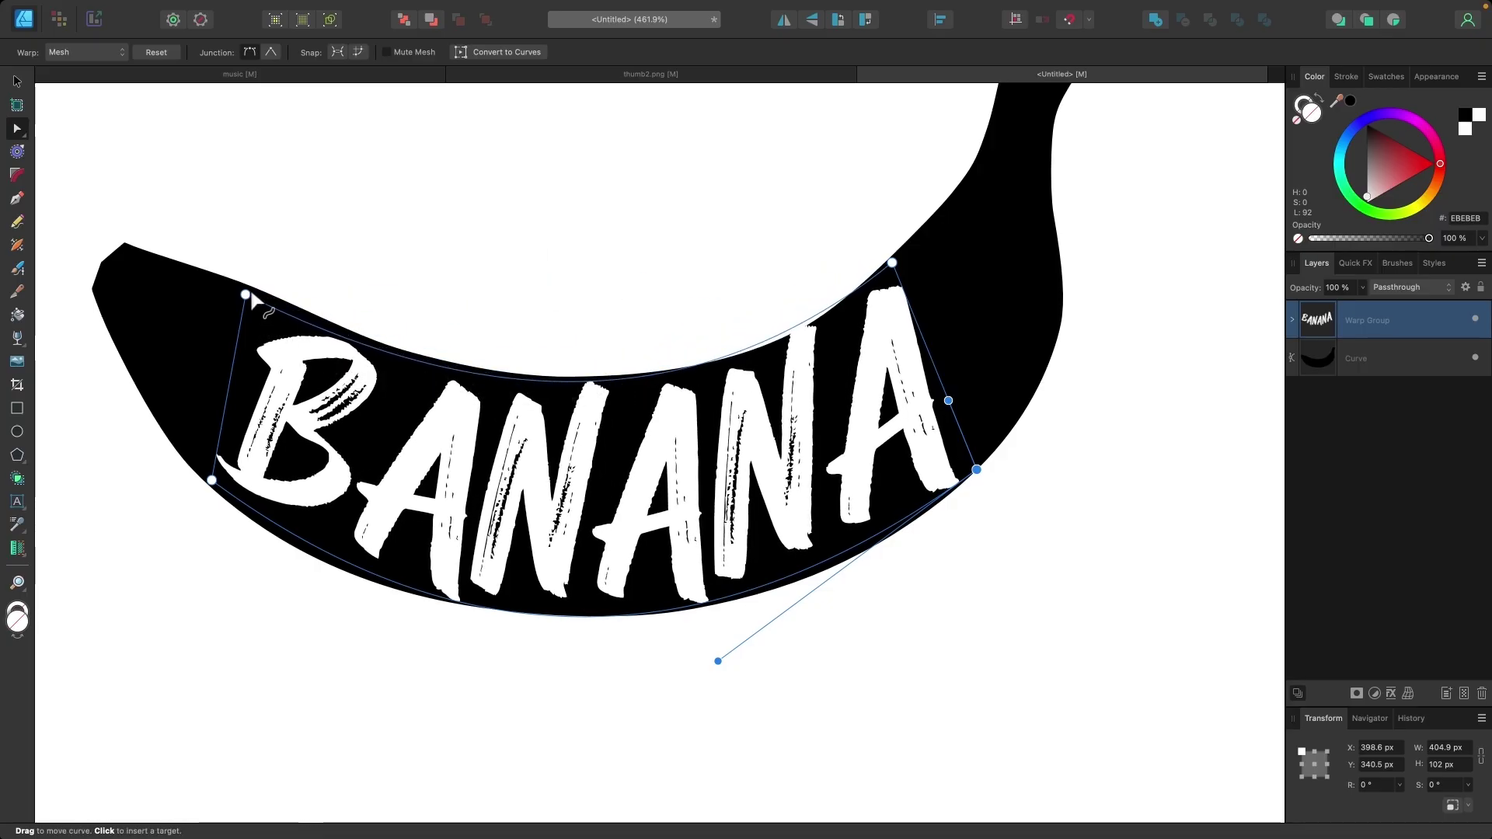
drag(473, 408, 462, 409)
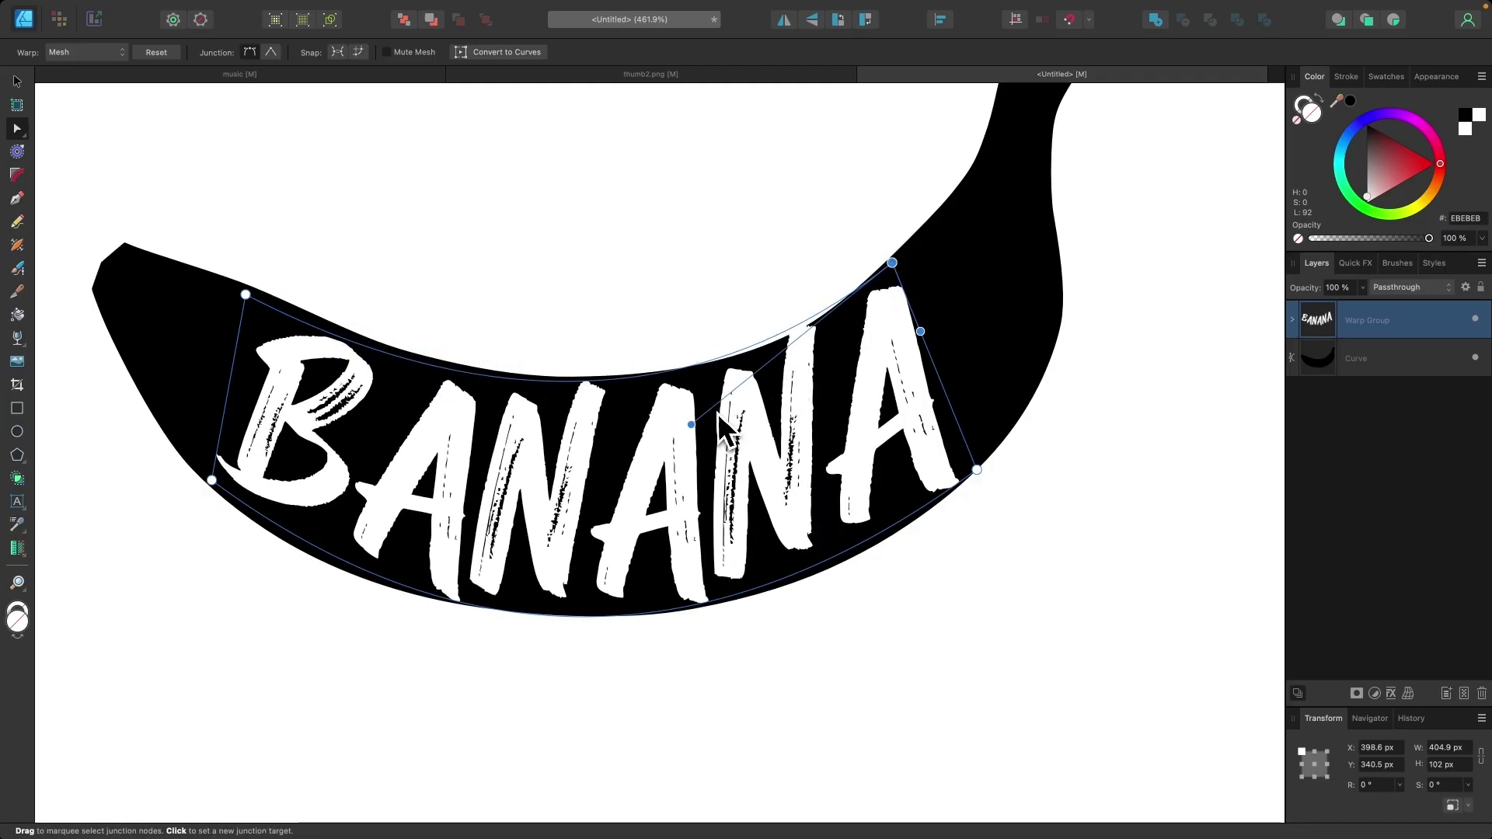
drag(690, 425, 738, 440)
Reshape the bottom corners and bow the left and right edges to hug the banana
click(976, 471)
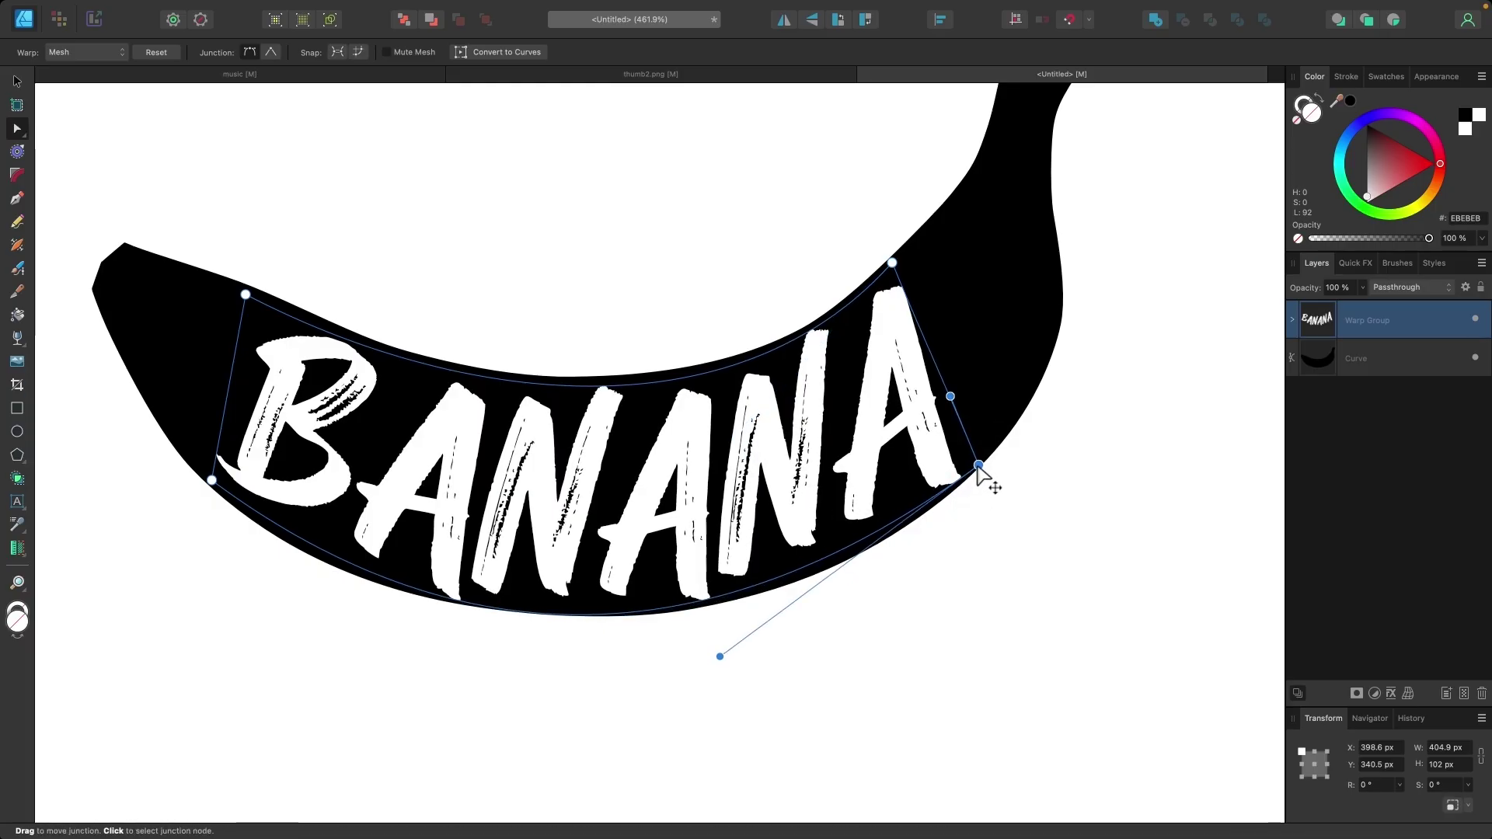
drag(721, 656, 758, 655)
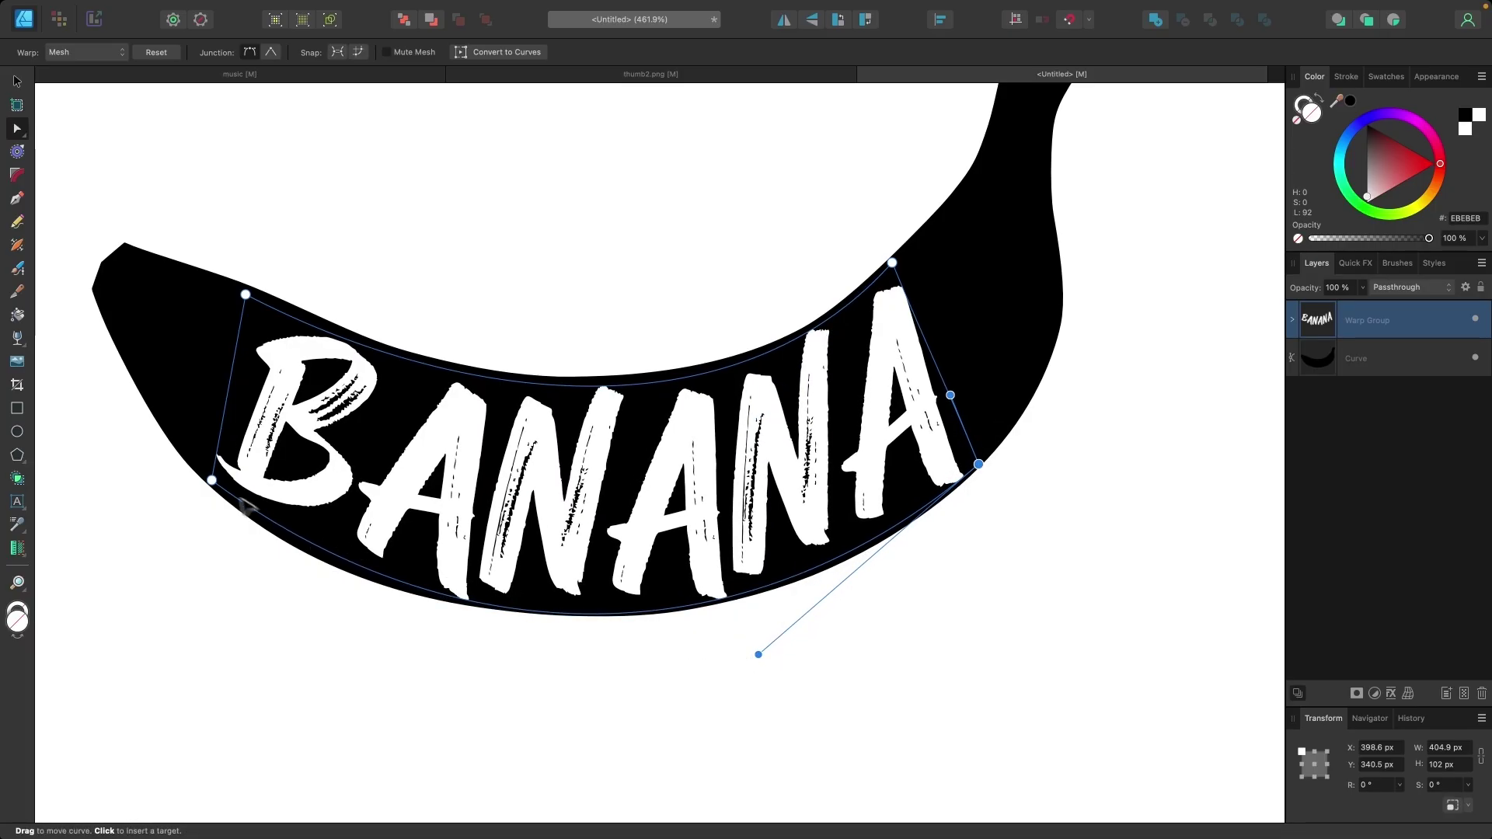
click(212, 480)
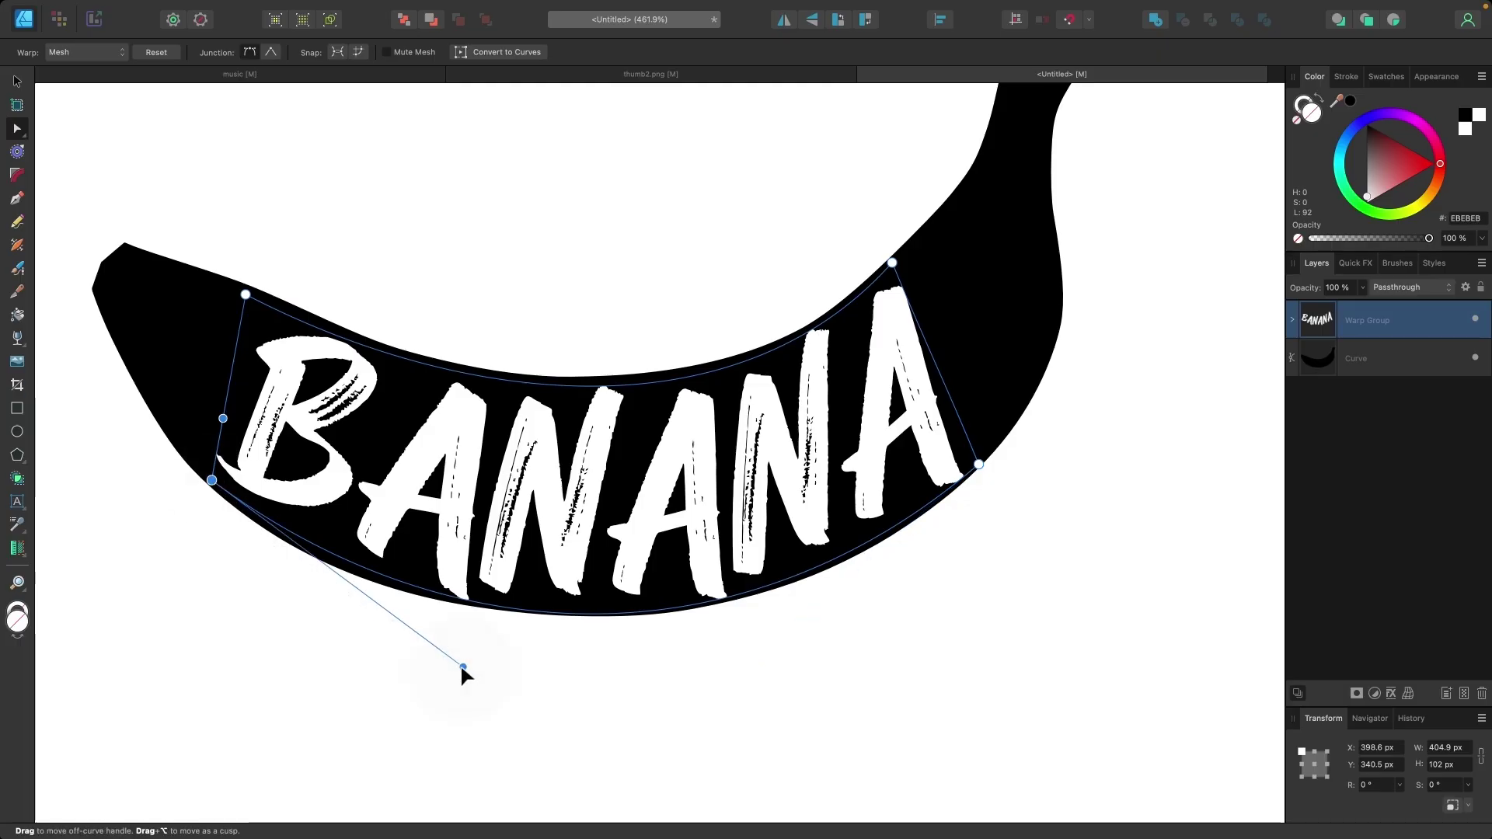
drag(462, 667, 416, 662)
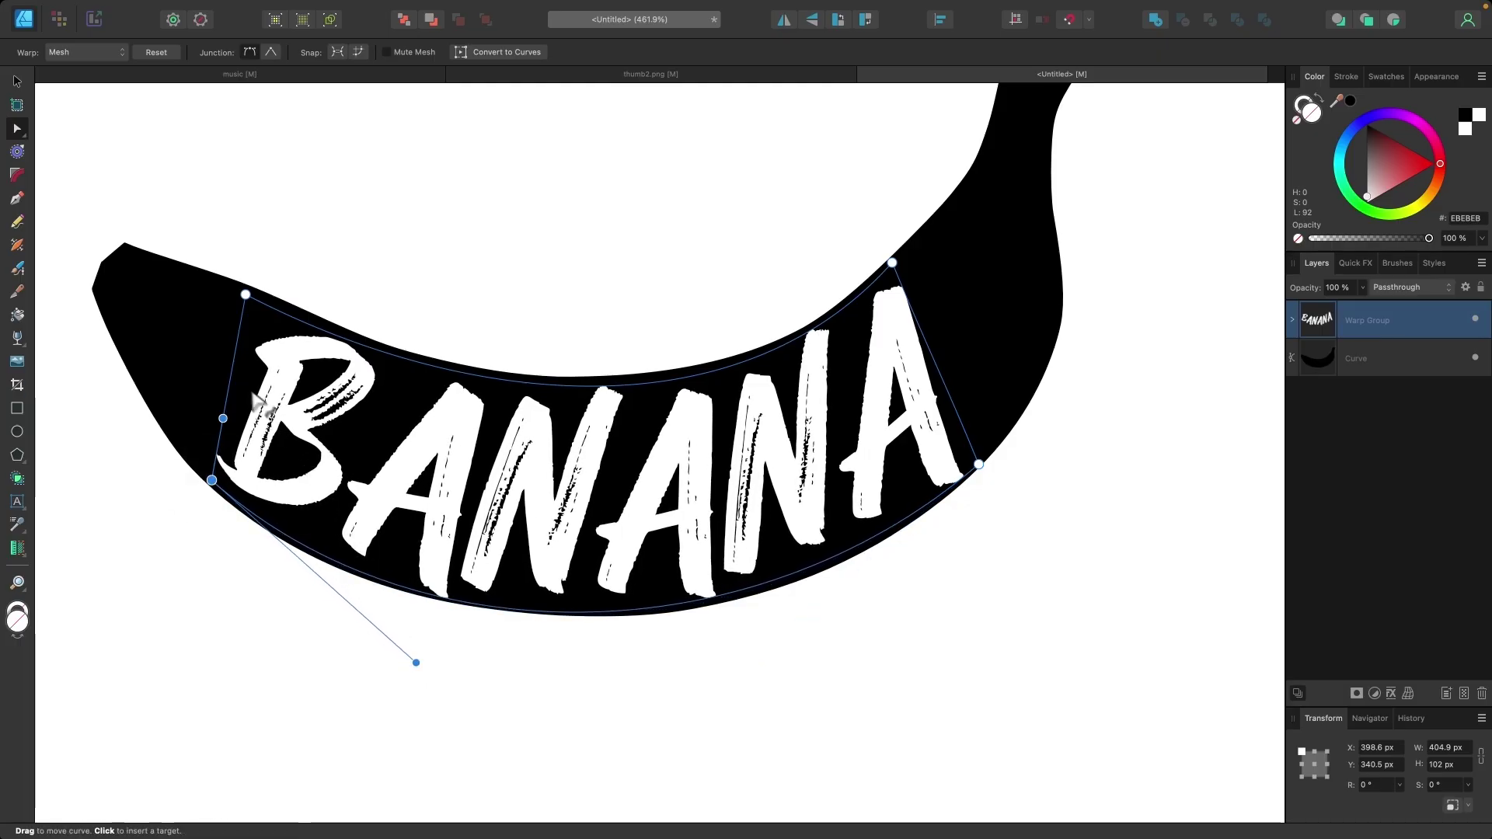
mouse_move(226, 381)
mouse_down()
mouse_move(203, 376)
mouse_move(225, 396)
mouse_move(211, 381)
mouse_up()
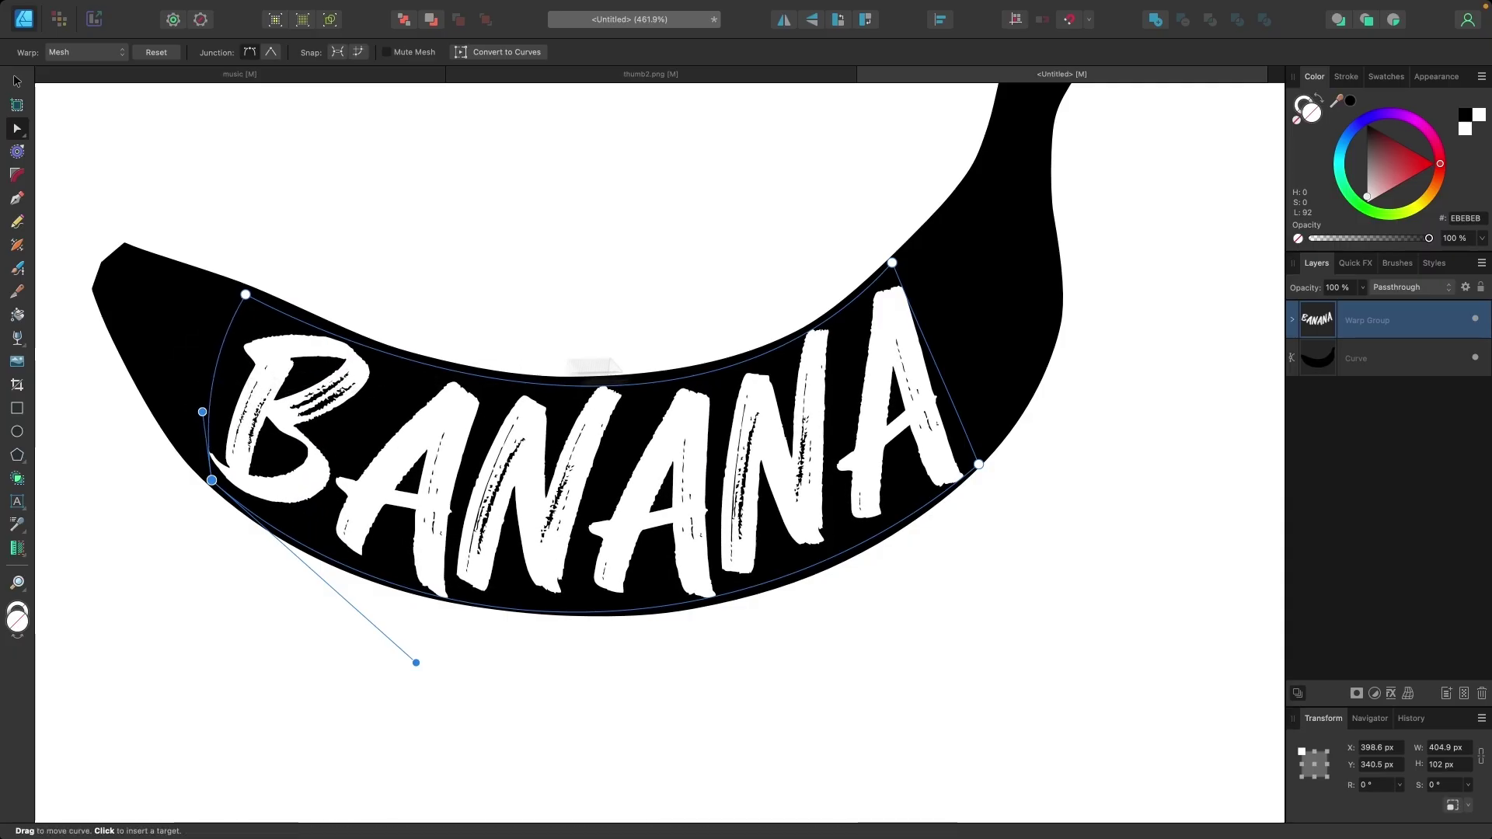
drag(934, 361, 948, 351)
Retype the first A of BANANA inside the warped text
scroll(948, 351, down, 5)
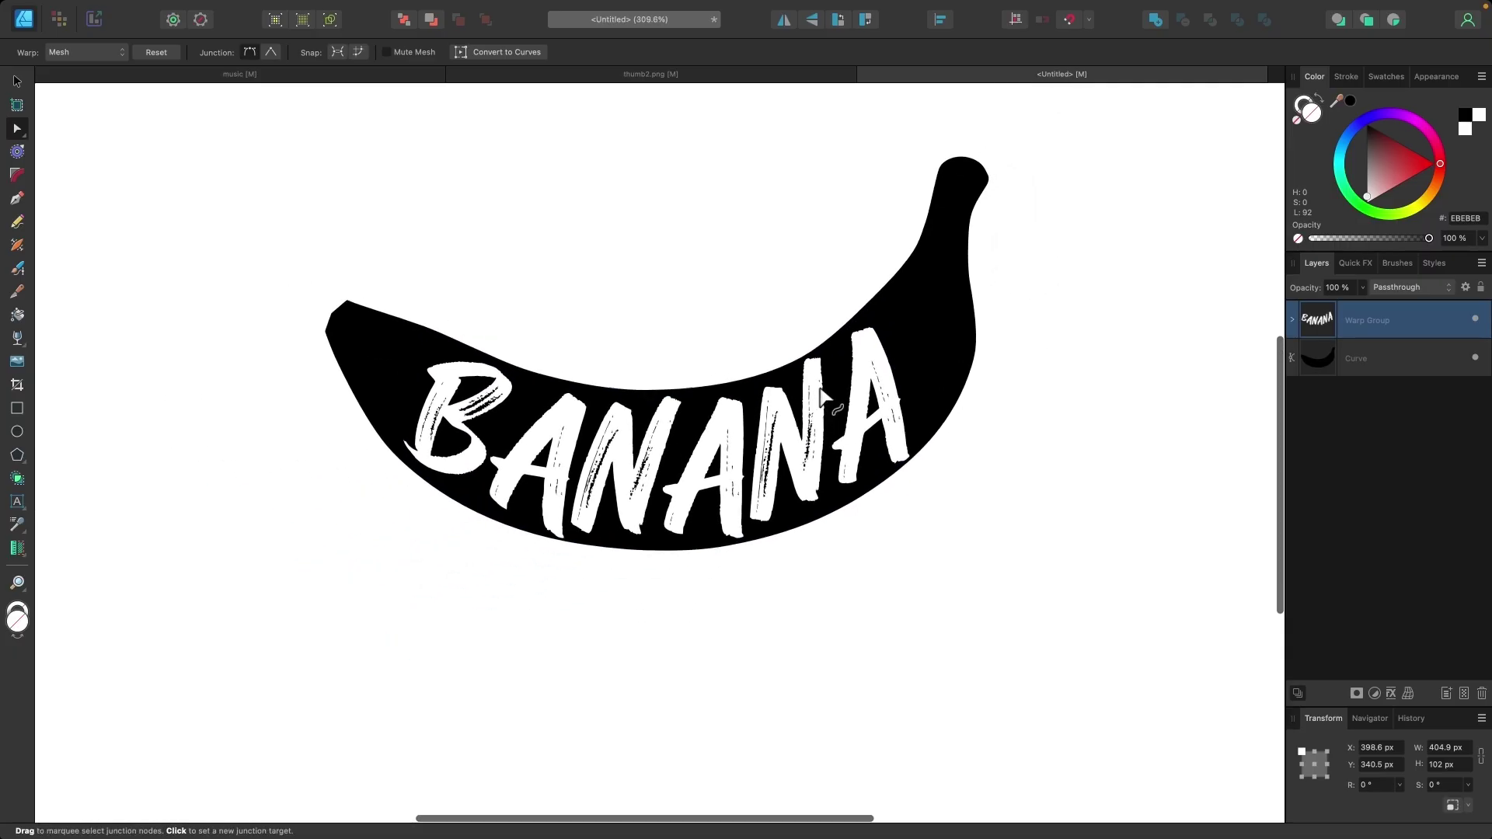
click(18, 502)
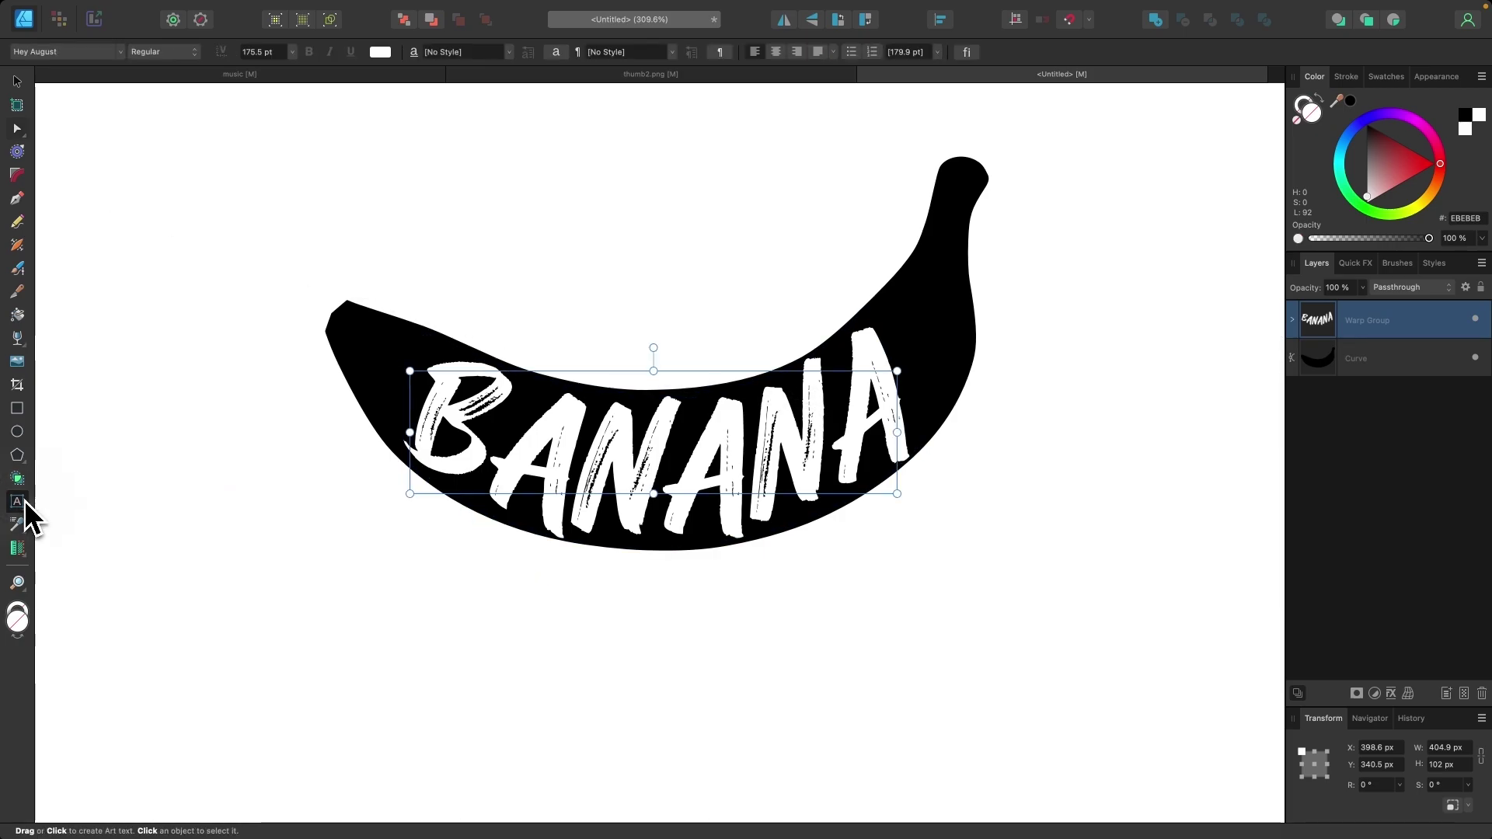
click(579, 460)
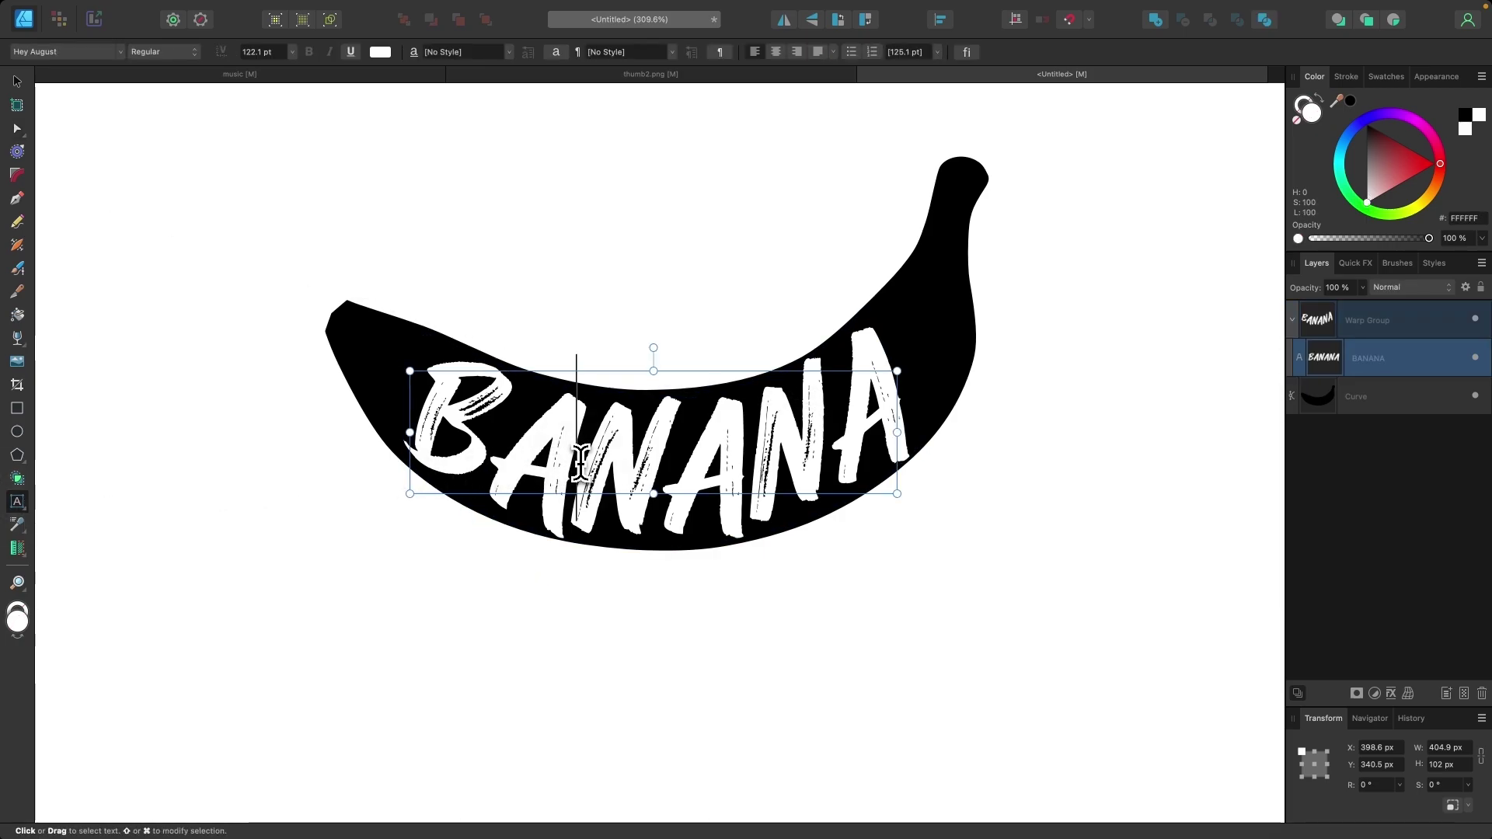
key(BackSpace)
text(d)
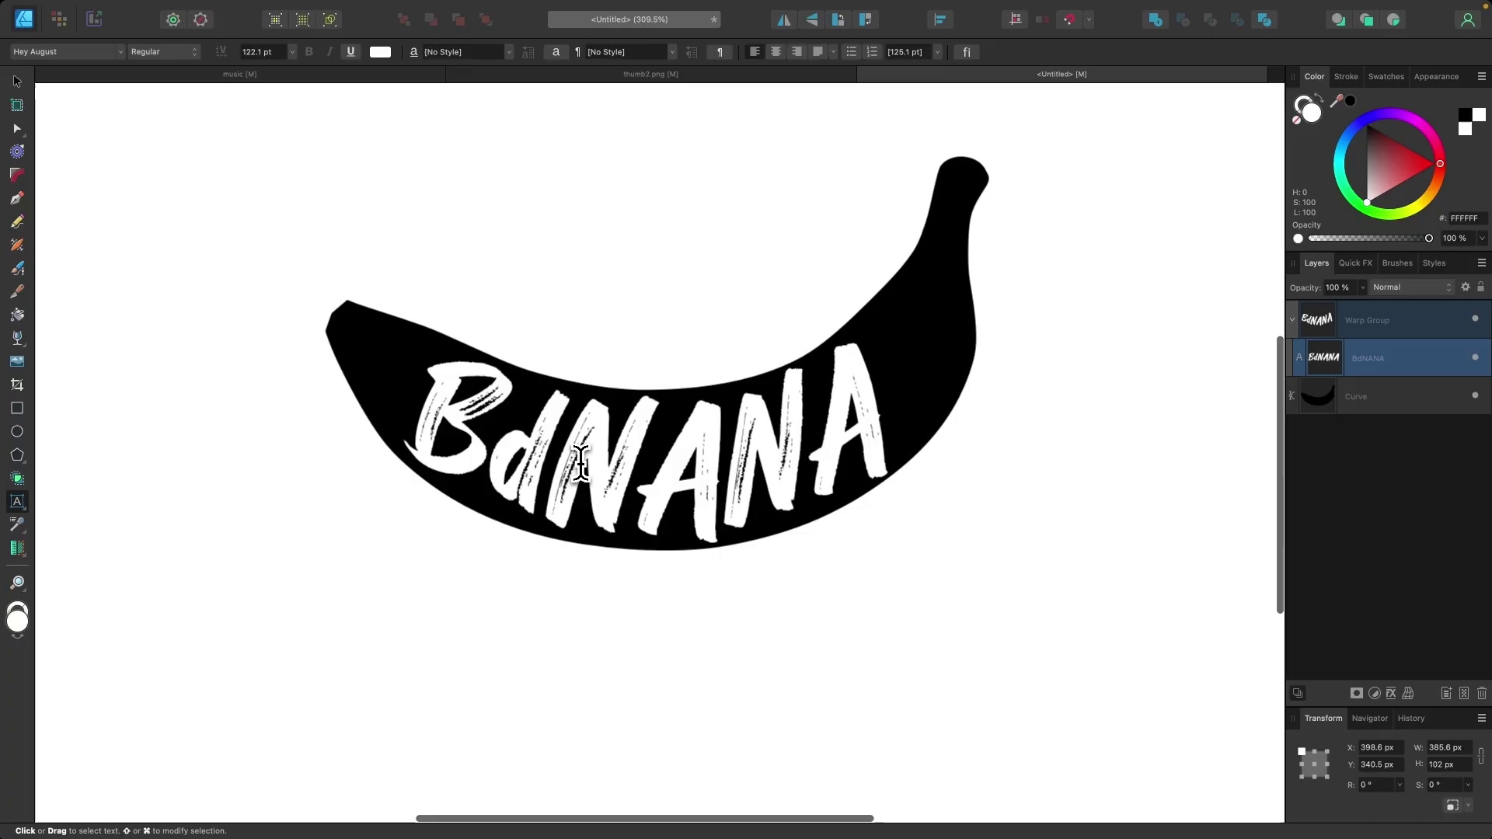
key(BackSpace)
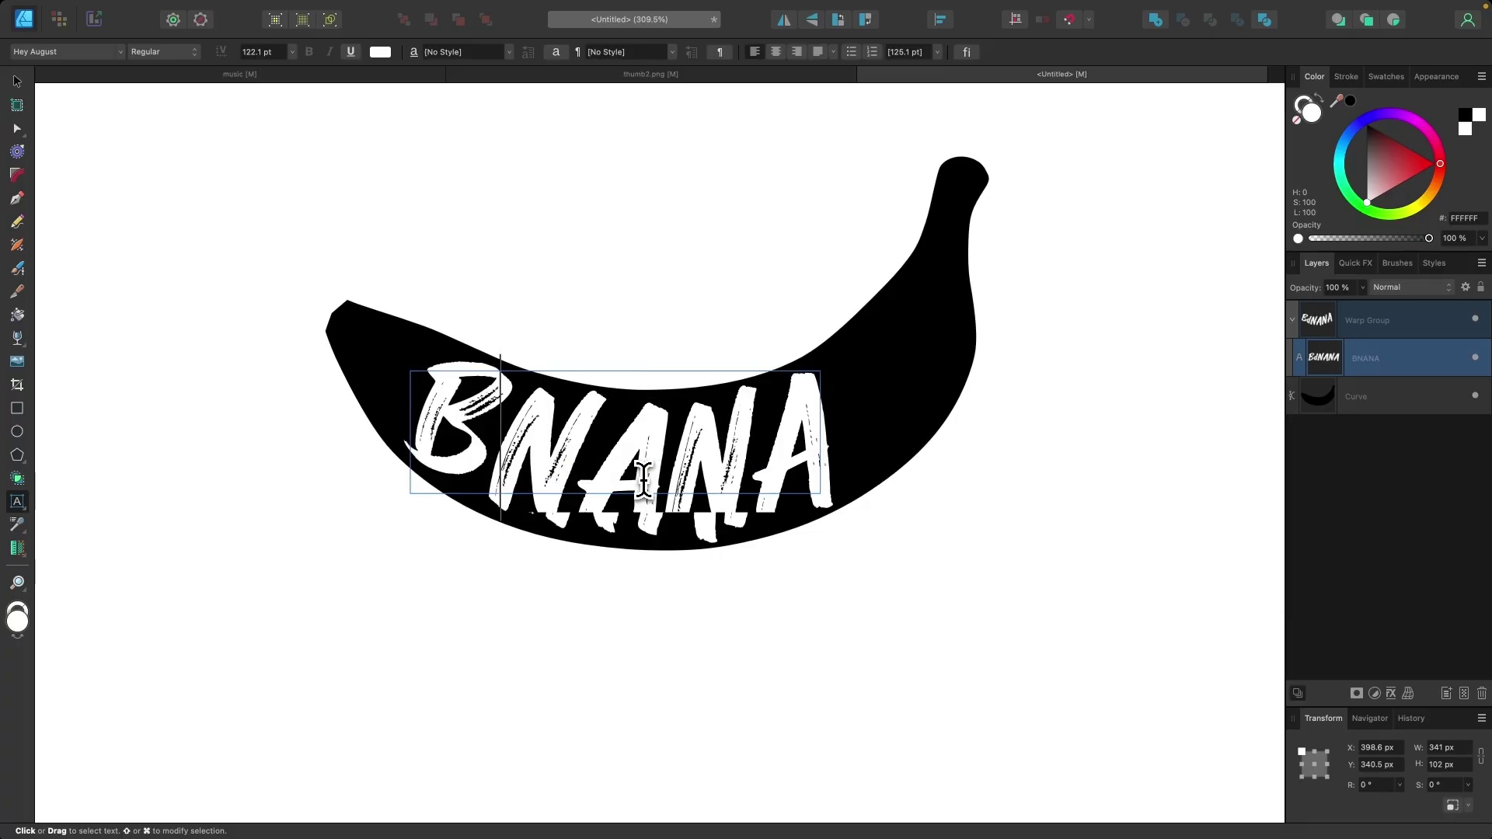
text(A)
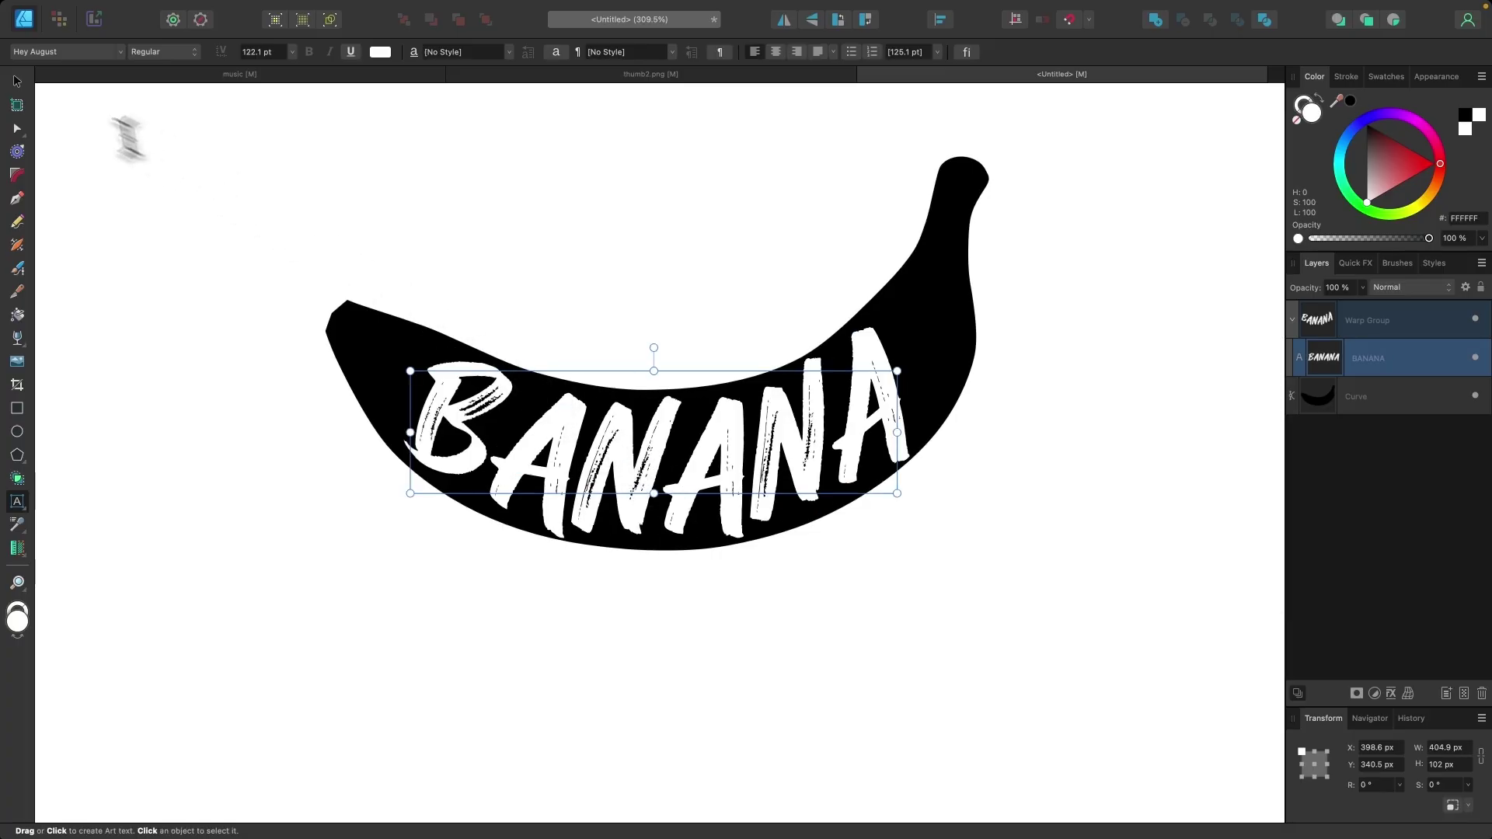
click(17, 82)
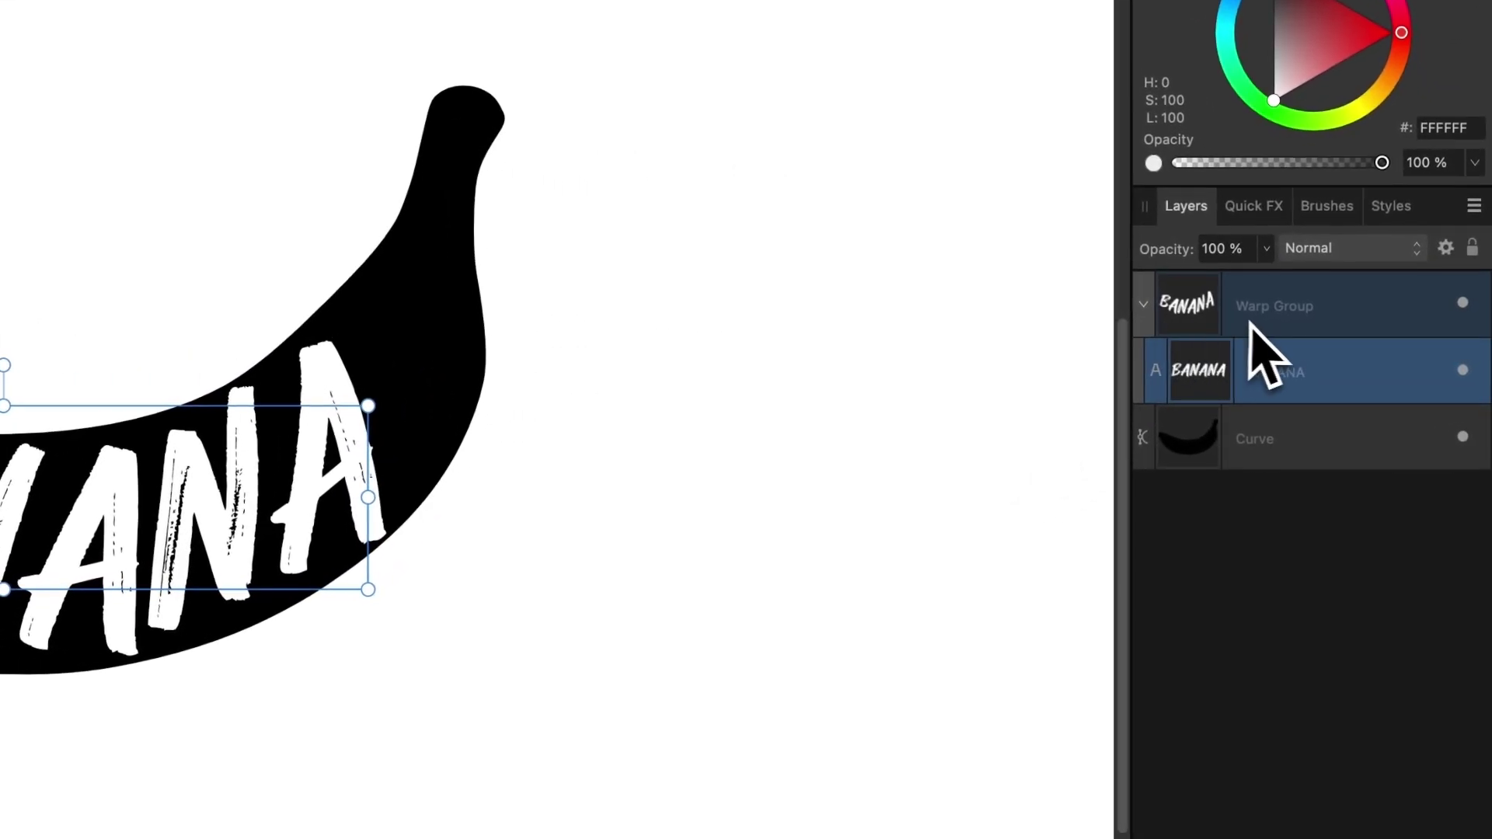
Move the BANANA text layer down toward the Curve layer in Layers
click(1251, 327)
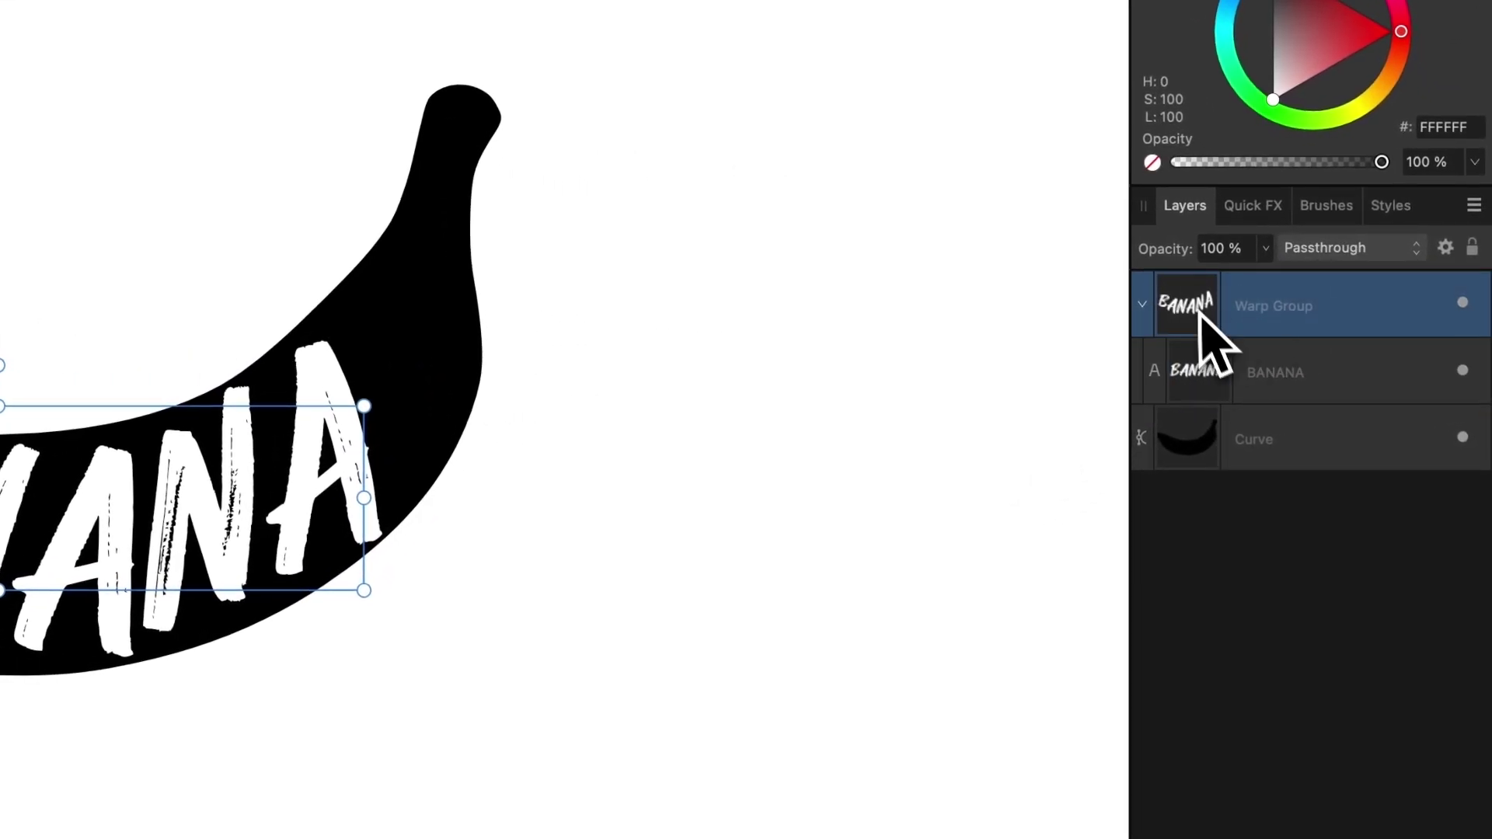
click(1284, 403)
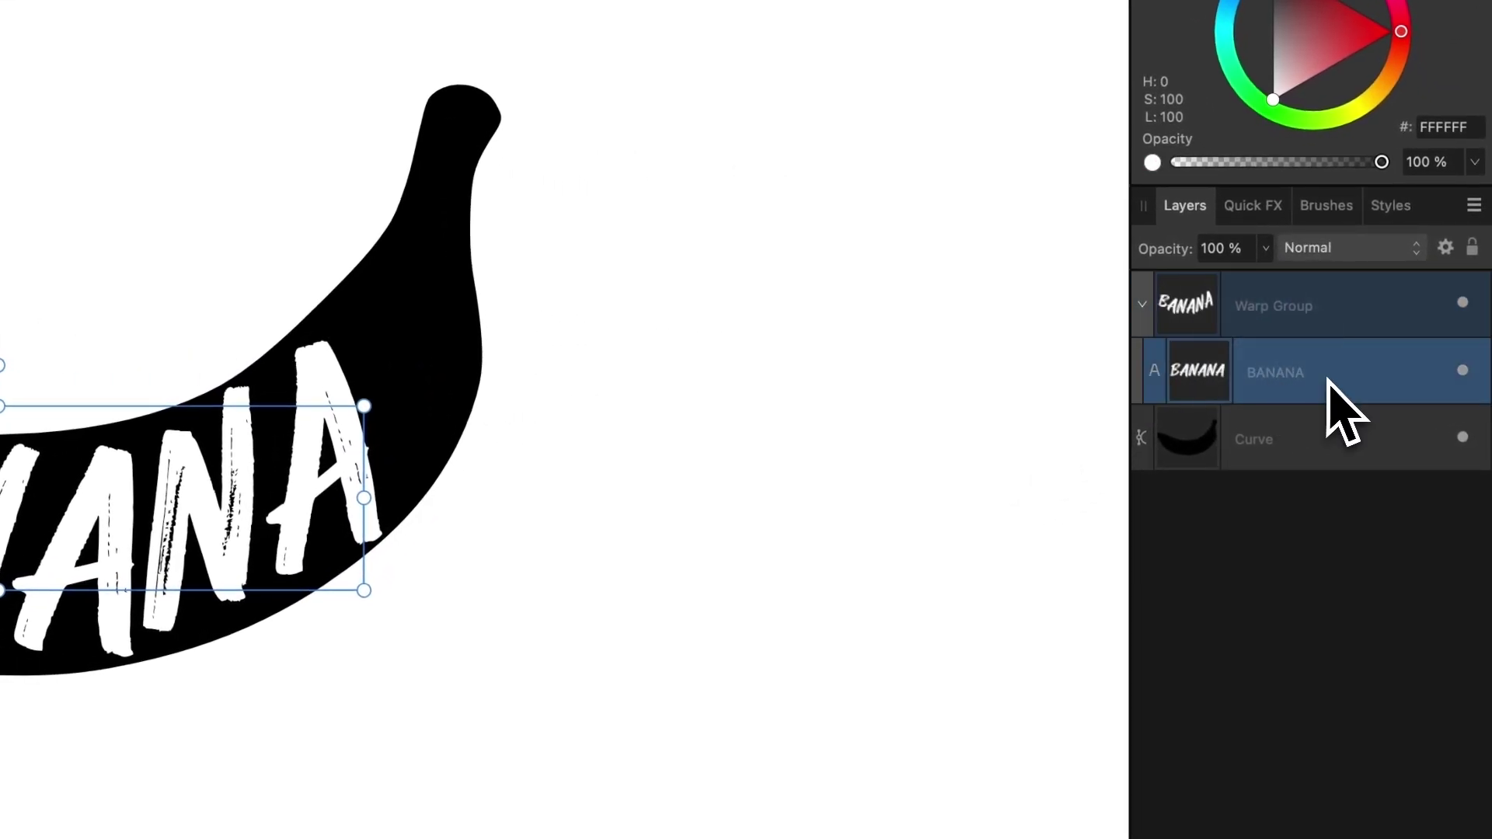
click(1289, 307)
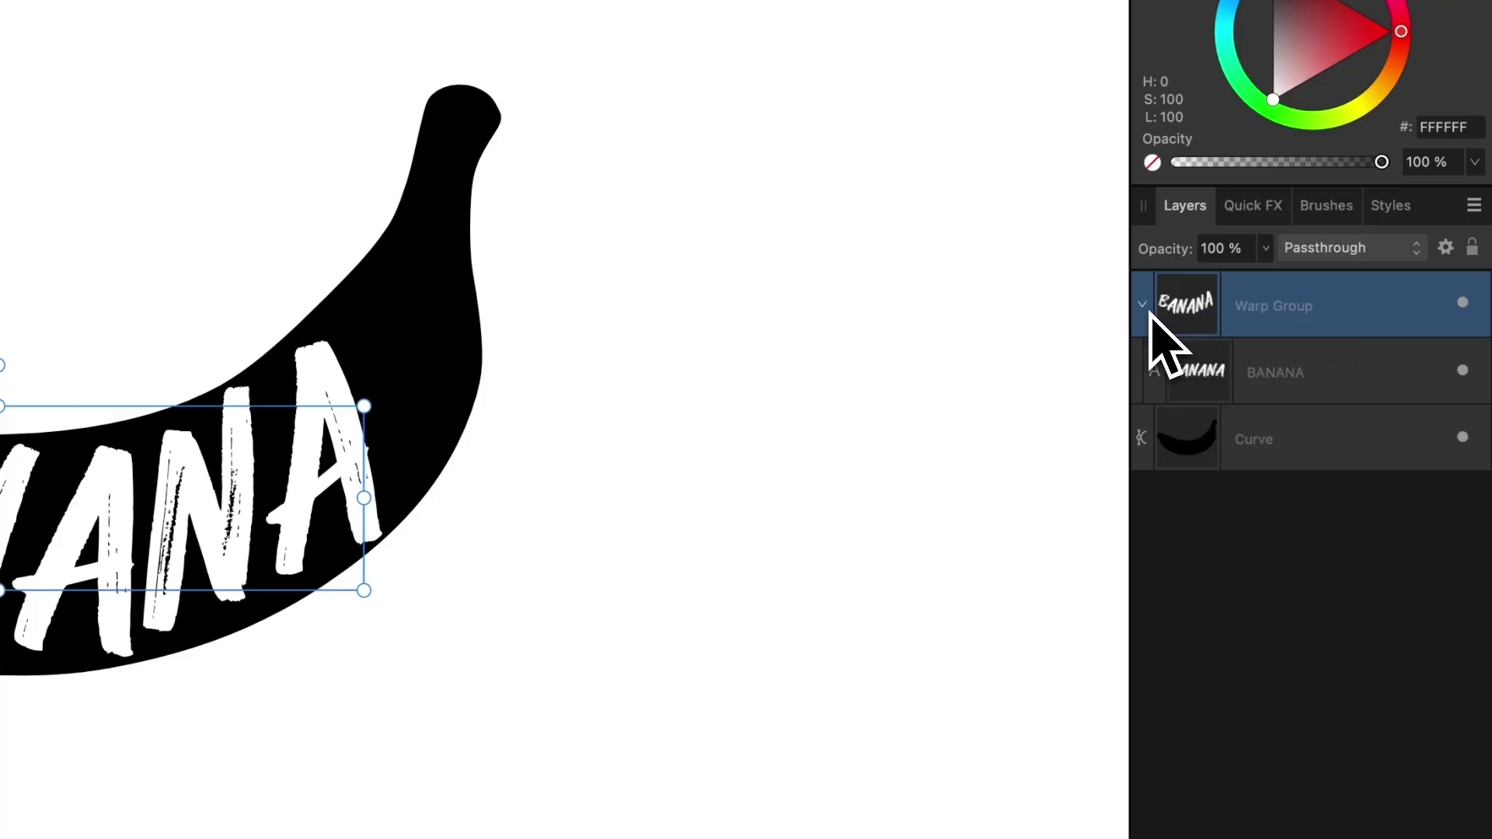
click(1291, 376)
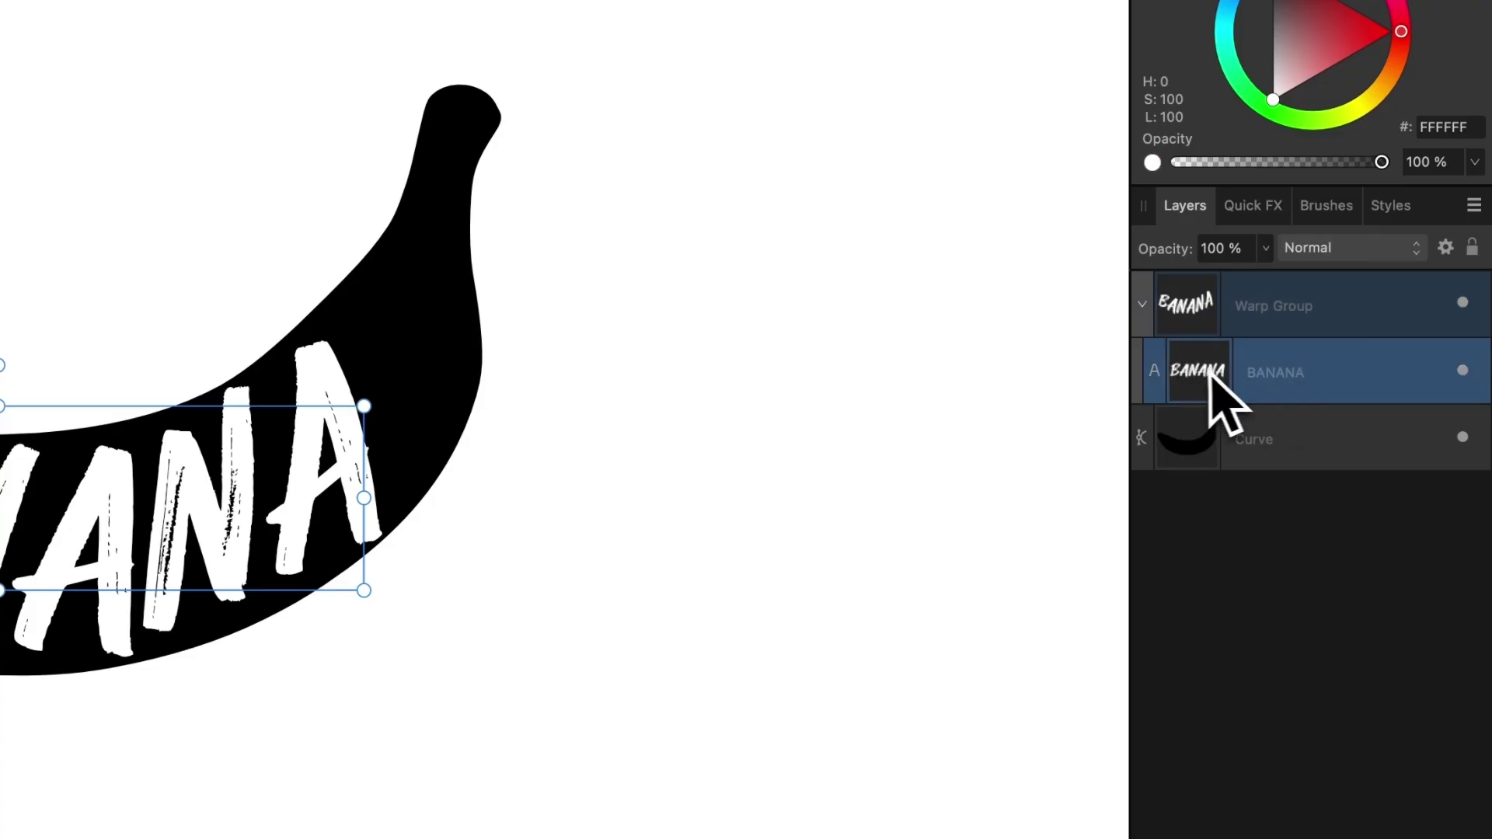
drag(1194, 373, 1202, 422)
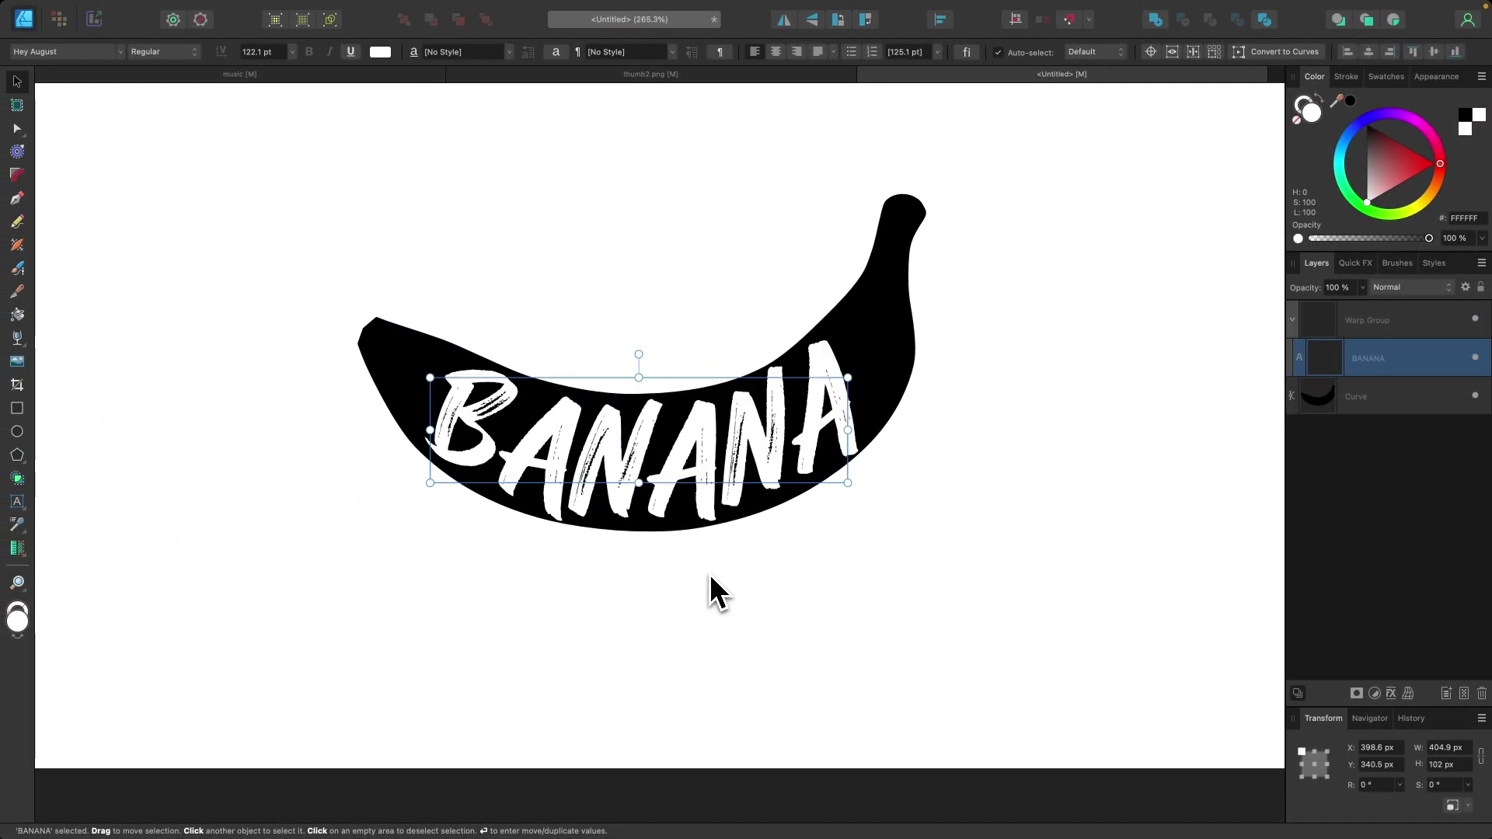
Convert the BANANA text and its warp group to curves
scroll(826, 581, right, 1)
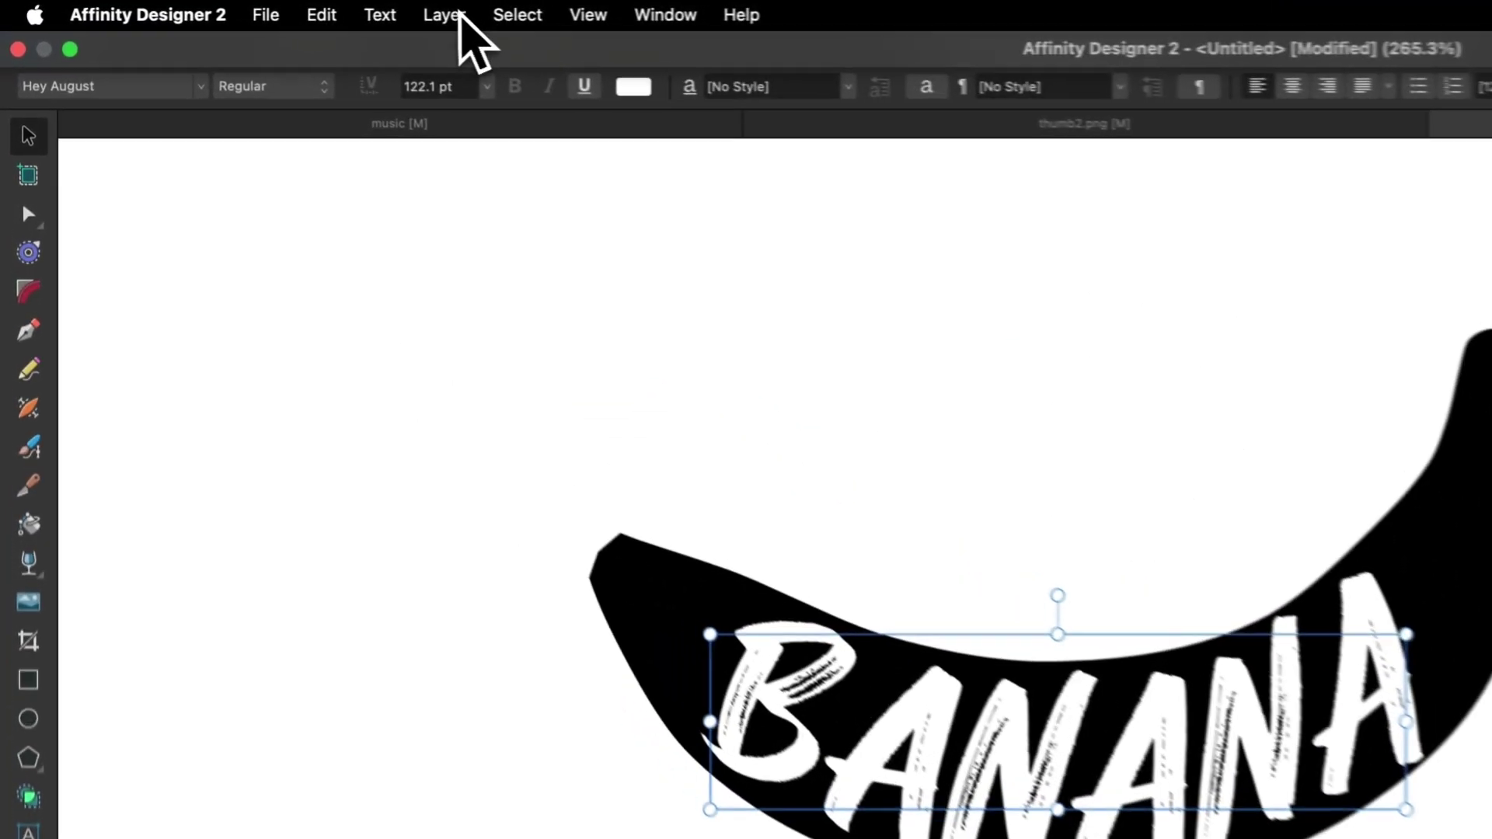
click(289, 11)
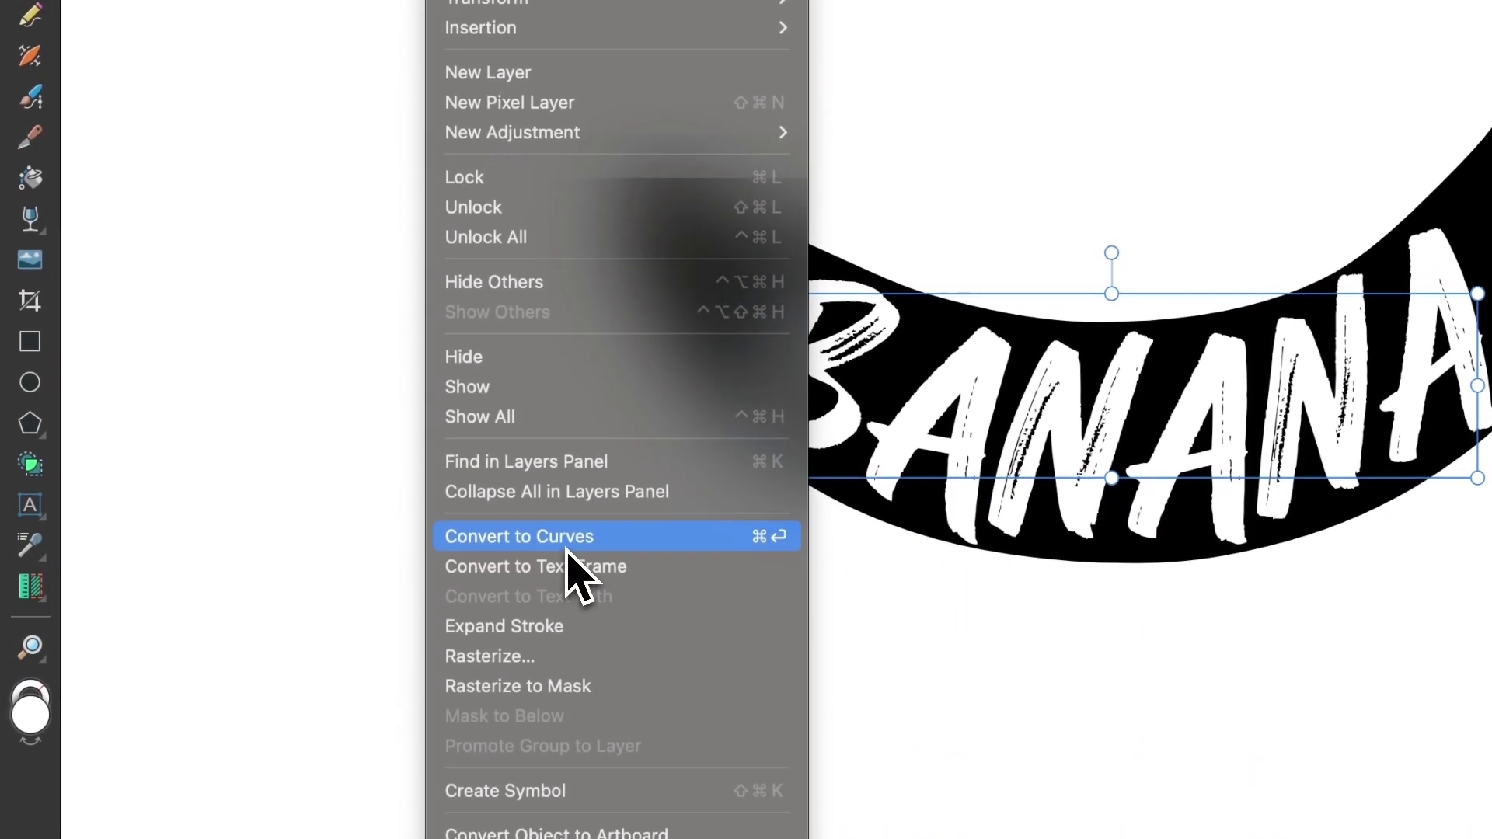
click(571, 539)
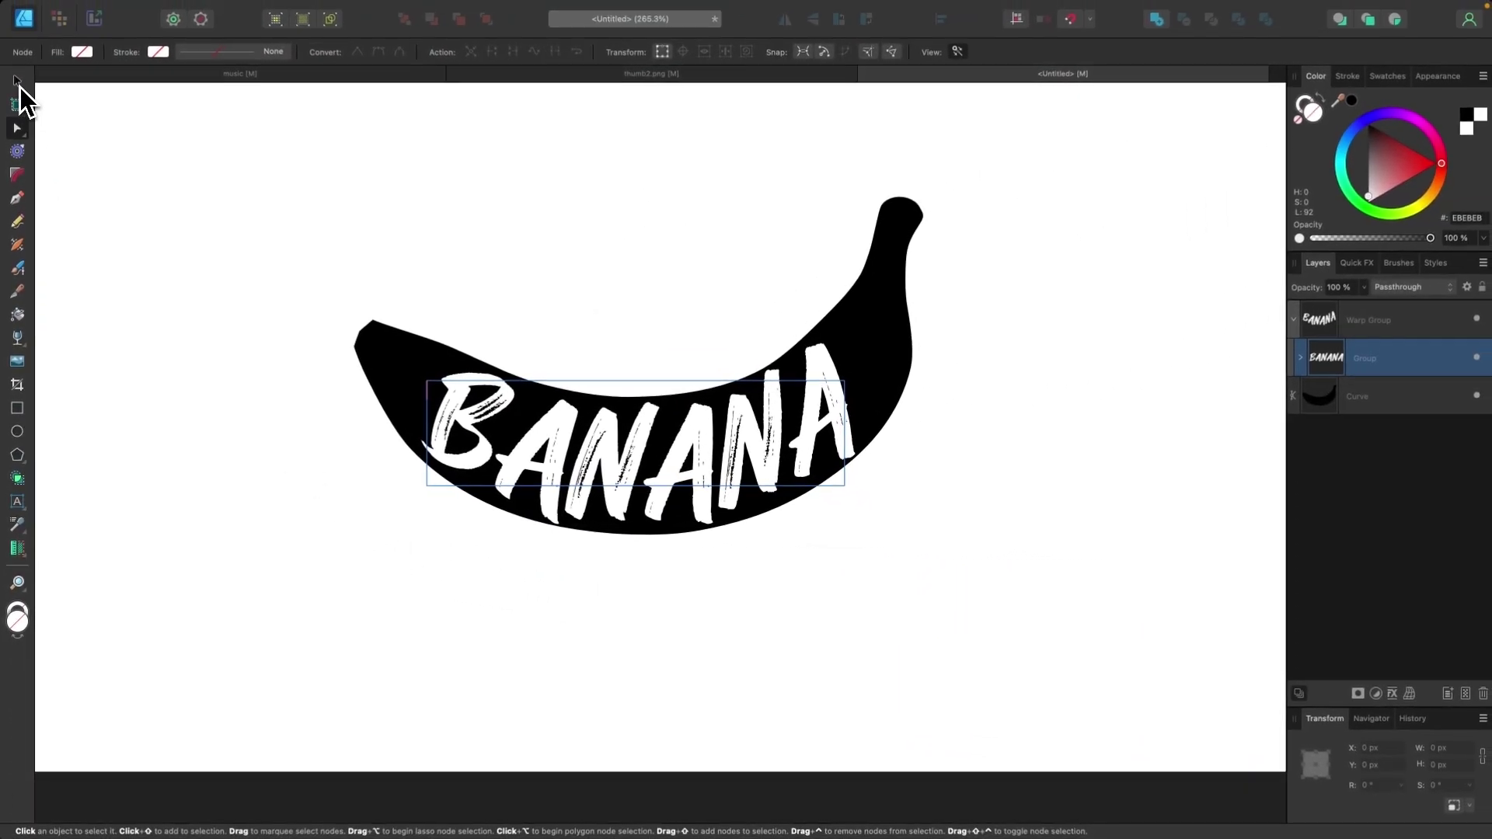
click(1293, 320)
click(1401, 333)
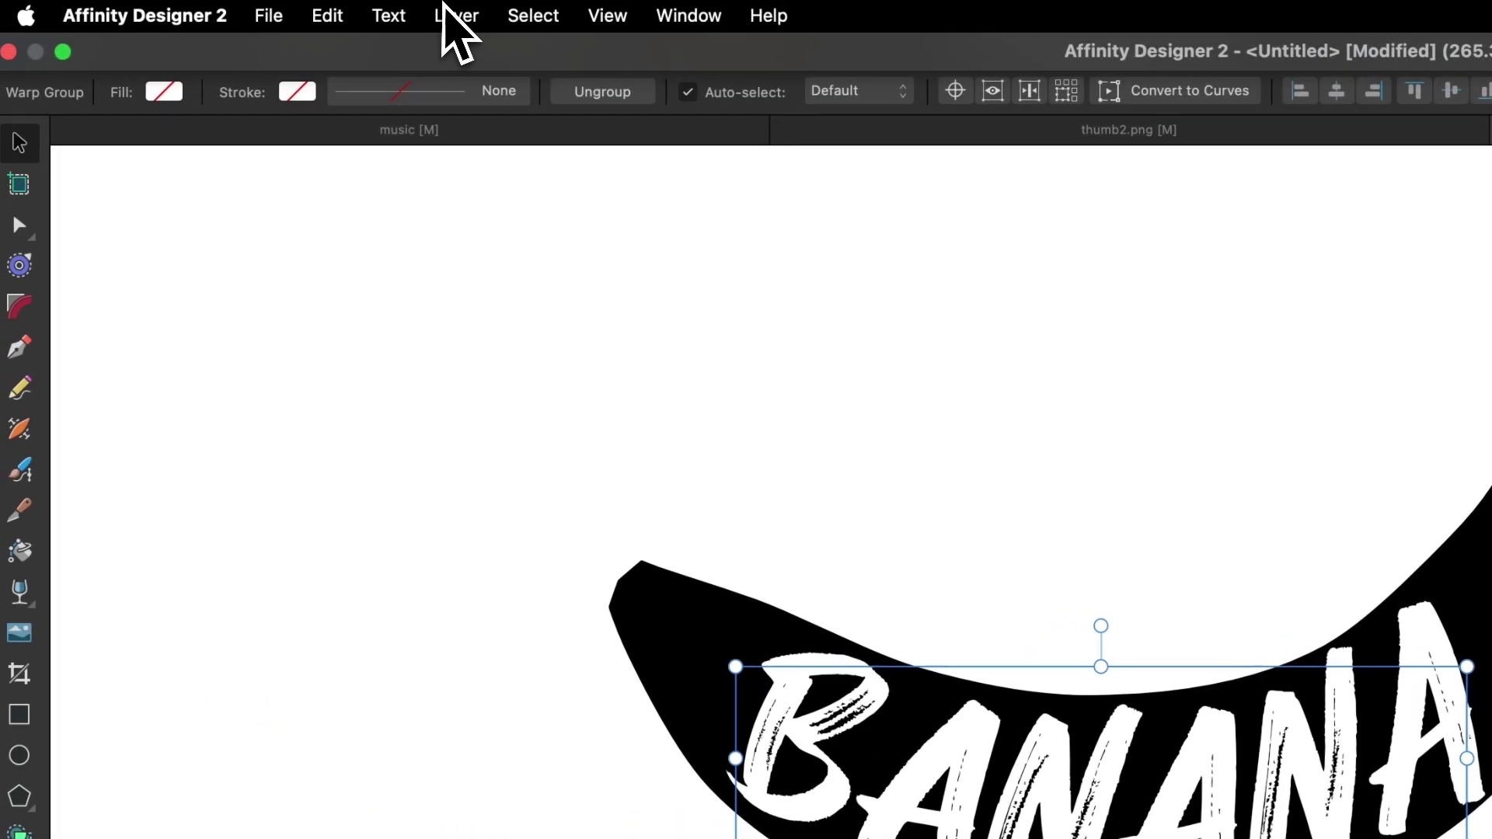
click(451, 16)
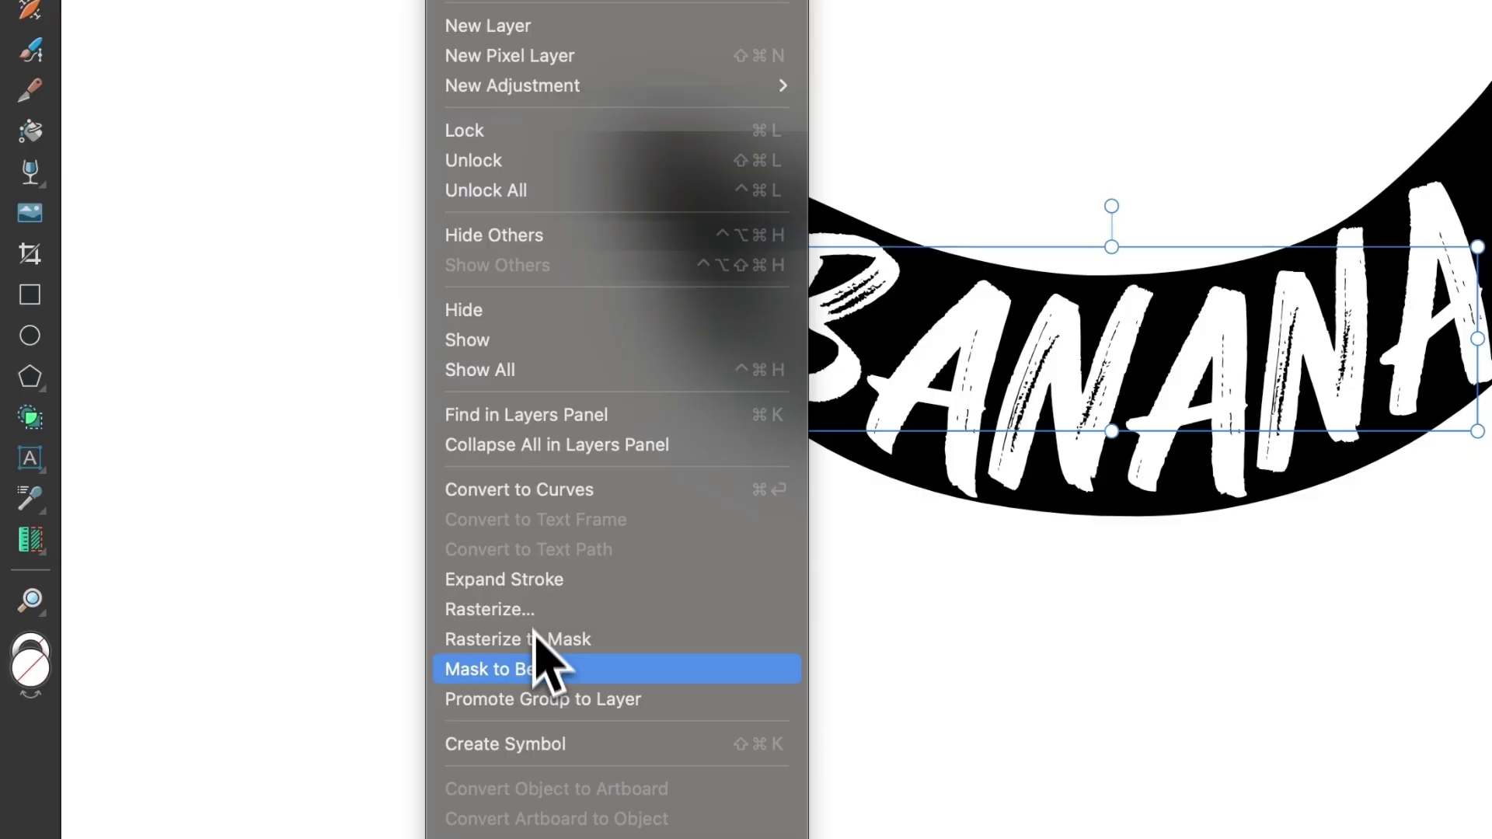
click(575, 491)
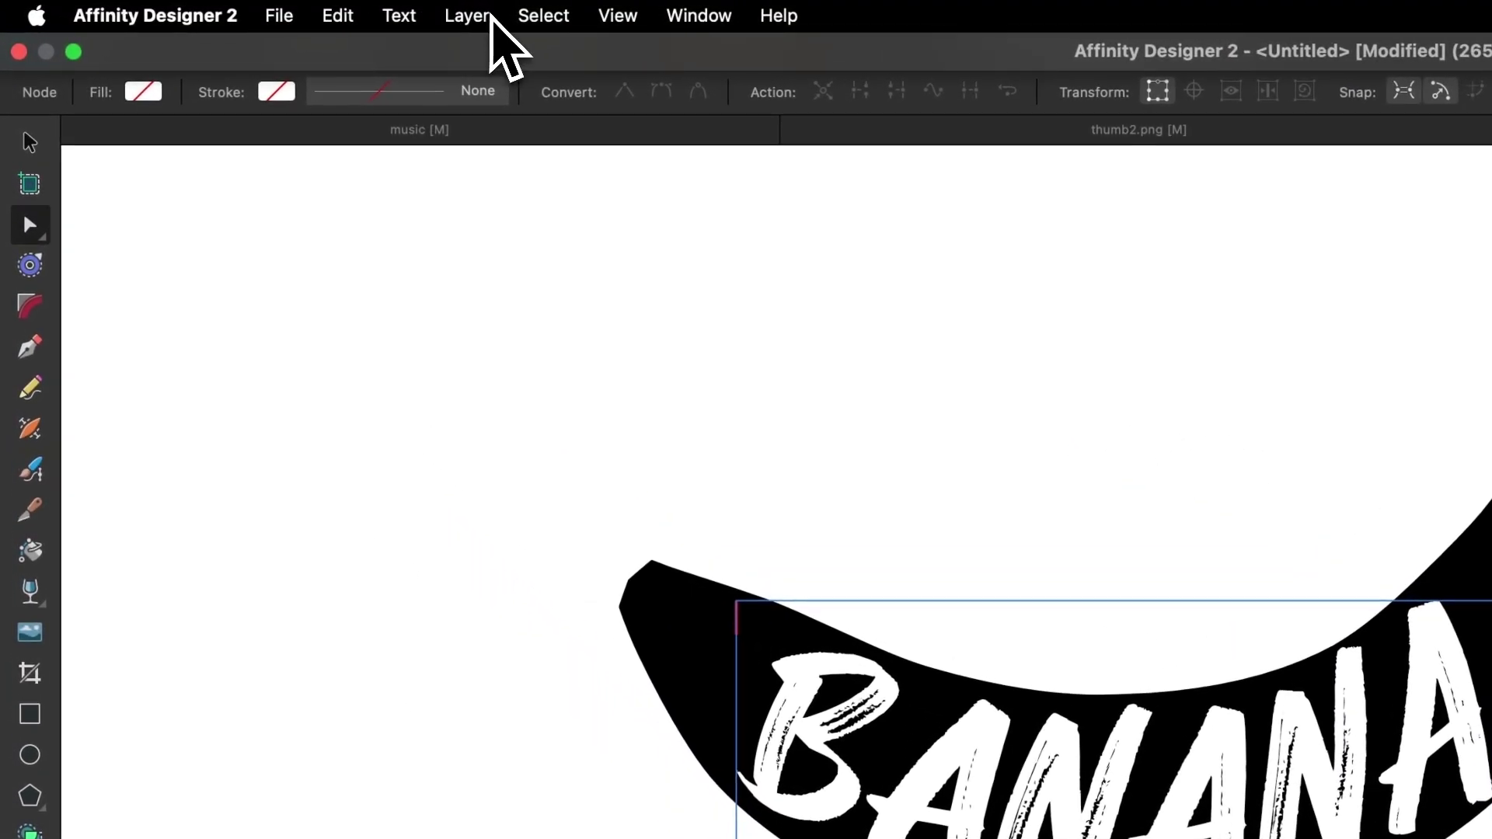
Split the lettering into six separate letter shapes and select the second A
click(493, 19)
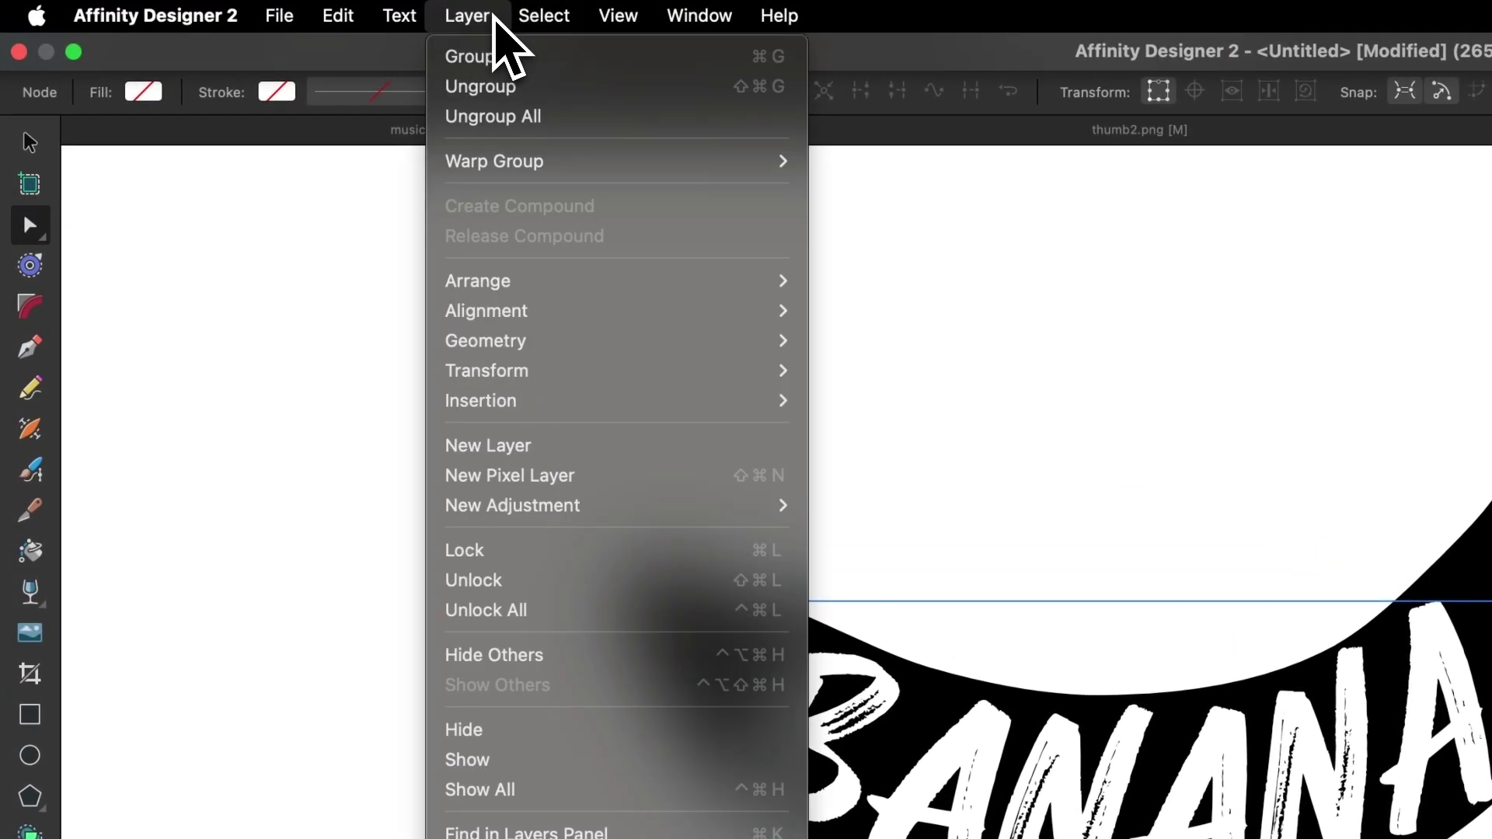
click(489, 118)
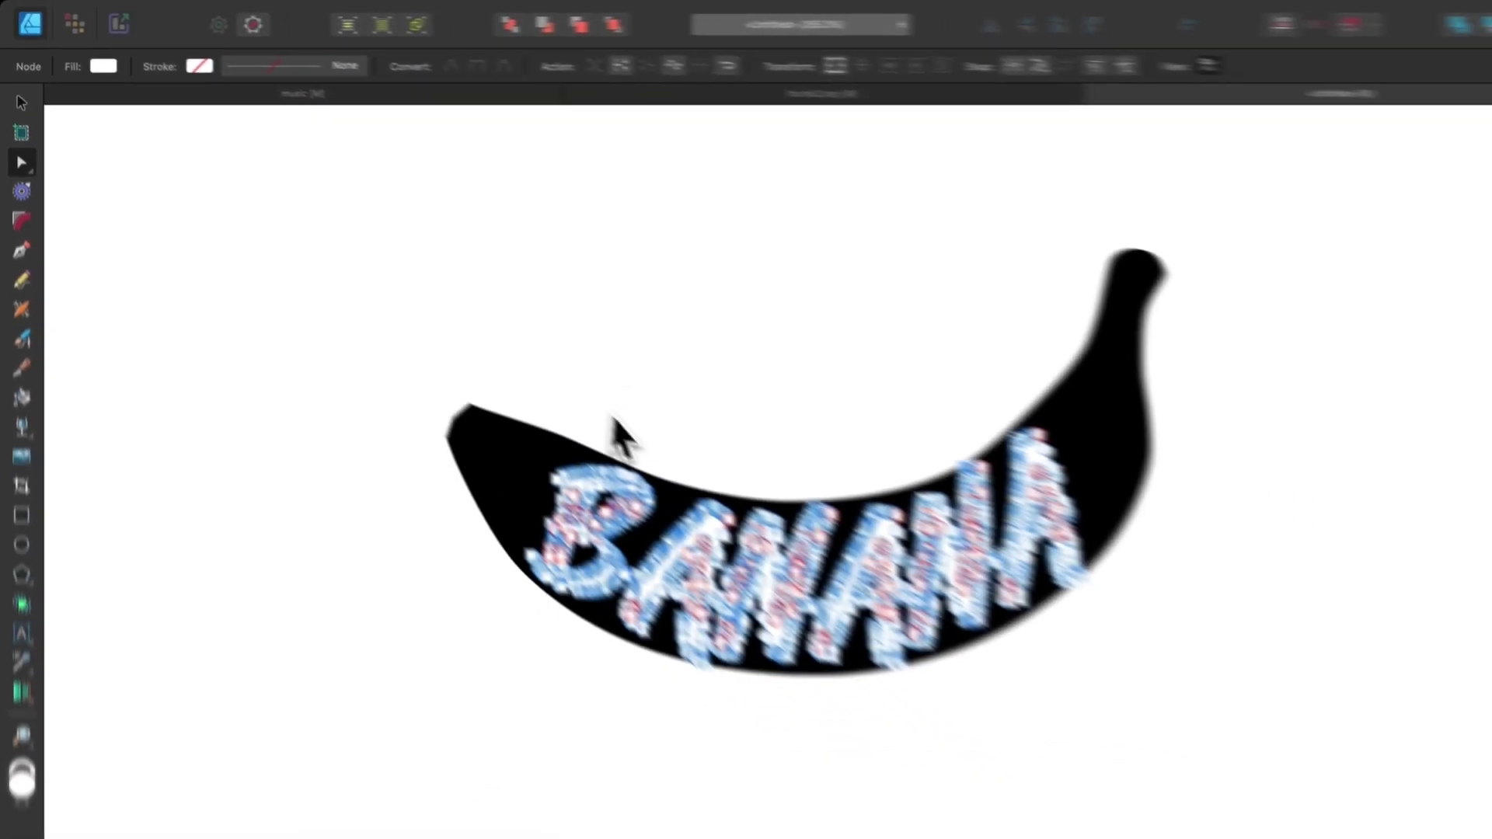
click(716, 529)
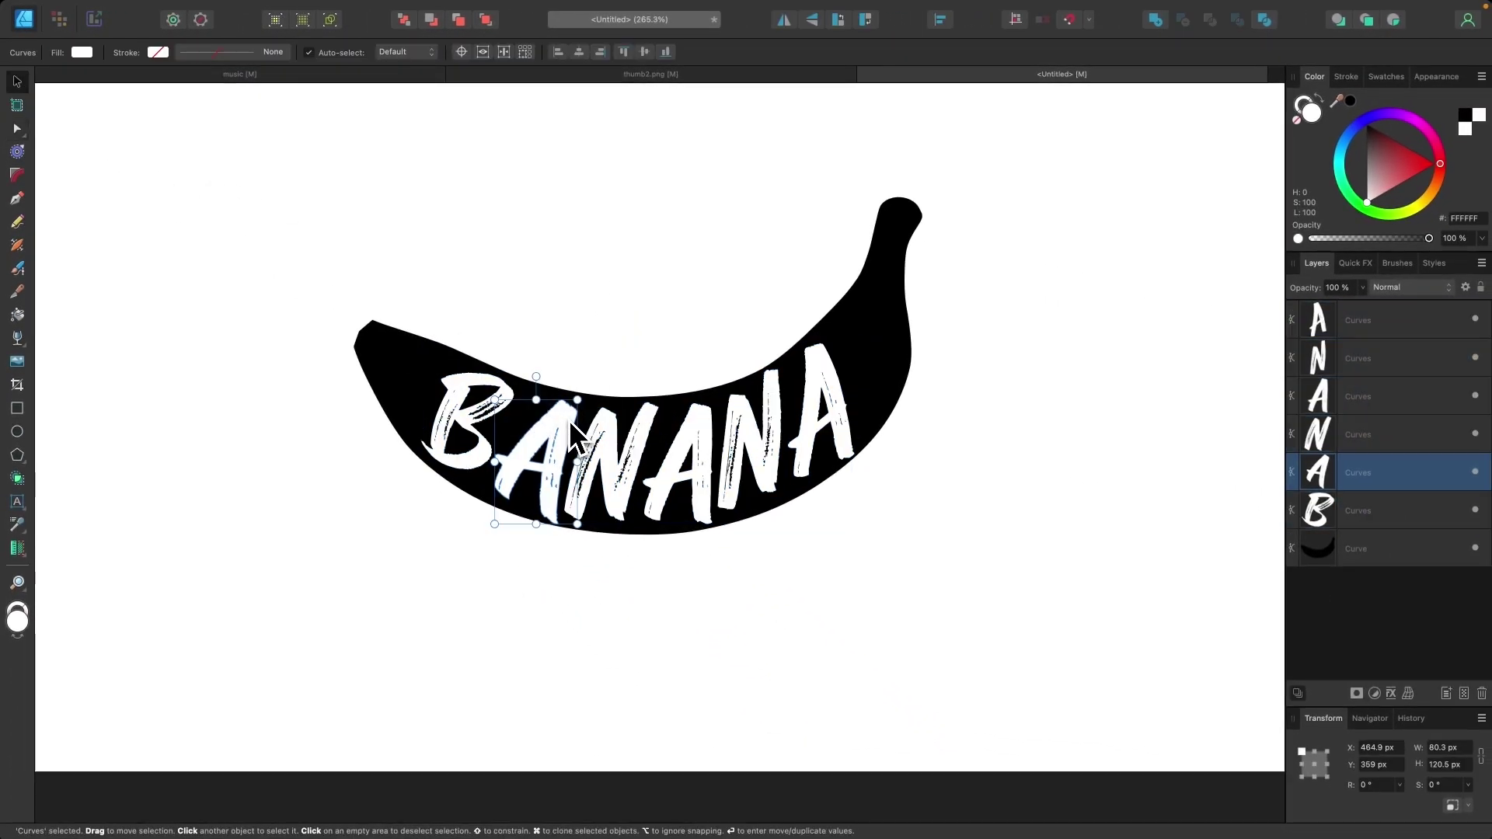
scroll(568, 419, up, 5)
scroll(342, 333, left, 2)
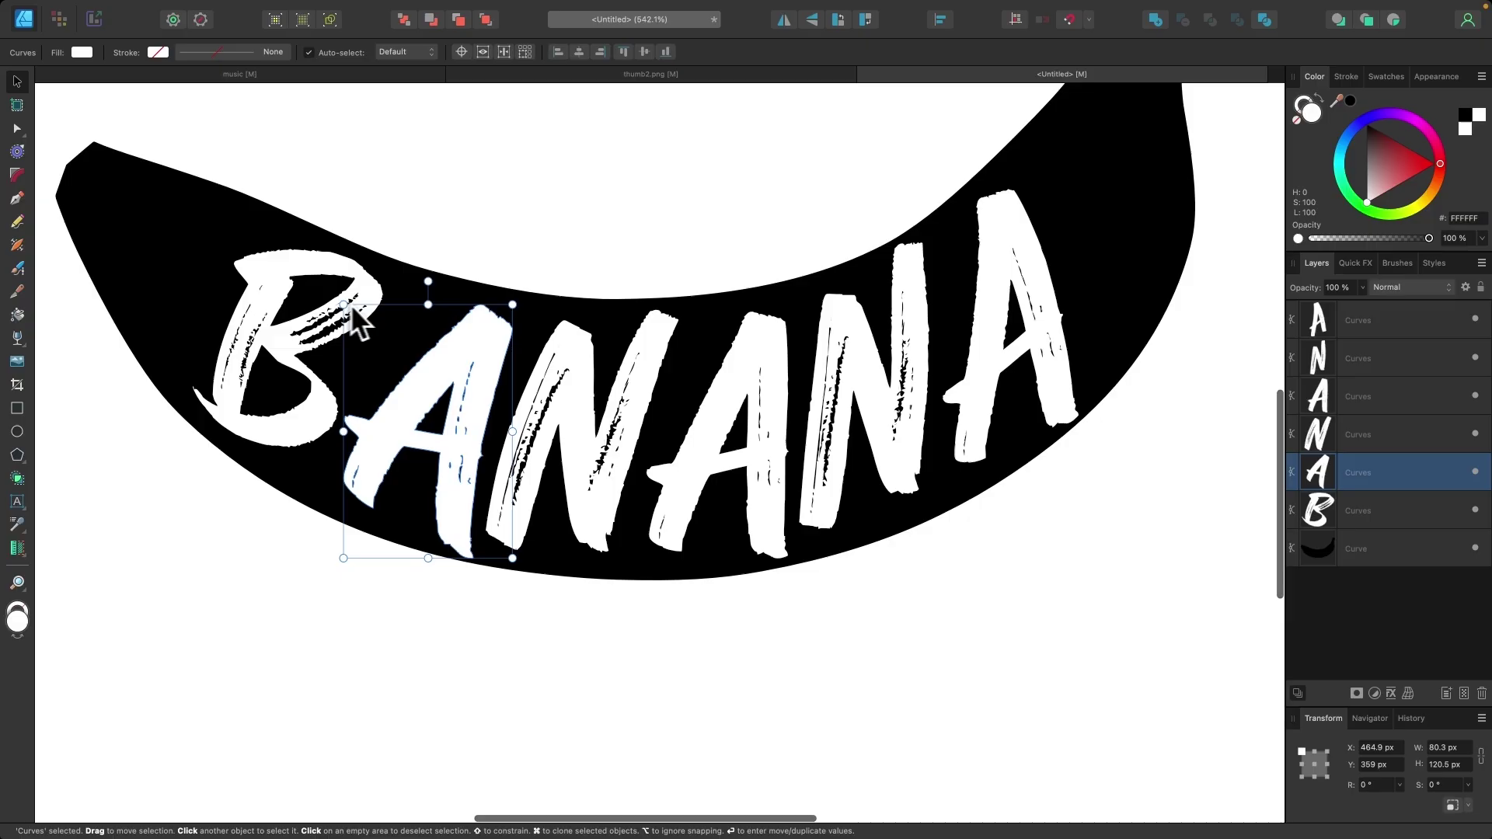
scroll(543, 413, down, 5)
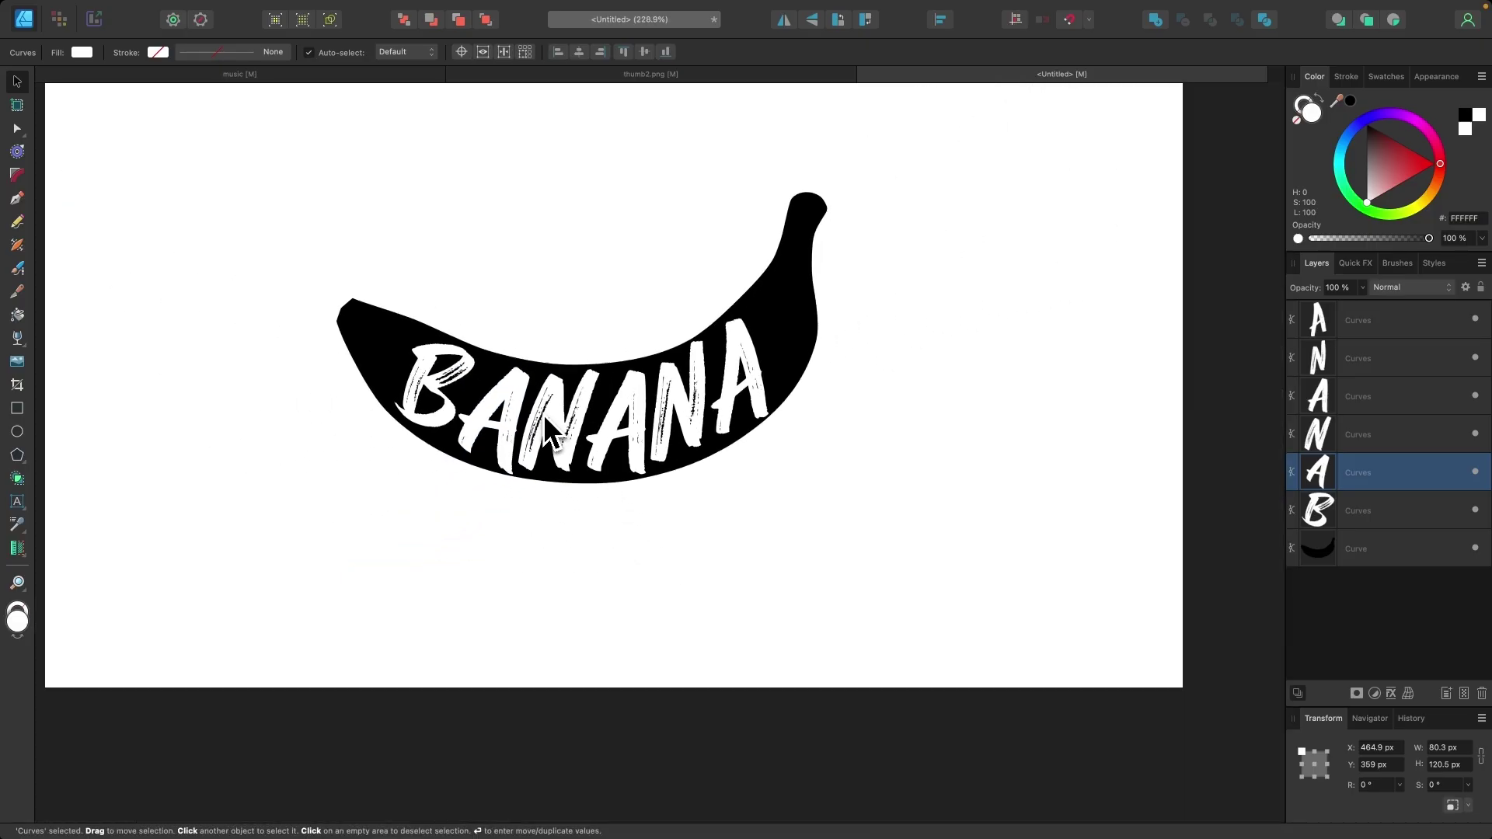
Subtract the six BANANA letters from the banana shape
drag(793, 580, 384, 248)
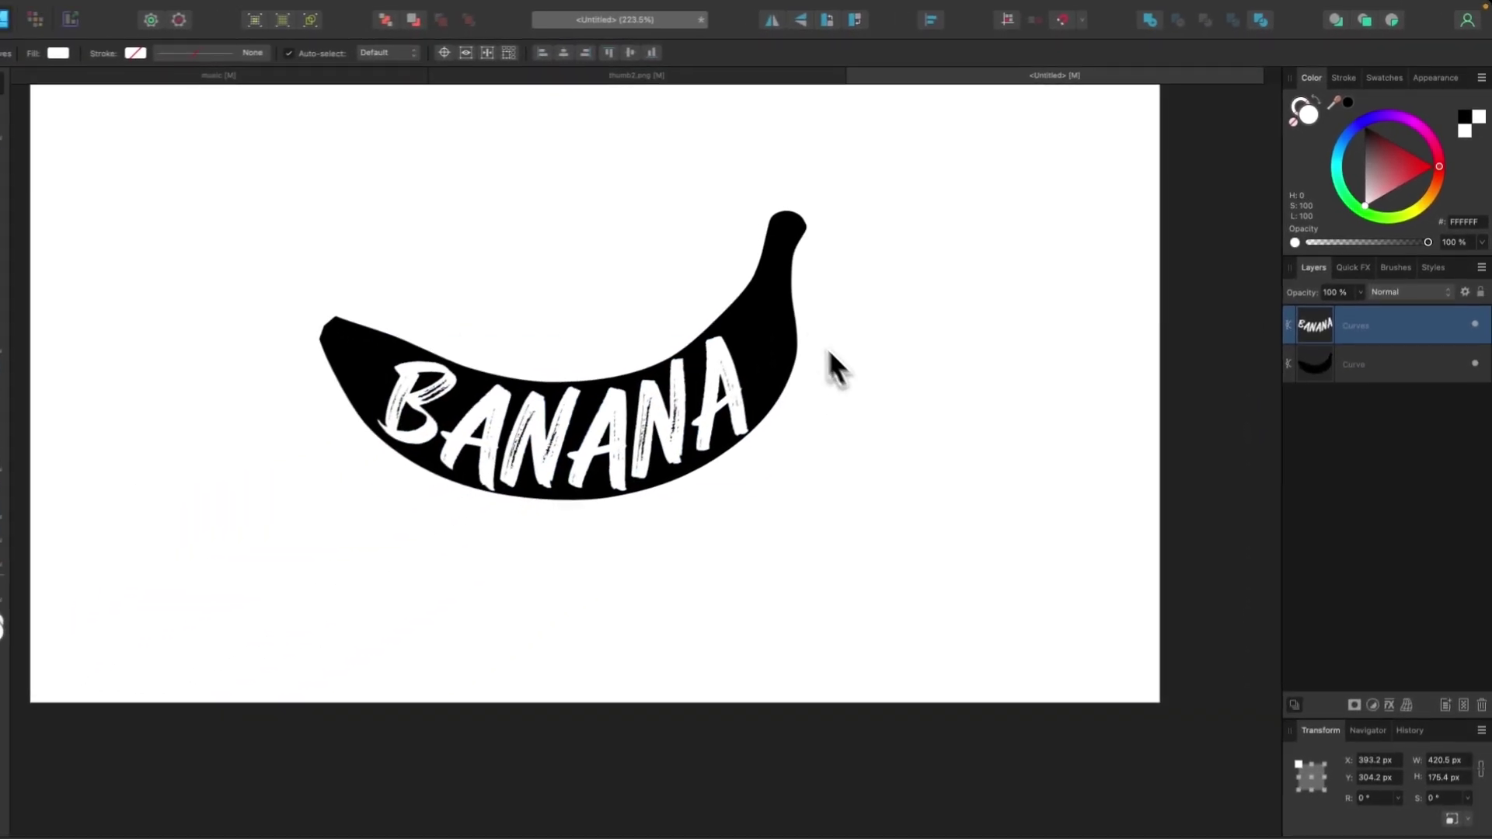
shift+click(268, 540)
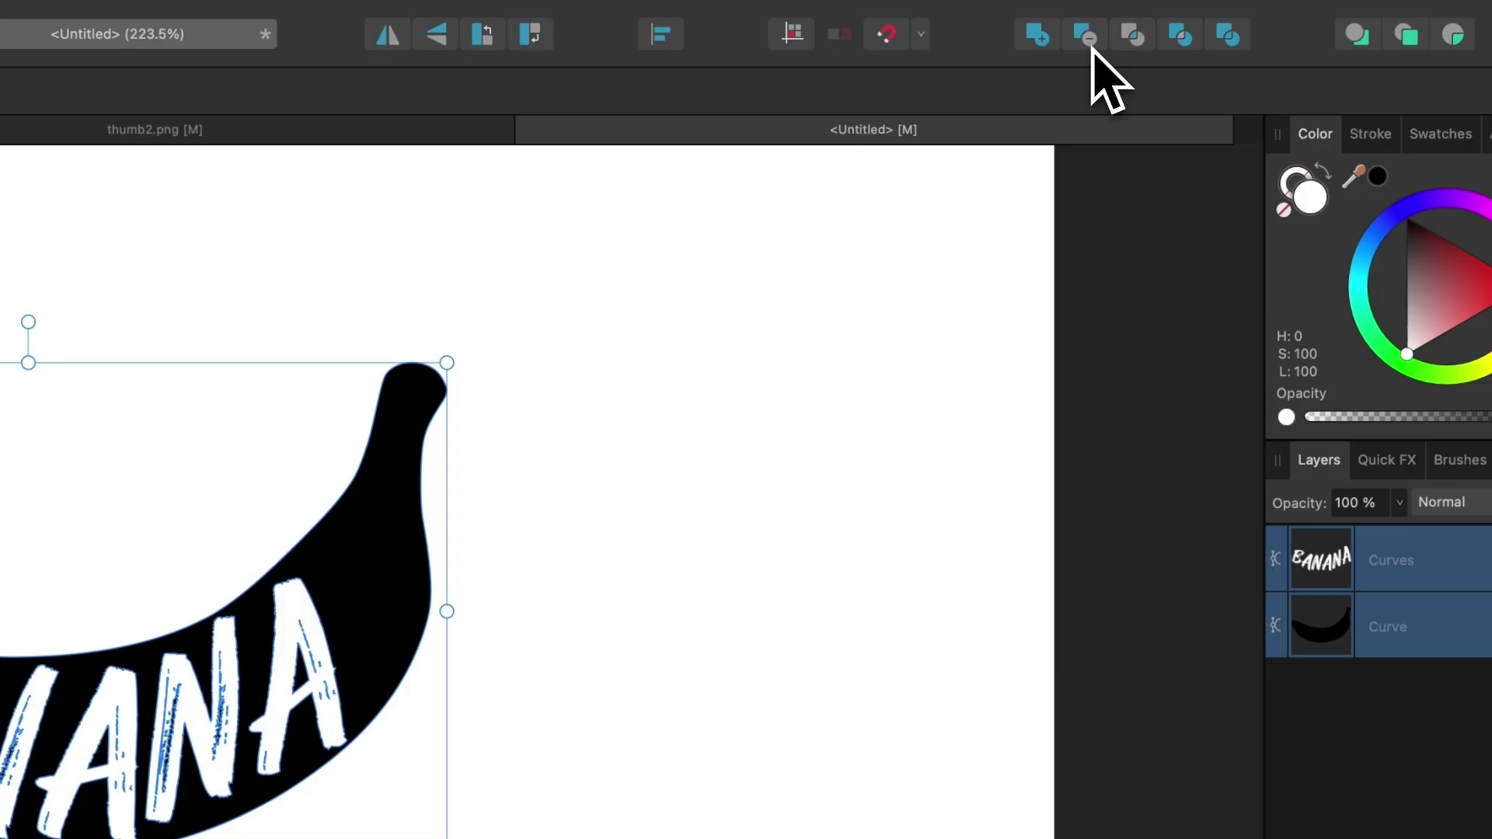
click(1084, 34)
key(super+0)
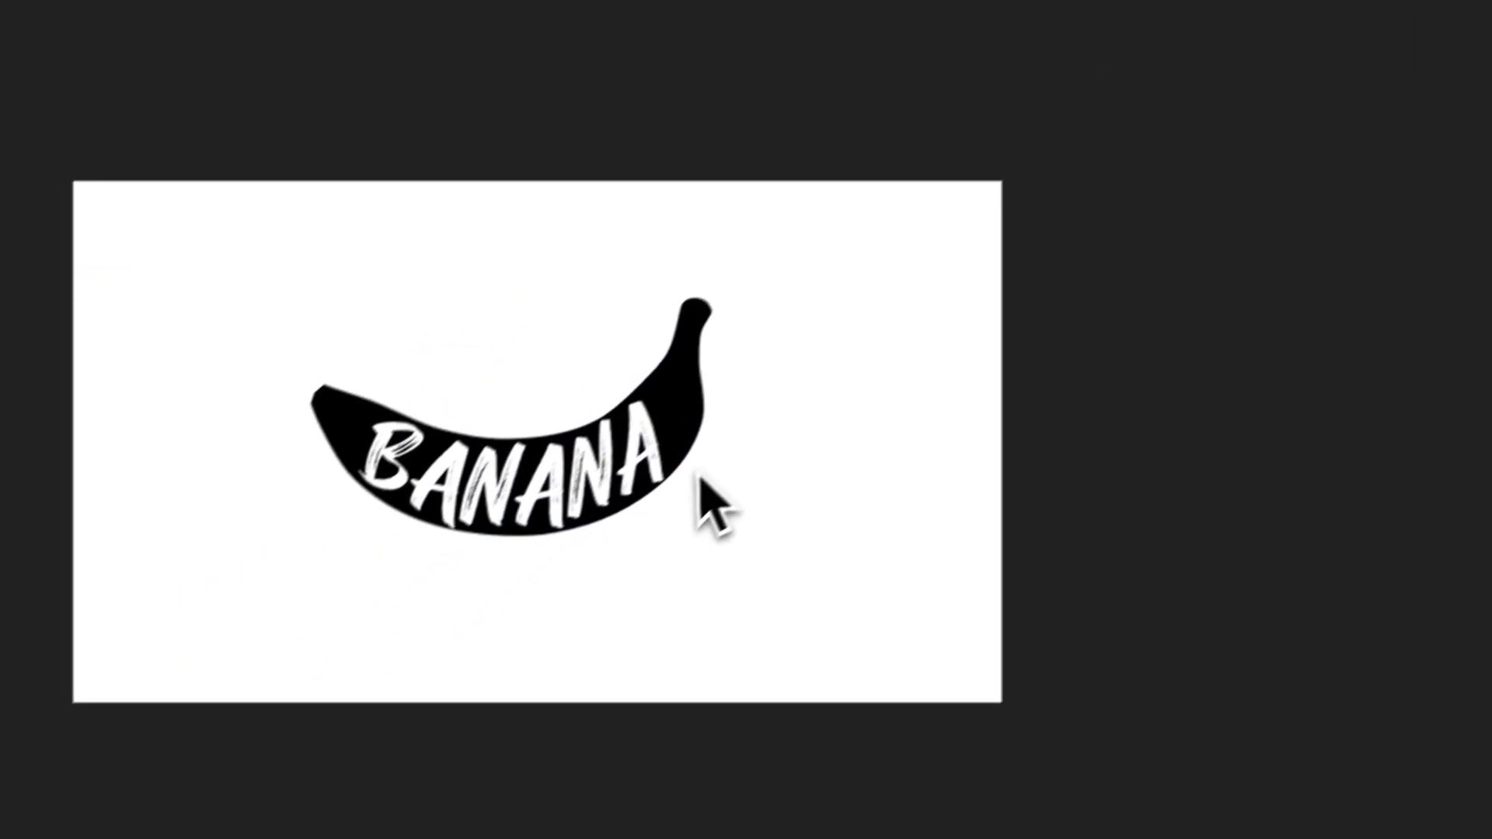
Turn the cut-out banana grey (A9A9A9) and reposition it on the page
drag(772, 456, 404, 401)
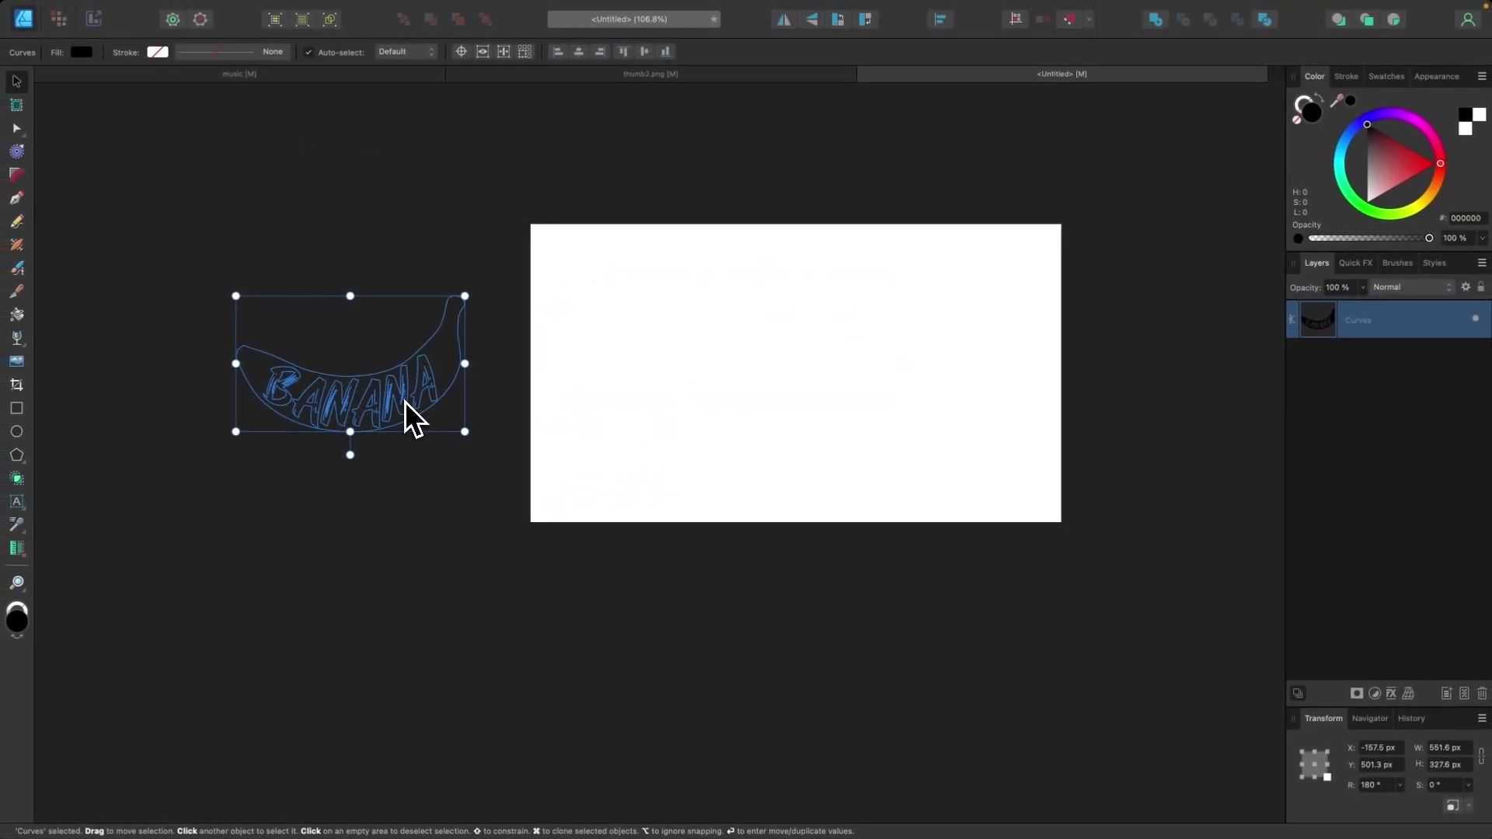
scroll(404, 401, up, 3)
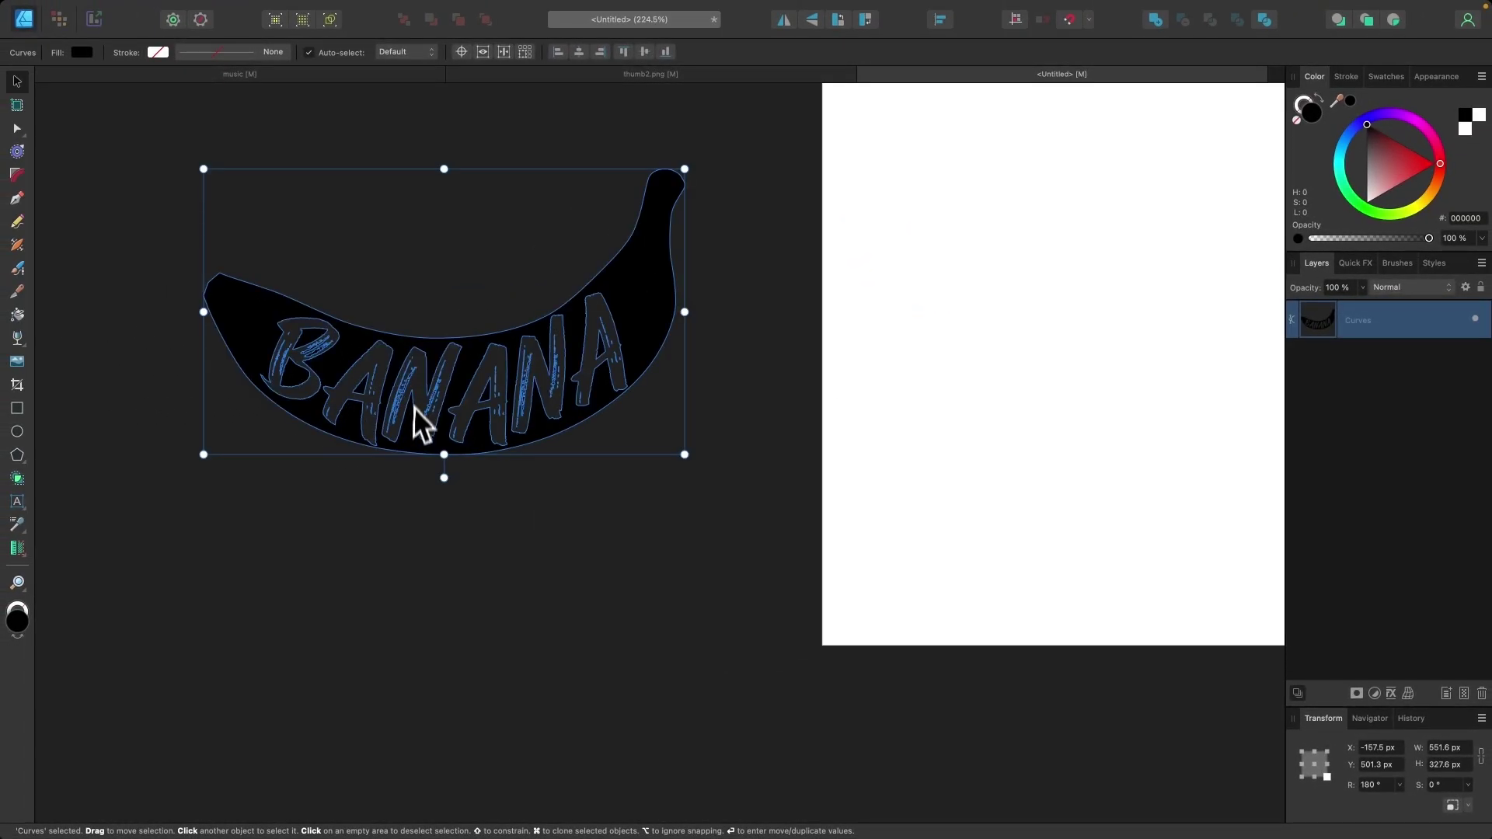
scroll(416, 408, up, 1)
drag(1373, 186, 1366, 177)
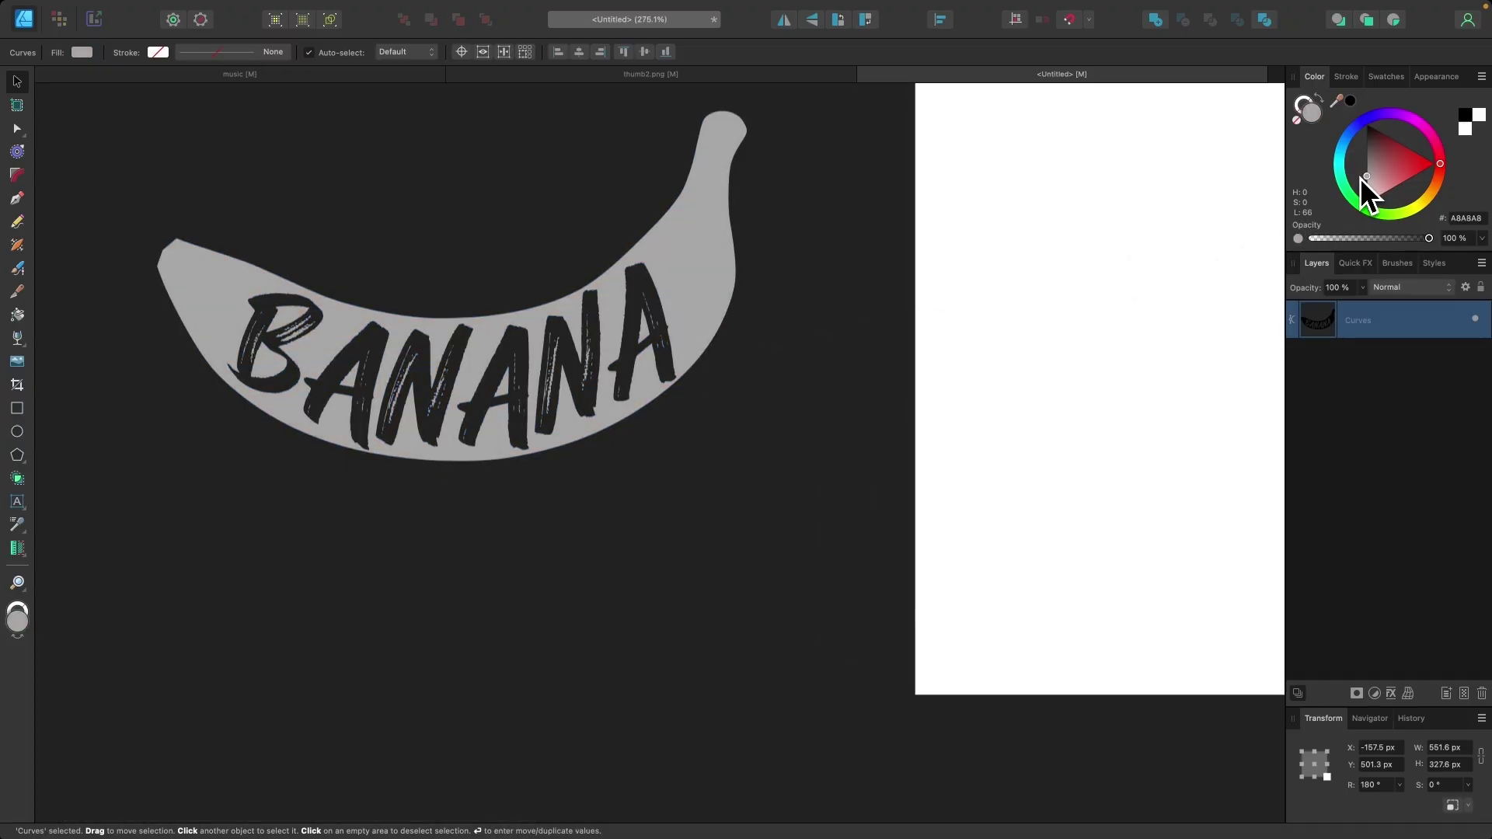
click(481, 655)
scroll(497, 591, down, 2)
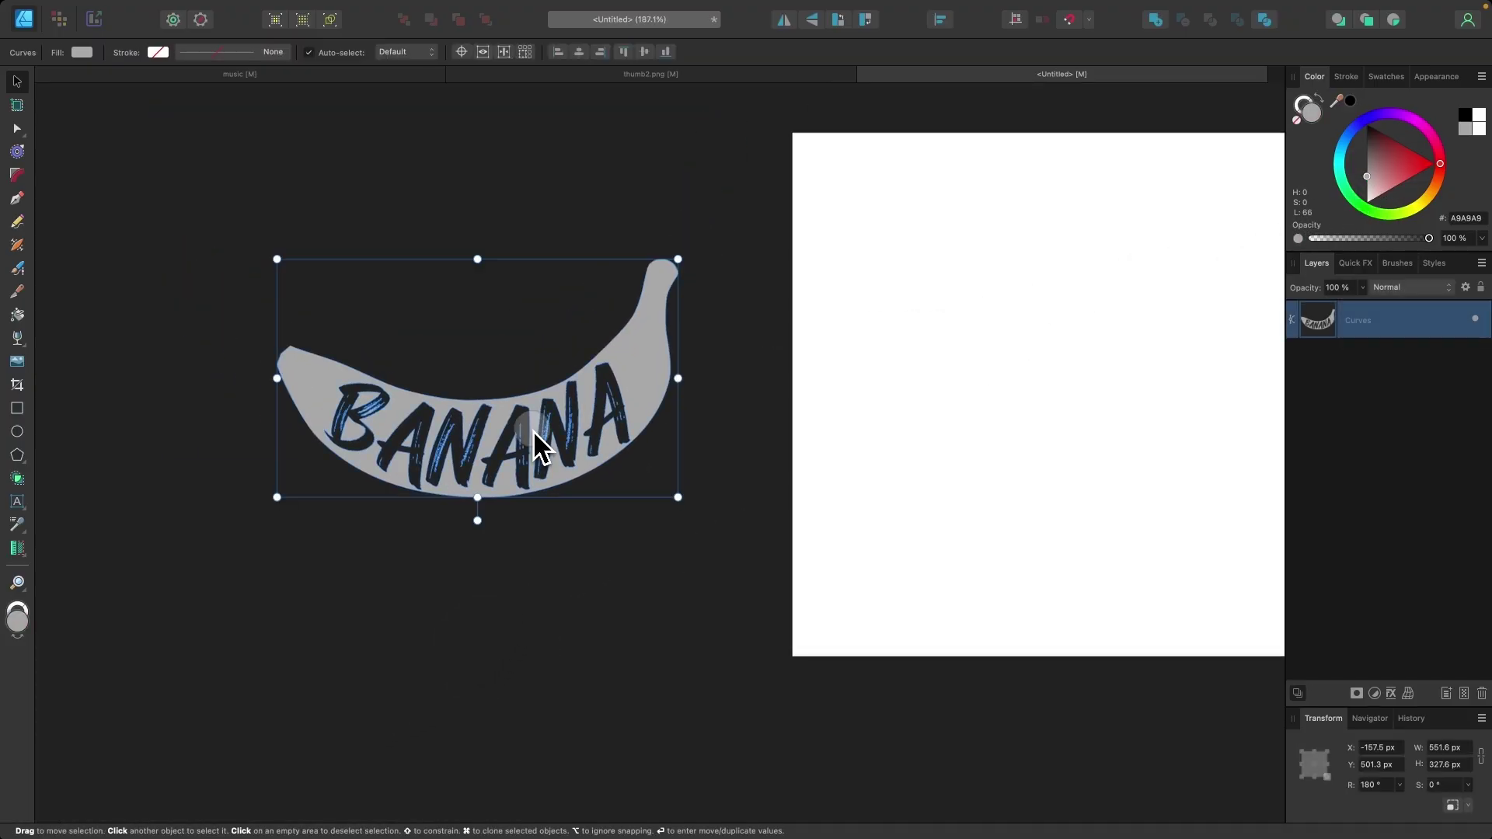
drag(539, 443, 1094, 426)
scroll(1093, 413, right, 10)
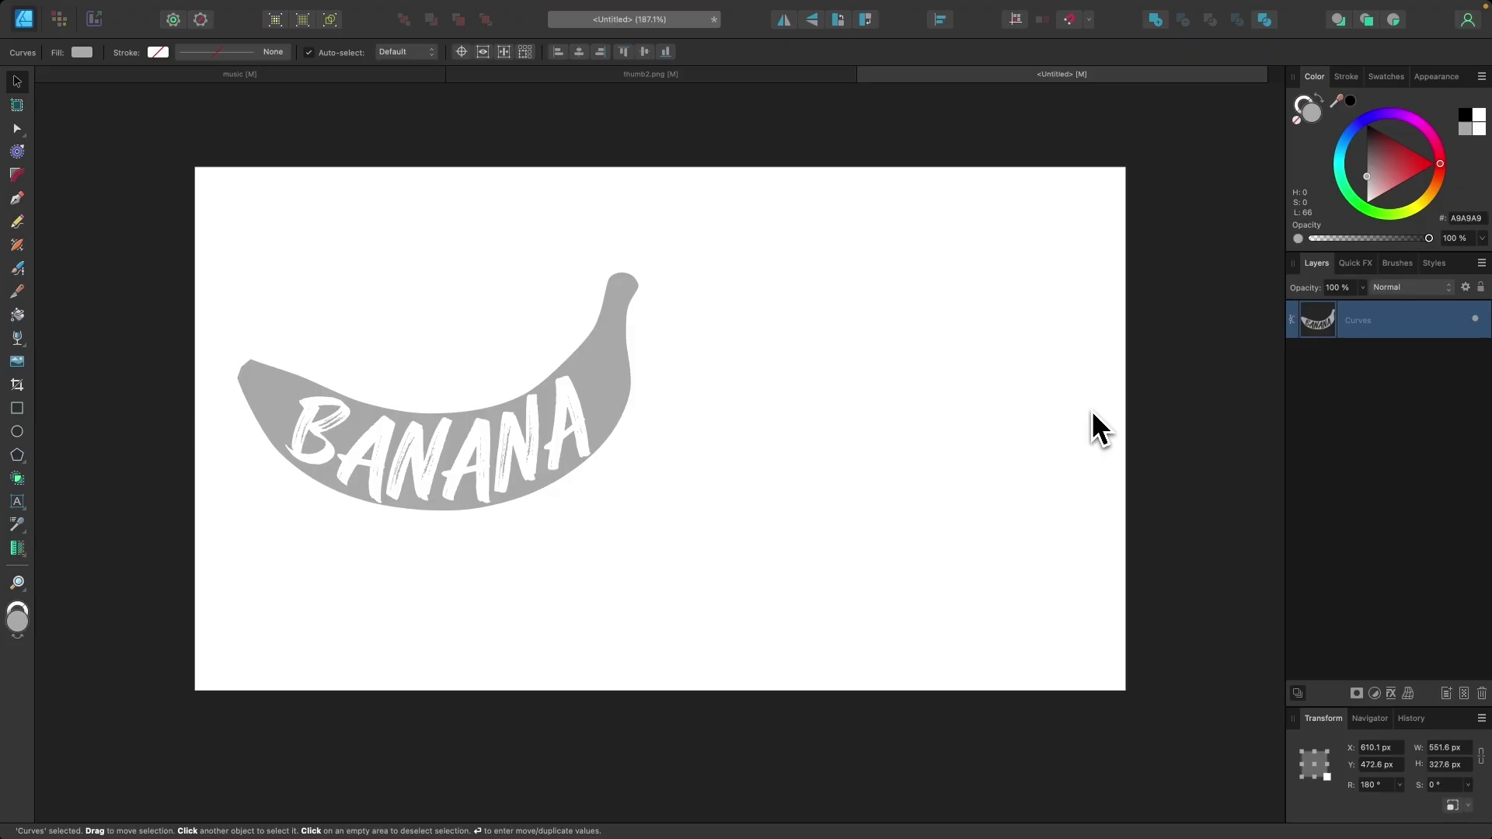
drag(531, 459, 606, 456)
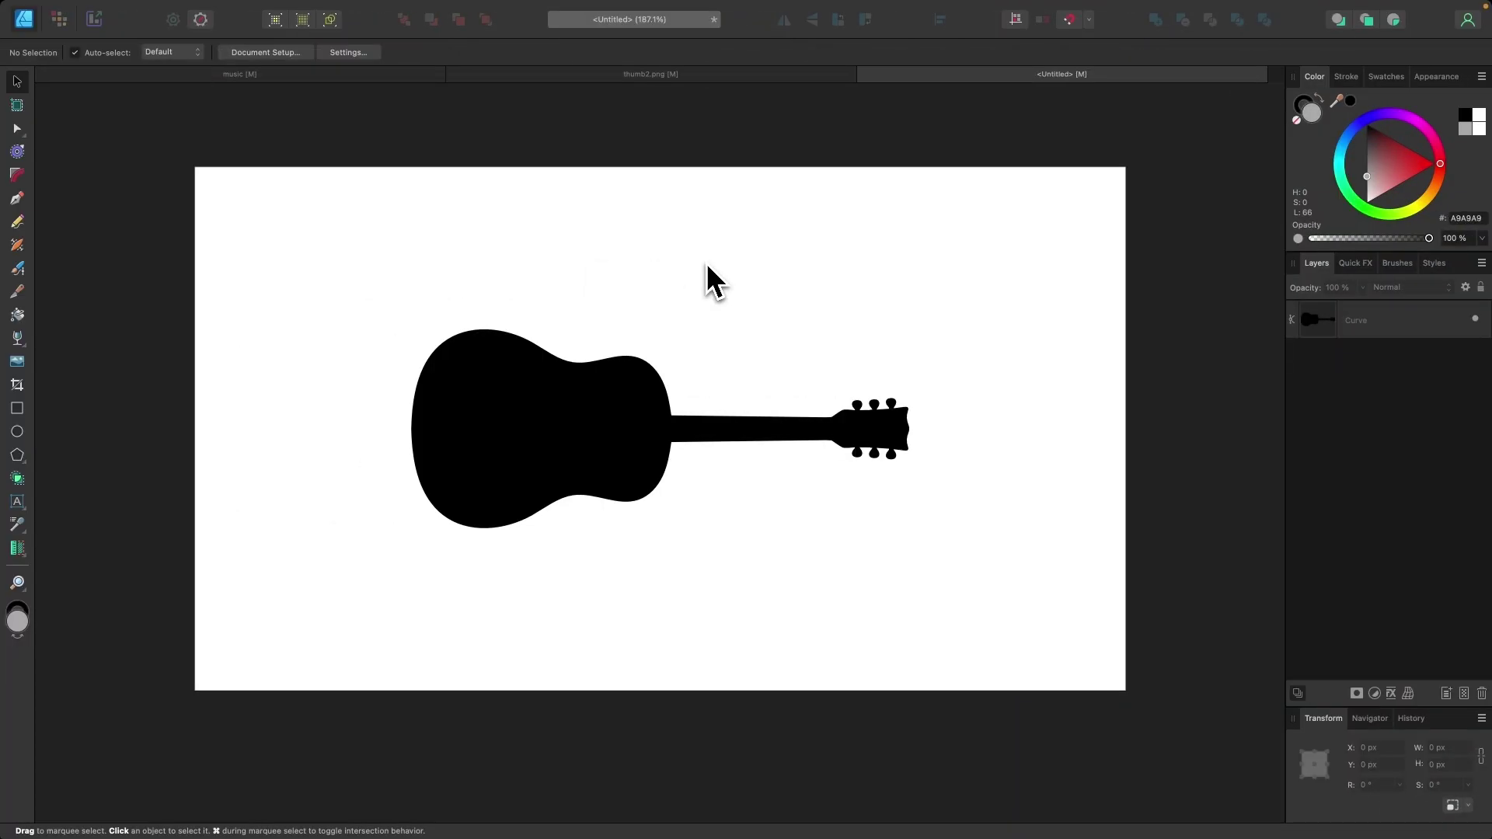
Type MUSIC as artistic text above the guitar
click(18, 502)
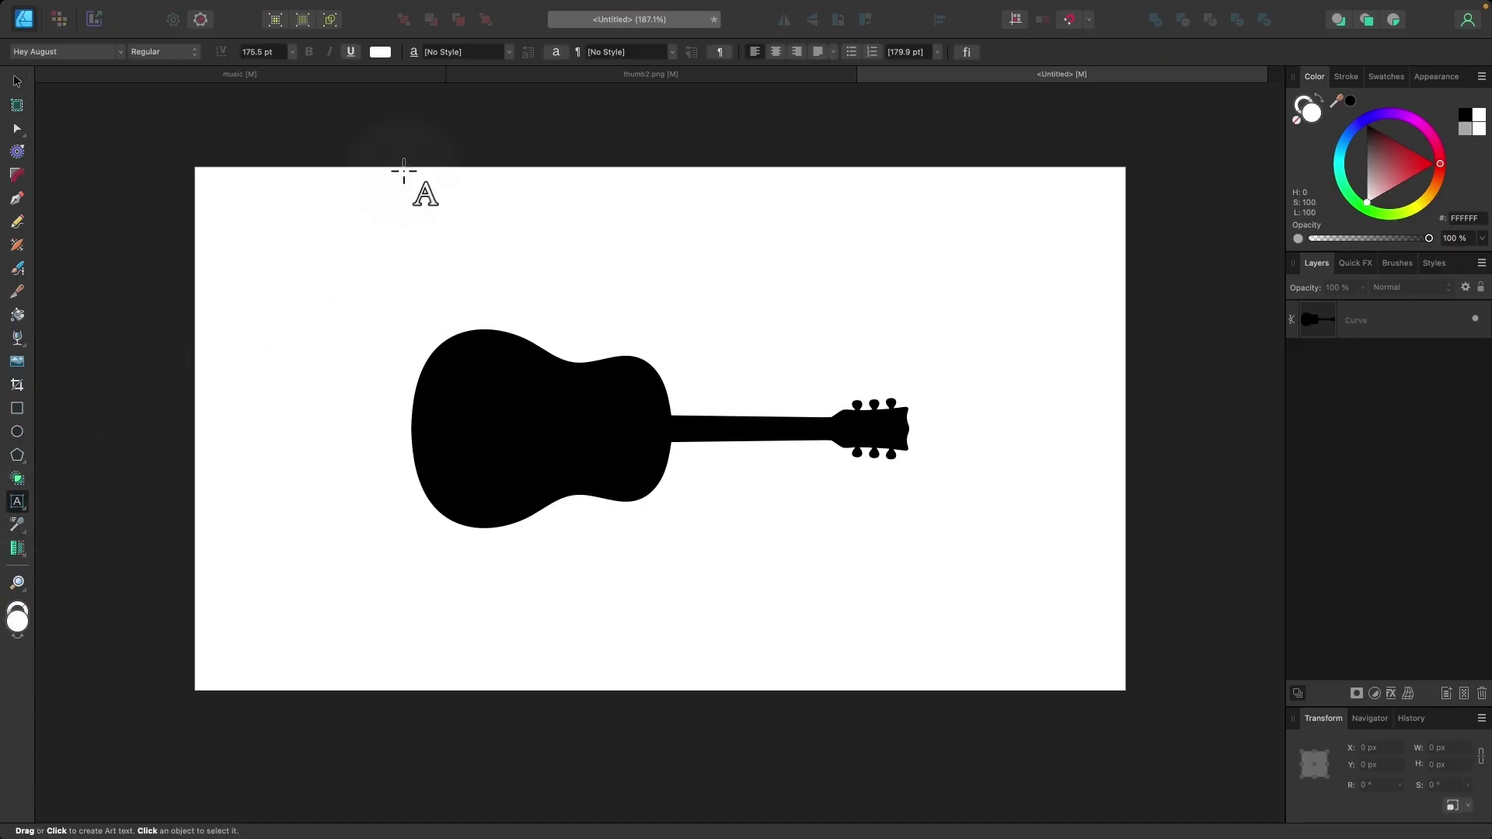
drag(404, 171, 568, 273)
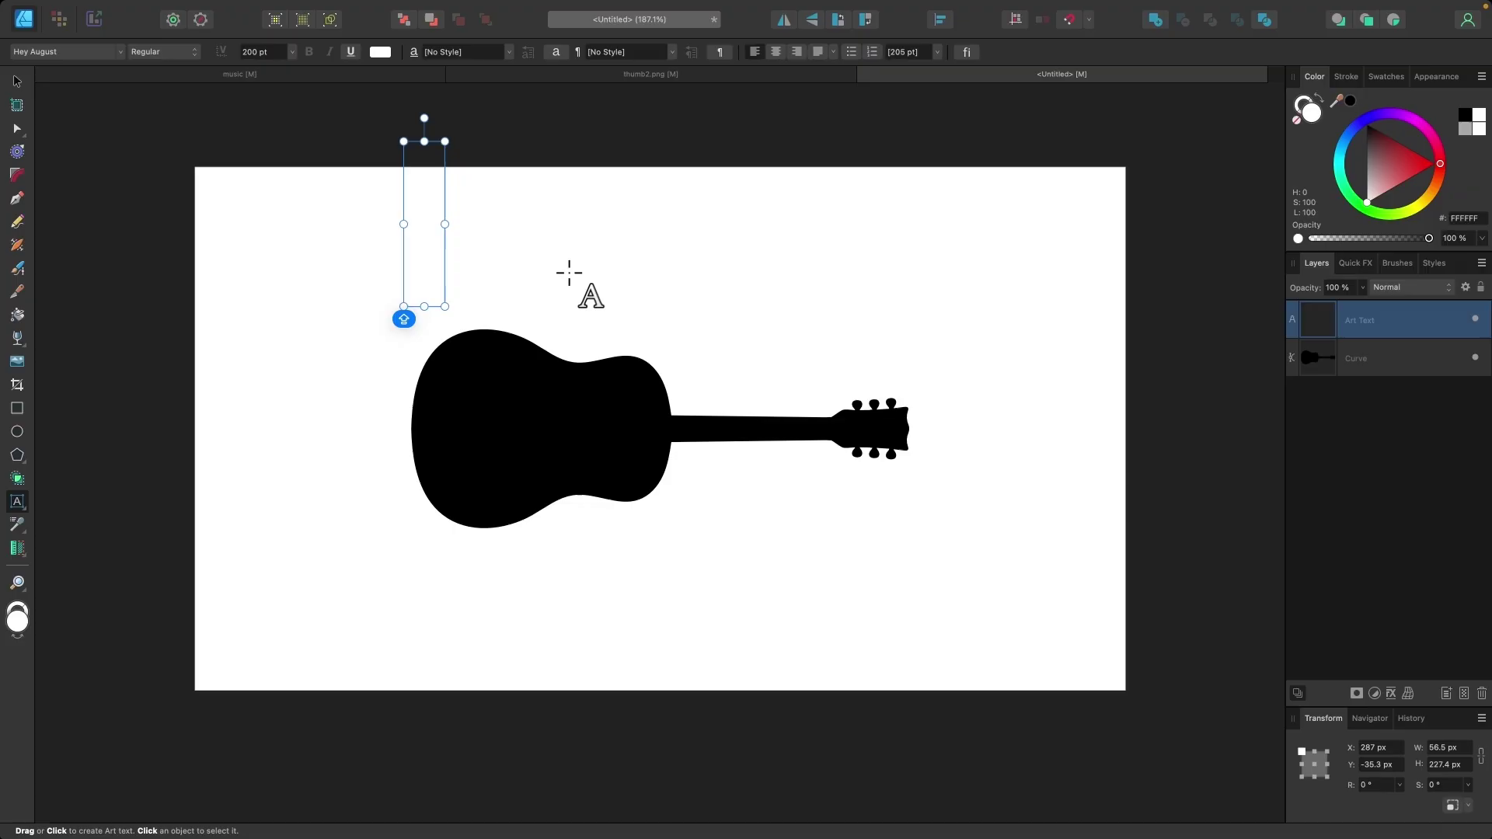
text(MUSIC)
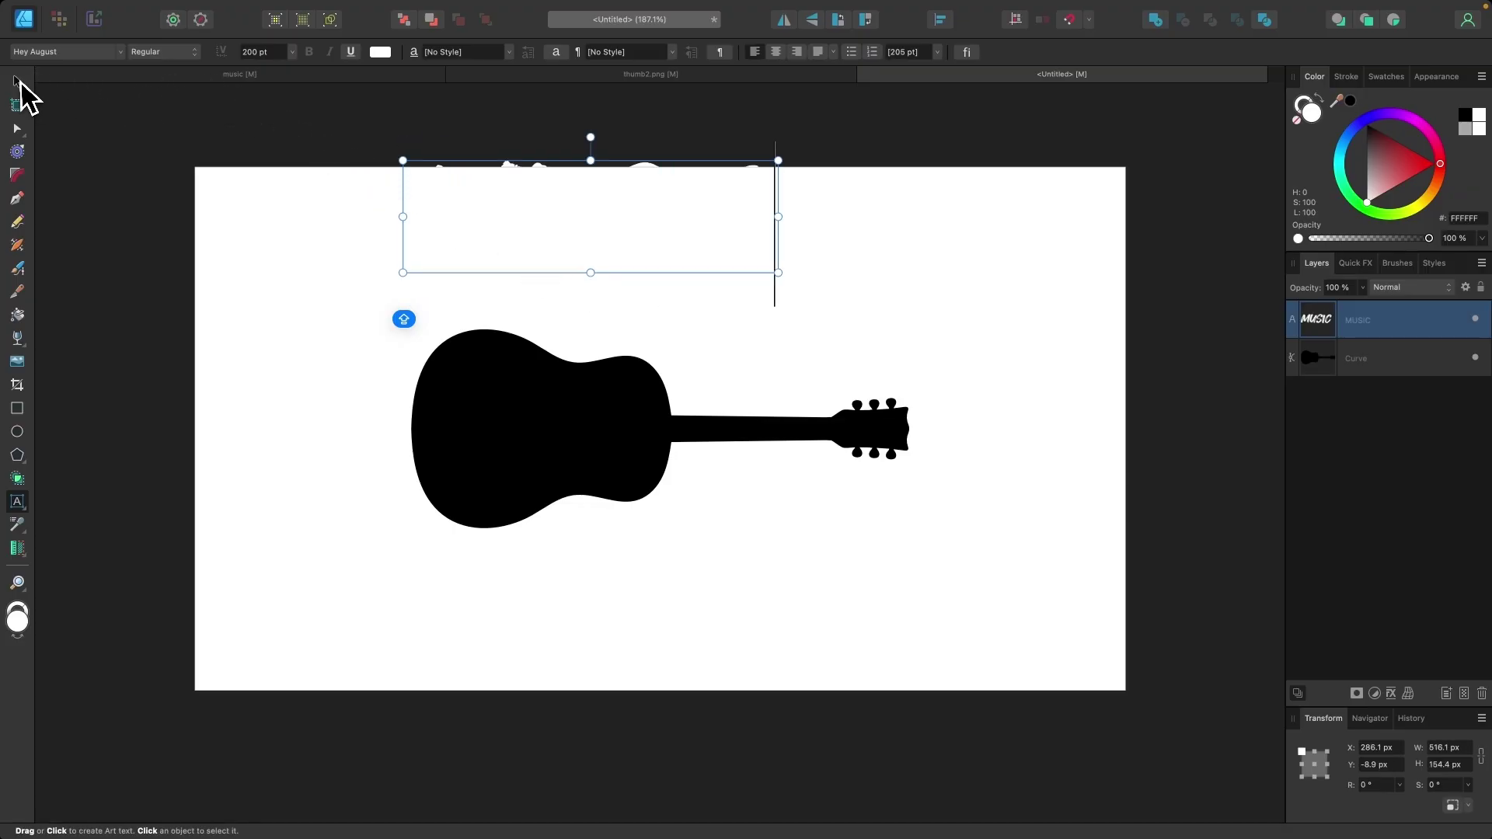
Move MUSIC onto the guitar body and resize it to about 129.3 pt
click(17, 80)
drag(626, 223, 652, 438)
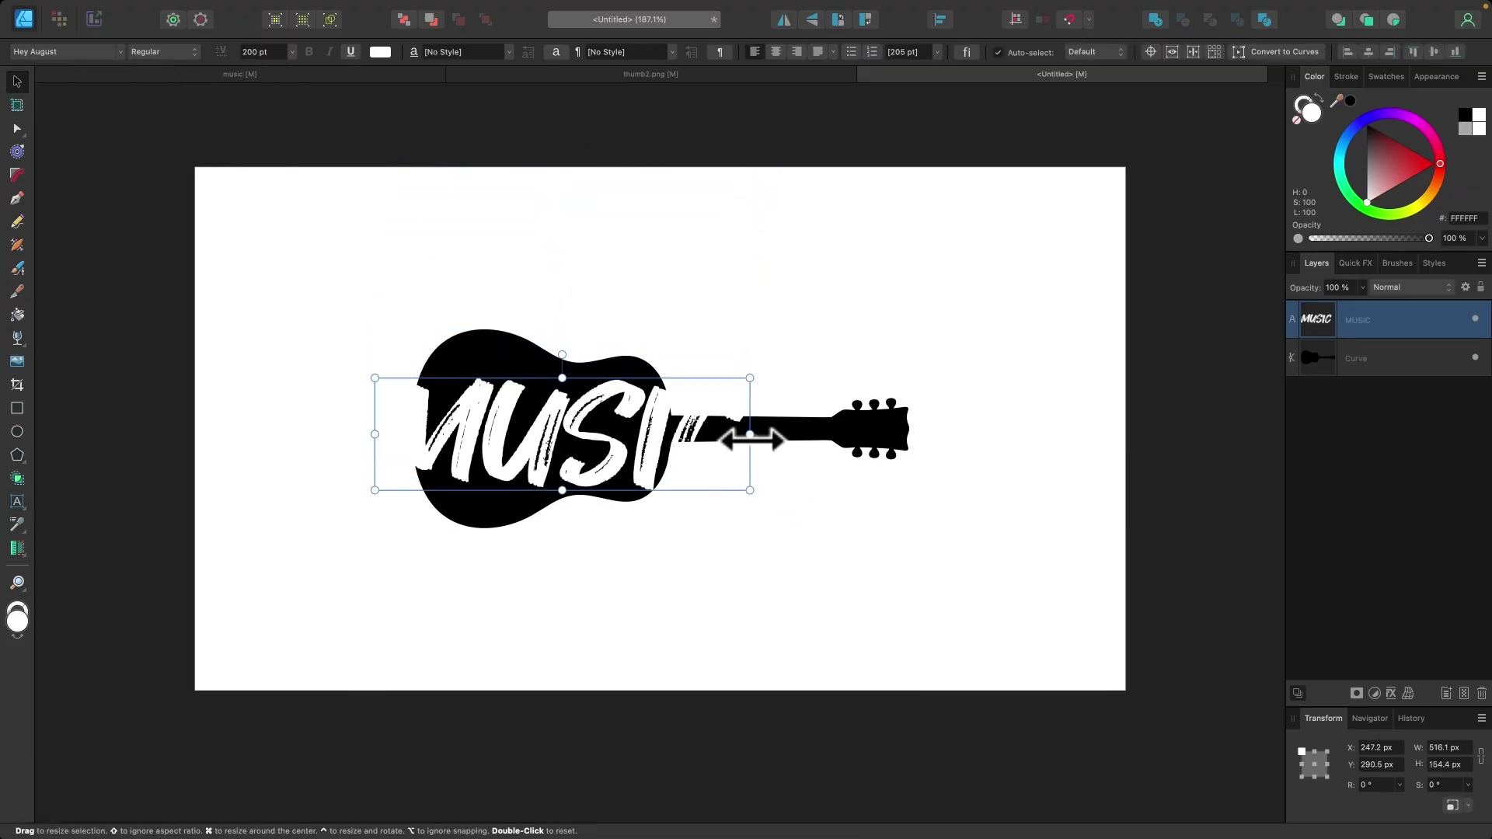
drag(750, 435, 666, 434)
scroll(467, 466, up, 3)
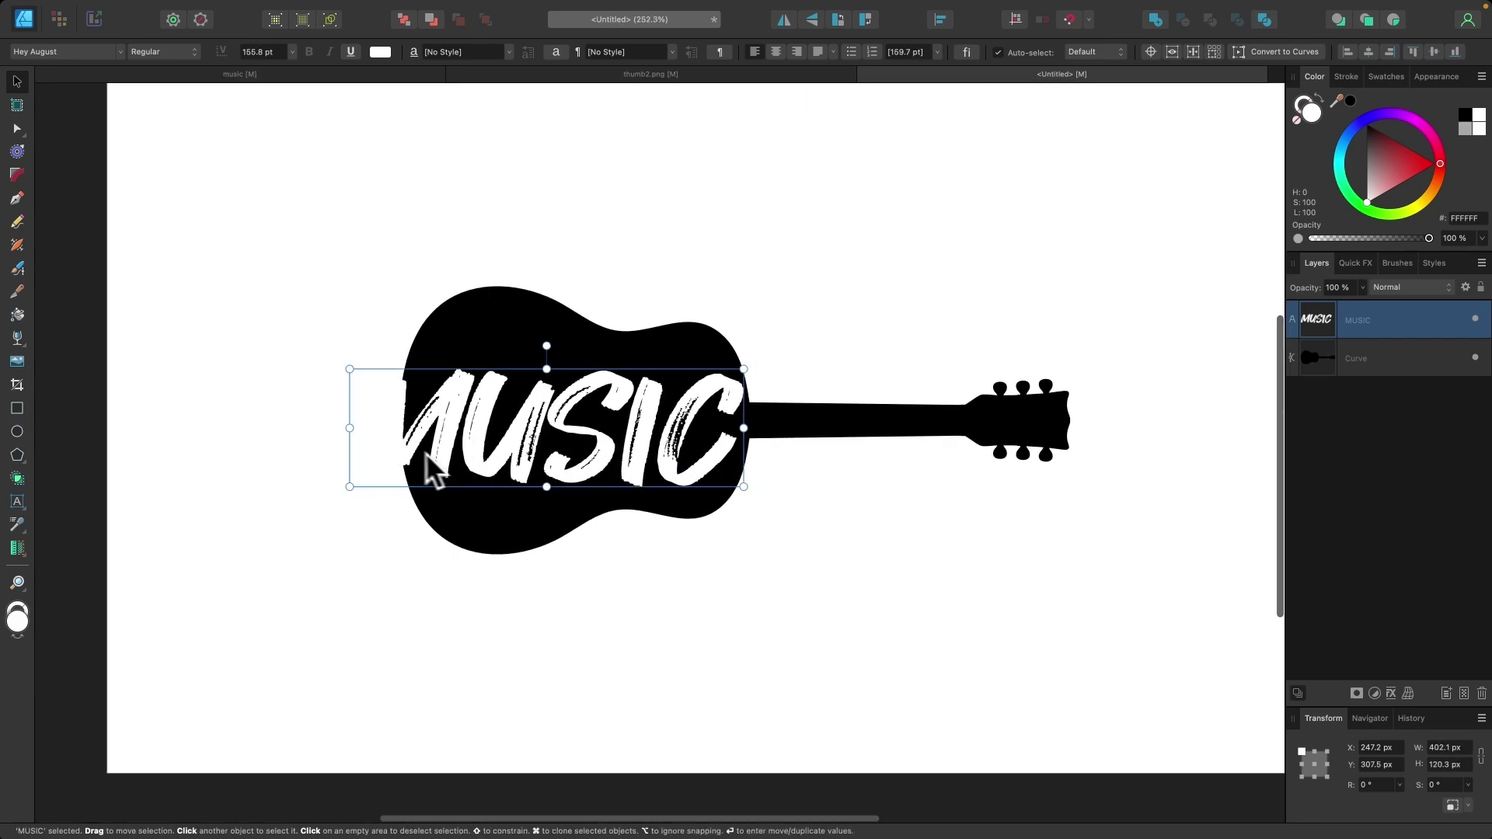
drag(347, 427, 408, 414)
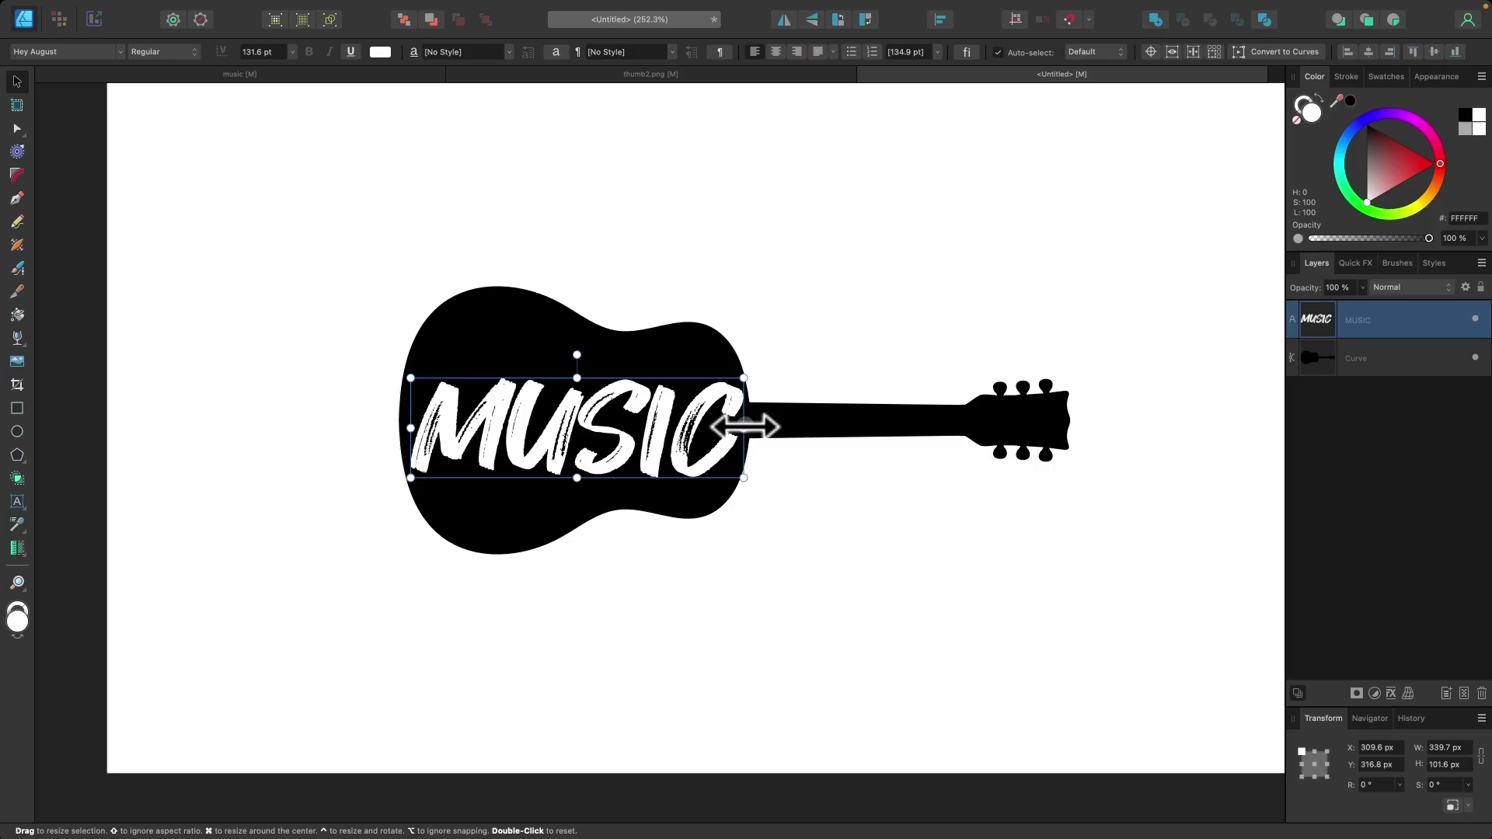
drag(744, 428, 739, 423)
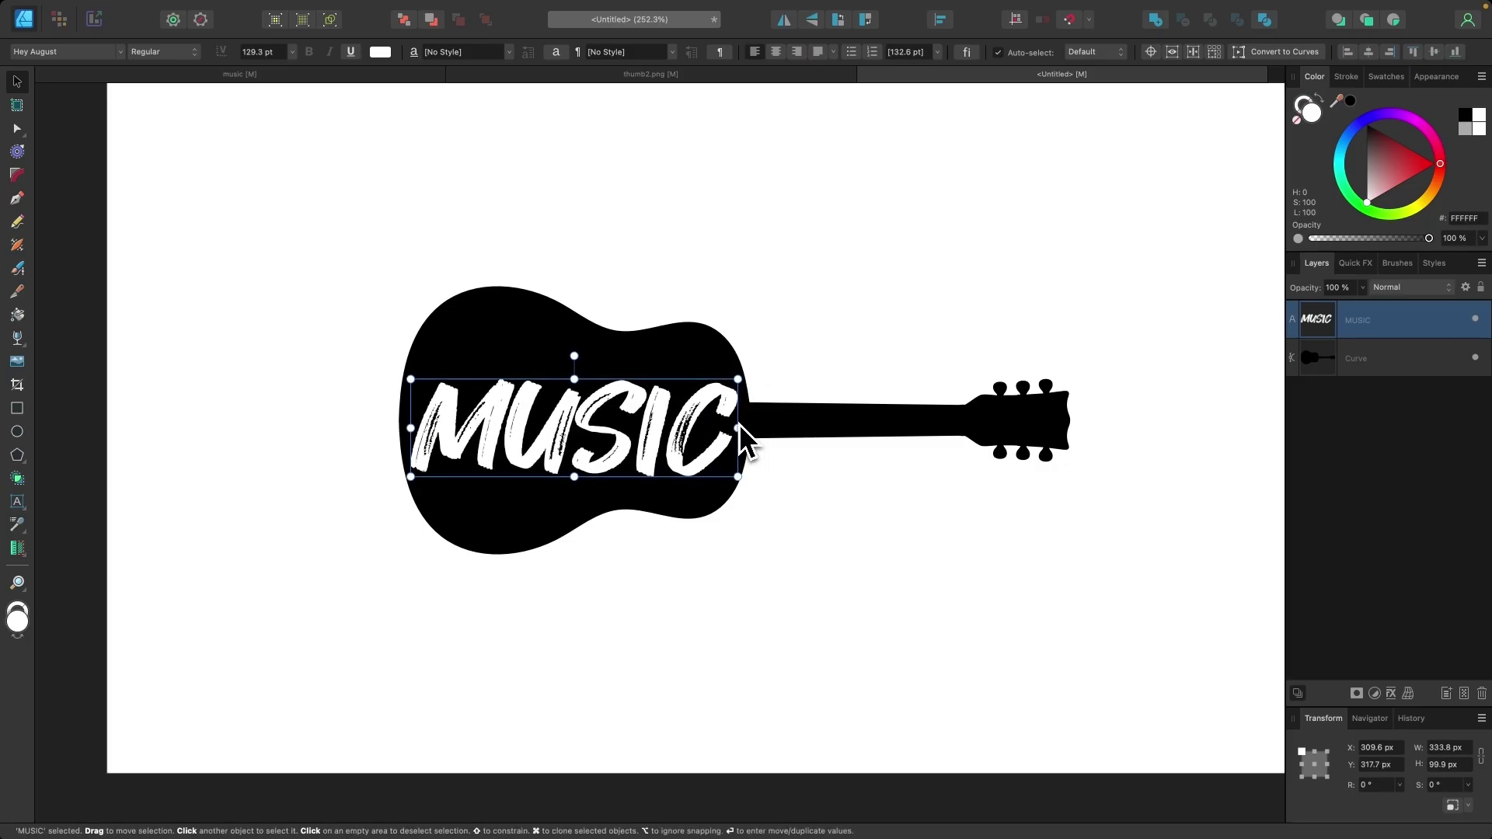
scroll(631, 442, up, 3)
drag(634, 431, 634, 427)
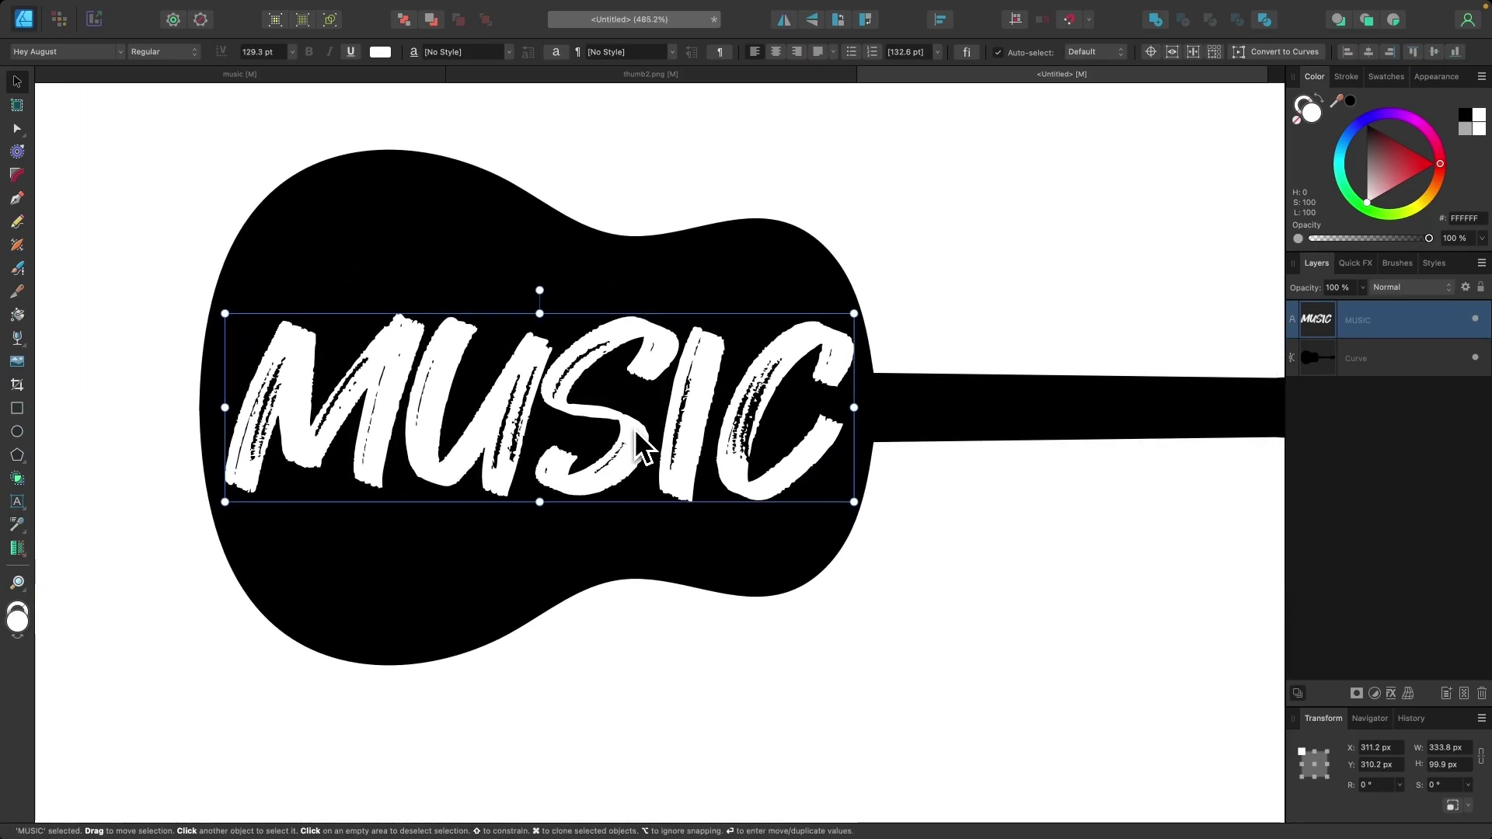
Apply a Quad warp to MUSIC and arch its top edge up to match the guitar body
click(1408, 693)
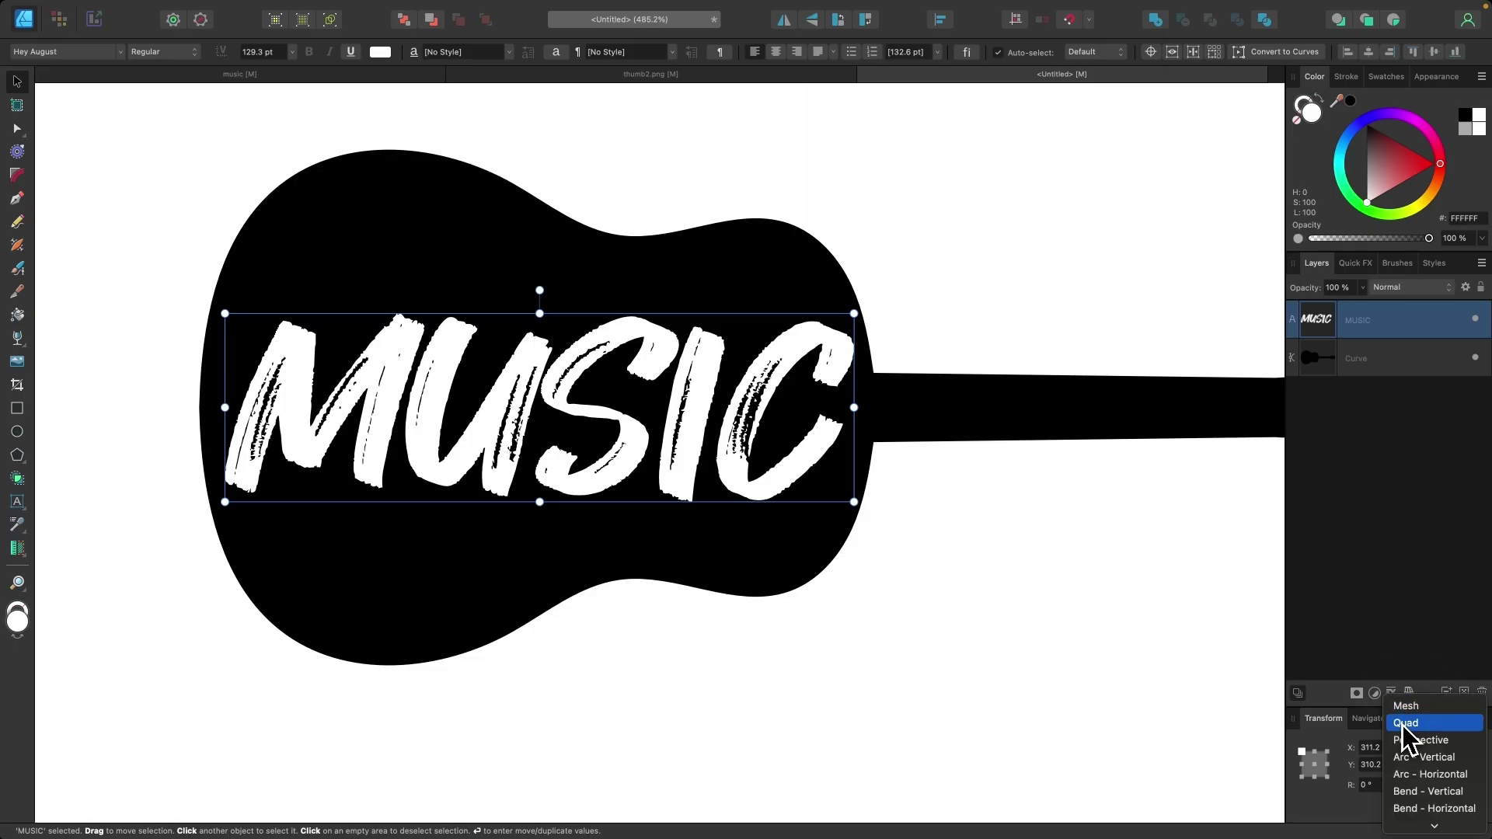
click(1405, 723)
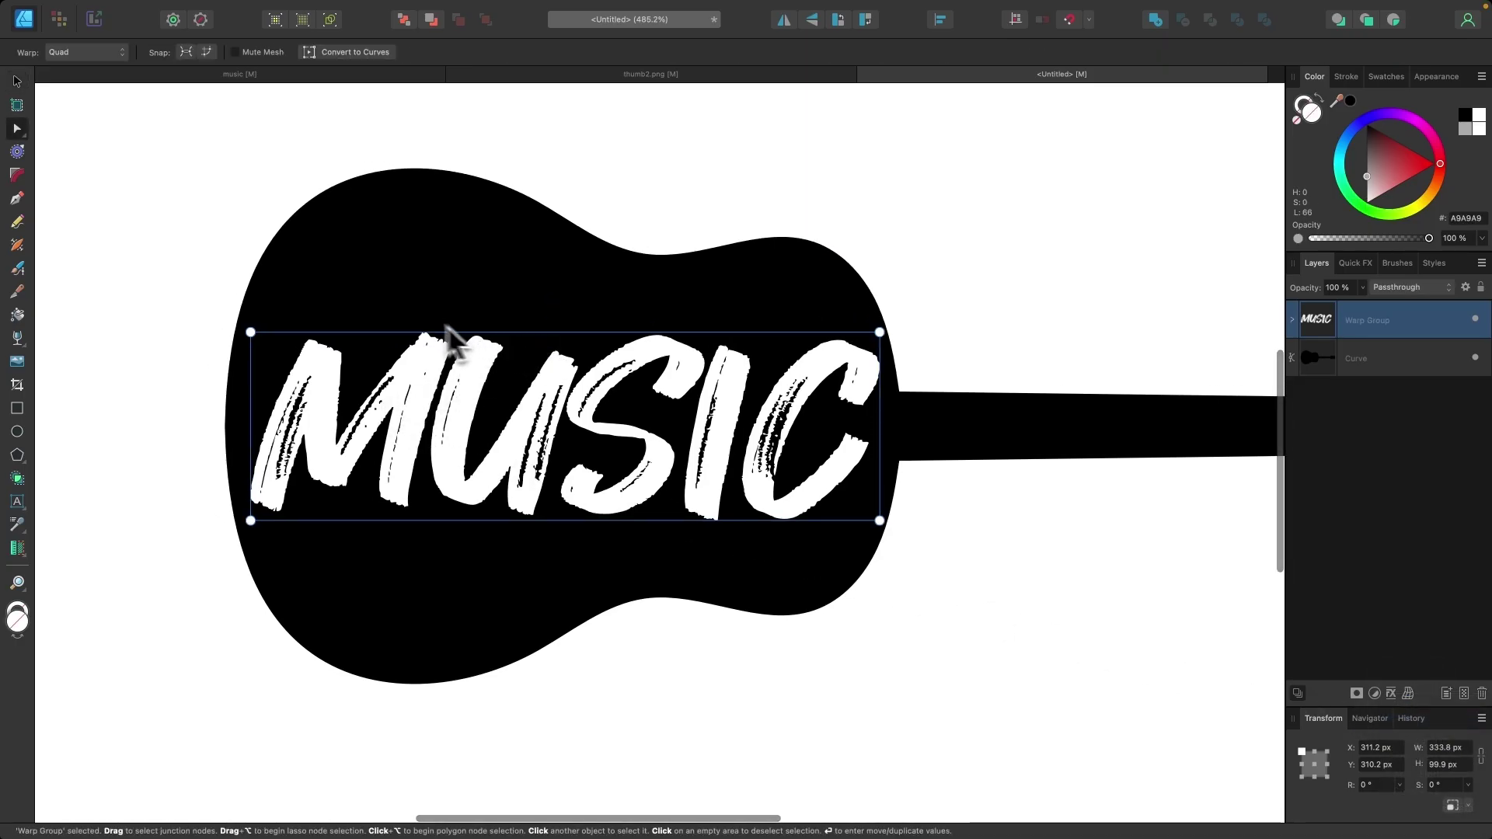
drag(400, 333, 375, 214)
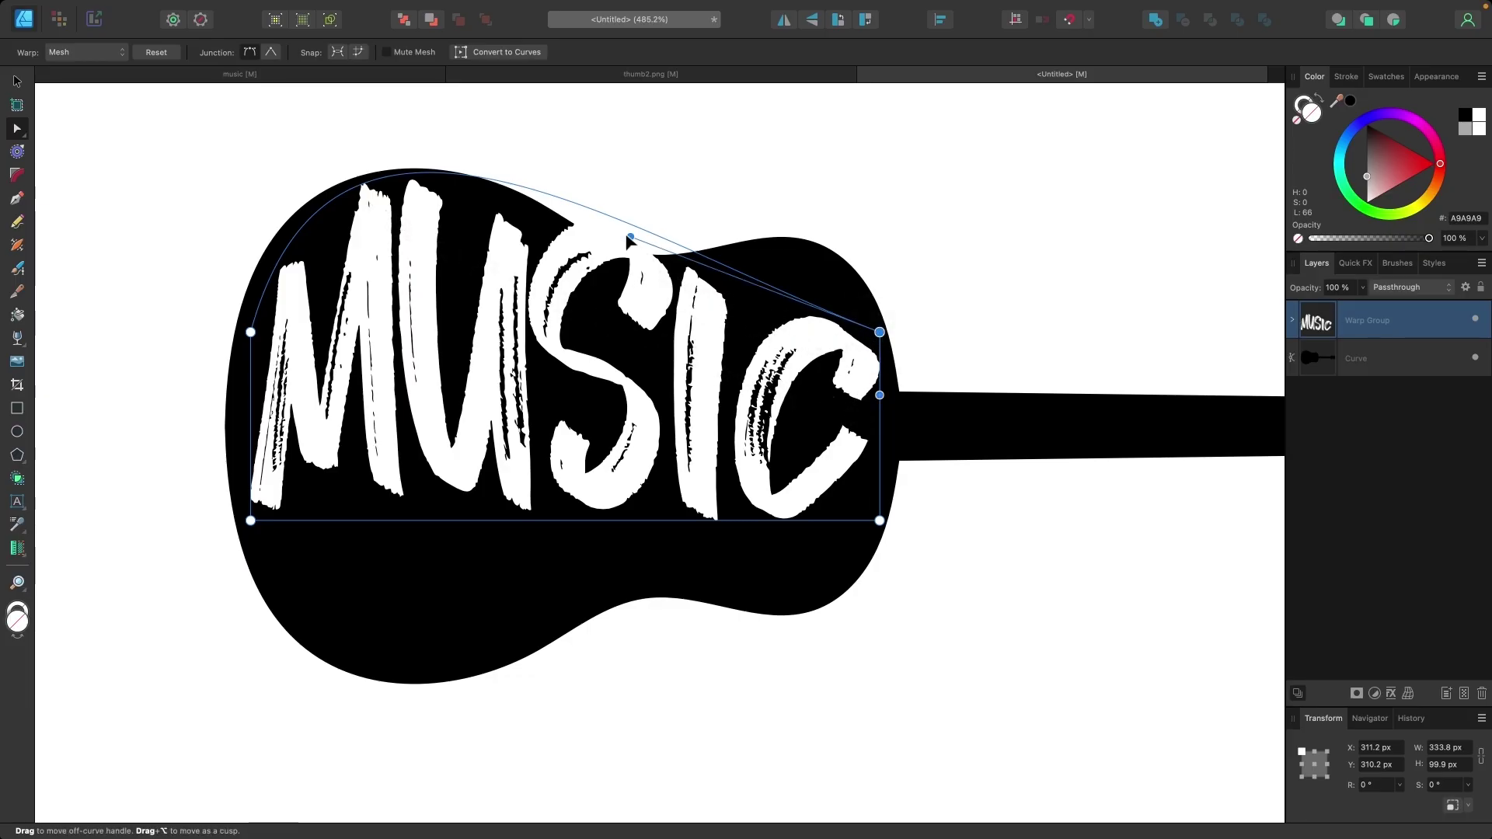
drag(628, 241, 624, 418)
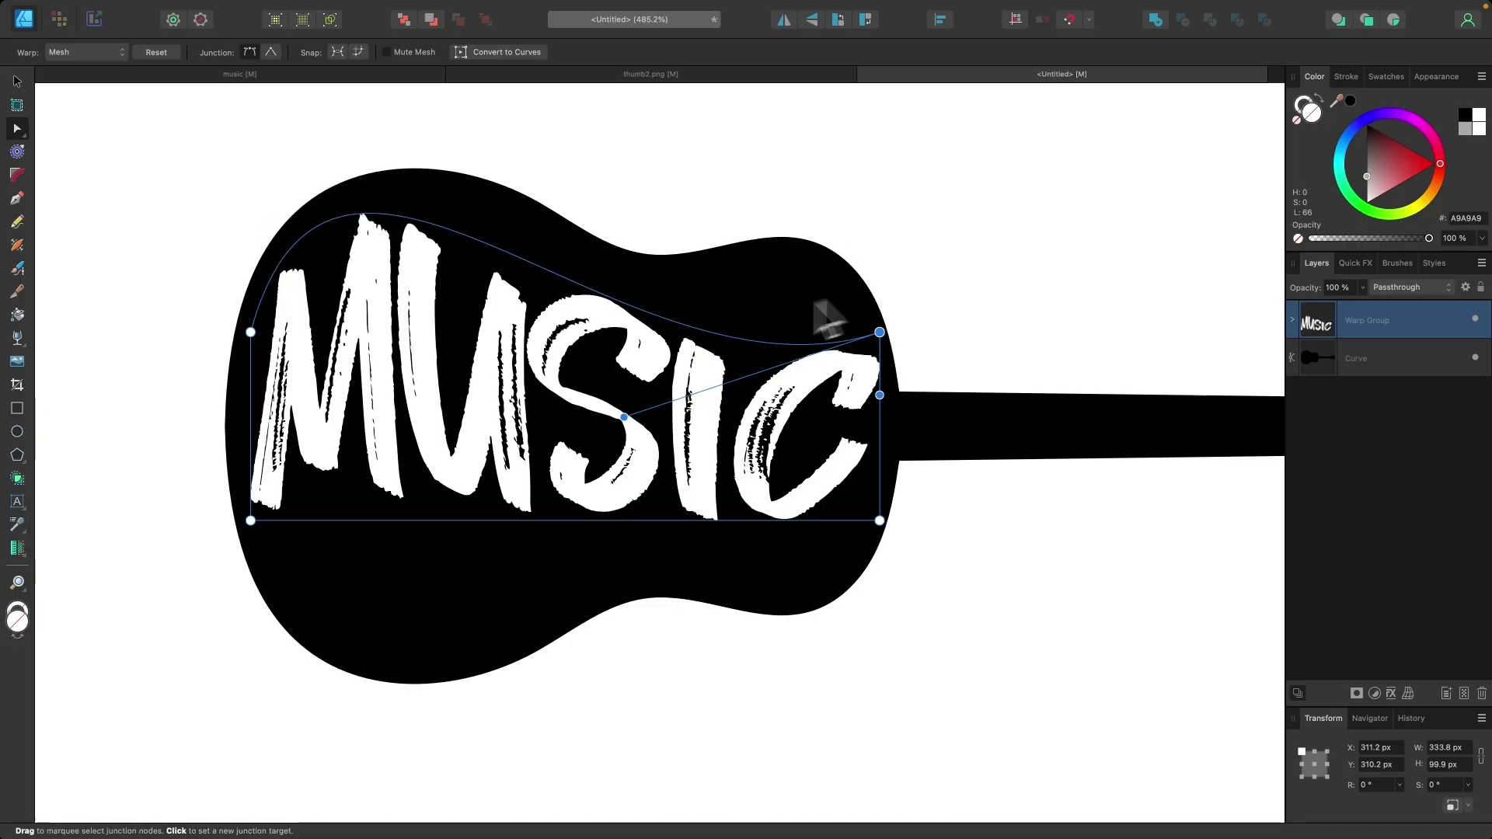
drag(624, 417, 835, 212)
Add nodes on MUSIC's top and left mesh edges and reshape the top curve over the middle letters
scroll(583, 157, up, 5)
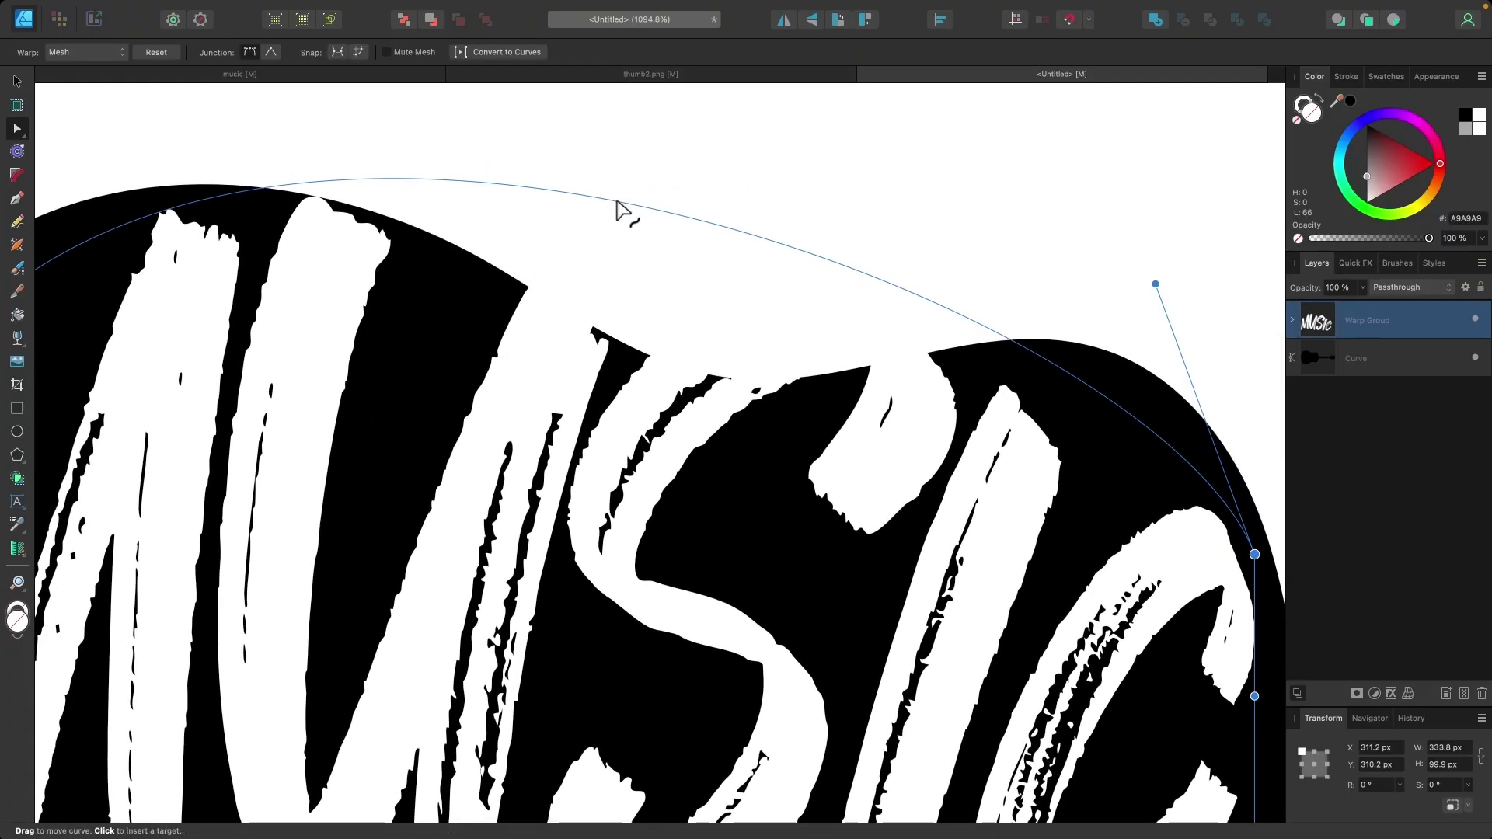
click(617, 208)
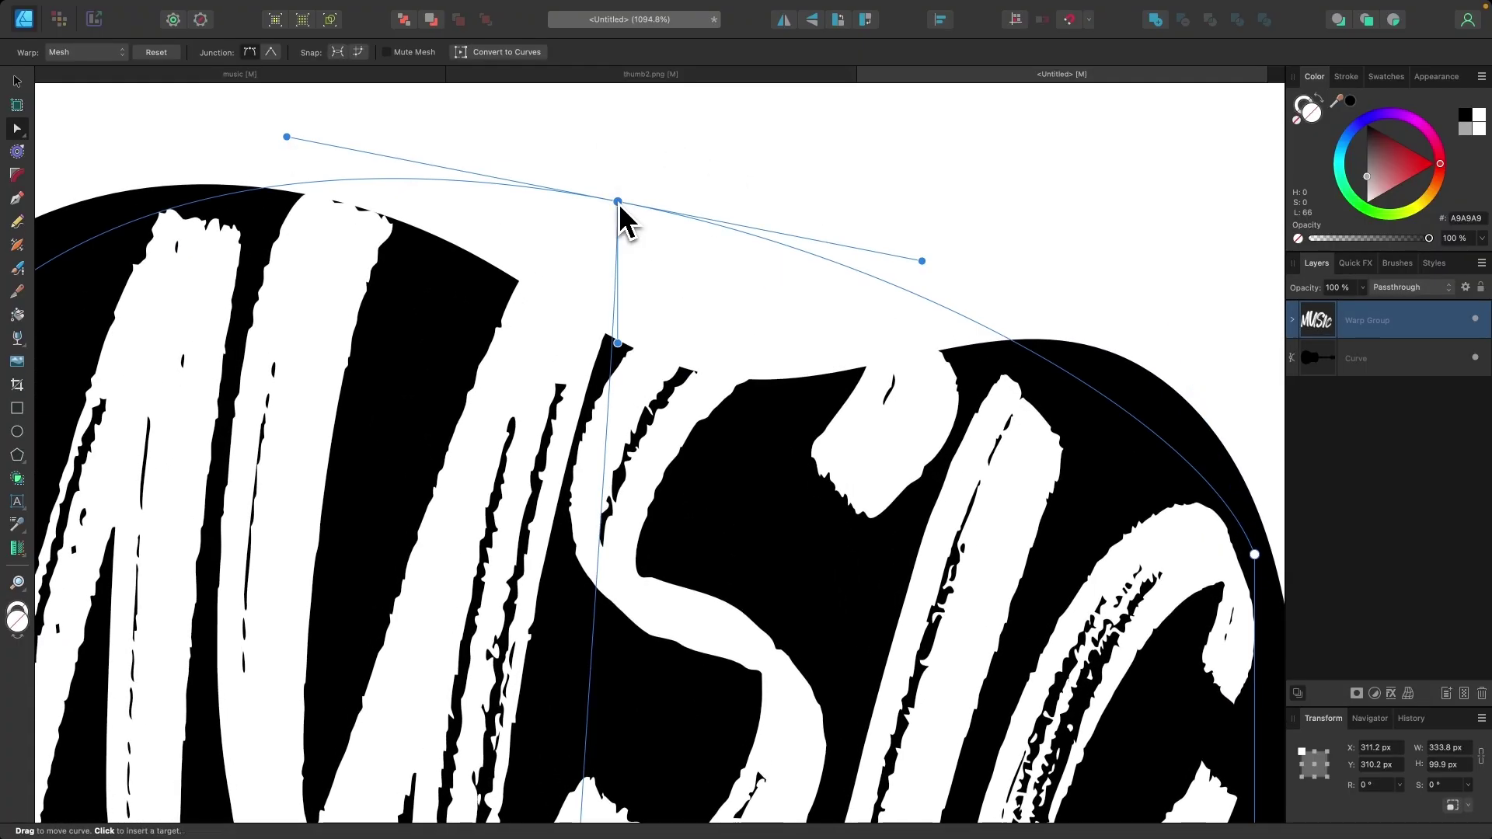
scroll(580, 240, down, 5)
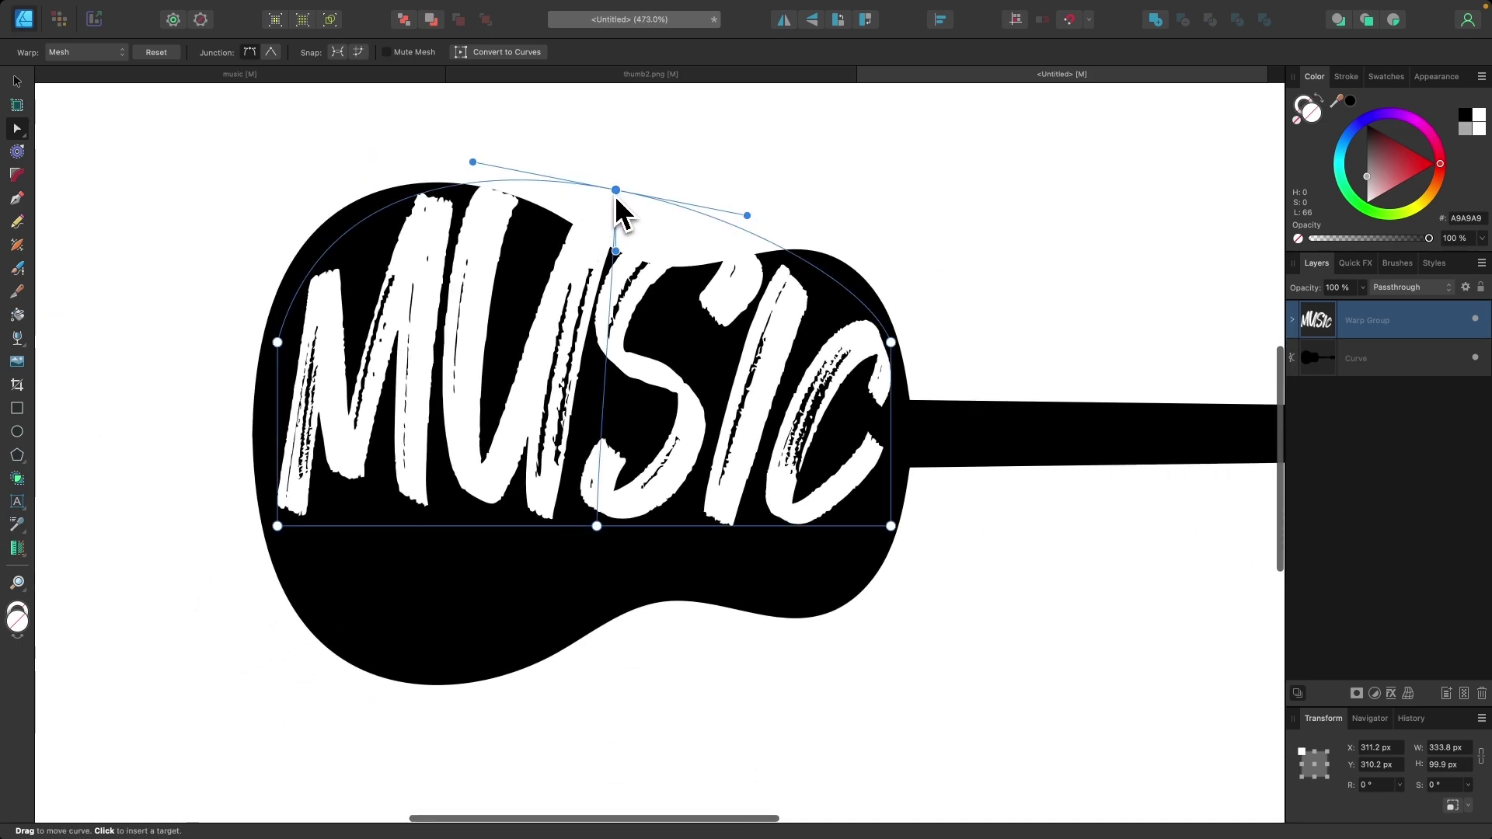
drag(615, 190, 630, 264)
click(276, 341)
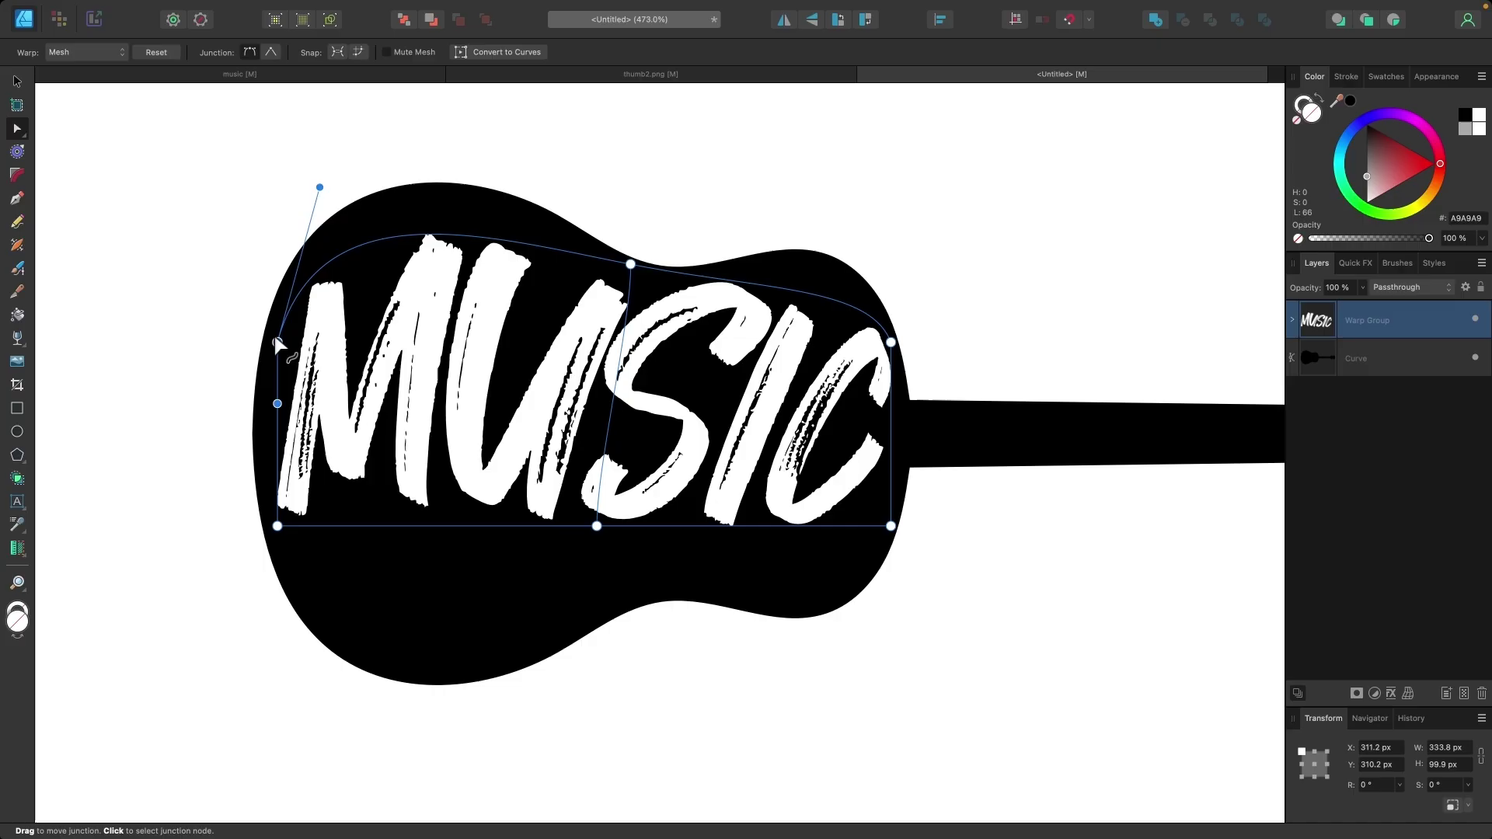
drag(320, 185, 319, 107)
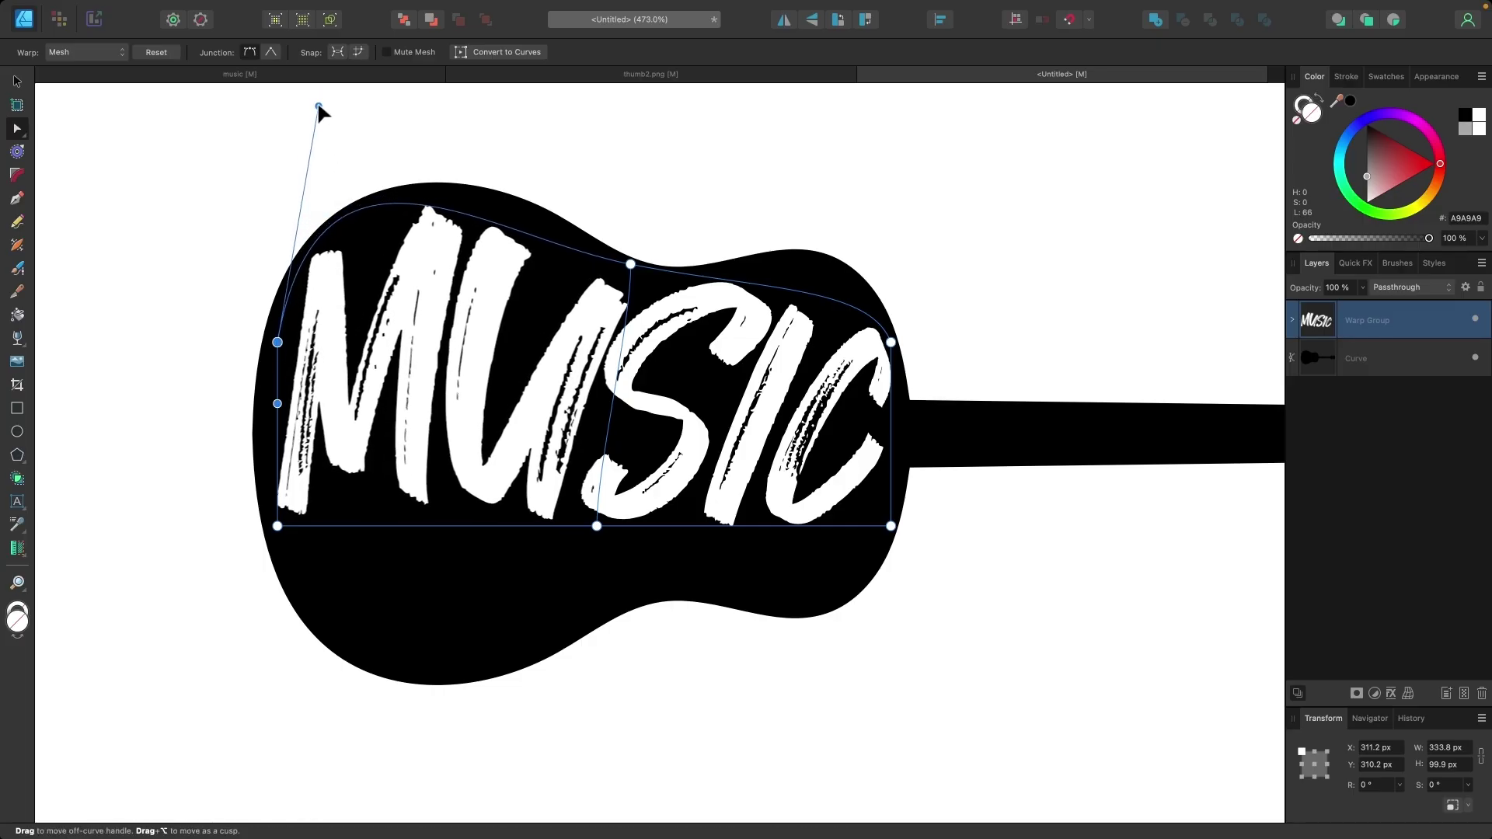
click(630, 265)
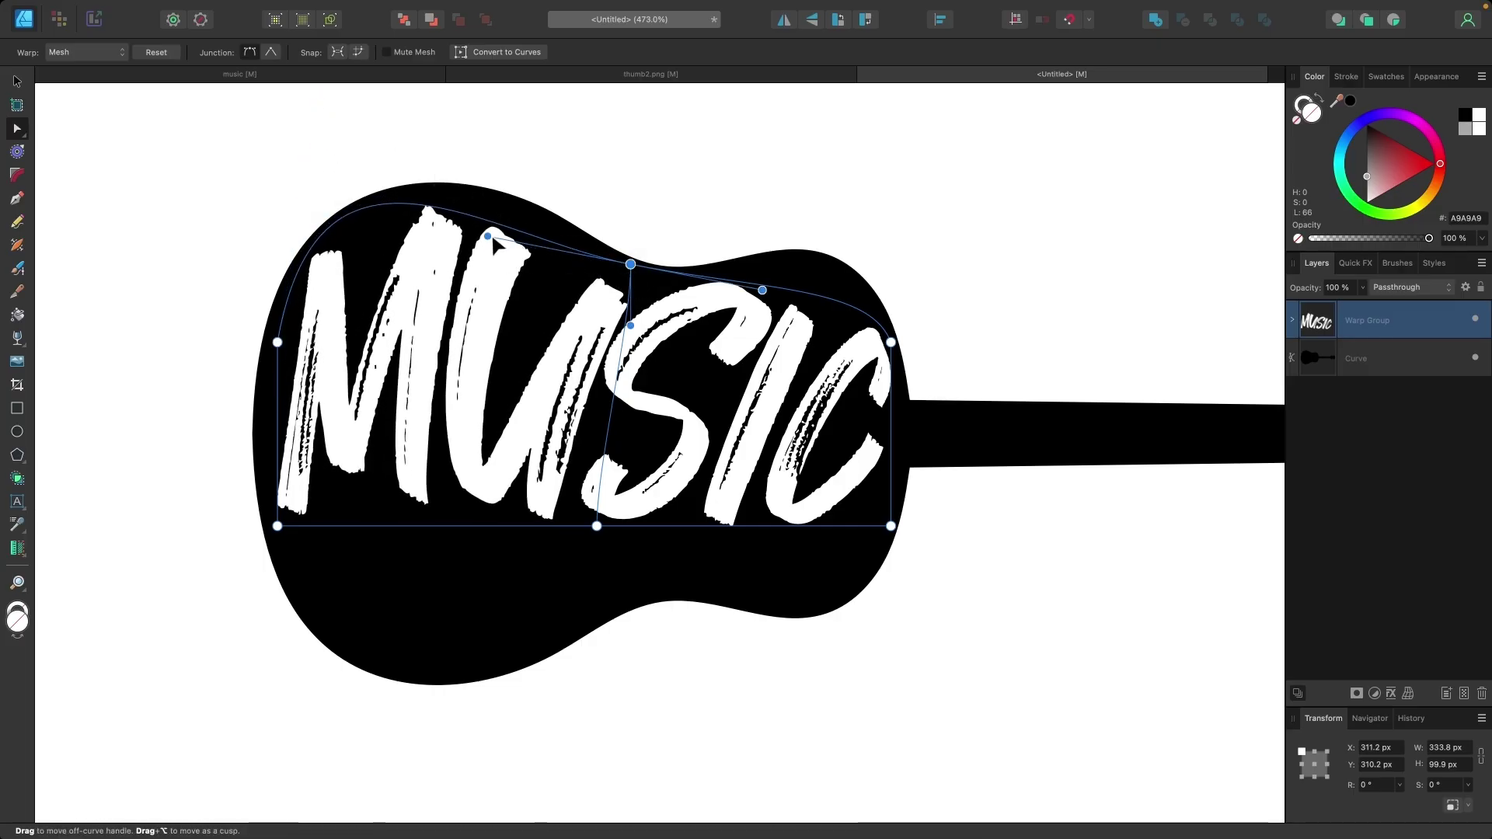
drag(488, 237, 535, 195)
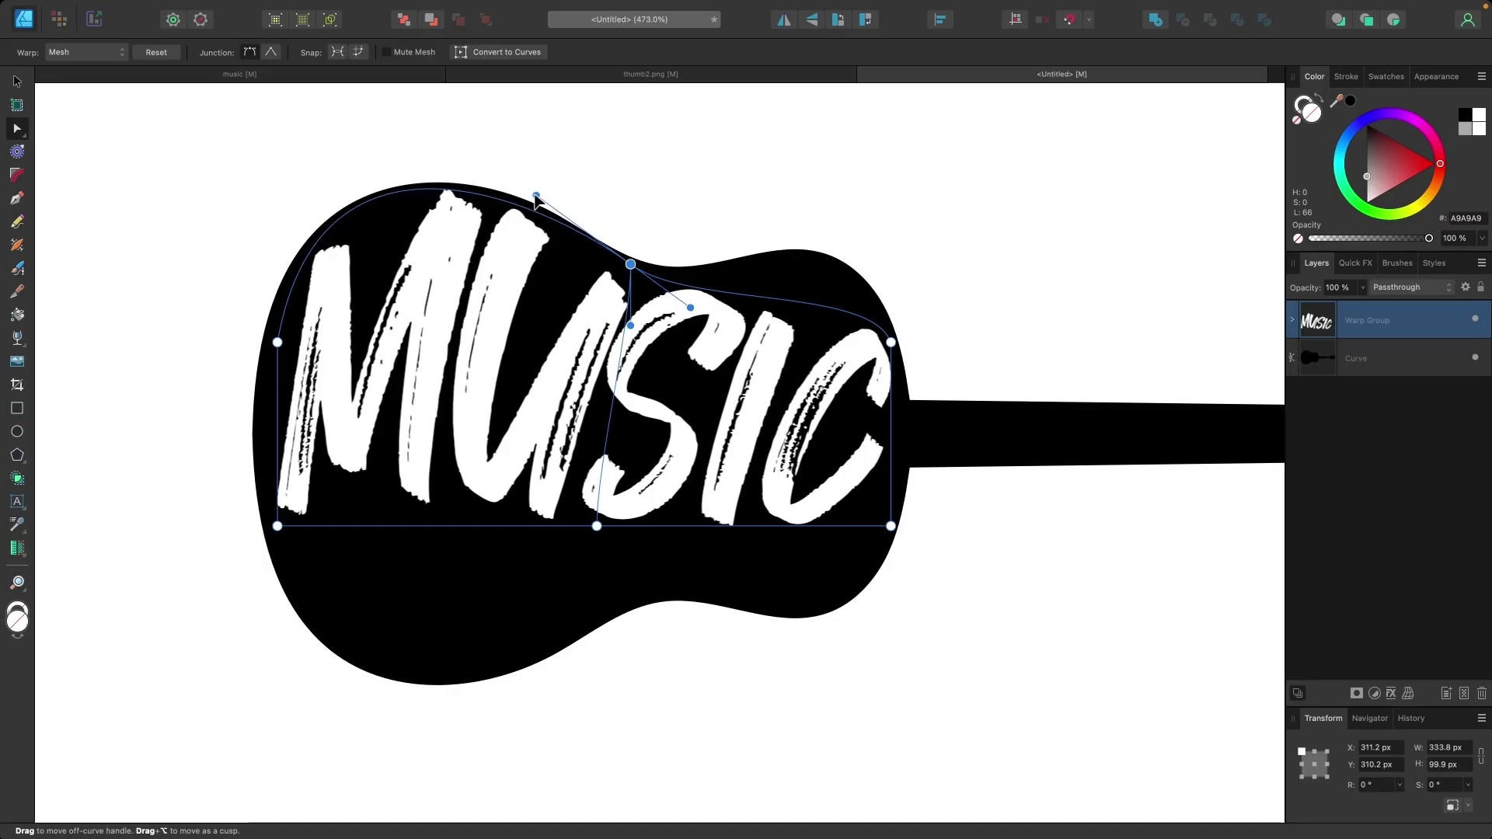
Add a top-edge point on the right, raise it to the guitar's curve, and refine the corner
click(804, 301)
drag(803, 301, 810, 257)
scroll(769, 294, up, 3)
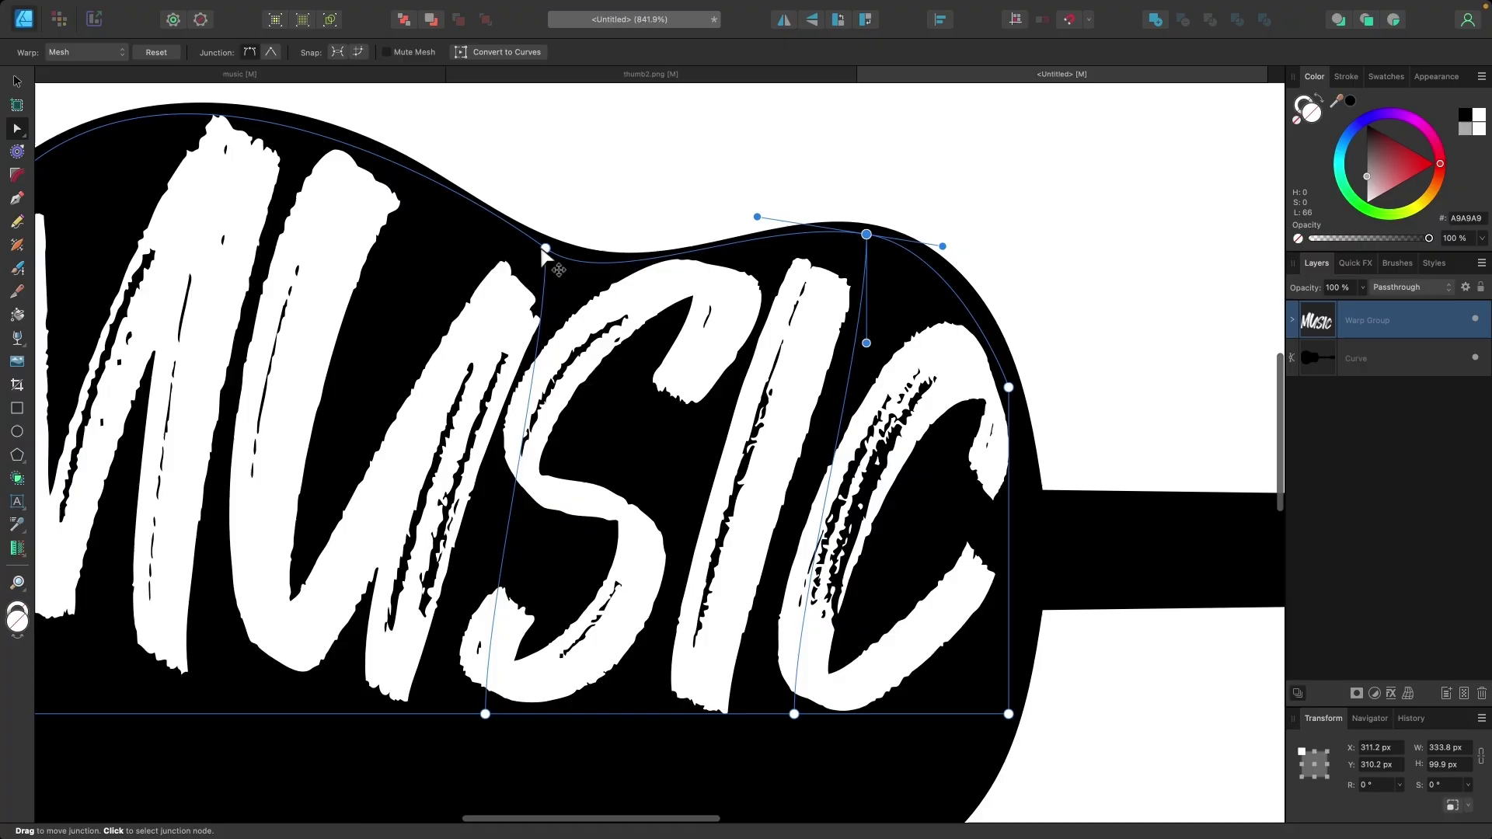
click(630, 264)
drag(608, 293, 649, 298)
drag(547, 249, 563, 248)
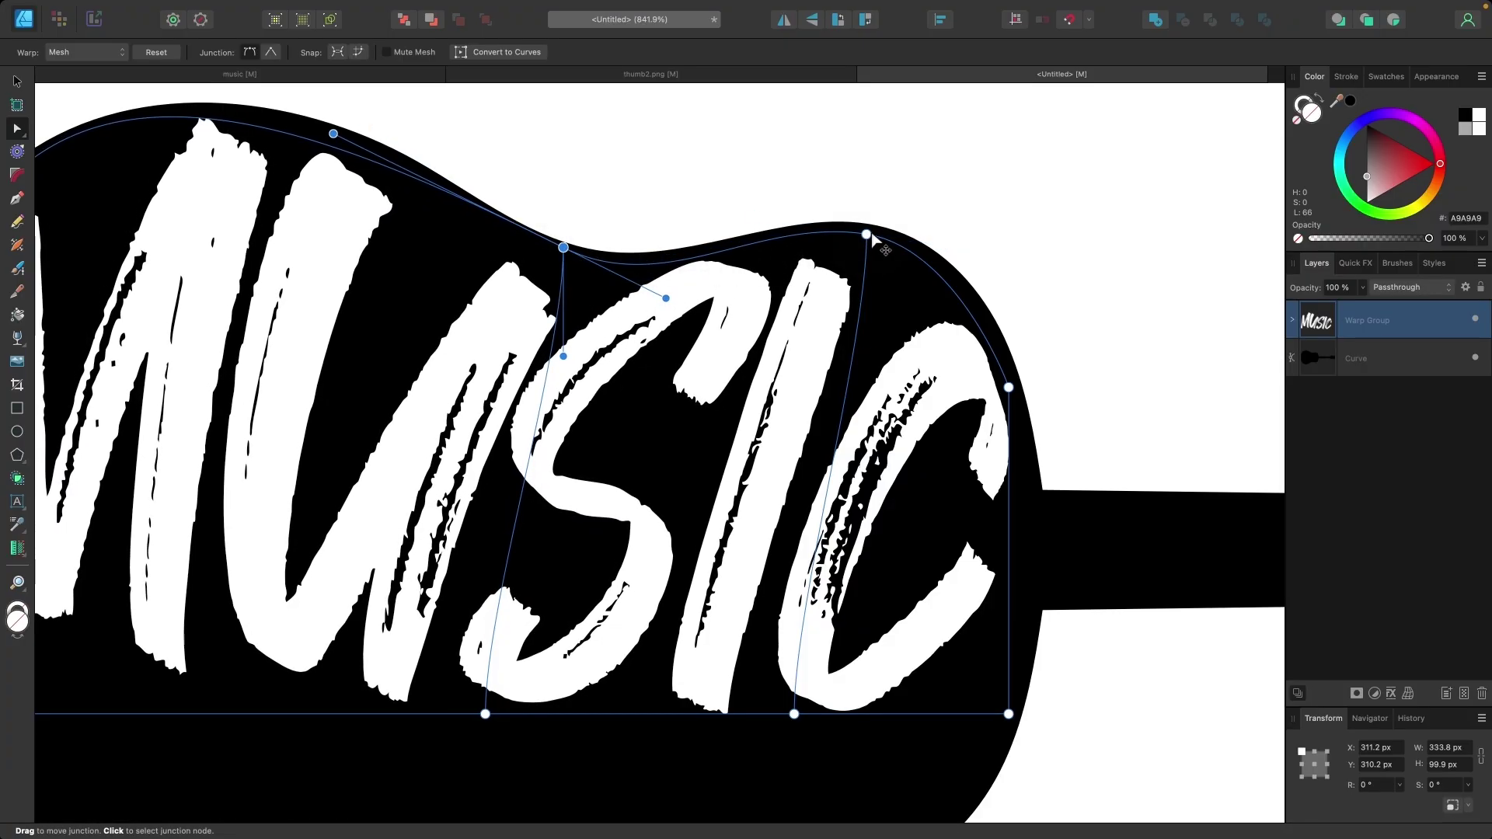
drag(867, 235, 877, 235)
Refine the top curve over MUS and lift a new left point up to the guitar's top edge
scroll(608, 353, down, 2)
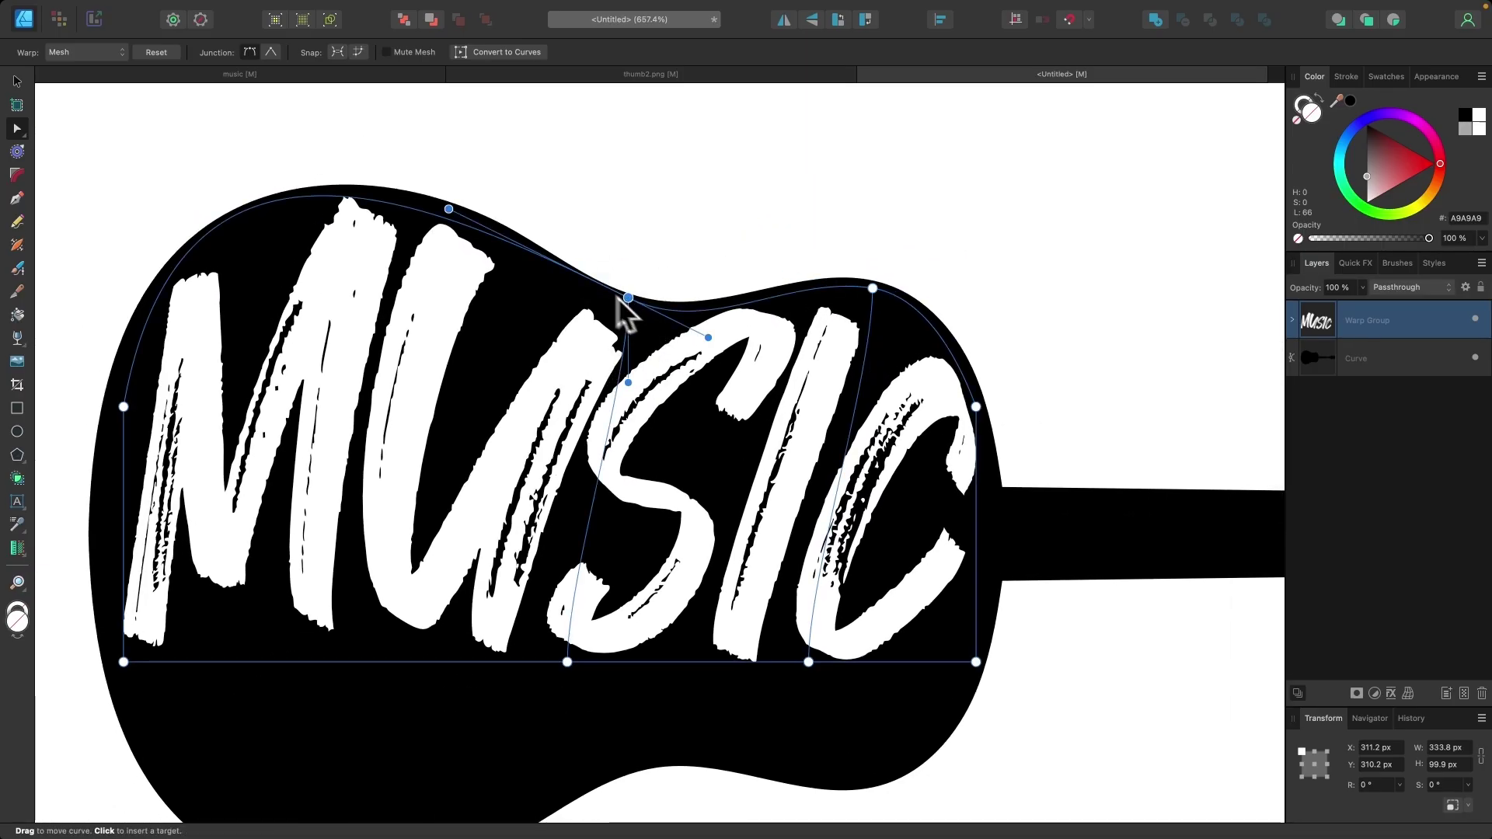
drag(449, 210, 449, 230)
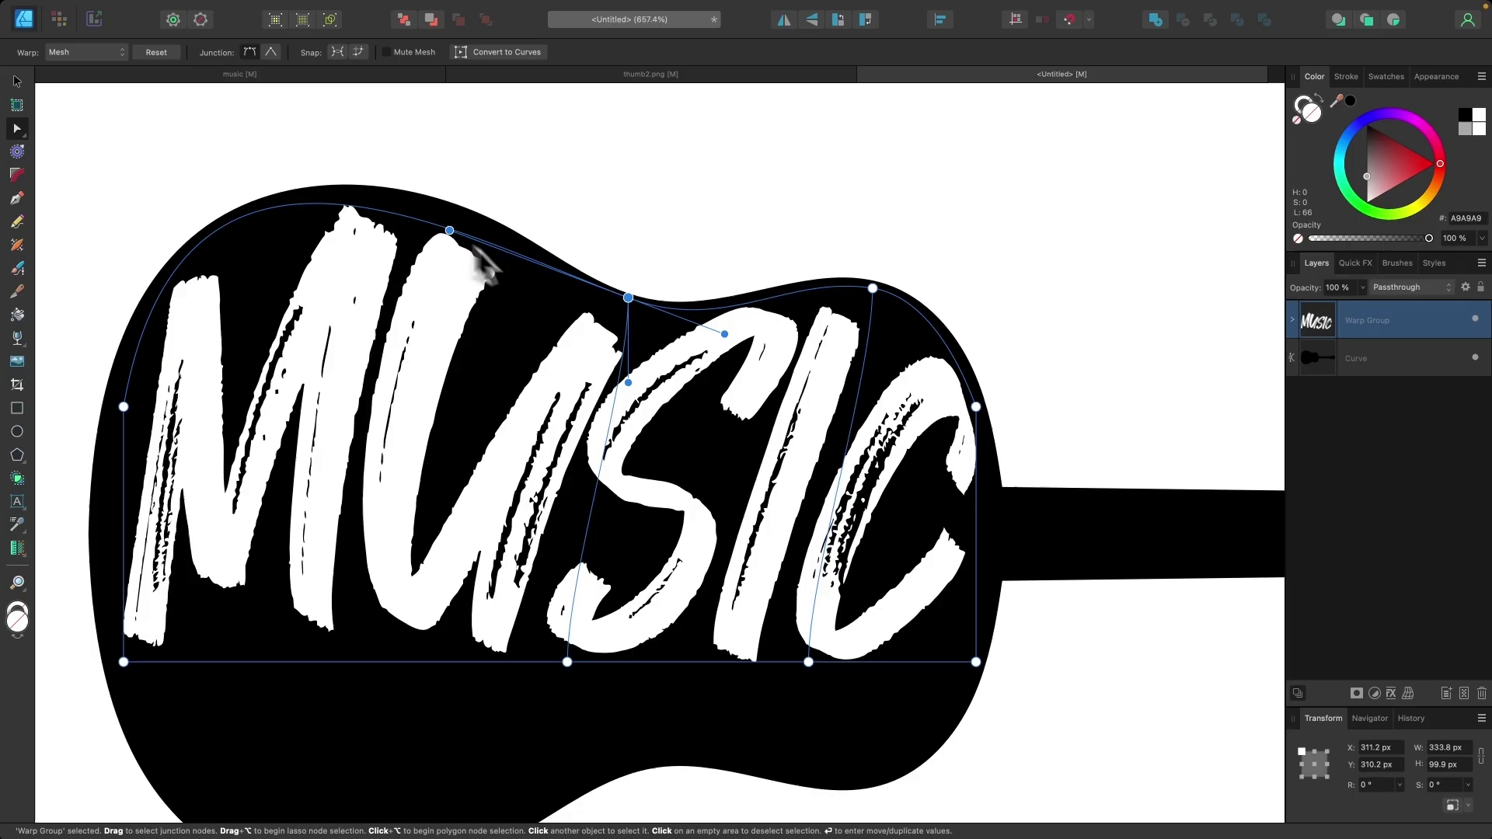
drag(627, 297, 625, 301)
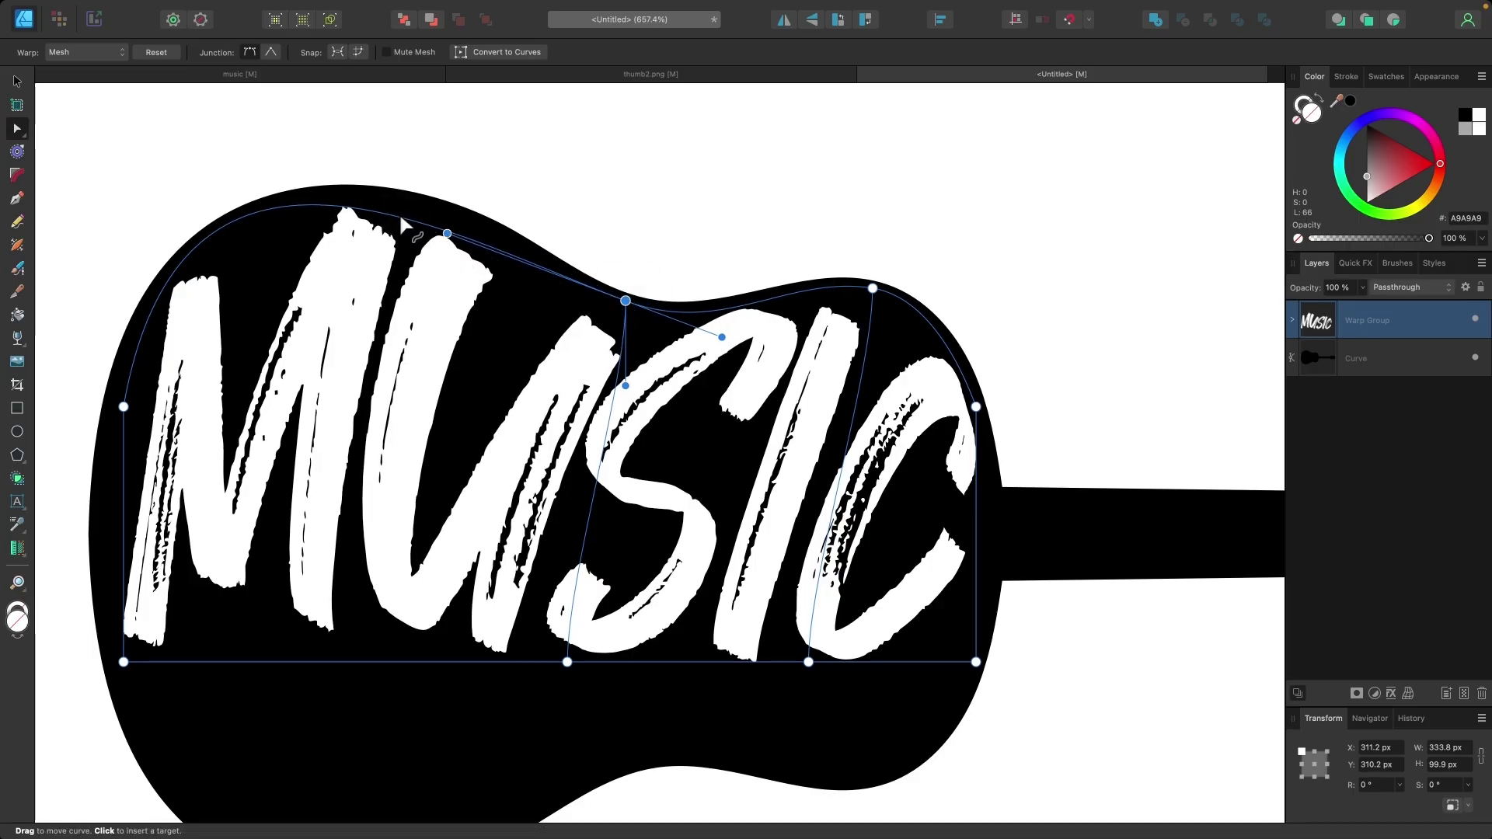
scroll(398, 212, up, 5)
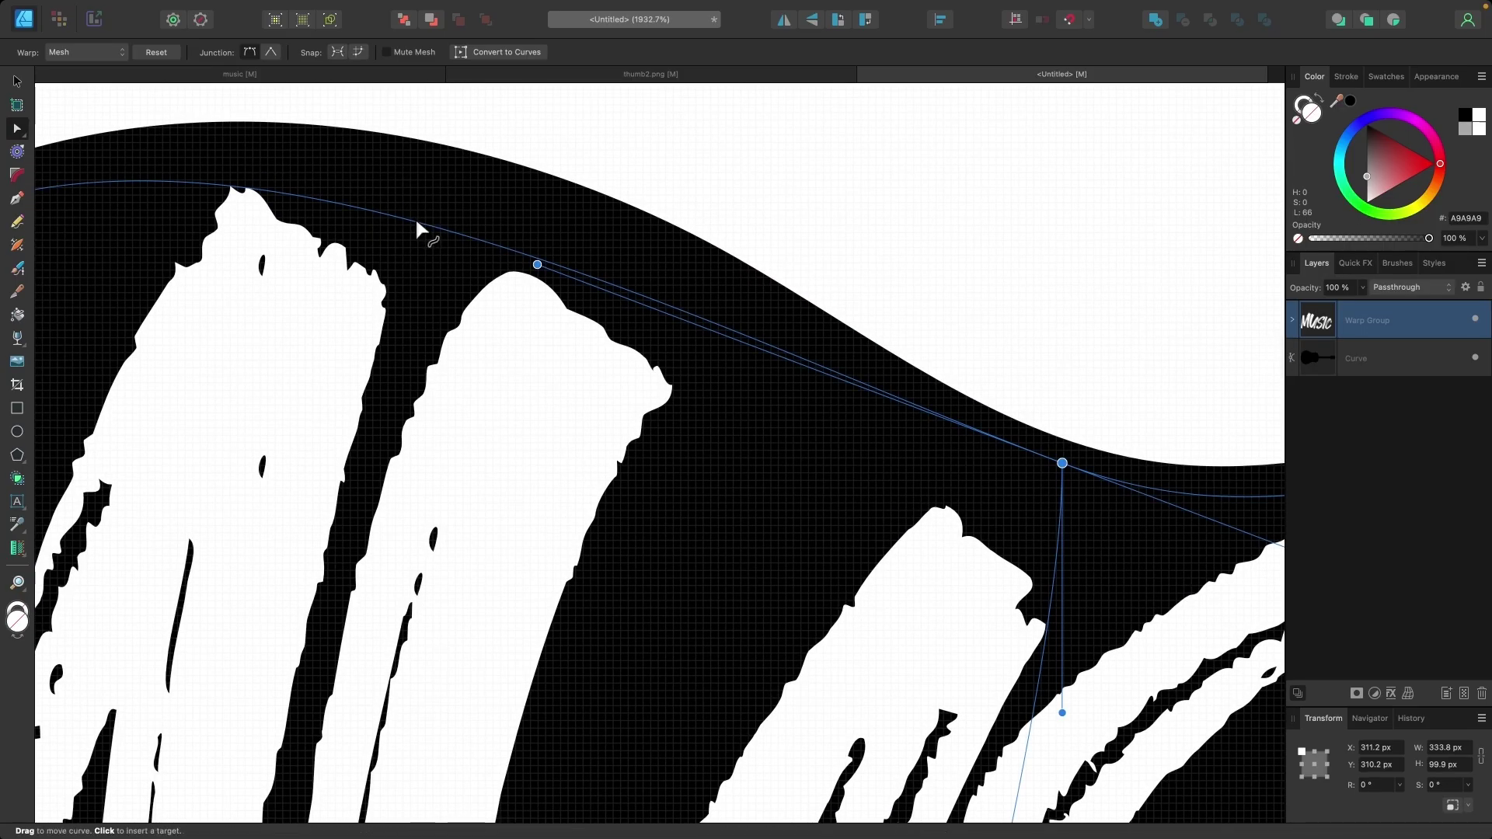
click(413, 223)
drag(413, 223, 434, 184)
scroll(434, 185, down, 5)
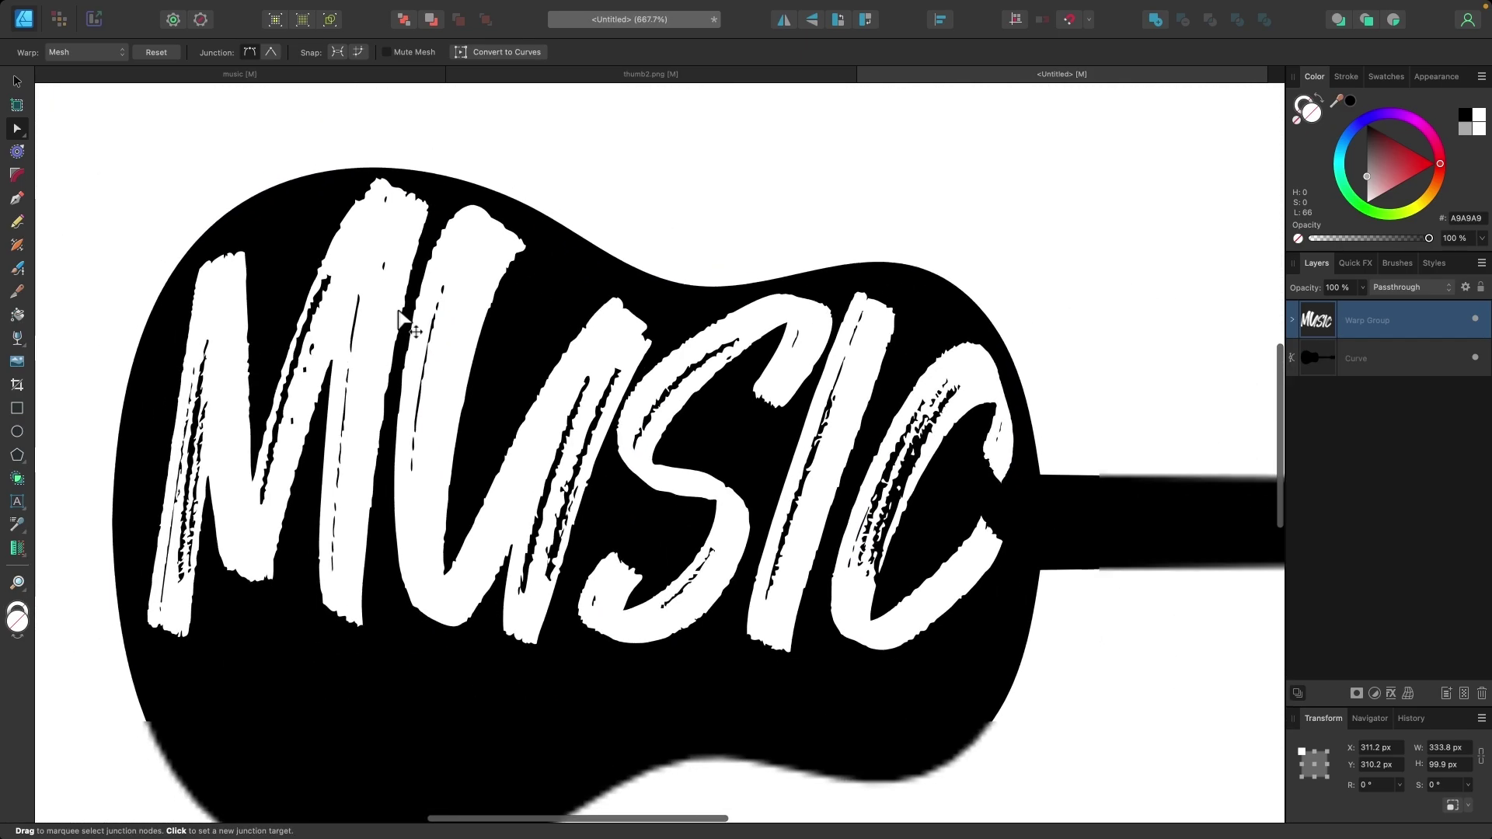
scroll(400, 315, down, 2)
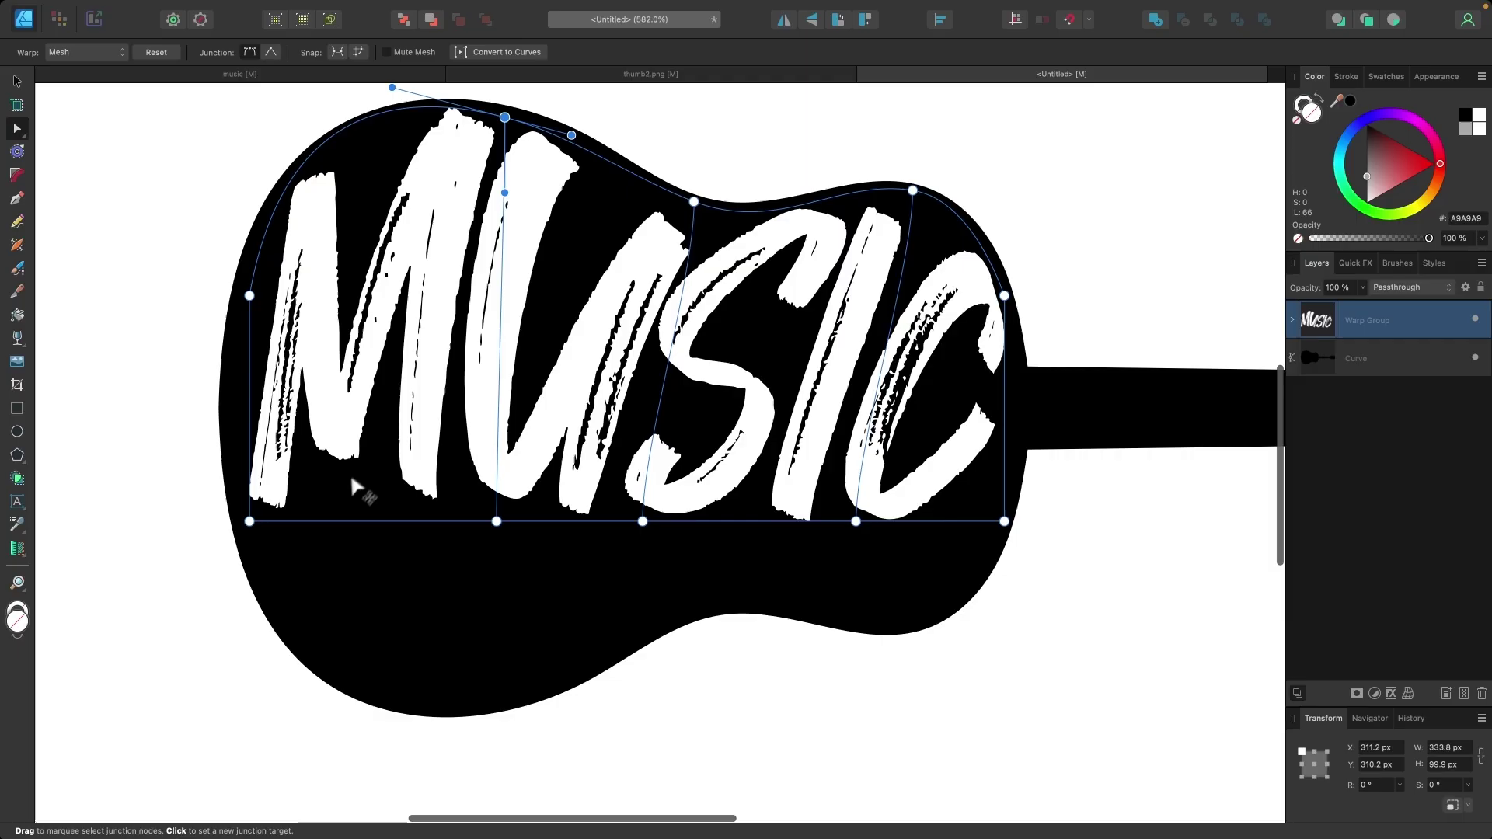
Pull MUSIC's bottom edge under M and U down and bow the left edge to the body
drag(497, 521, 498, 697)
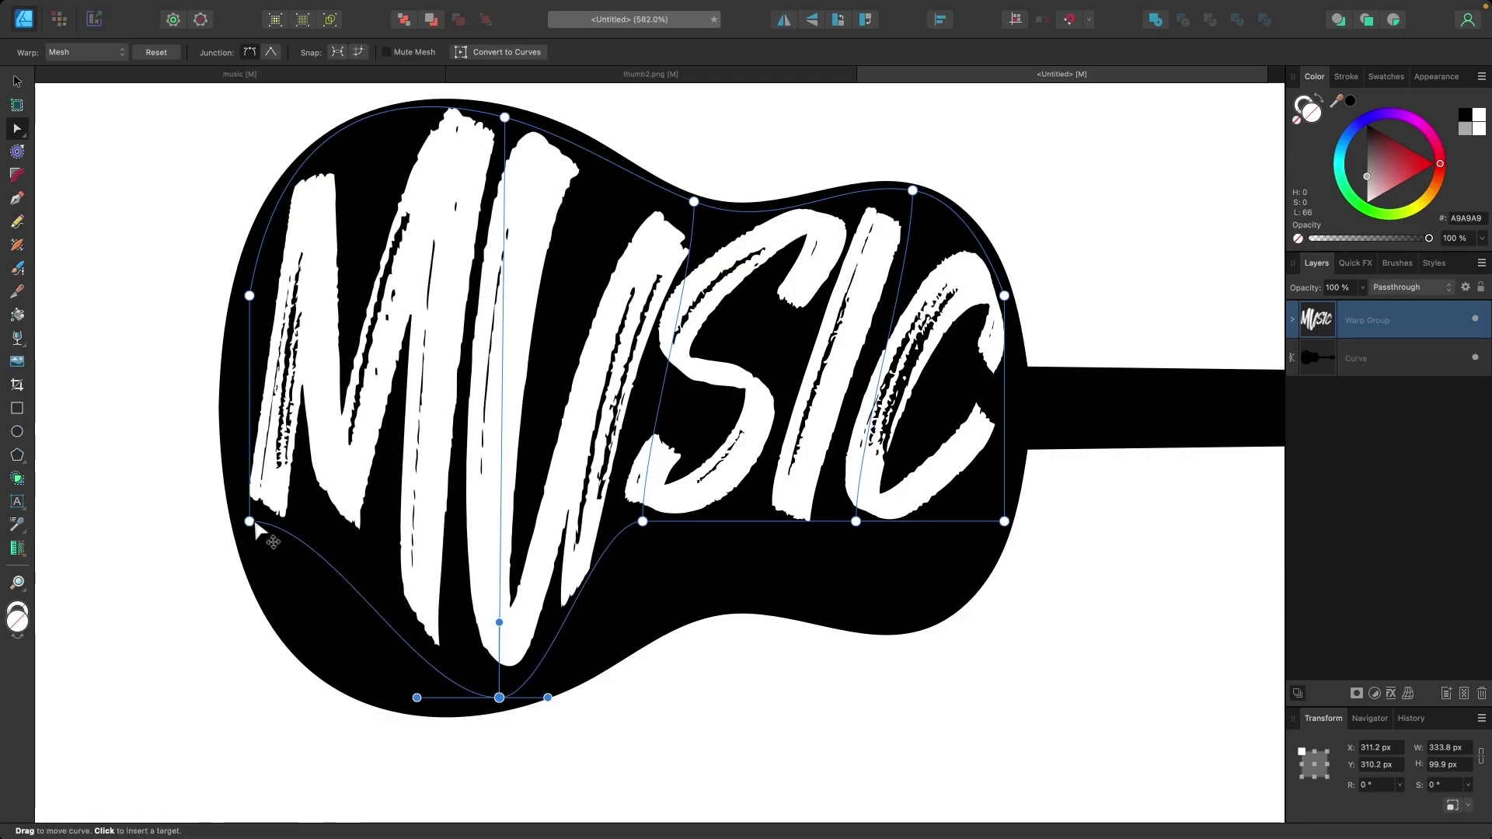
drag(332, 521, 303, 736)
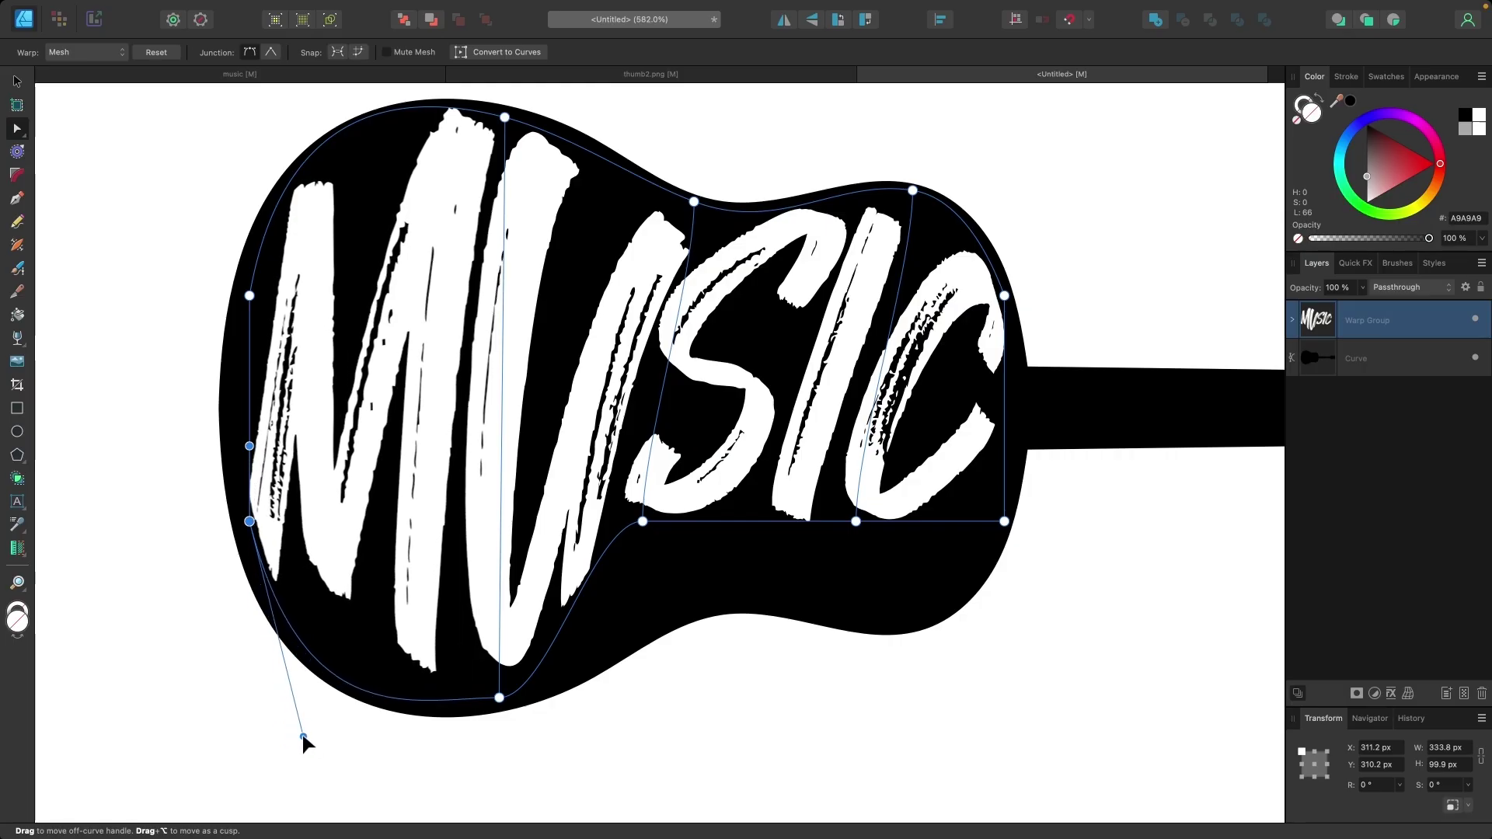
click(499, 698)
drag(417, 697, 440, 712)
scroll(626, 707, up, 3)
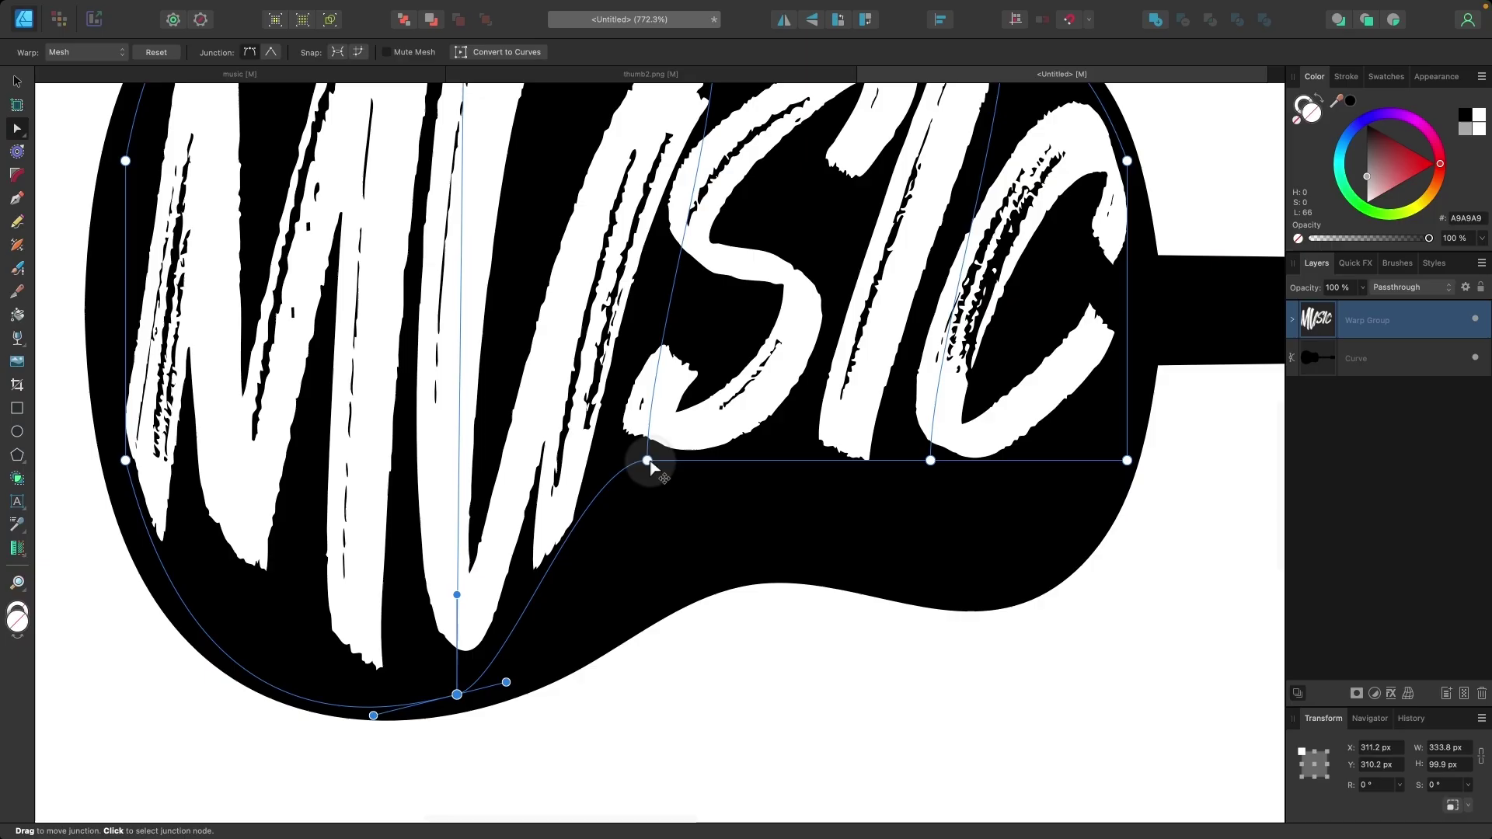
Drag the bottom under S and C down to the body edge and curve the lower-right corner around C
drag(648, 461, 727, 565)
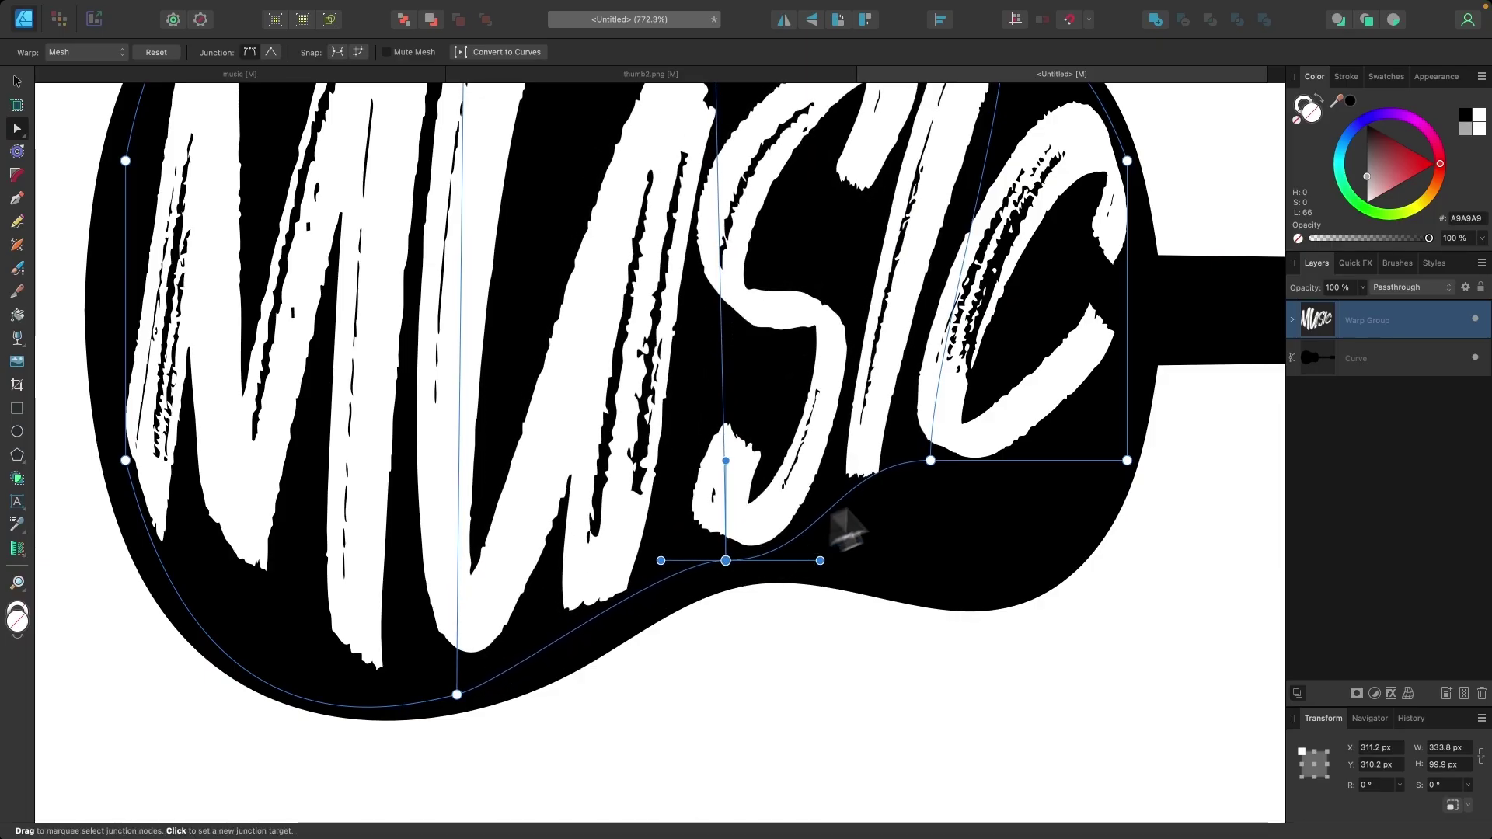
drag(931, 464, 980, 599)
drag(728, 552, 671, 580)
click(461, 696)
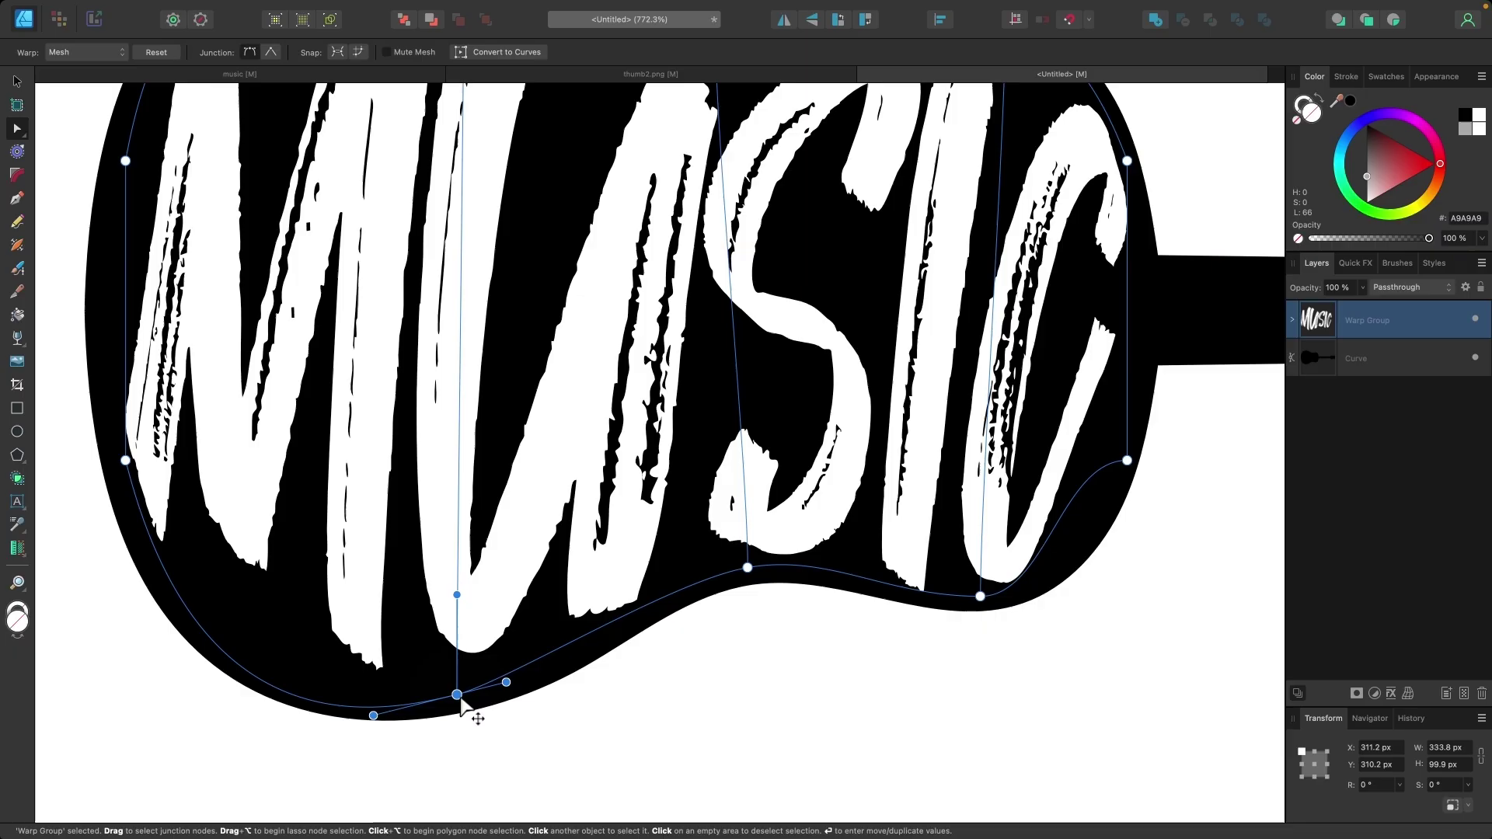
drag(505, 683, 543, 682)
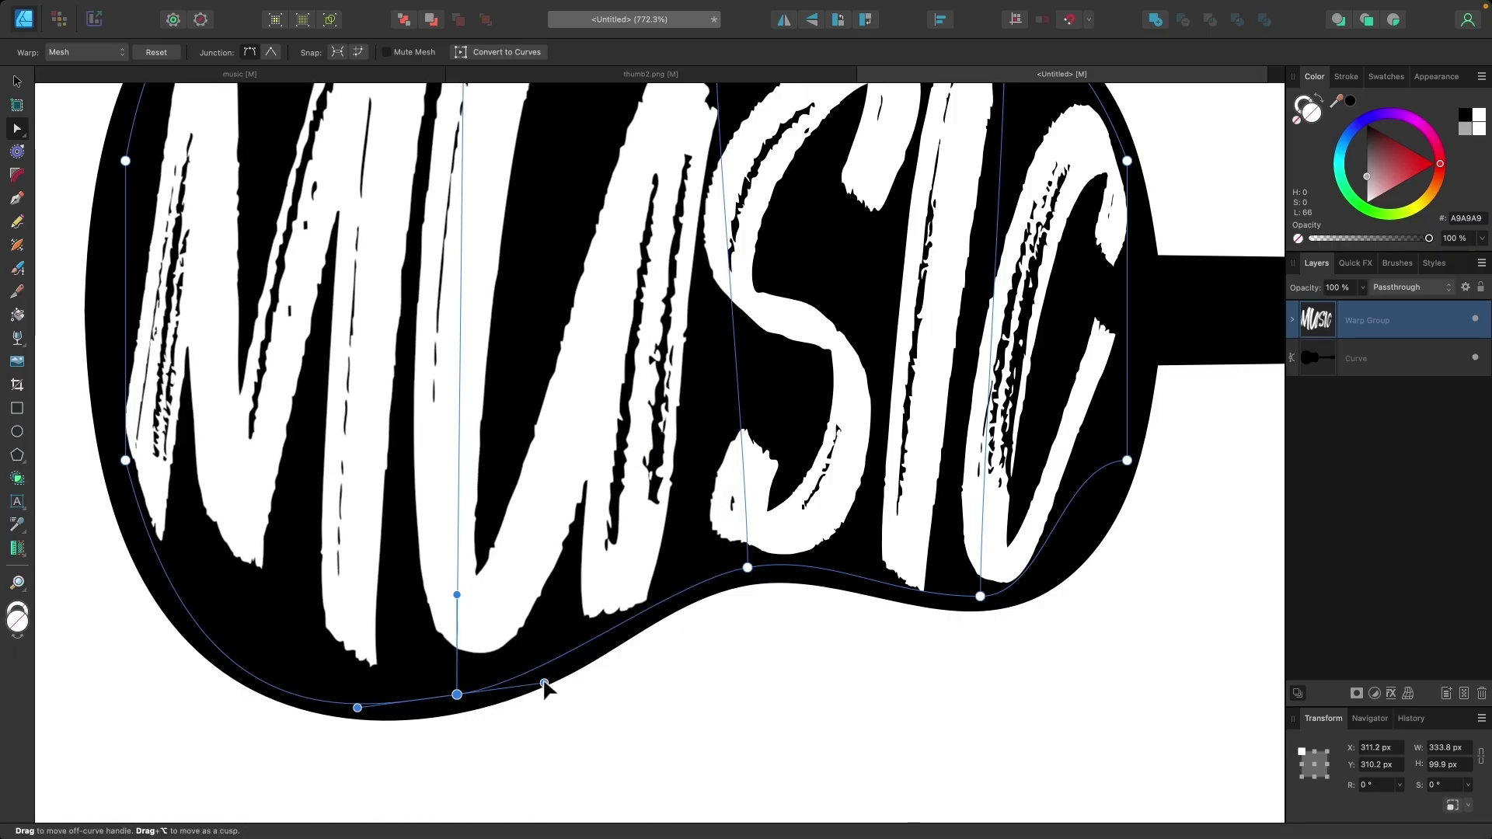
scroll(826, 680, right, 2)
click(1050, 481)
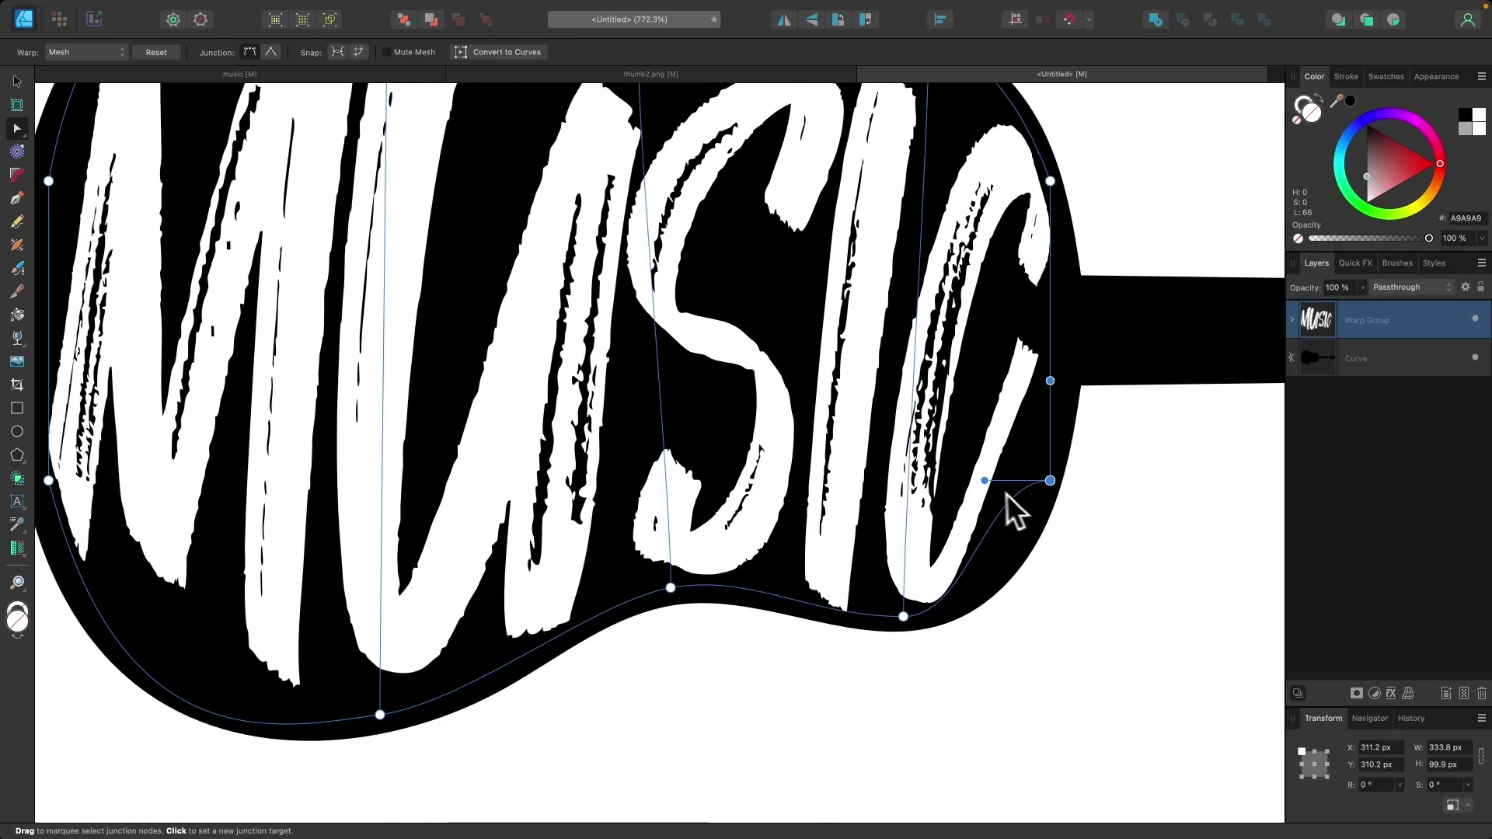
drag(985, 480, 1025, 534)
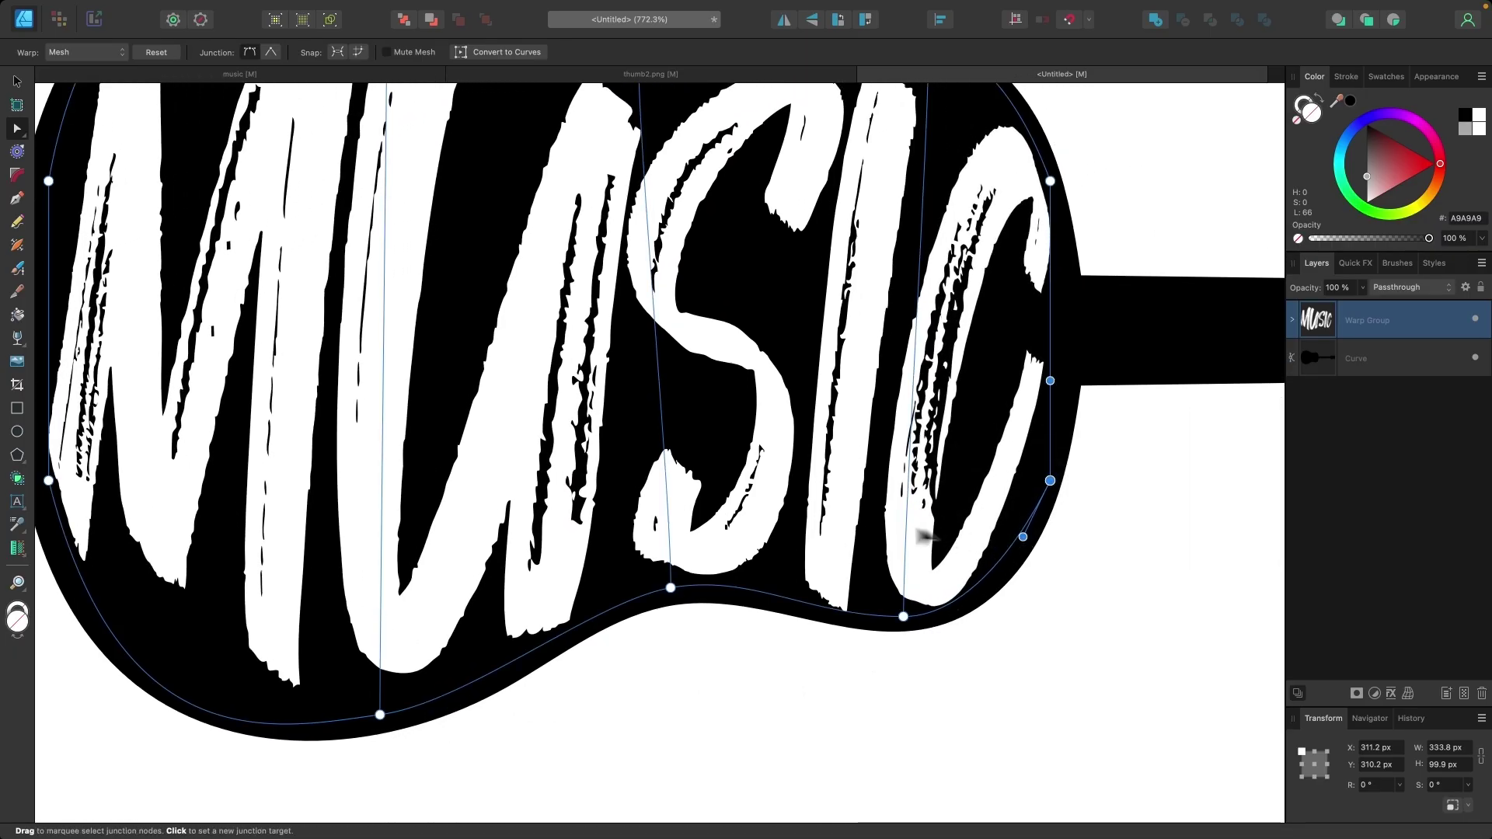
Bow MUSIC's left mesh edge out to follow the guitar body outline
scroll(924, 536, down, 5)
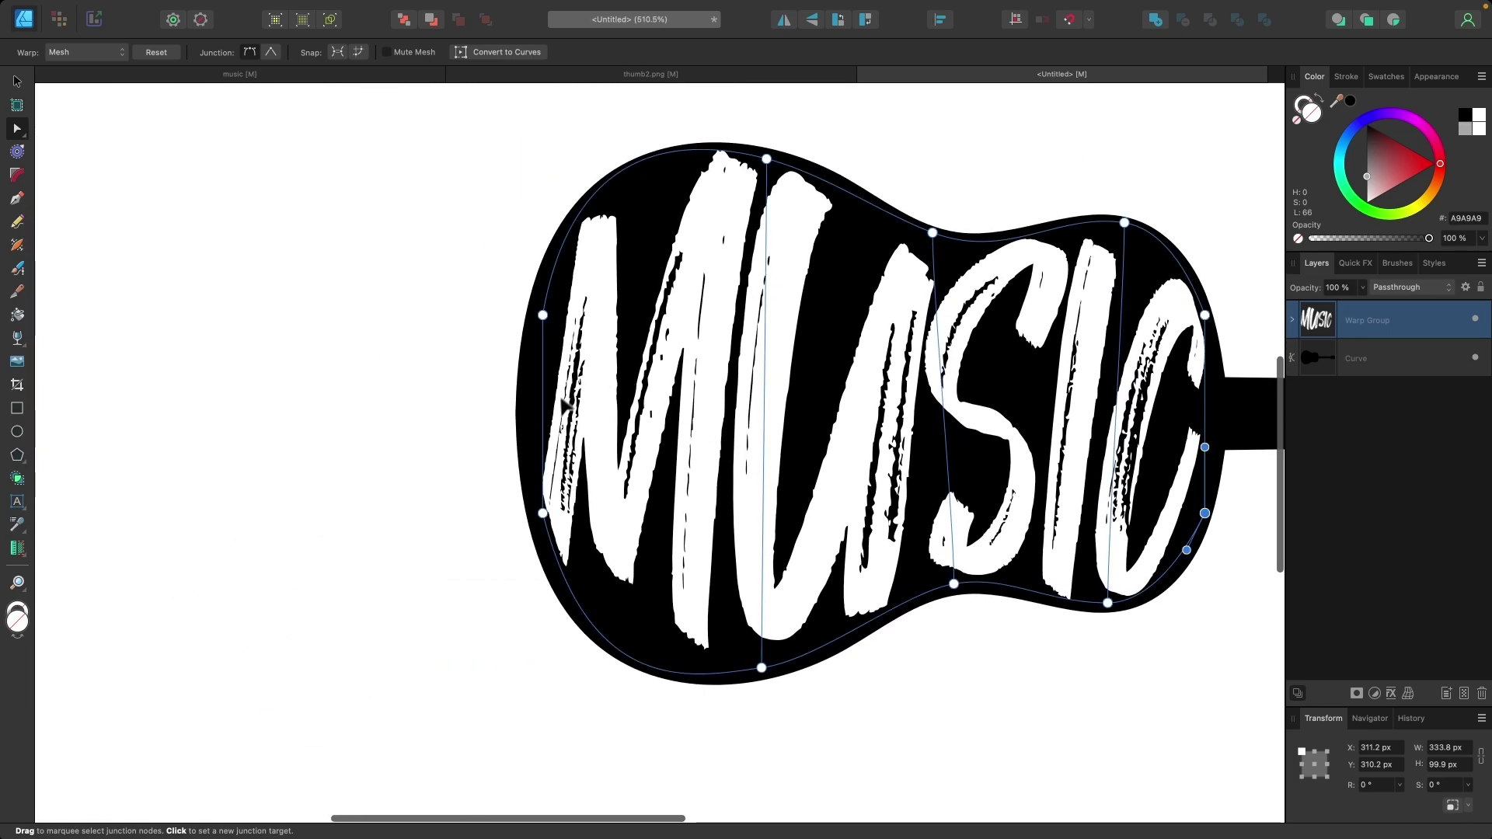
scroll(565, 405, up, 5)
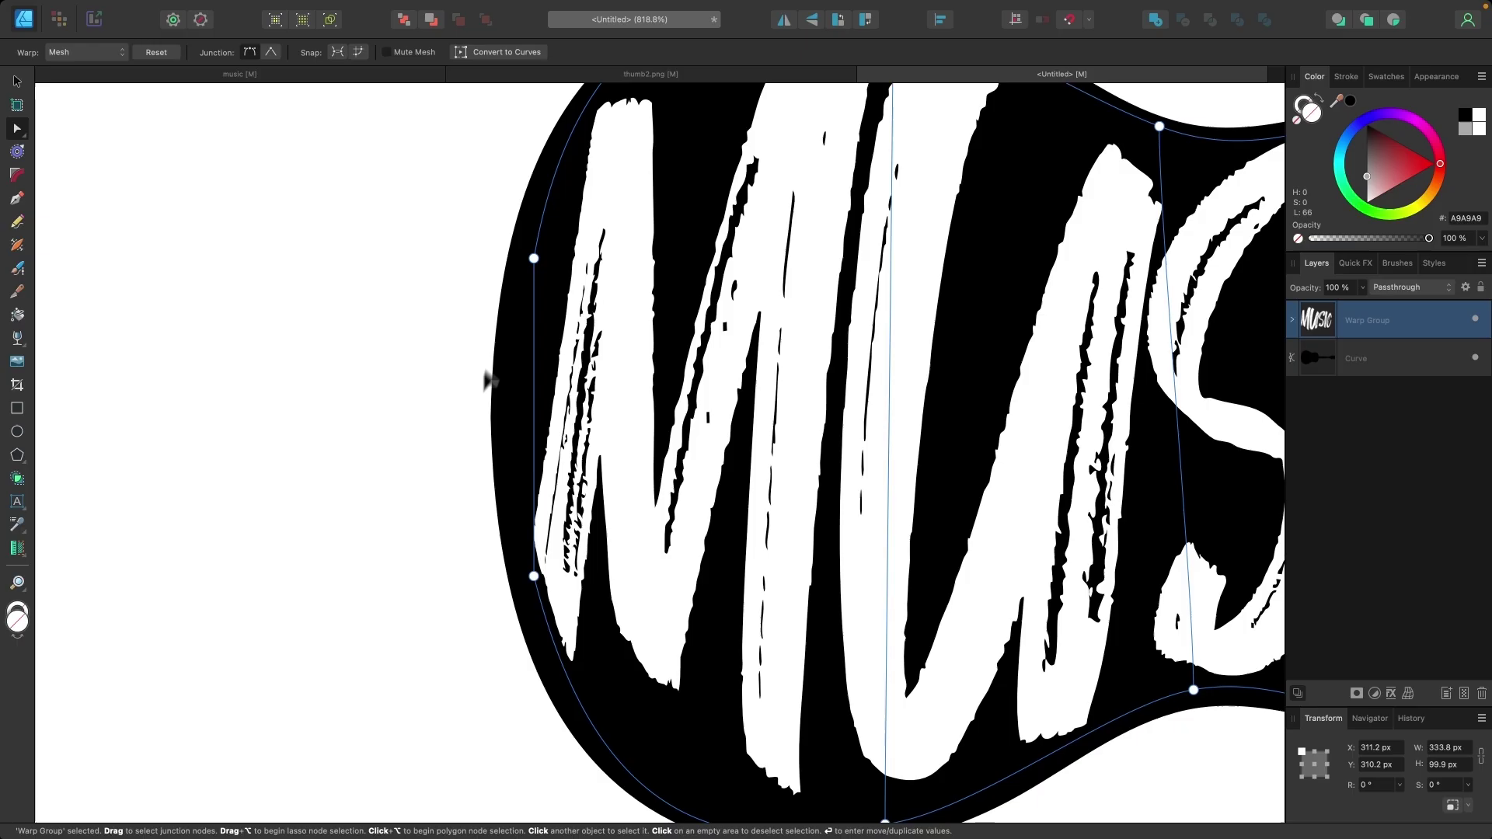
drag(528, 412, 528, 416)
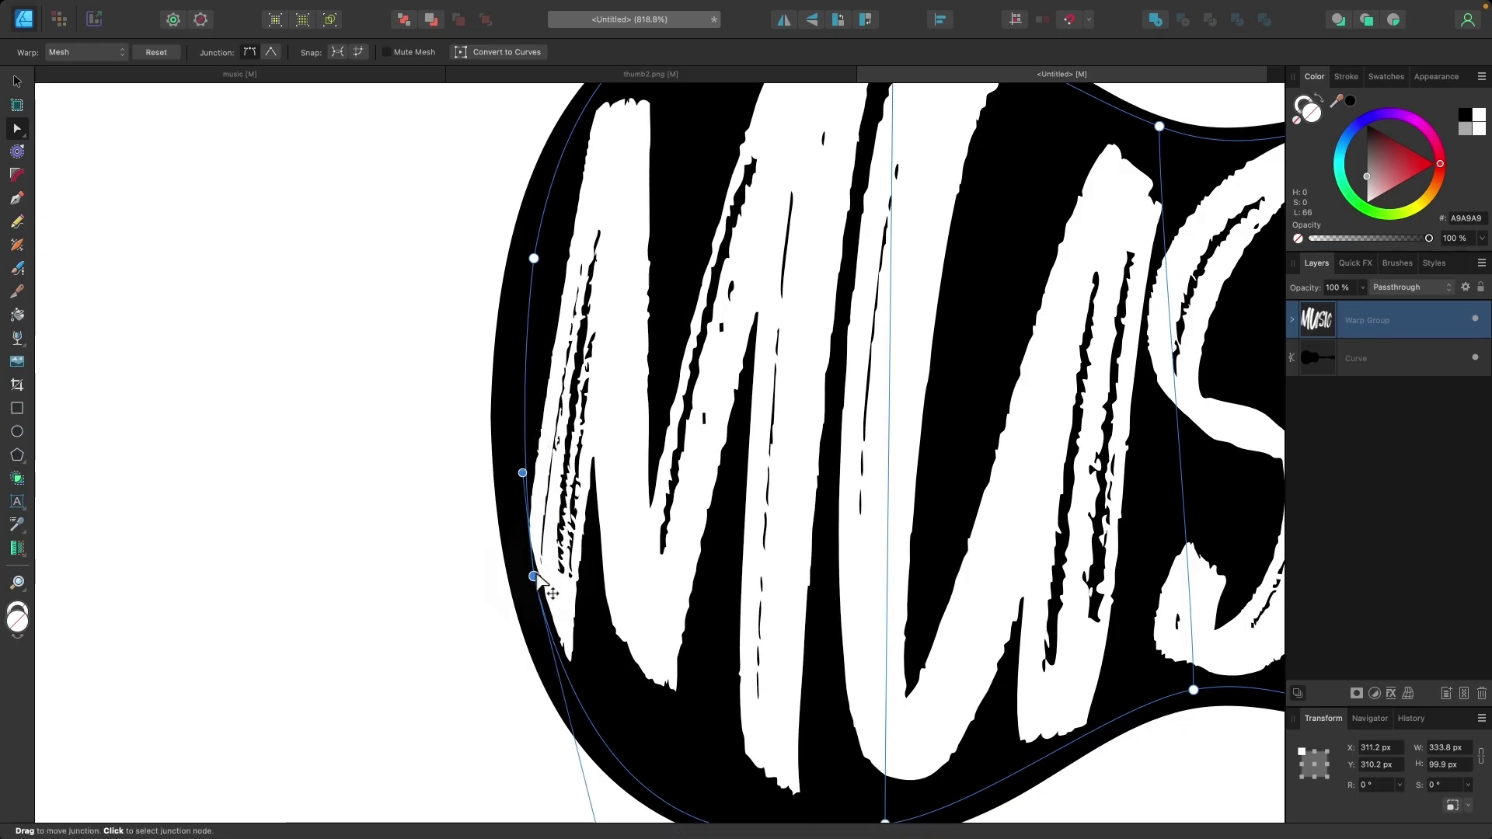
scroll(536, 581, up, 3)
scroll(505, 439, down, 3)
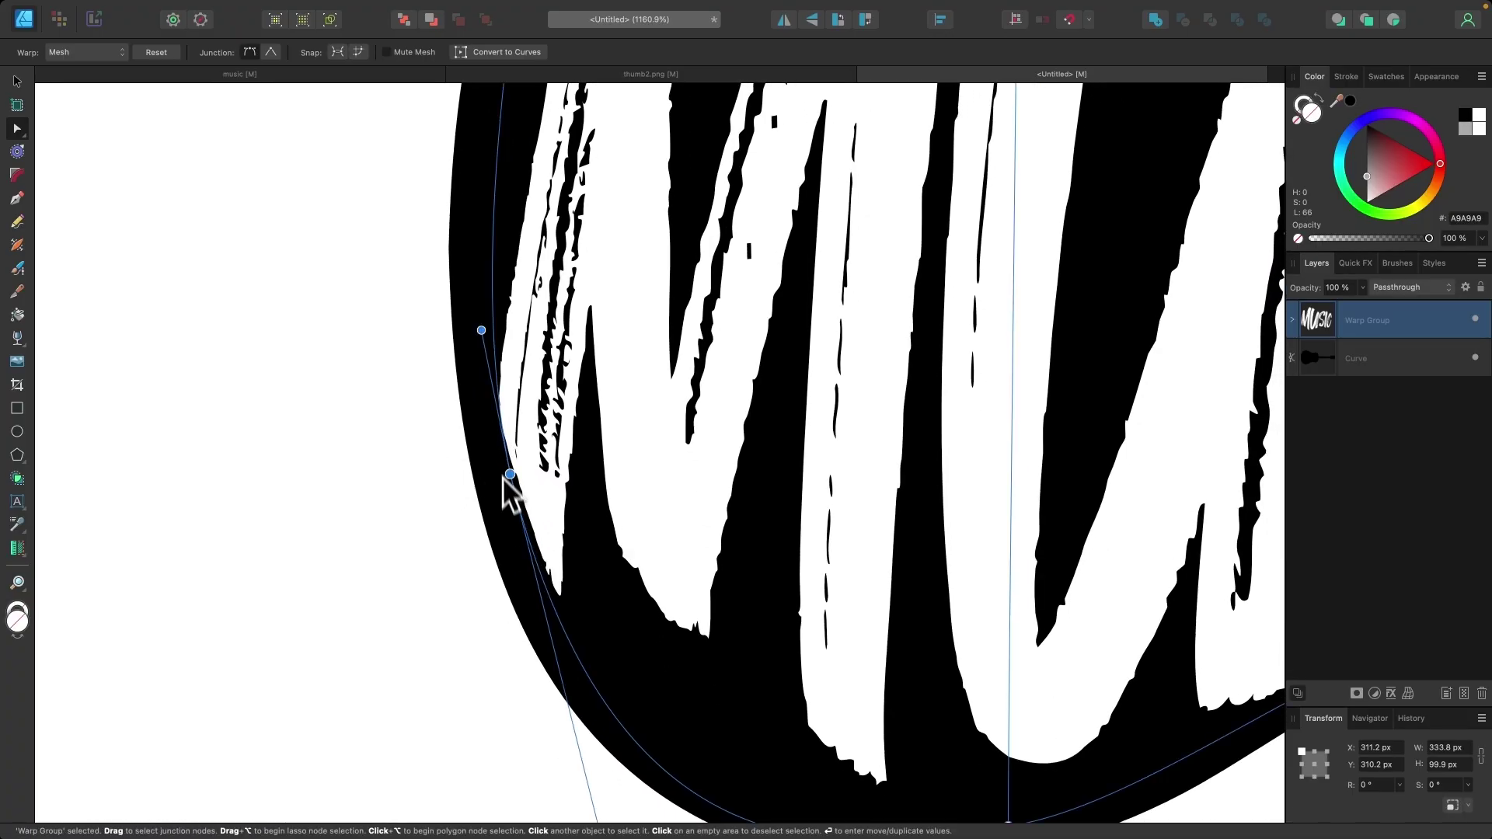
scroll(509, 498, up, 5)
click(506, 349)
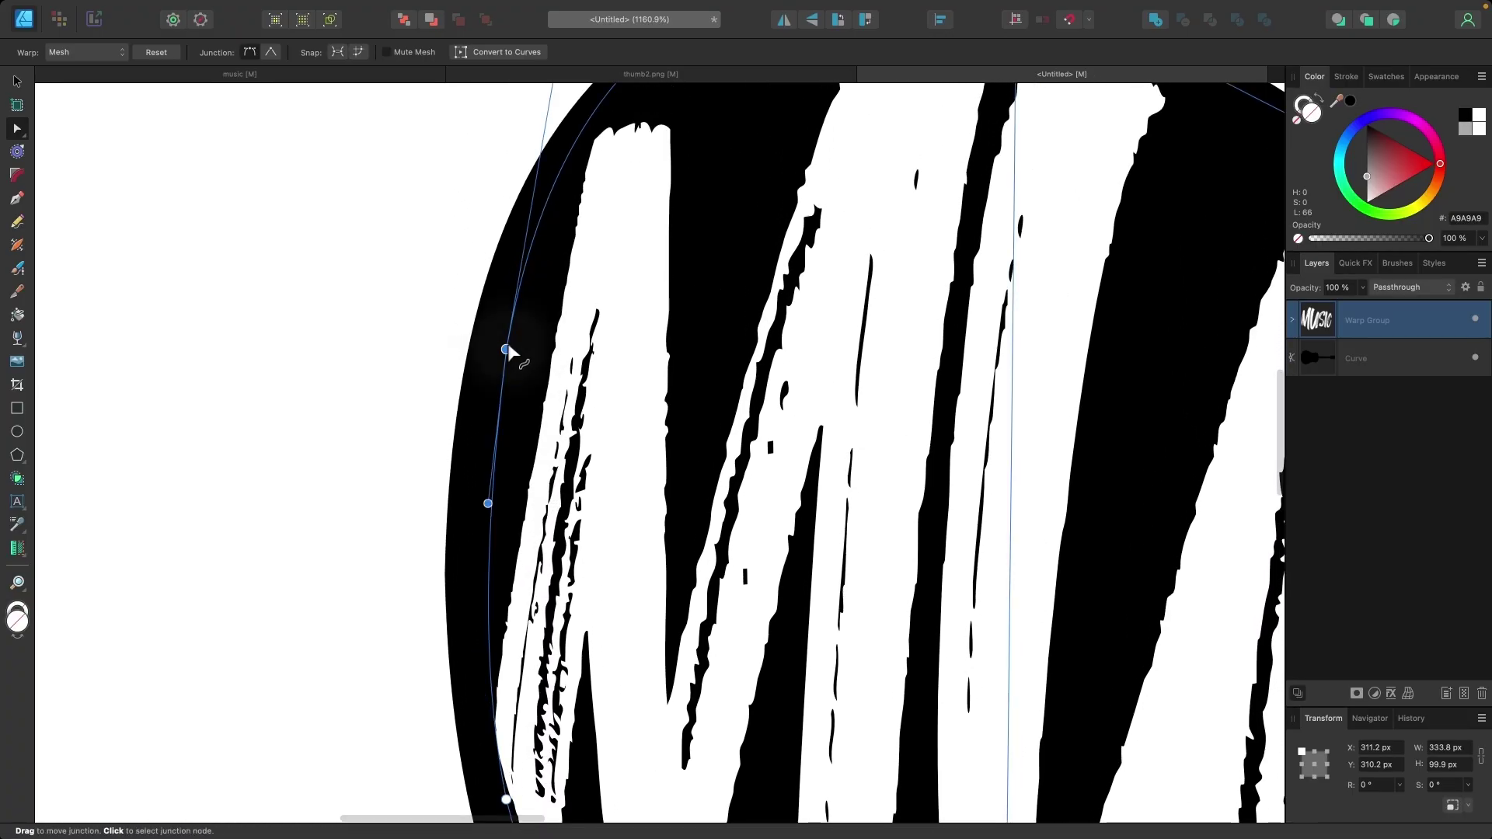
drag(488, 503, 484, 504)
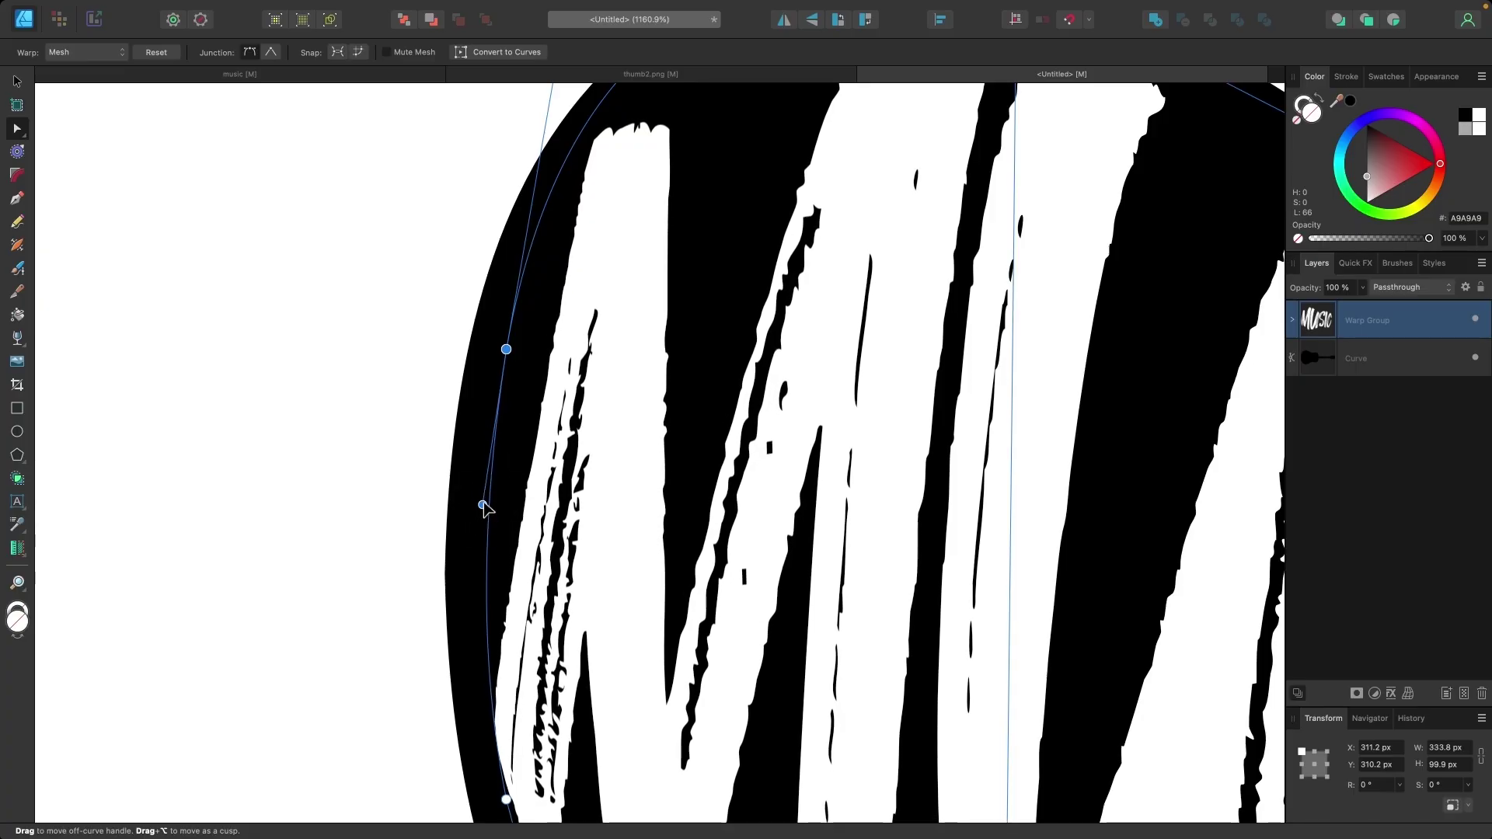
Push MUSIC's right edge out to the guitar outline, then deselect the finished lettering with the Move tool
scroll(484, 503, down, 5)
scroll(982, 572, up, 1)
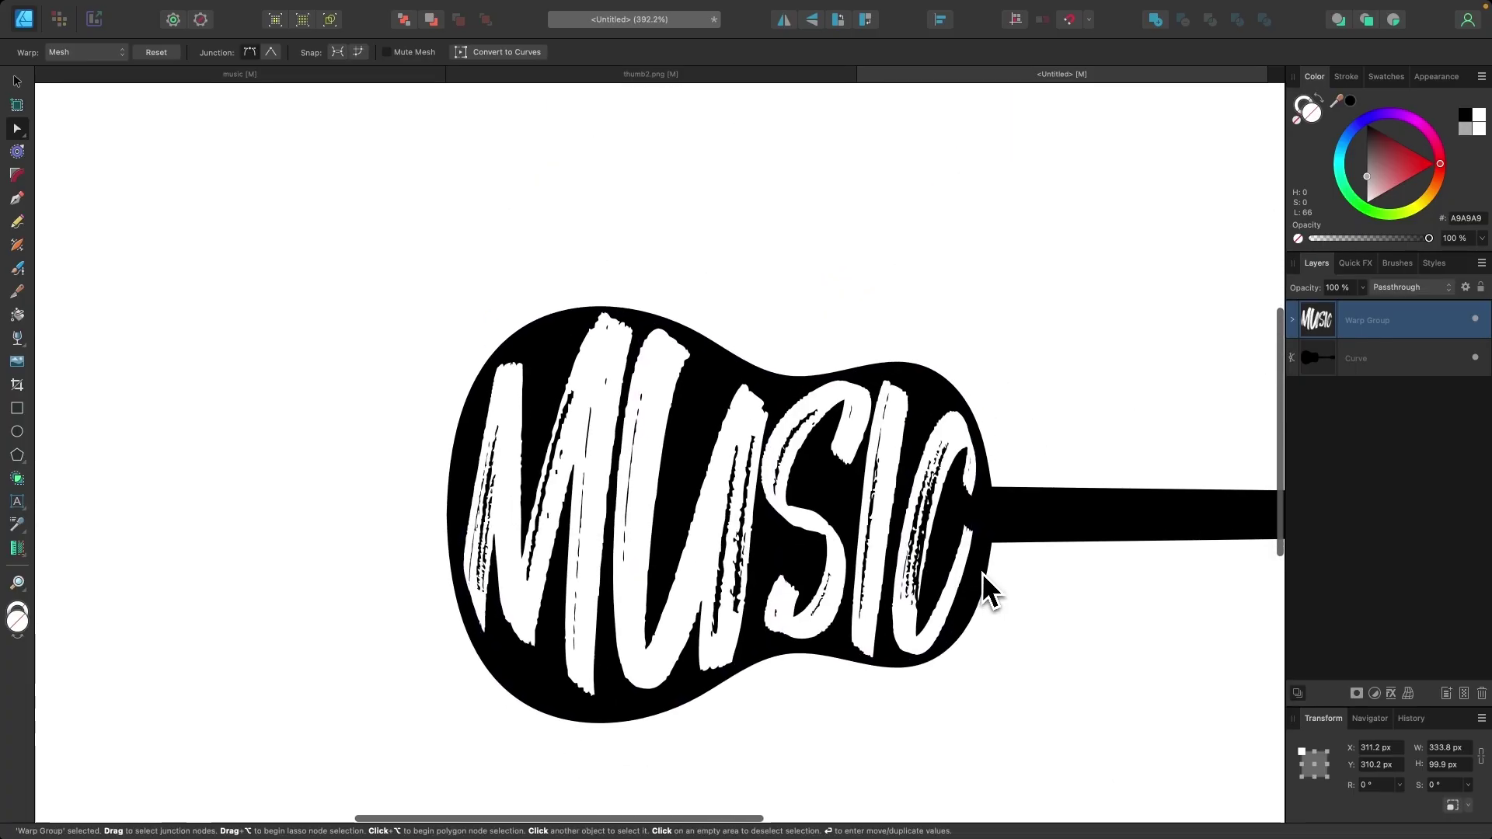
scroll(960, 502, up, 5)
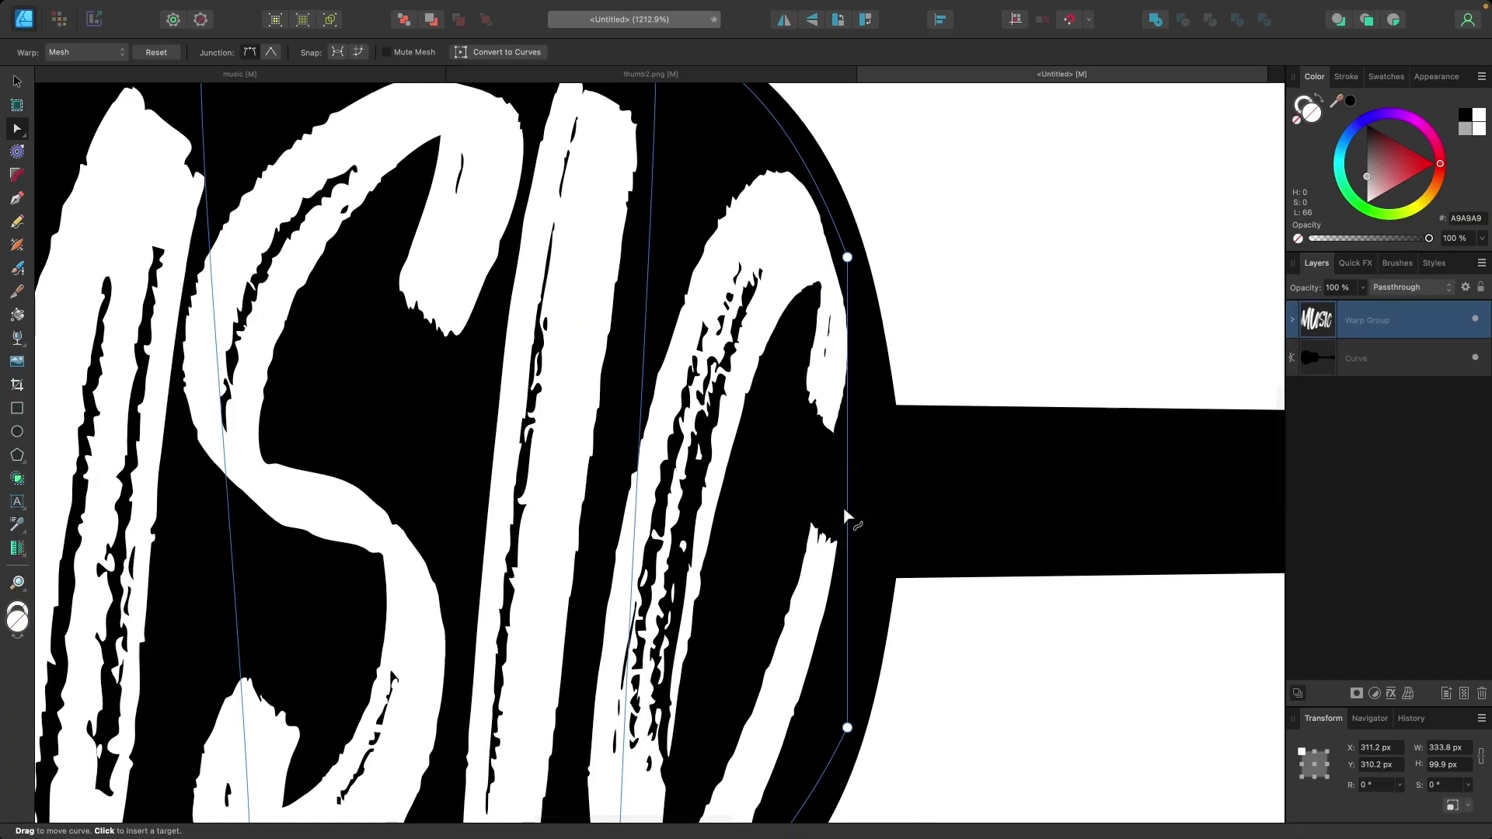
drag(865, 519, 872, 505)
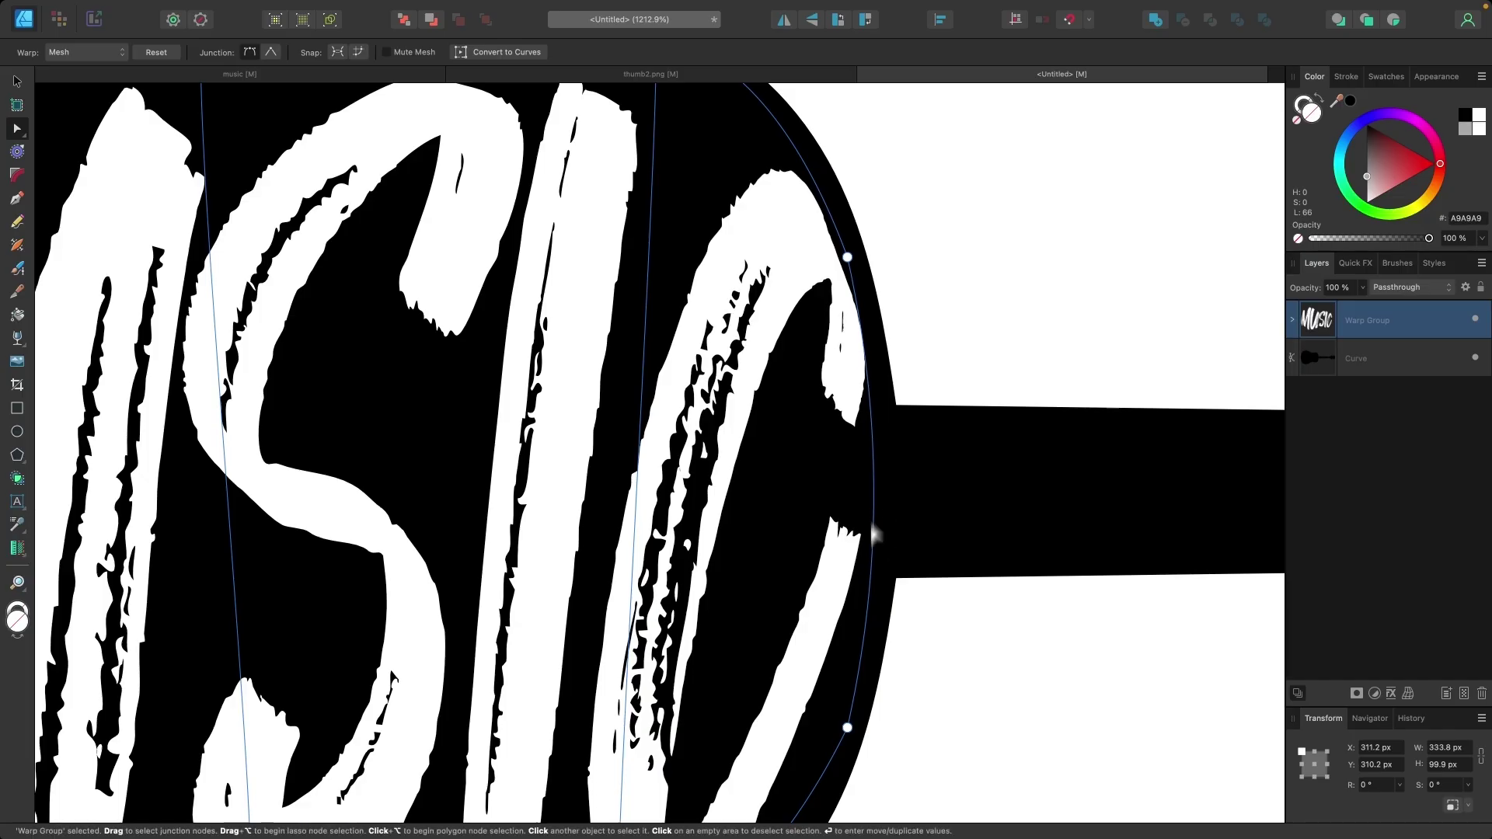
click(856, 737)
click(818, 653)
click(847, 727)
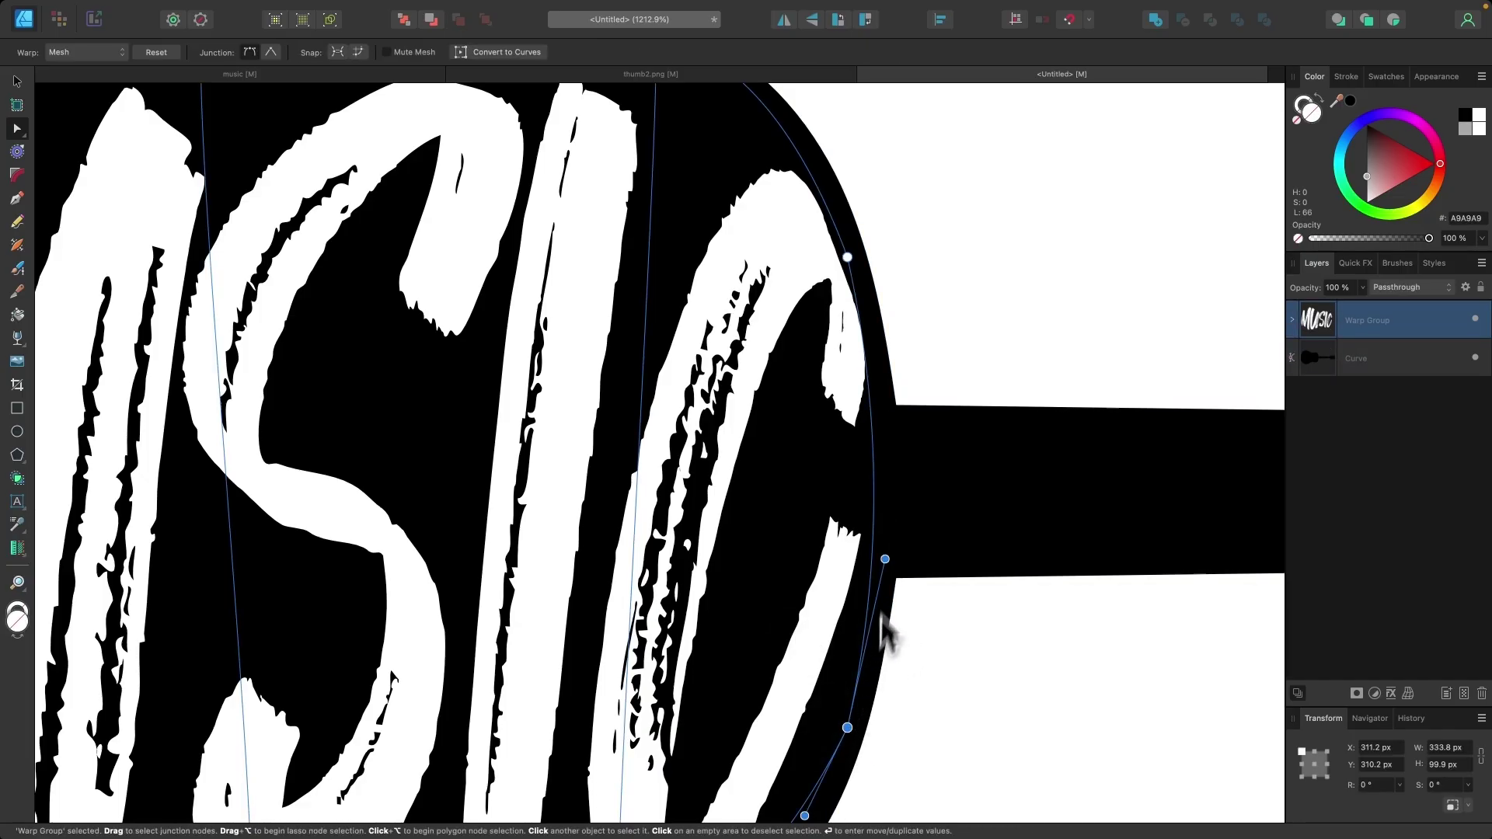
drag(886, 557, 899, 568)
scroll(899, 571, down, 5)
scroll(898, 572, down, 3)
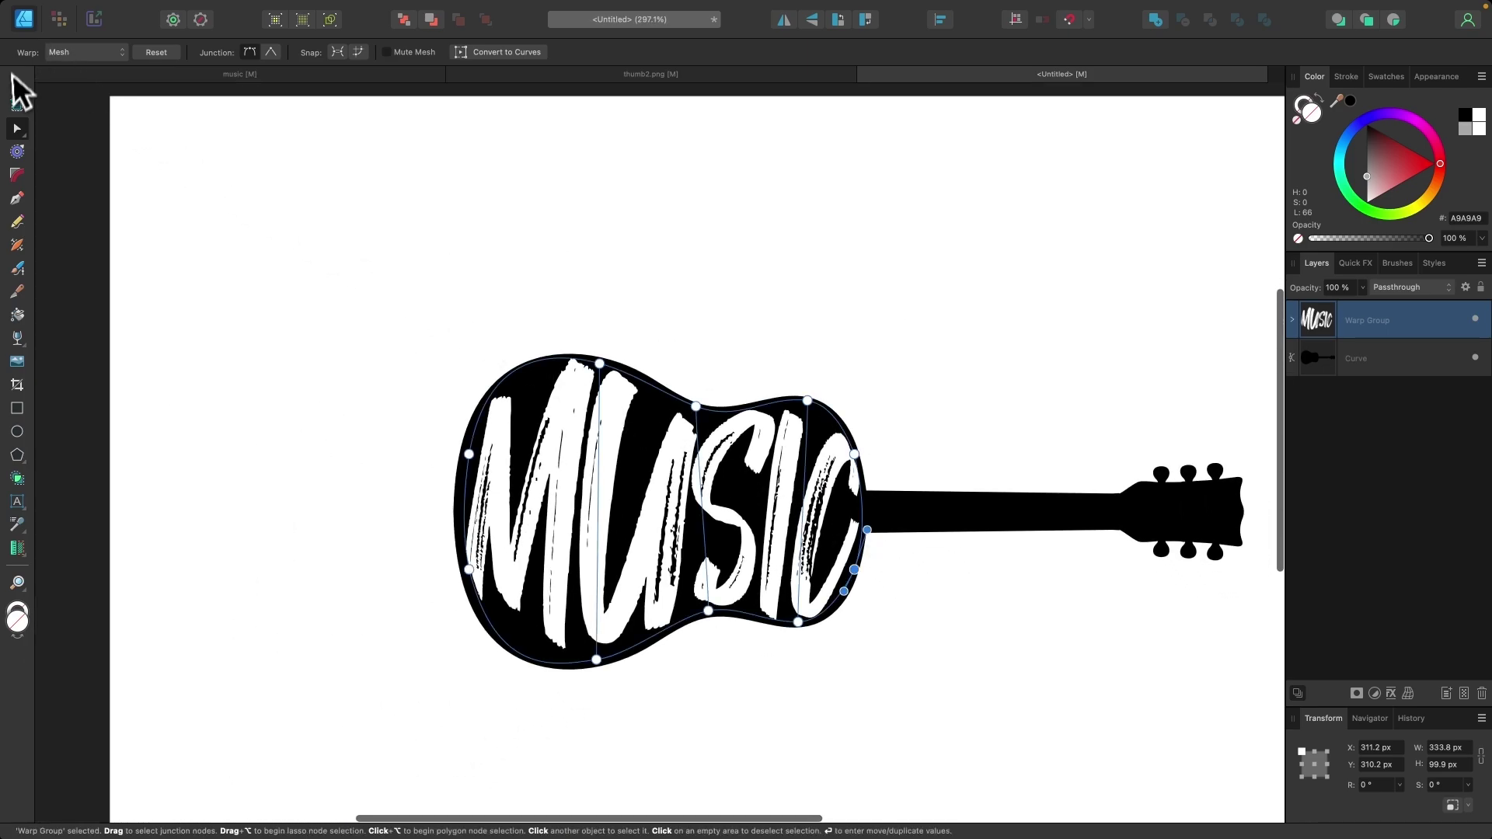
click(17, 82)
click(363, 199)
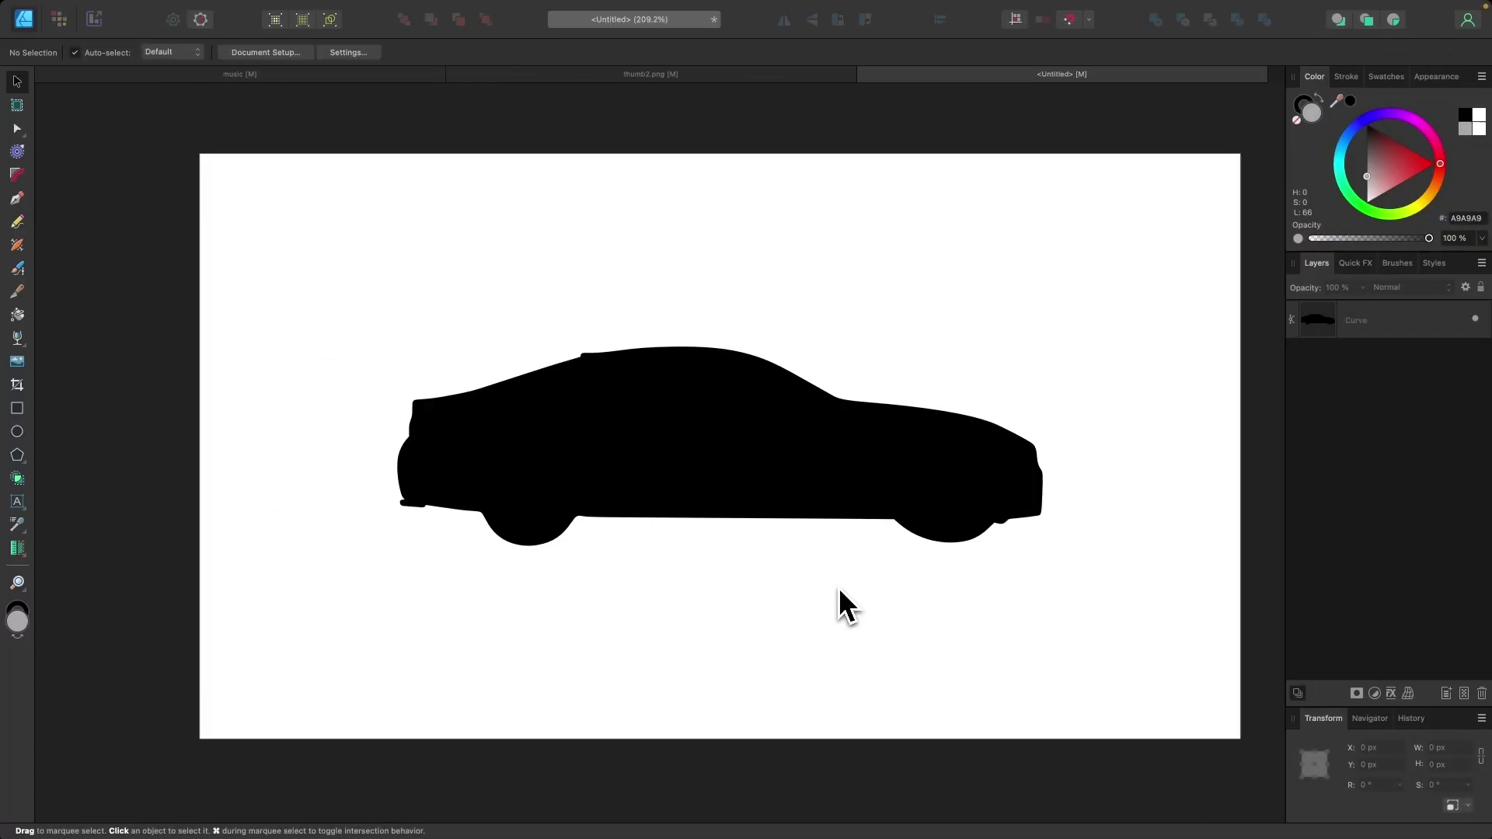
Create white Hey August artistic text reading 'AUTOMOBILE' in a frame dragged over the car
scroll(696, 598, up, 2)
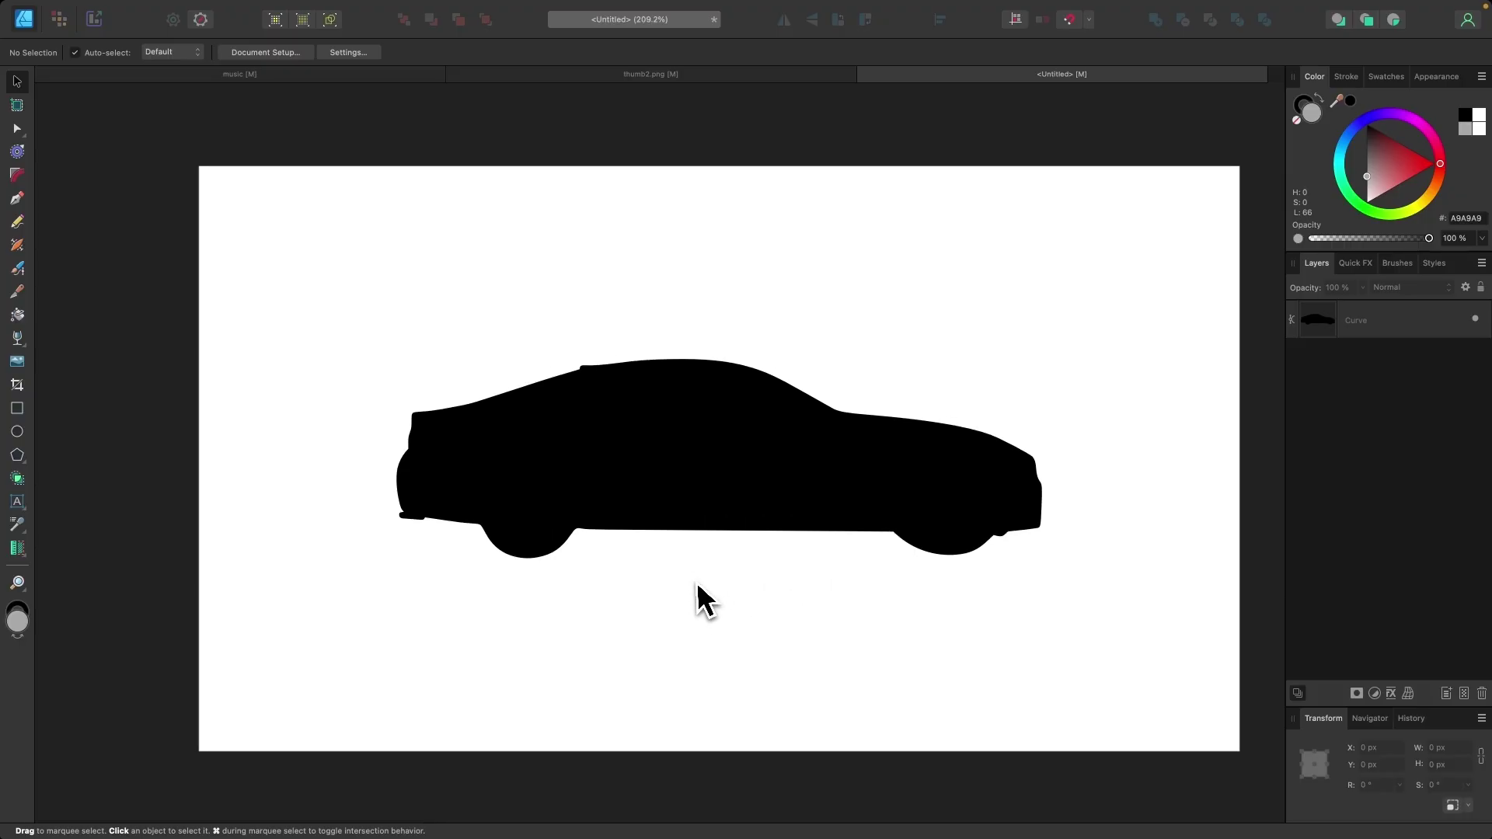
key(t)
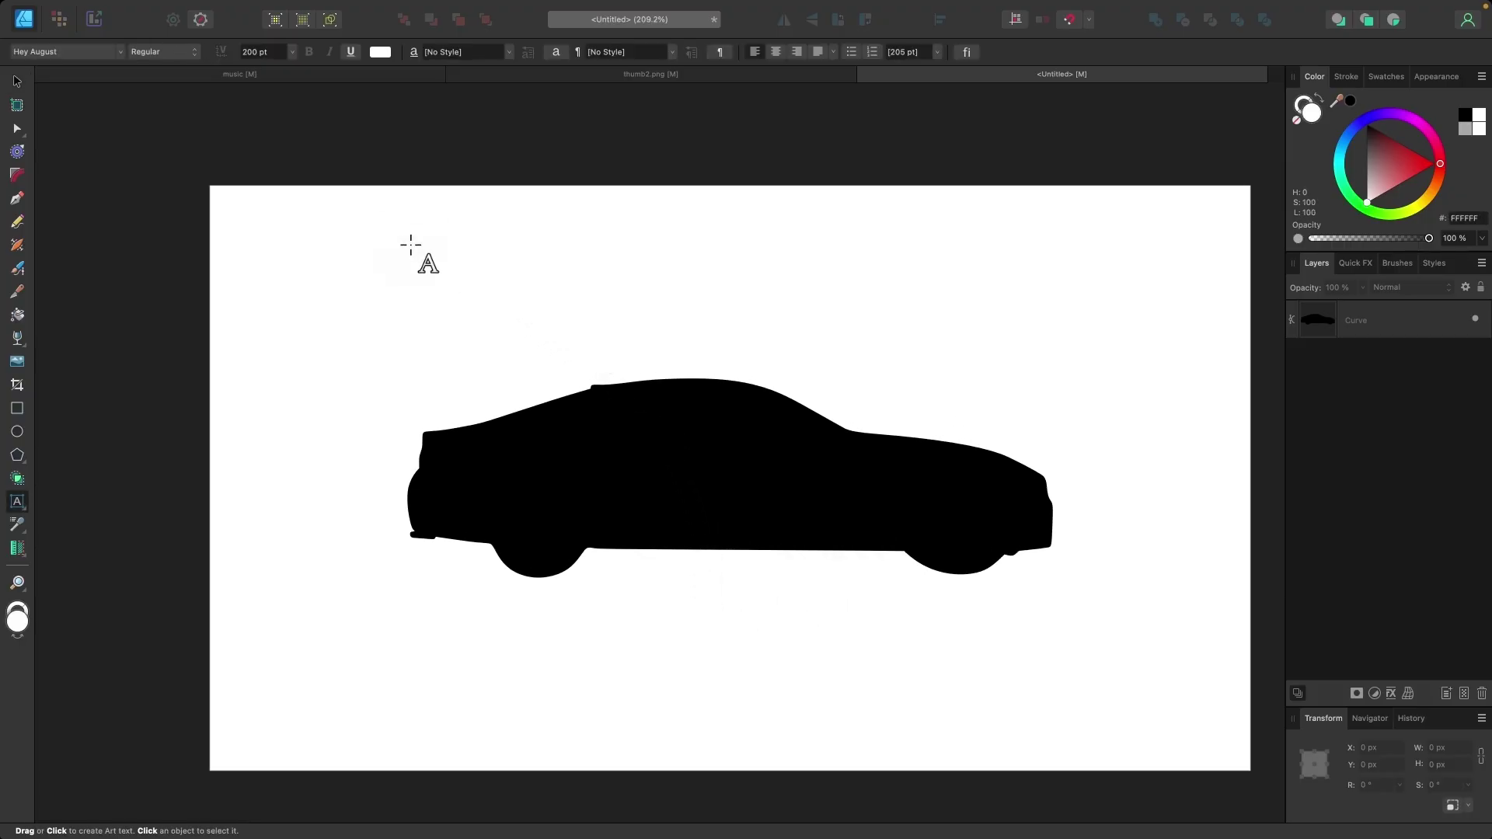
drag(468, 302, 467, 300)
key(Escape)
click(505, 407)
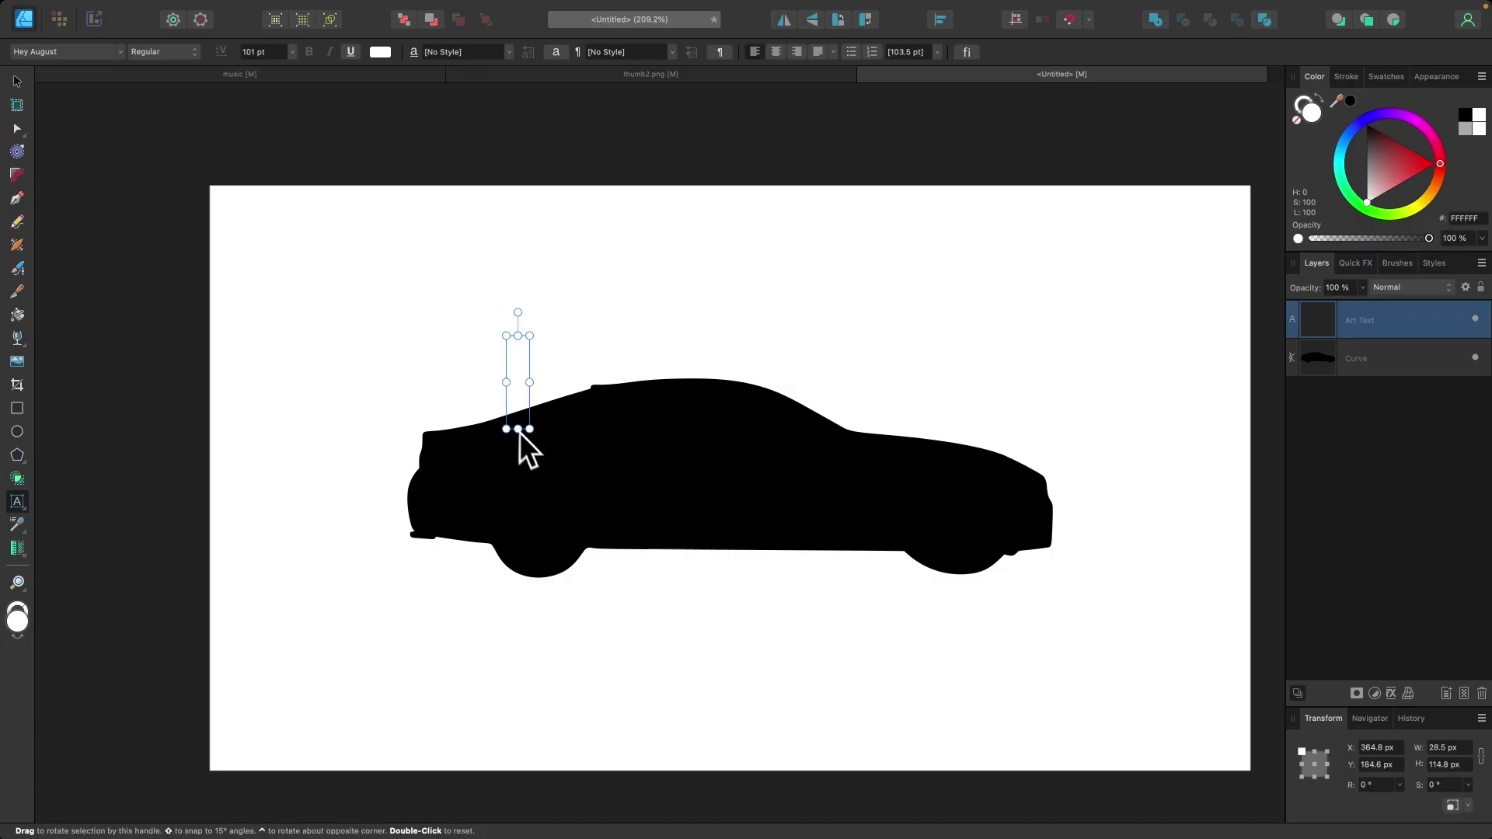
key(Escape)
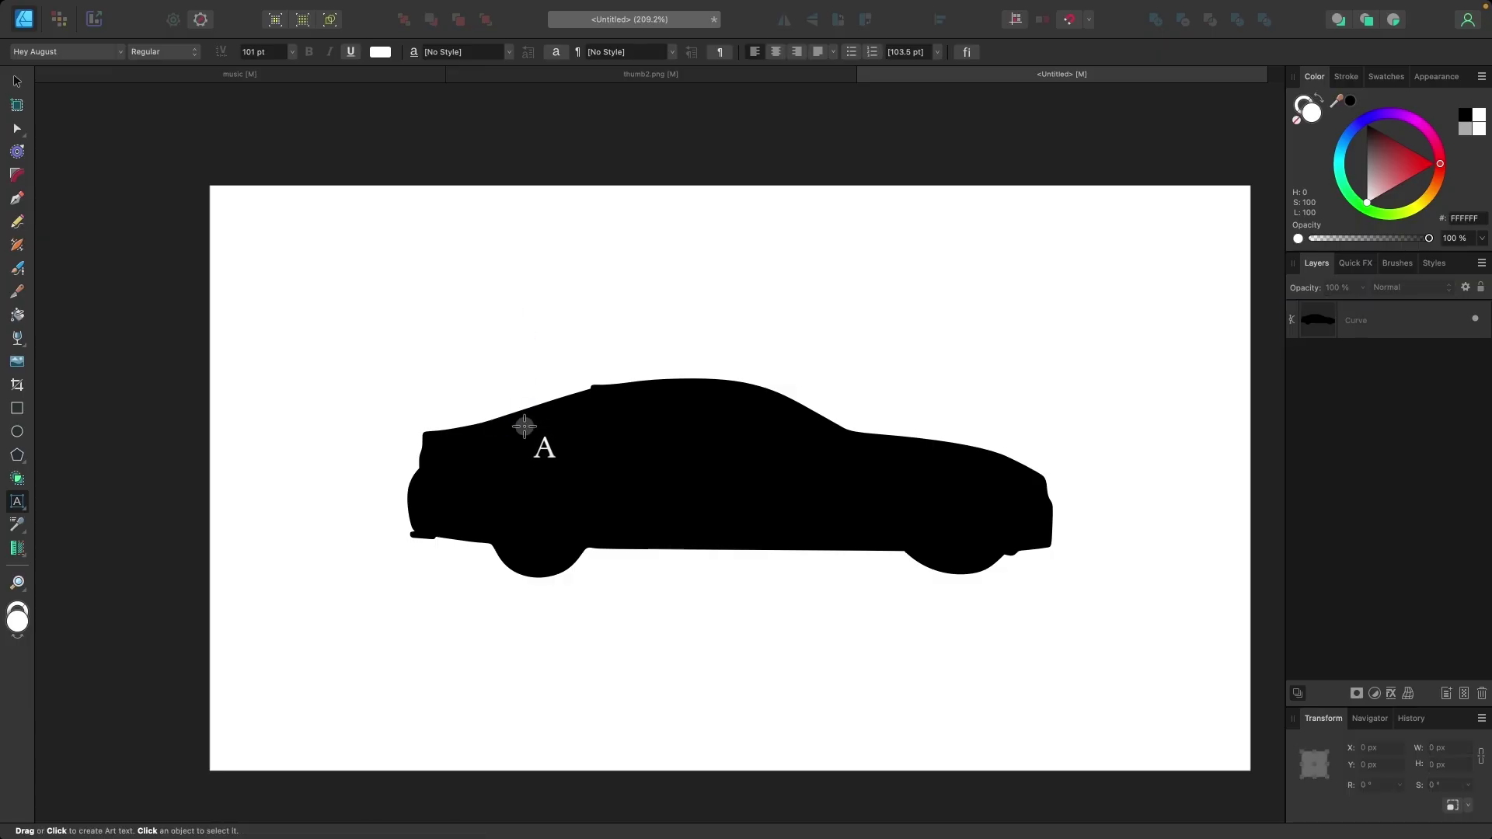
drag(524, 426, 671, 526)
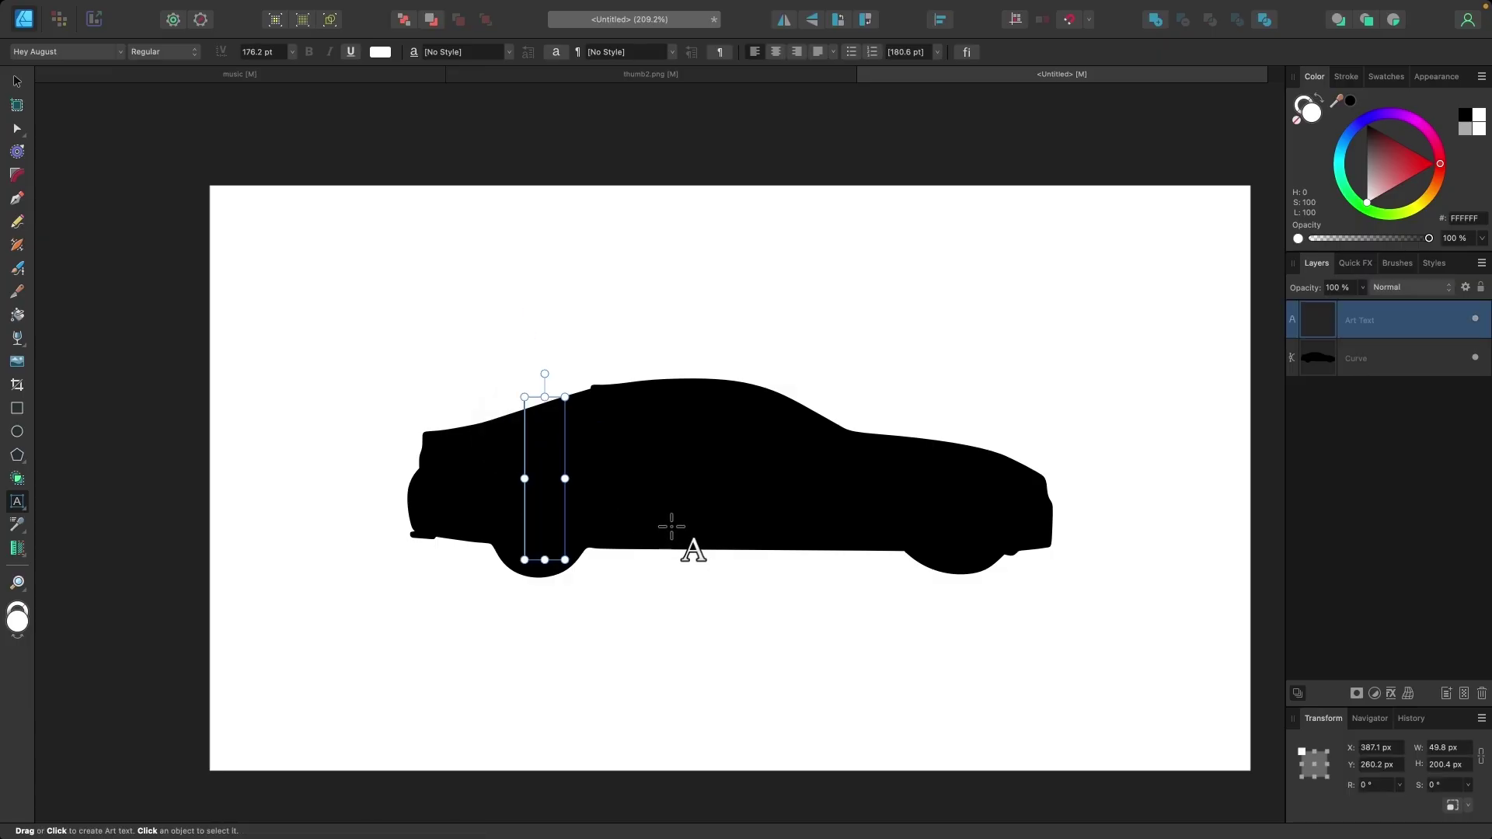
text(AUTO)
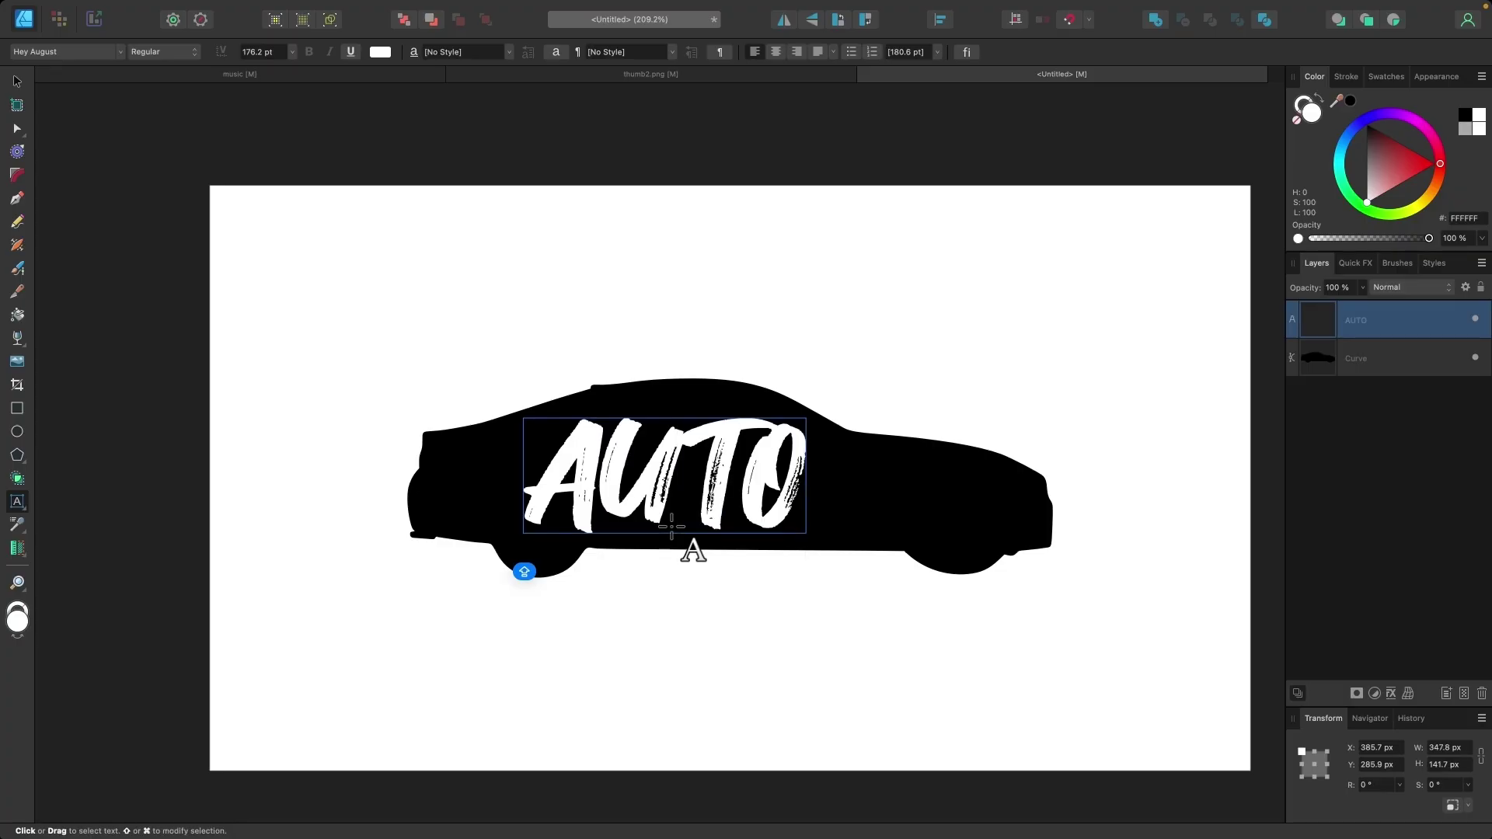
text(MOBILE)
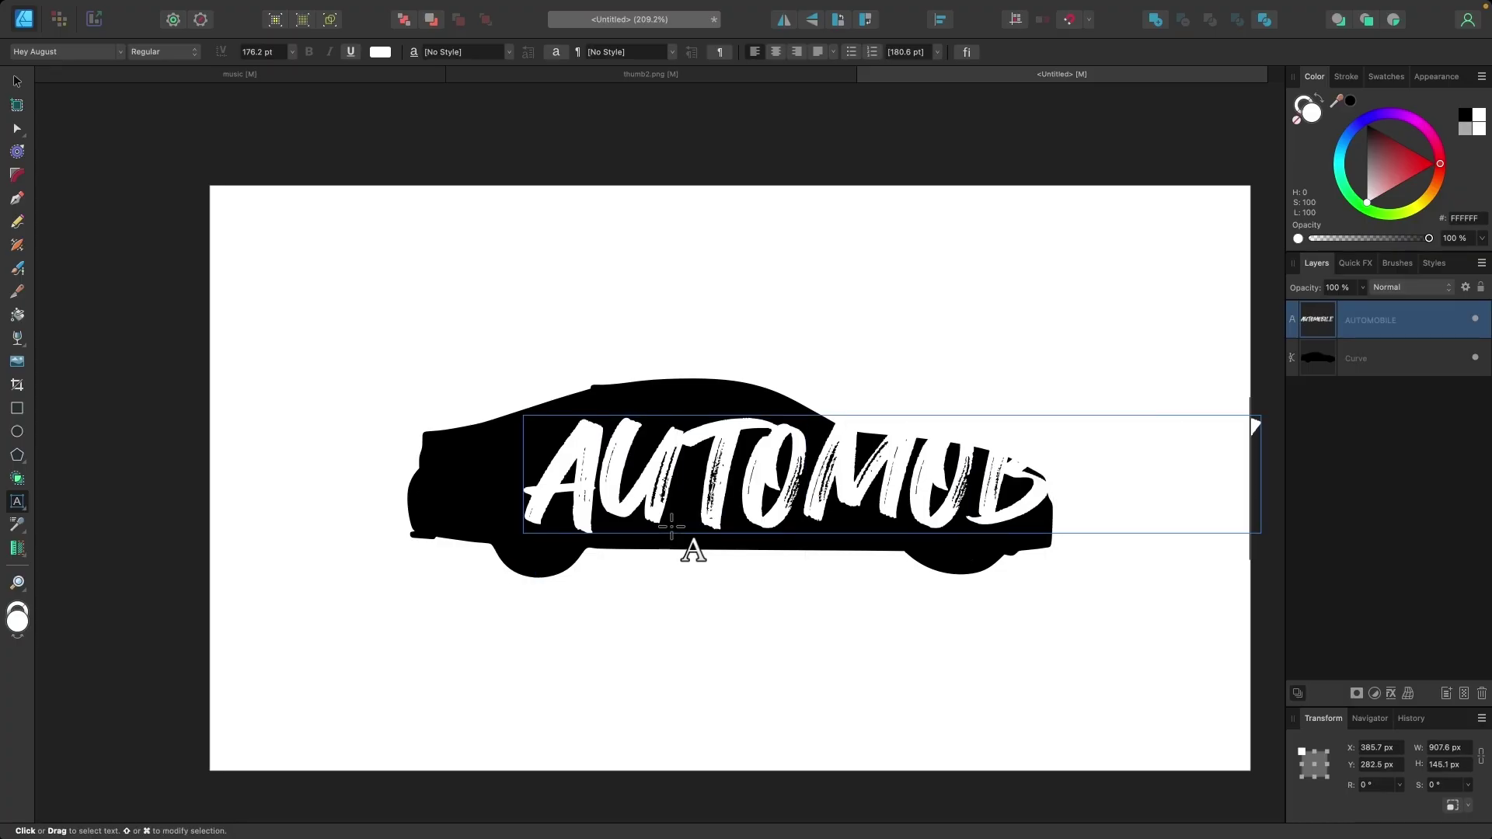
key(Escape)
Move and scale AUTOMOBILE to about 149.5 pt so it spans the car from hood to rear
click(17, 81)
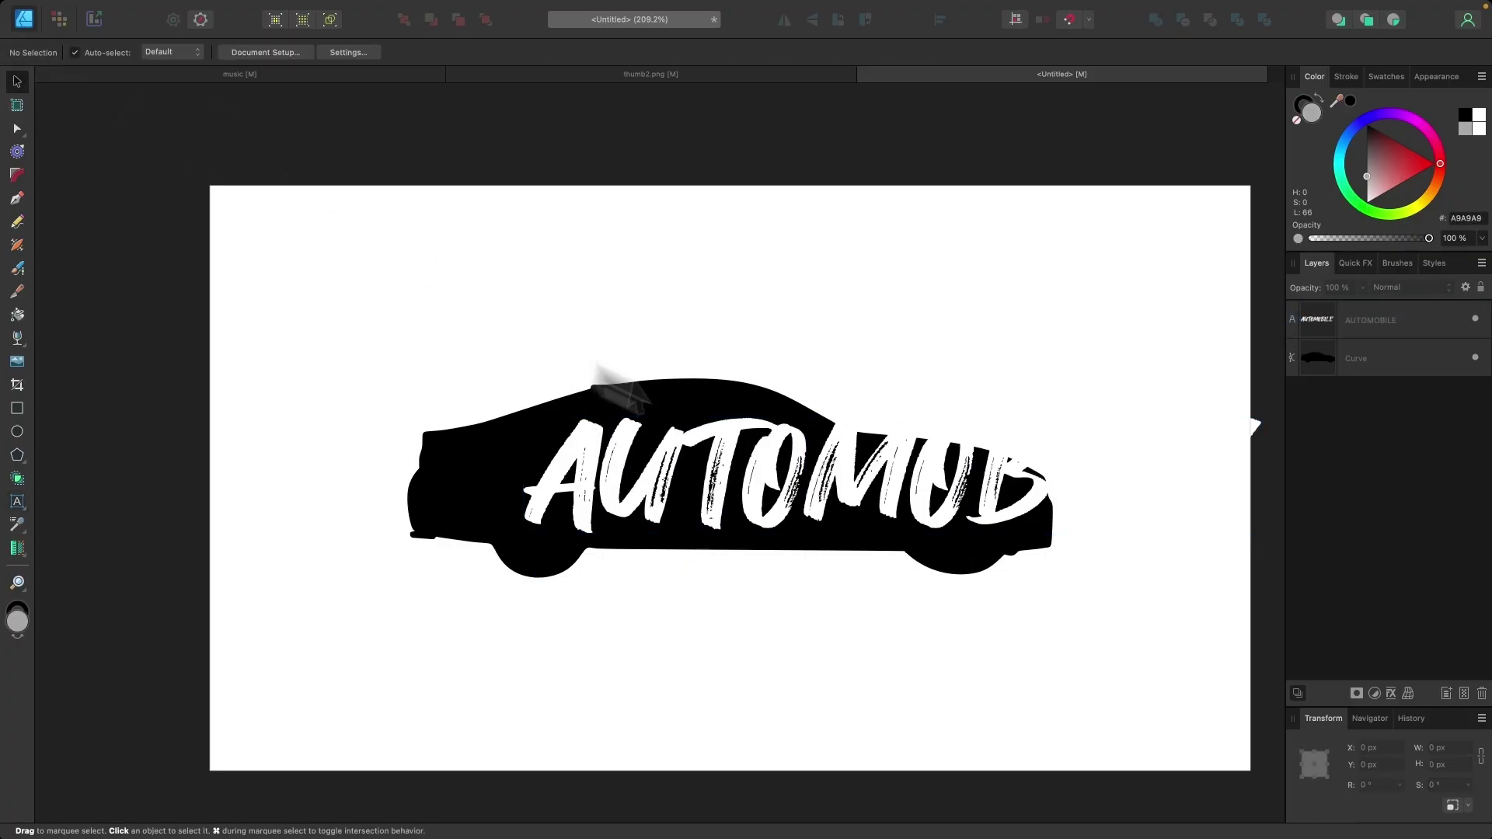
drag(859, 498, 775, 505)
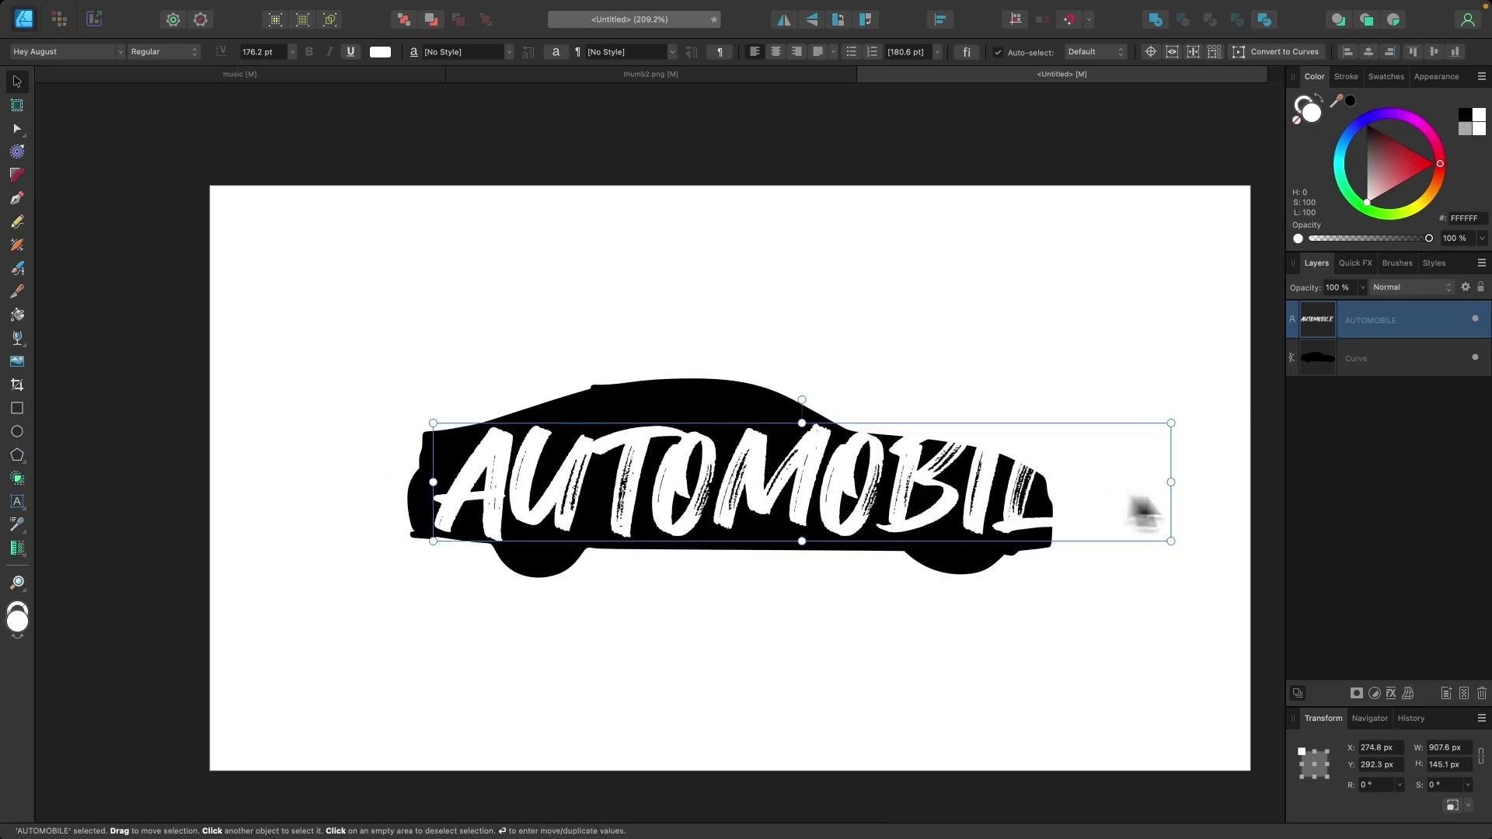
drag(1174, 486, 994, 499)
scroll(839, 550, up, 2)
drag(919, 466, 925, 493)
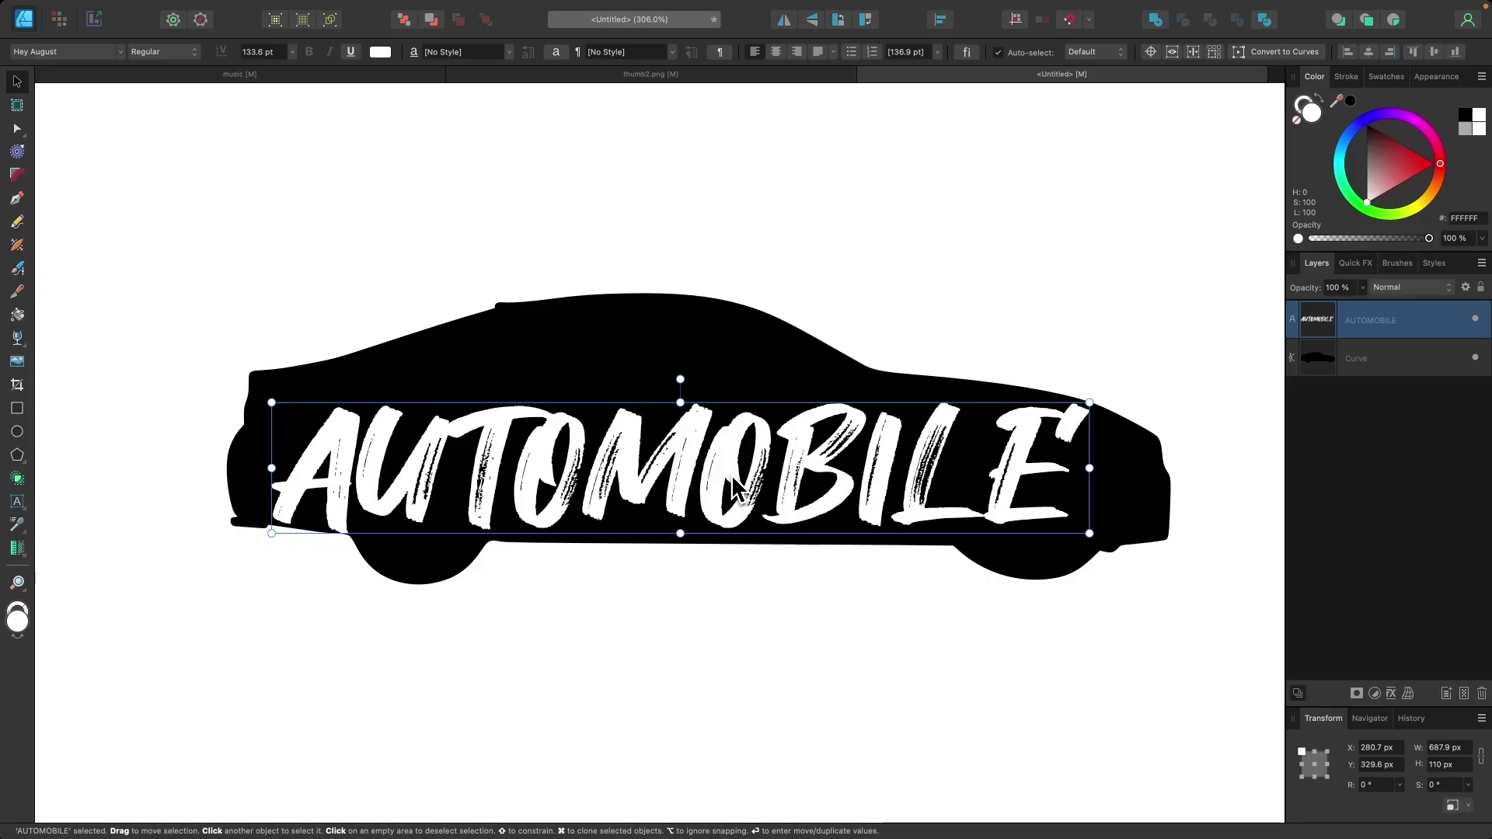
drag(730, 474, 707, 458)
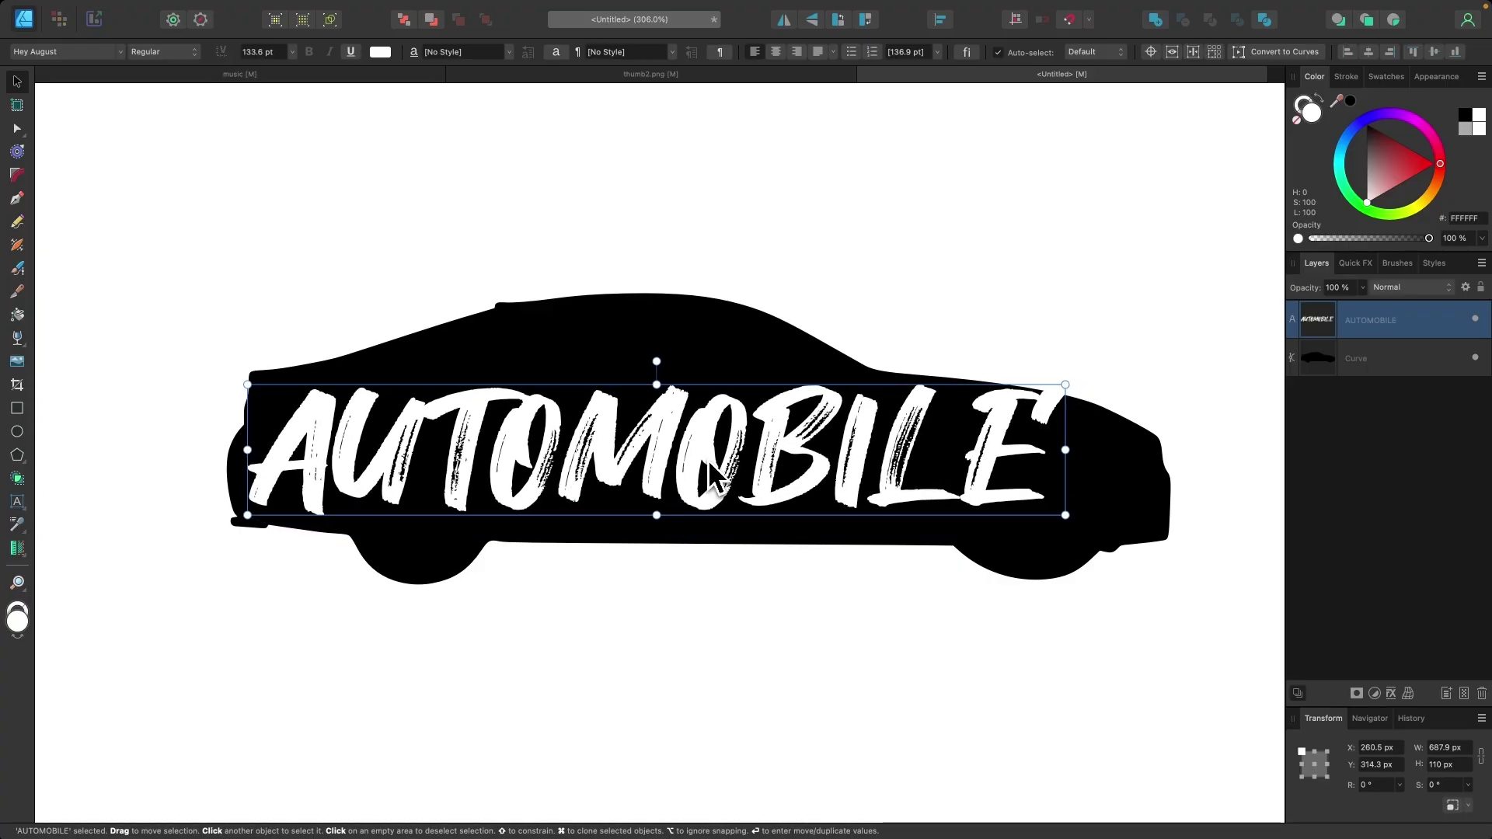
drag(1065, 450, 1163, 471)
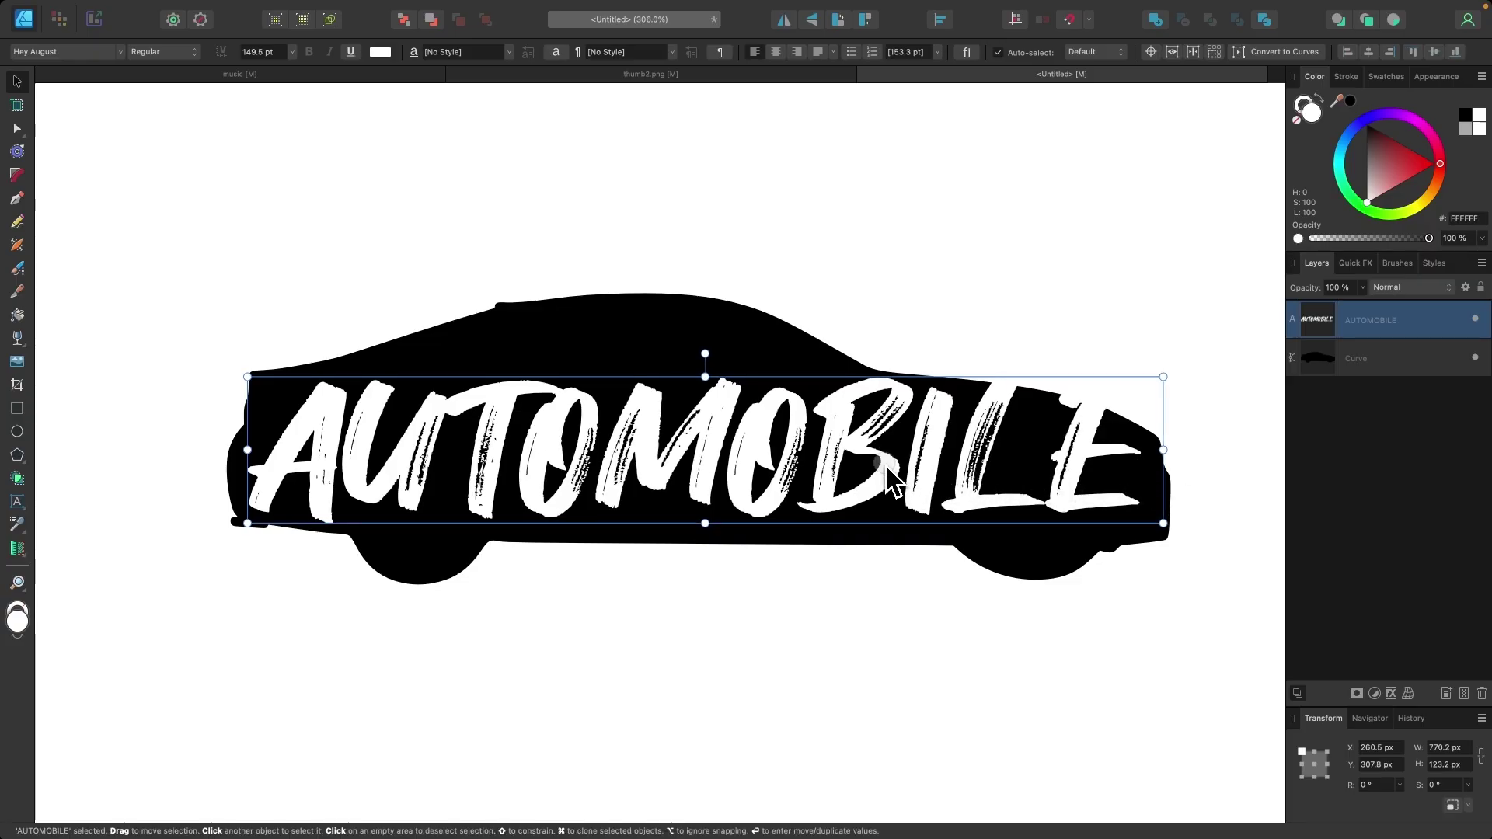
drag(885, 467, 885, 472)
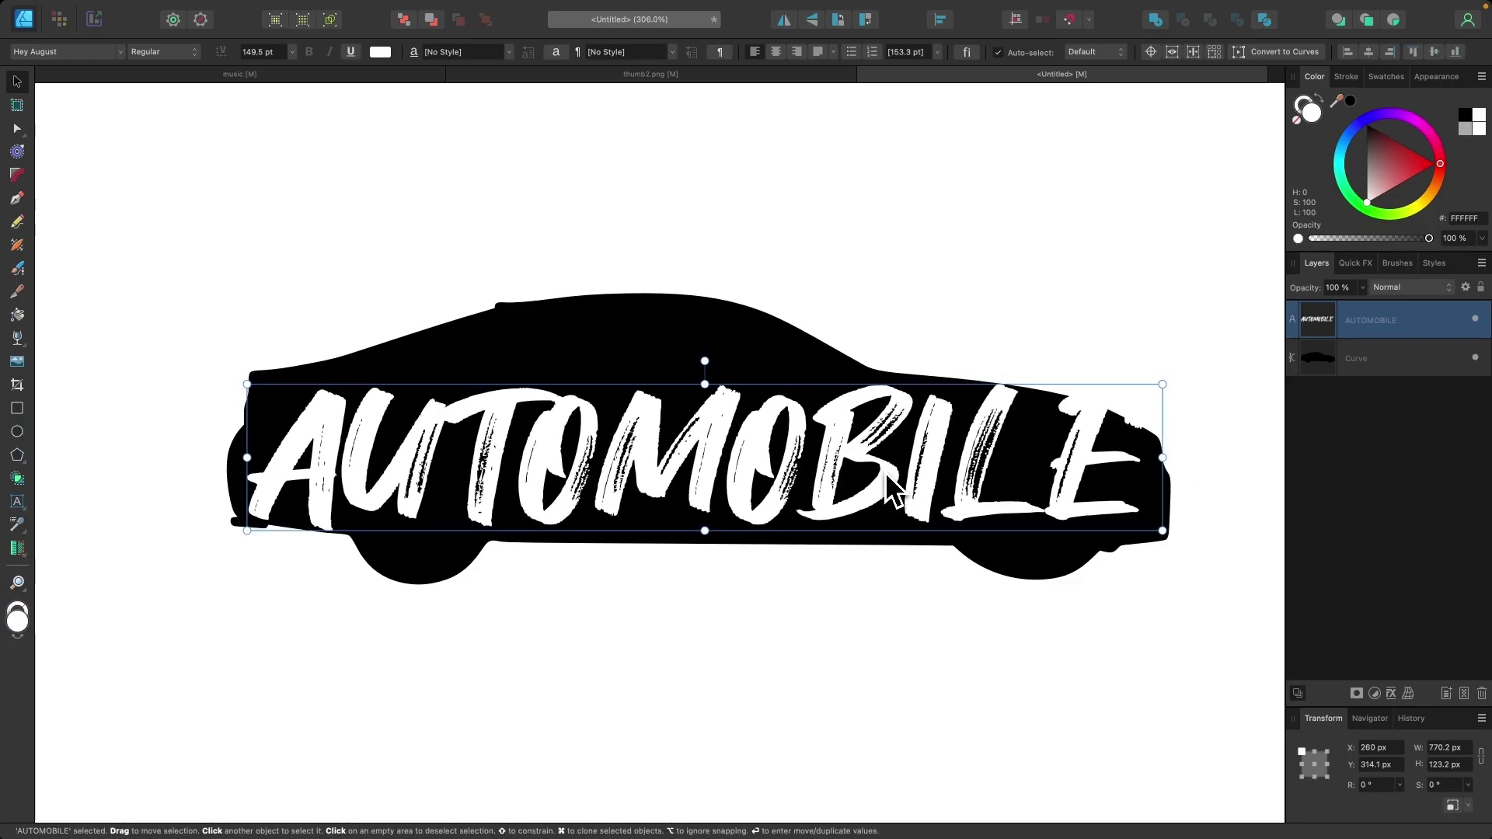
Apply a mesh warp to AUTOMOBILE and arch its top up to the roof, lowering the front to the hood
click(1411, 692)
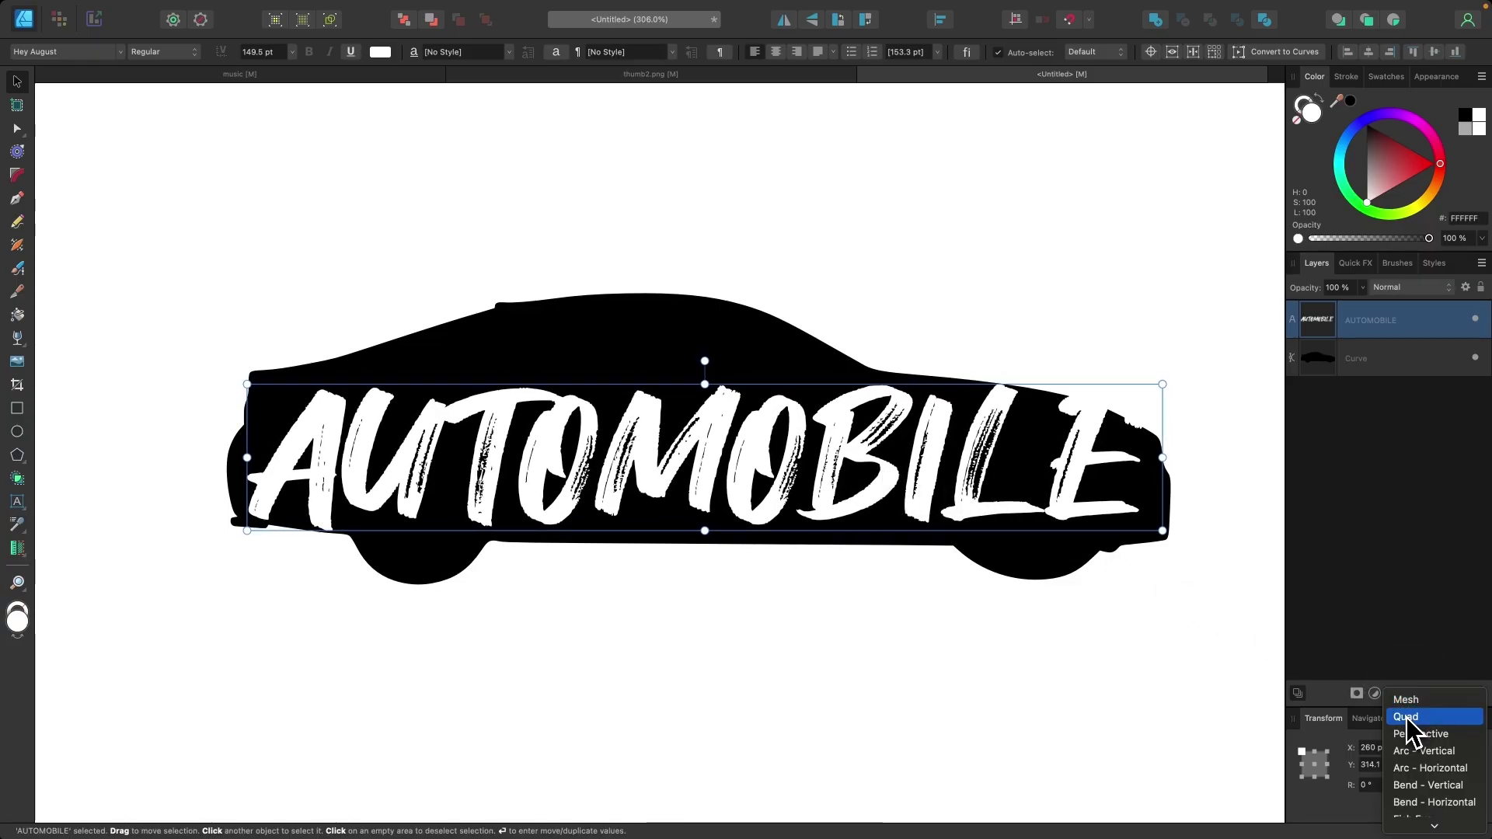
key(Escape)
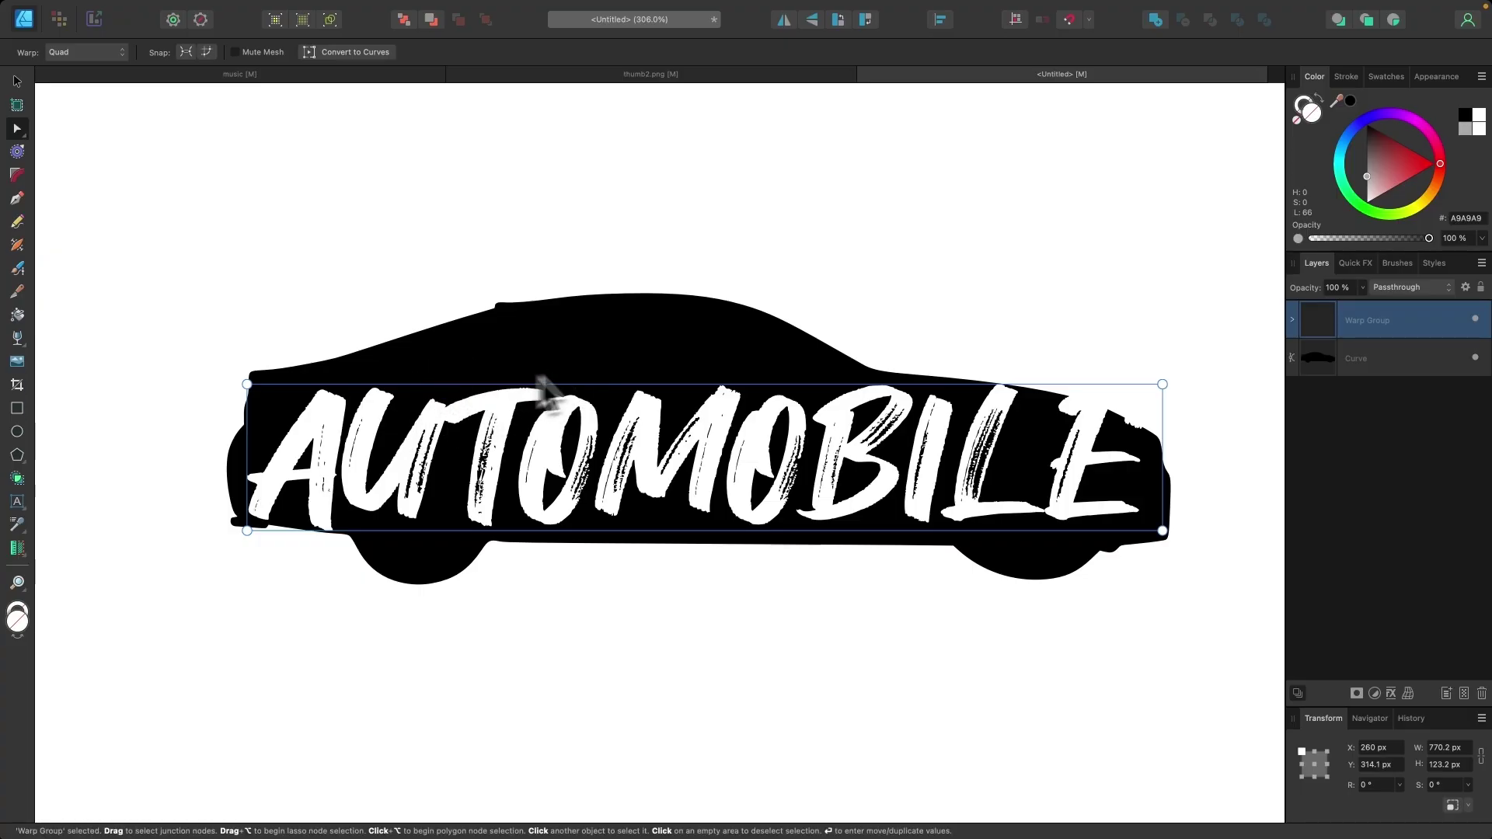
click(636, 385)
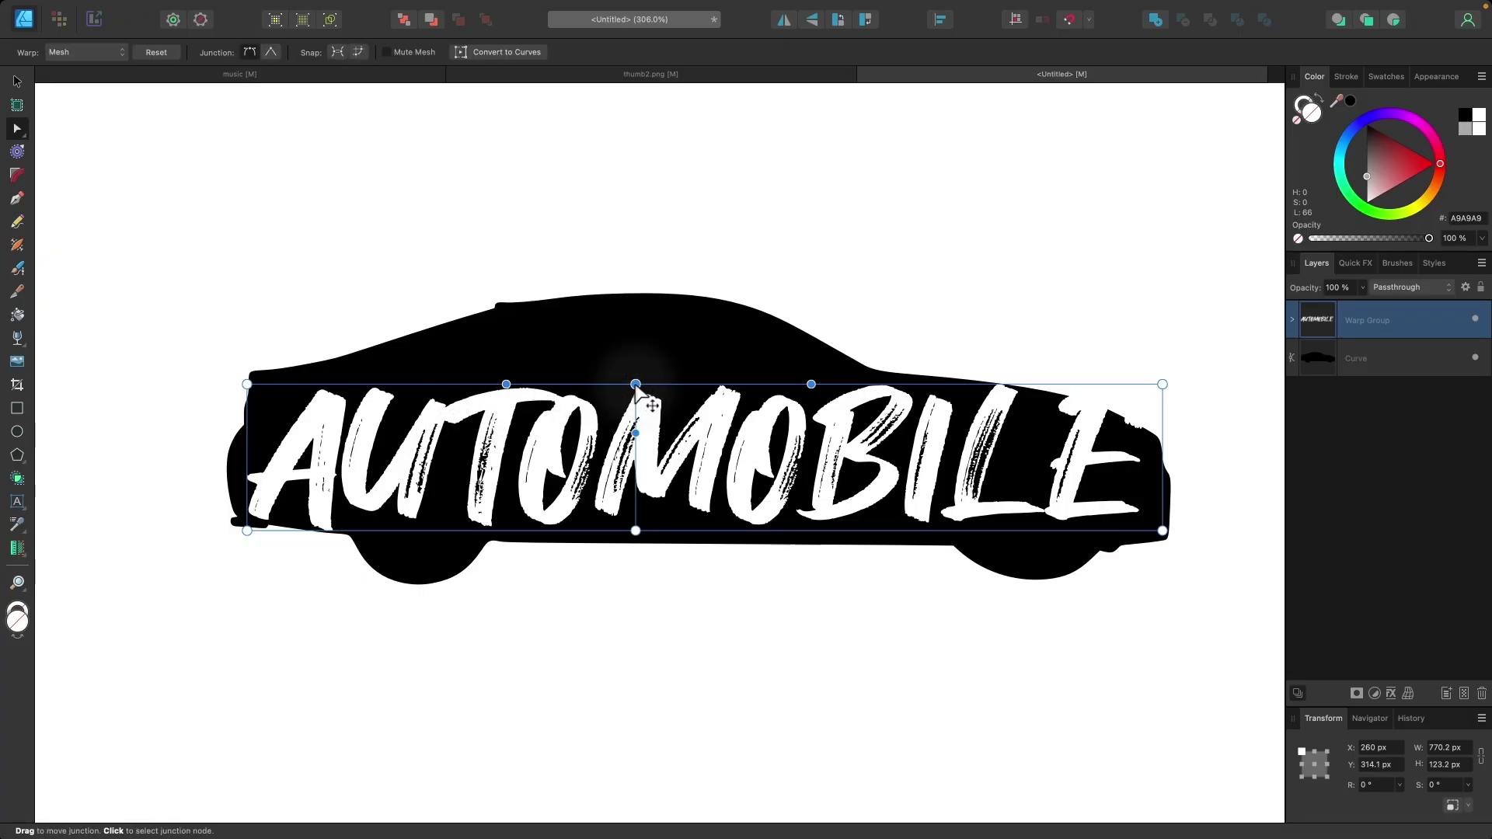
drag(636, 385, 635, 295)
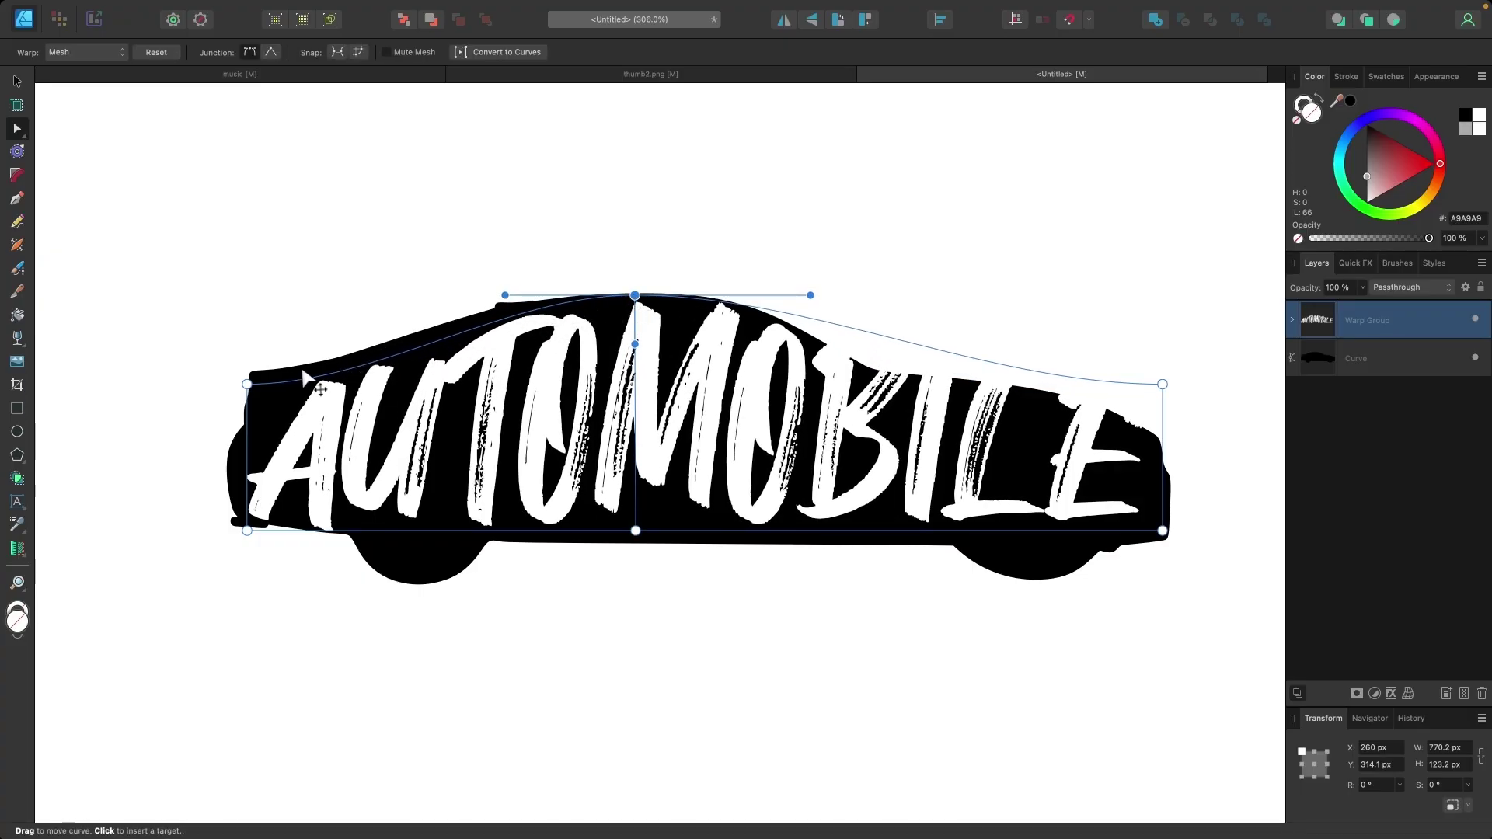
mouse_move(247, 384)
mouse_down()
mouse_move(248, 334)
mouse_move(248, 375)
mouse_up()
drag(377, 376, 376, 372)
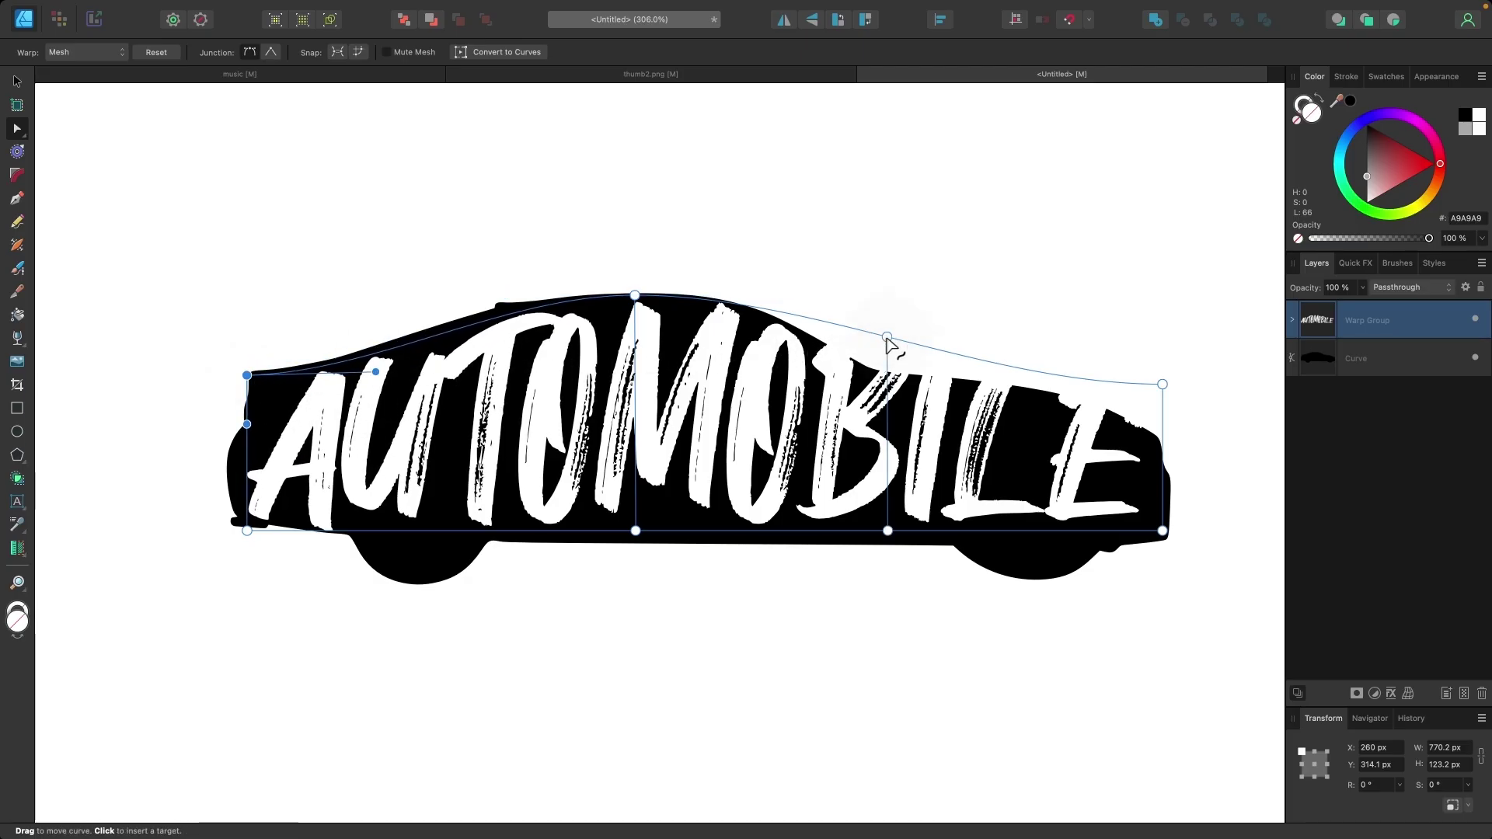
drag(888, 339, 876, 373)
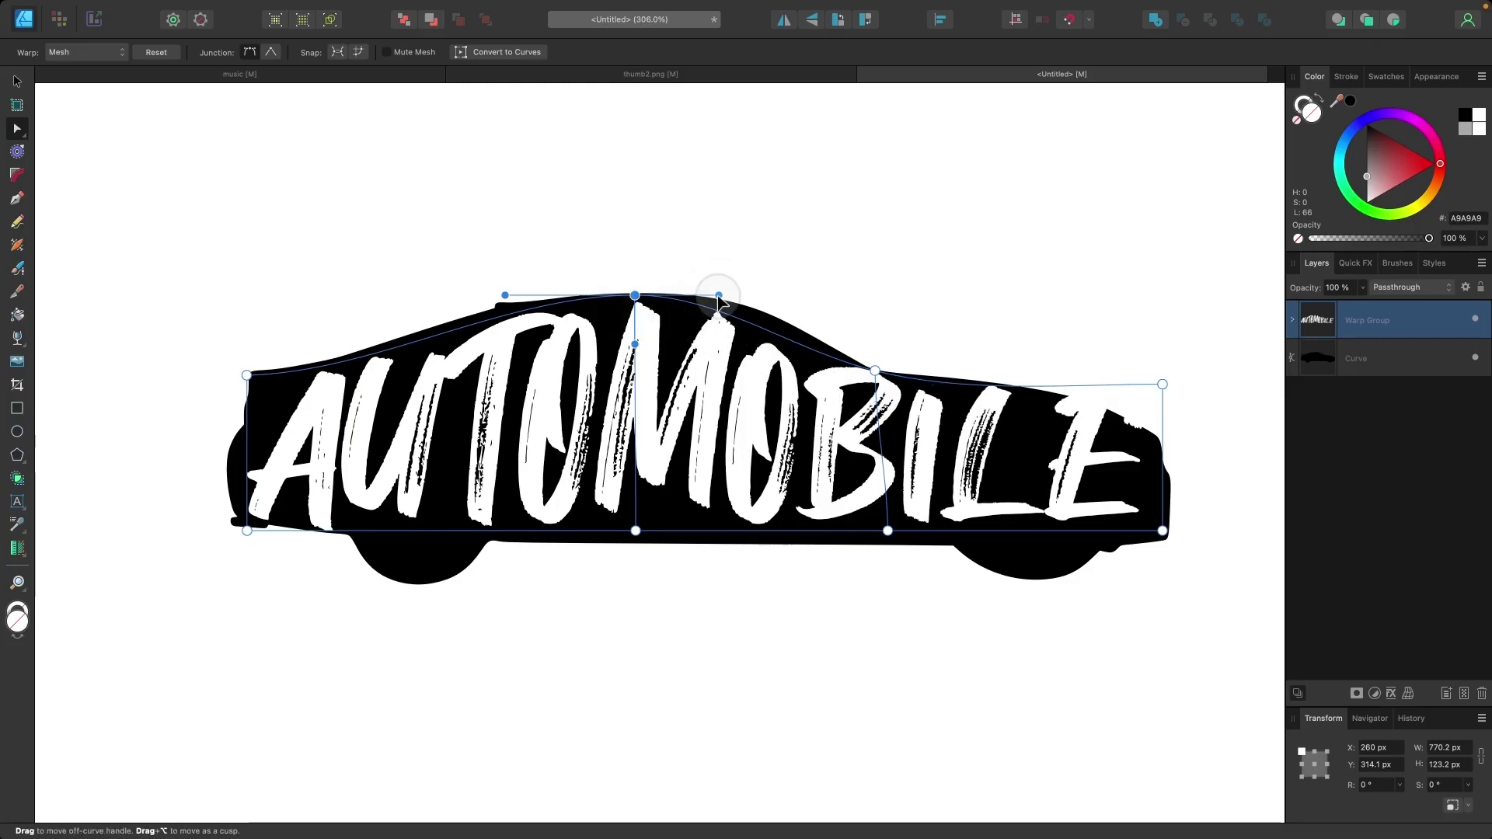
drag(718, 297, 777, 297)
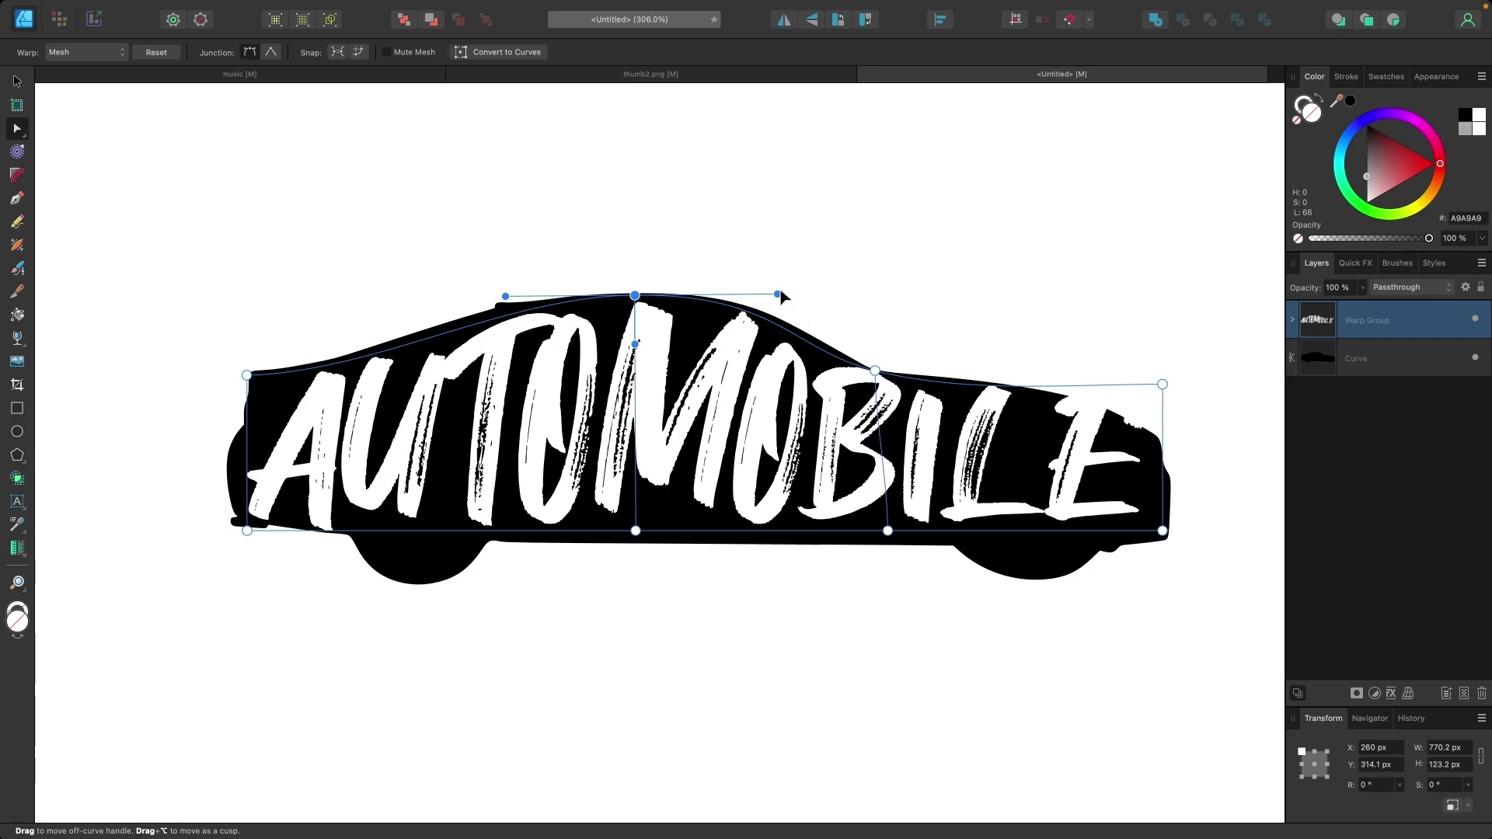
Lower the rear top corner to the rear deck and fine-tune the roof curve front and back
scroll(1130, 511, up, 3)
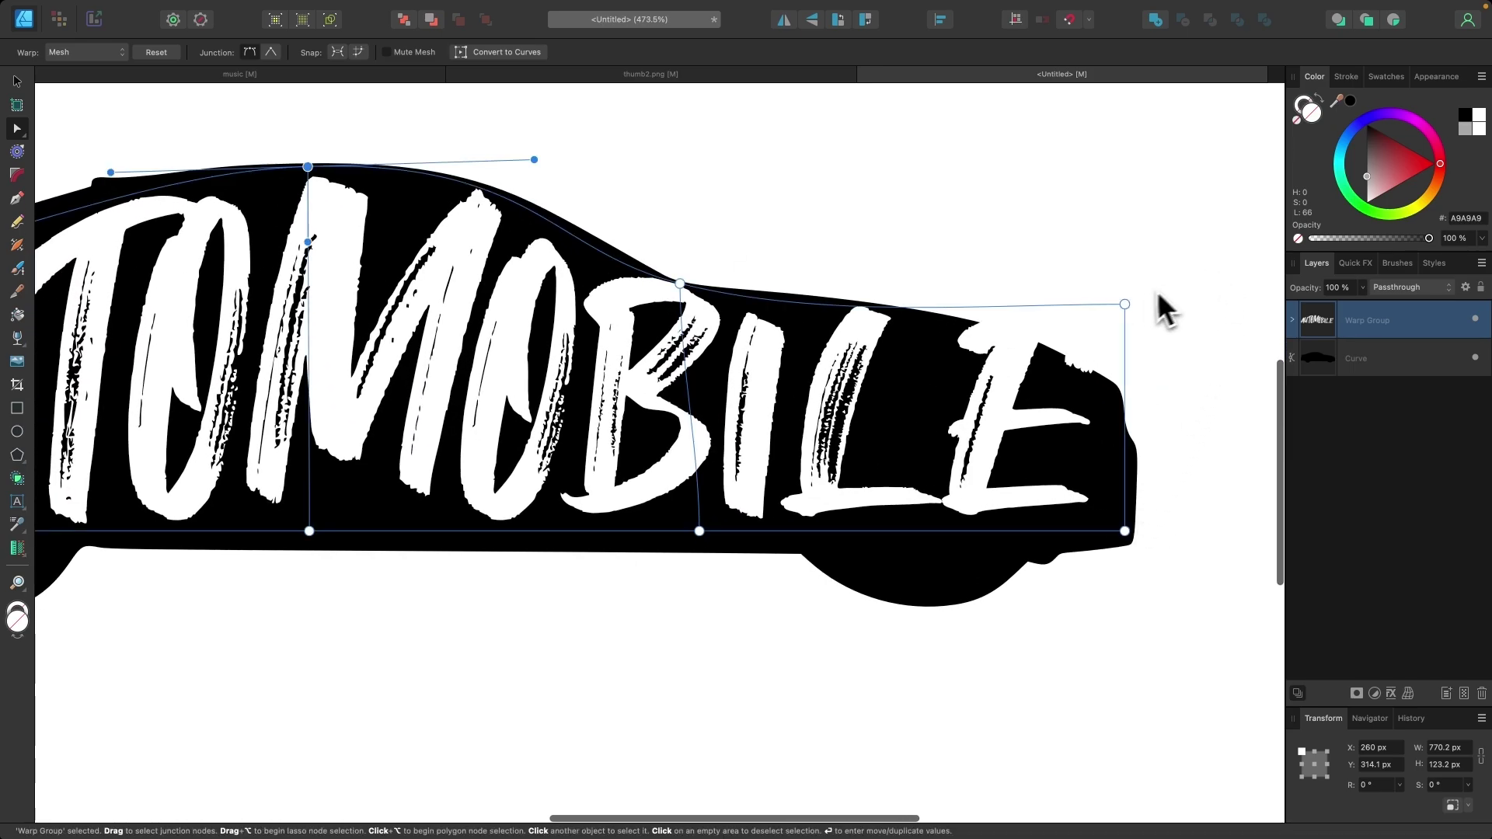
drag(1124, 304, 1114, 390)
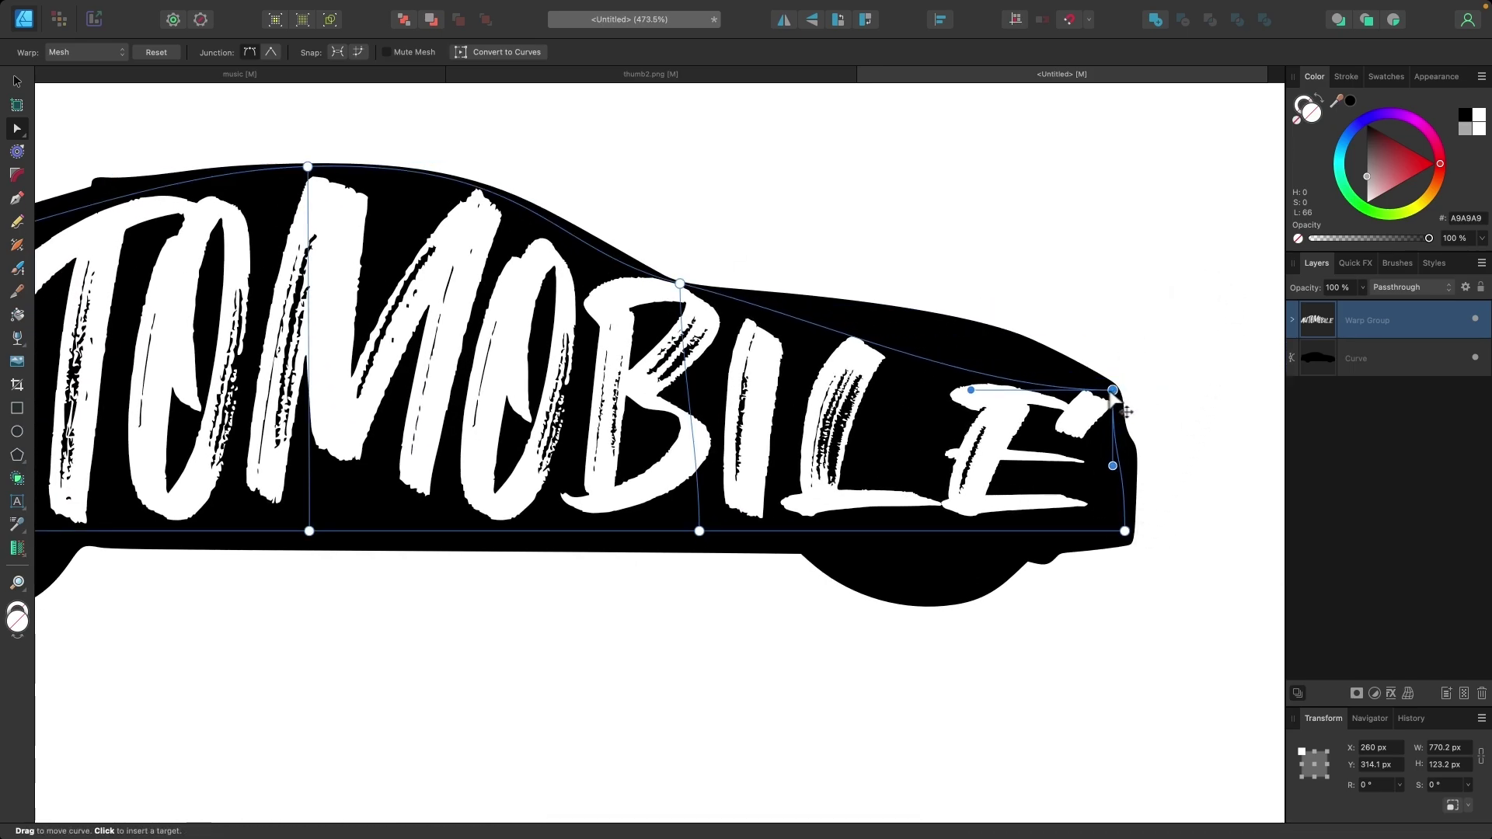
drag(972, 392, 997, 303)
click(680, 284)
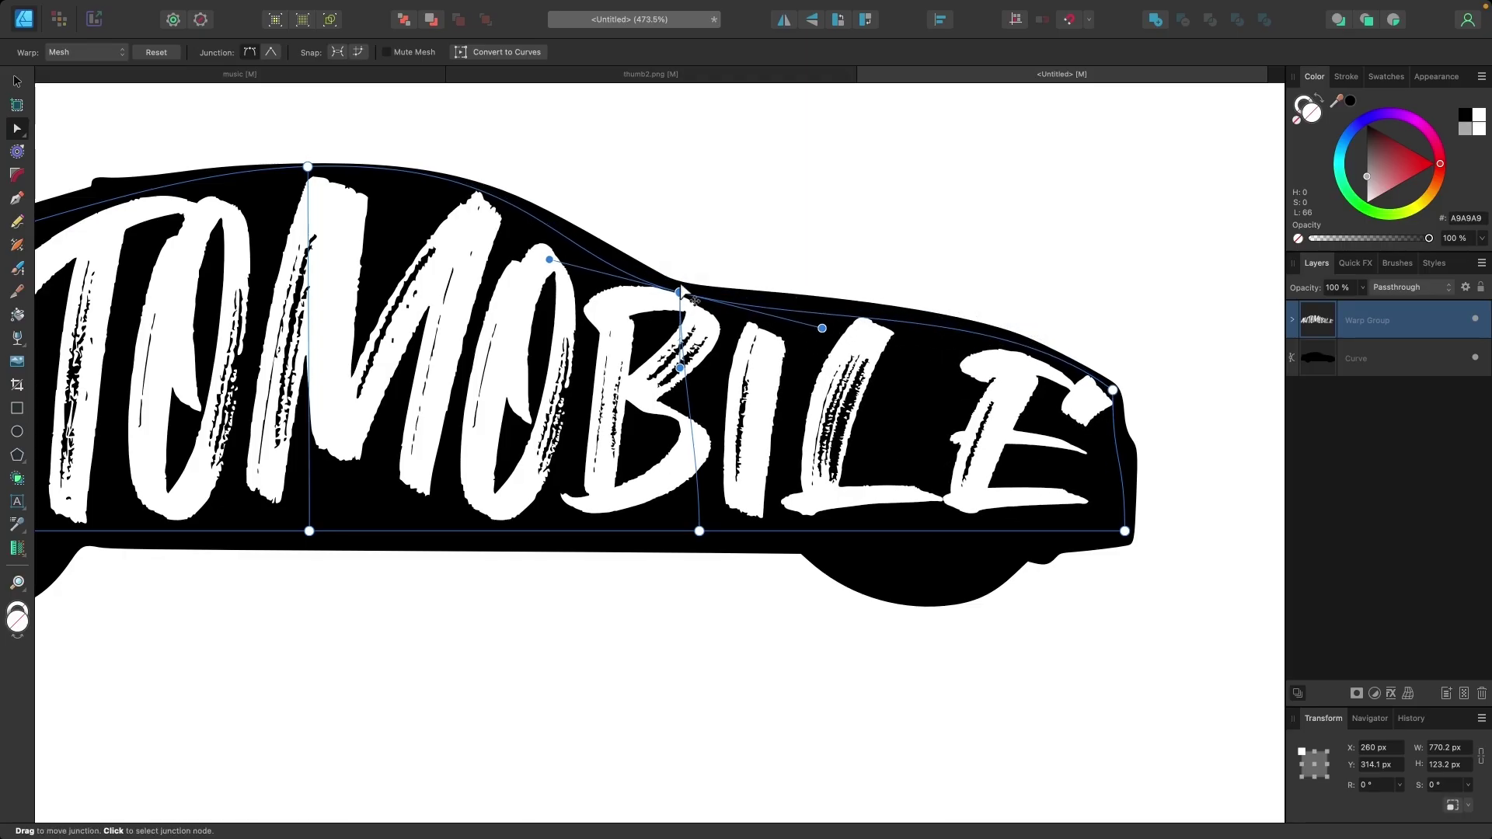
drag(823, 321, 809, 313)
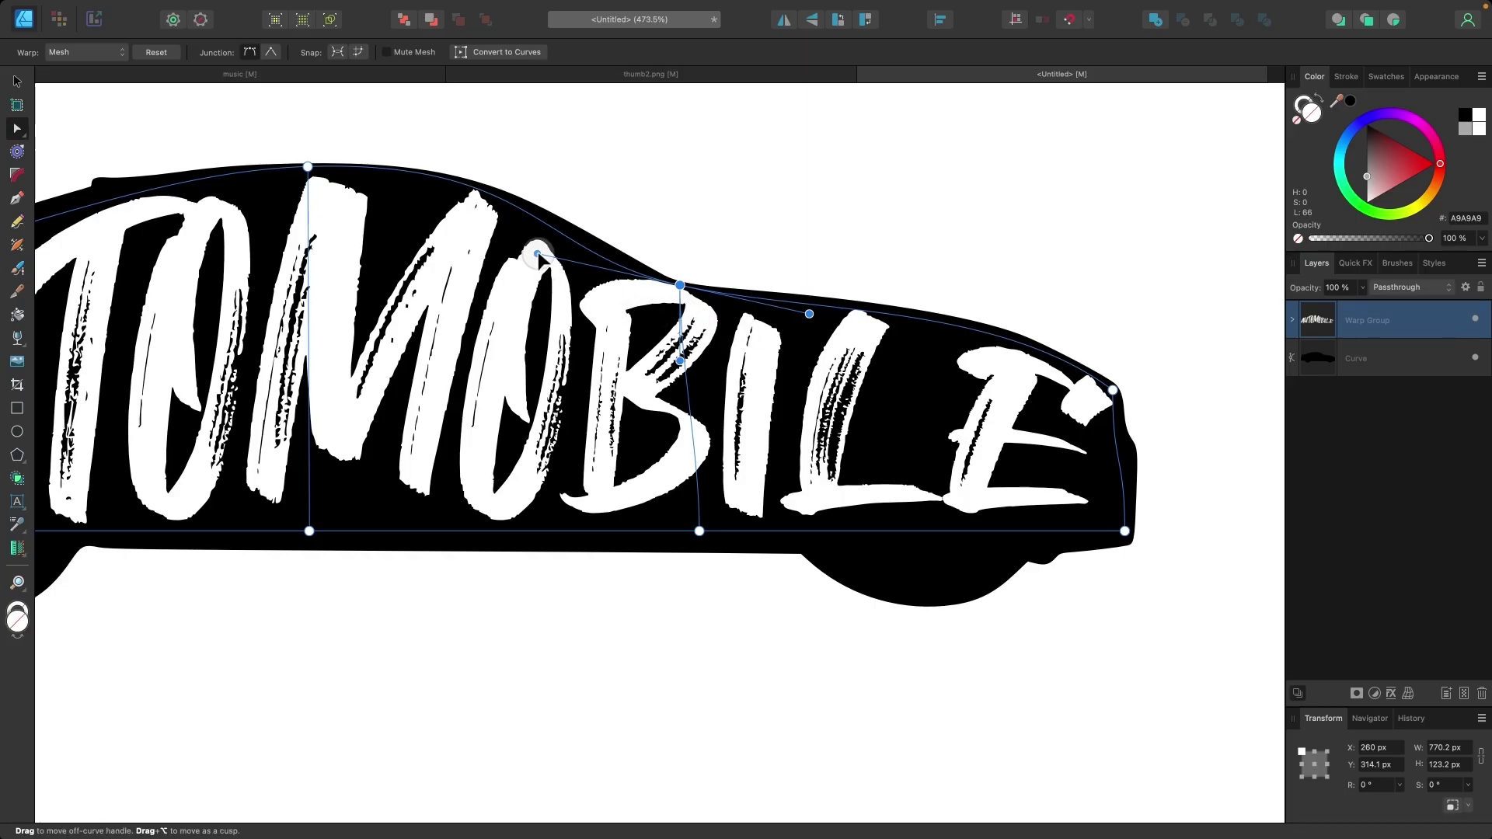
drag(537, 253, 574, 261)
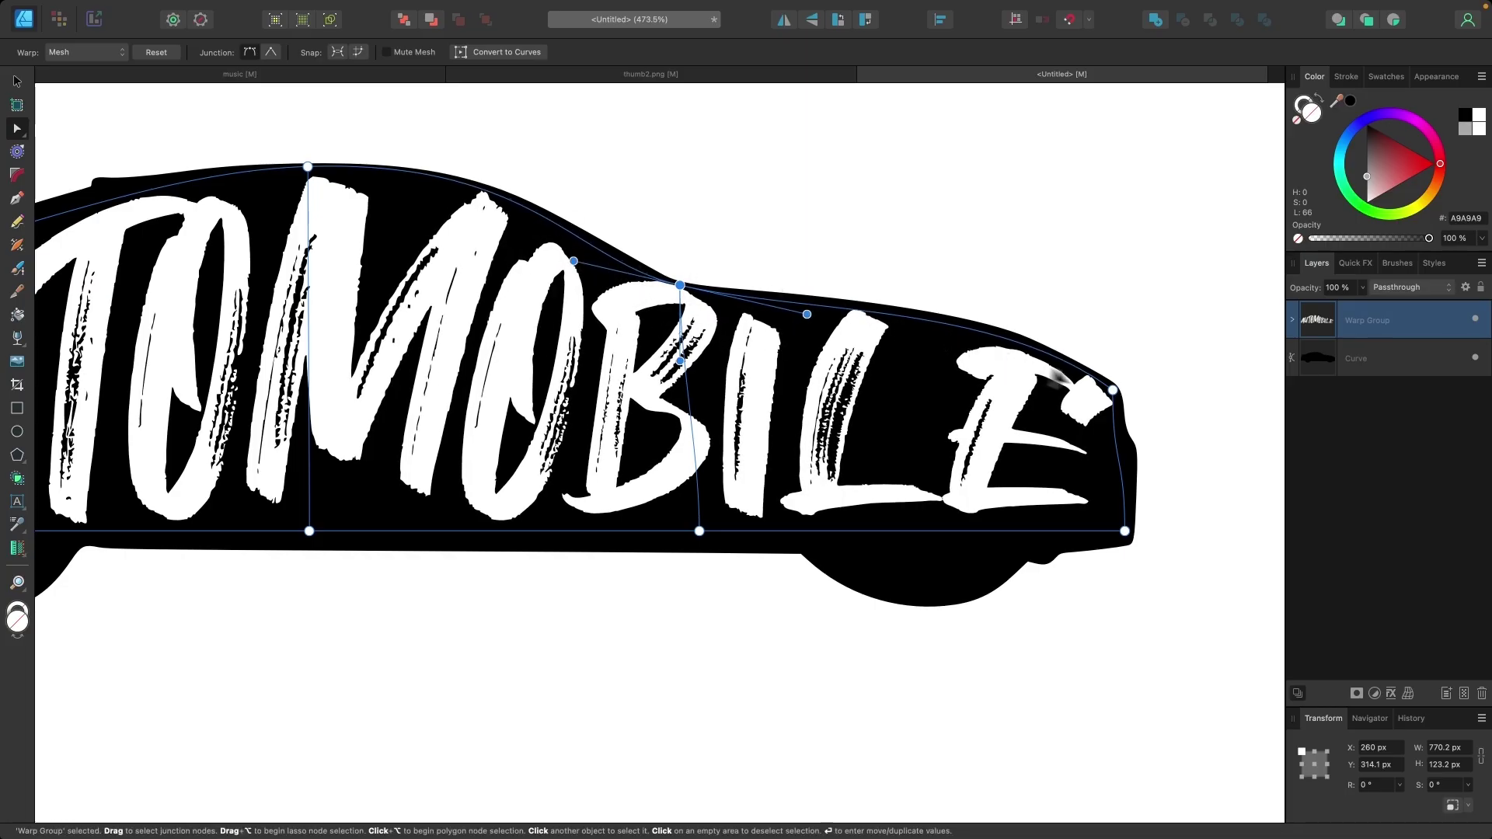
scroll(1117, 478, up, 4)
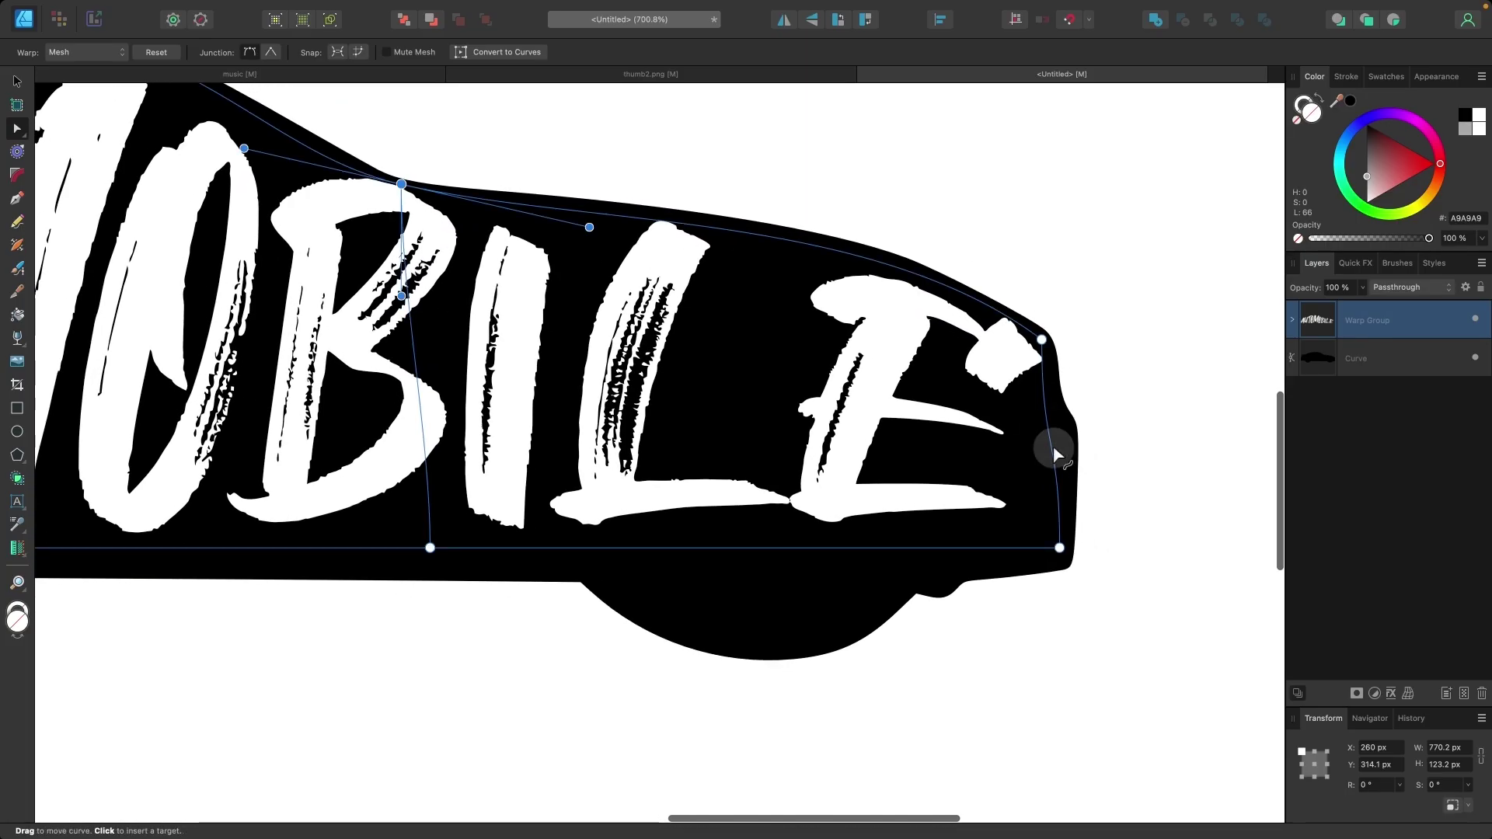
Bow AUTOMOBILE's right mesh edge out to the car's rear and lower the bottom-right corner
mouse_move(1054, 453)
mouse_down()
mouse_move(1072, 452)
mouse_move(1075, 407)
mouse_move(1074, 445)
mouse_up()
drag(1059, 548, 1056, 565)
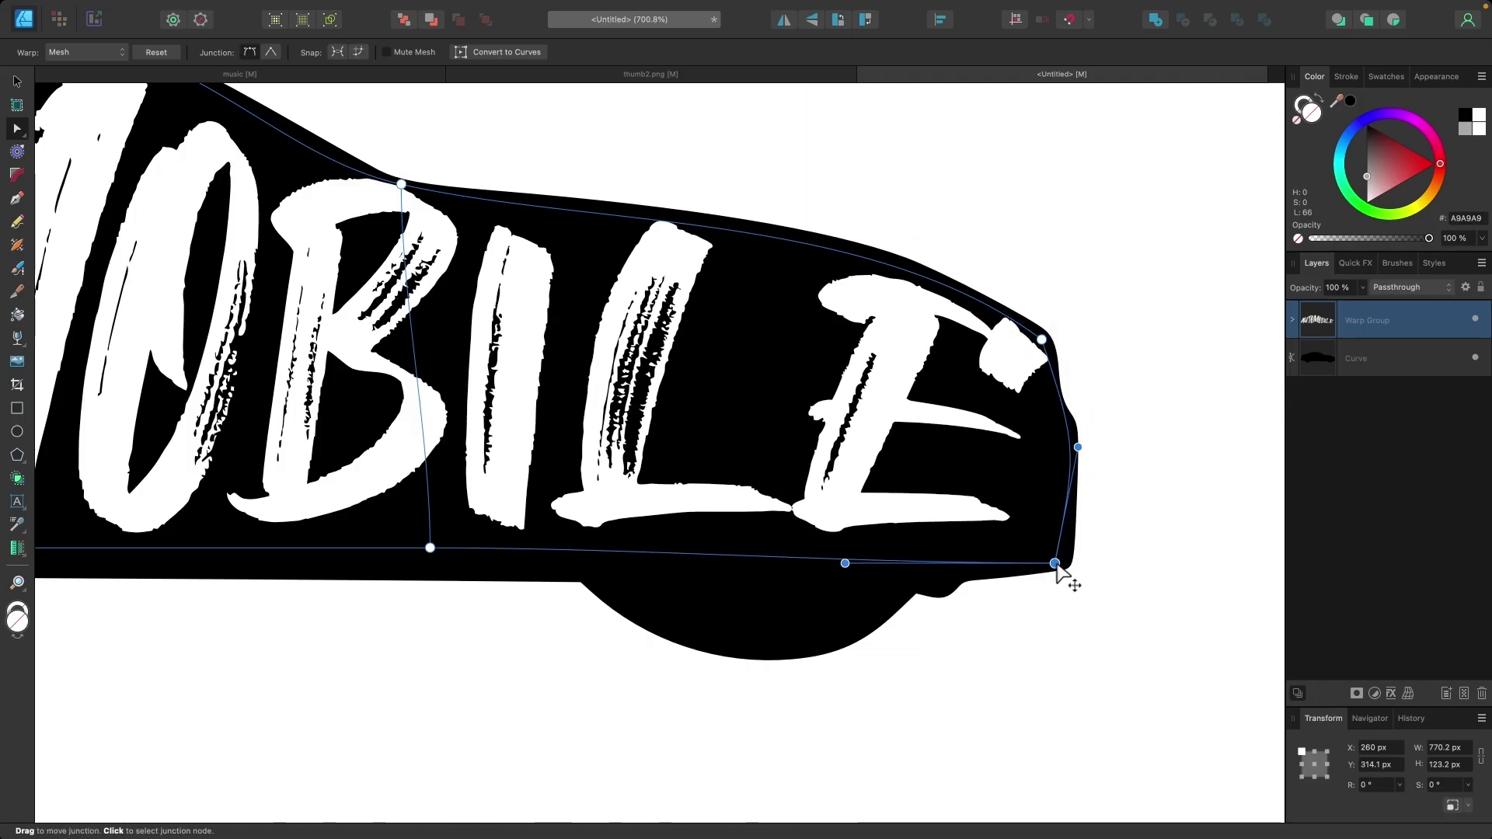
scroll(882, 505, down, 3)
scroll(699, 481, left, 10)
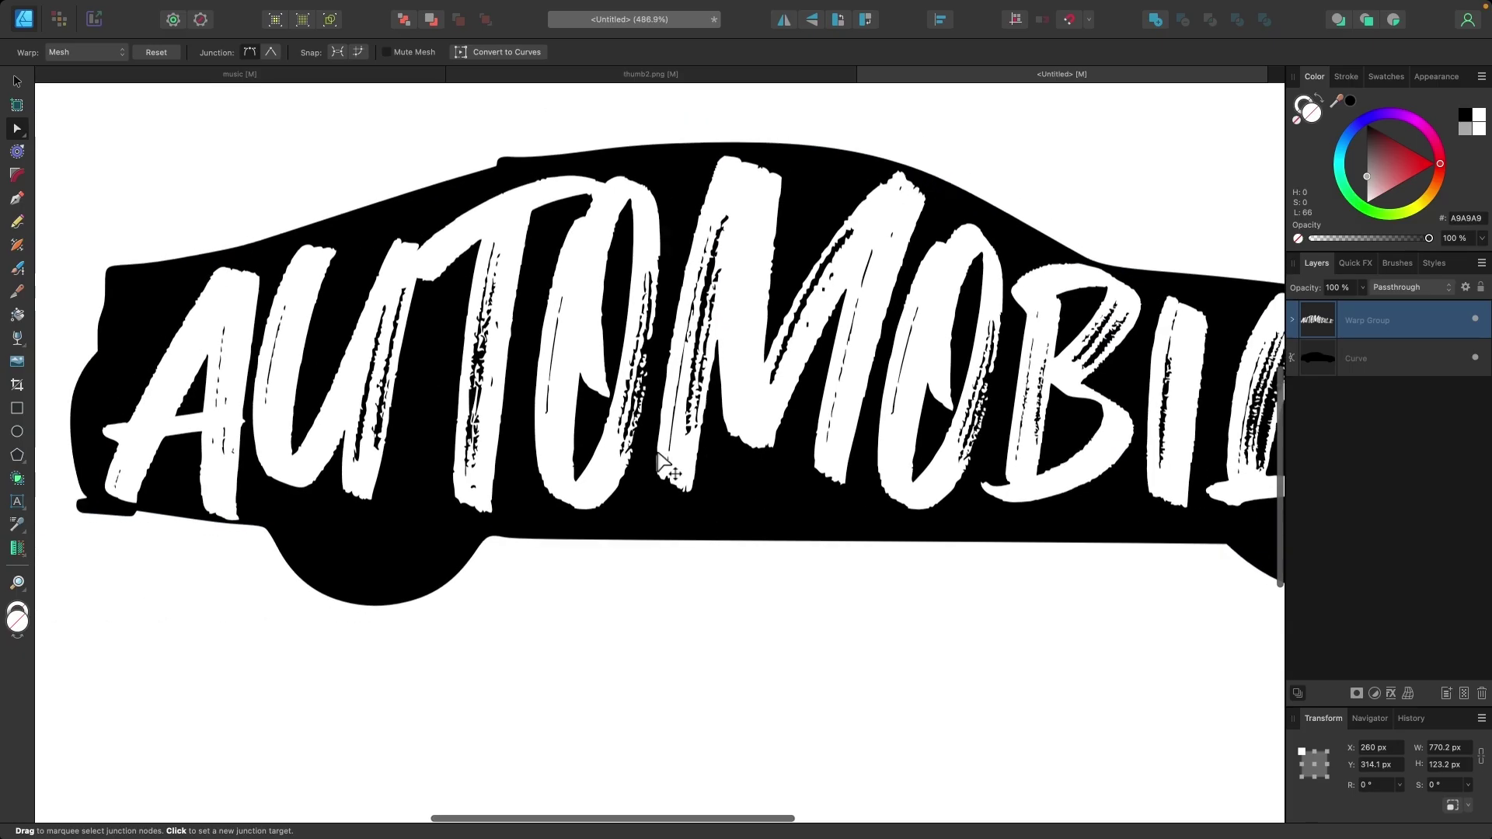
Refit the front-left corner and nudge the bottom-middle point down so the A follows the lower body line
click(345, 294)
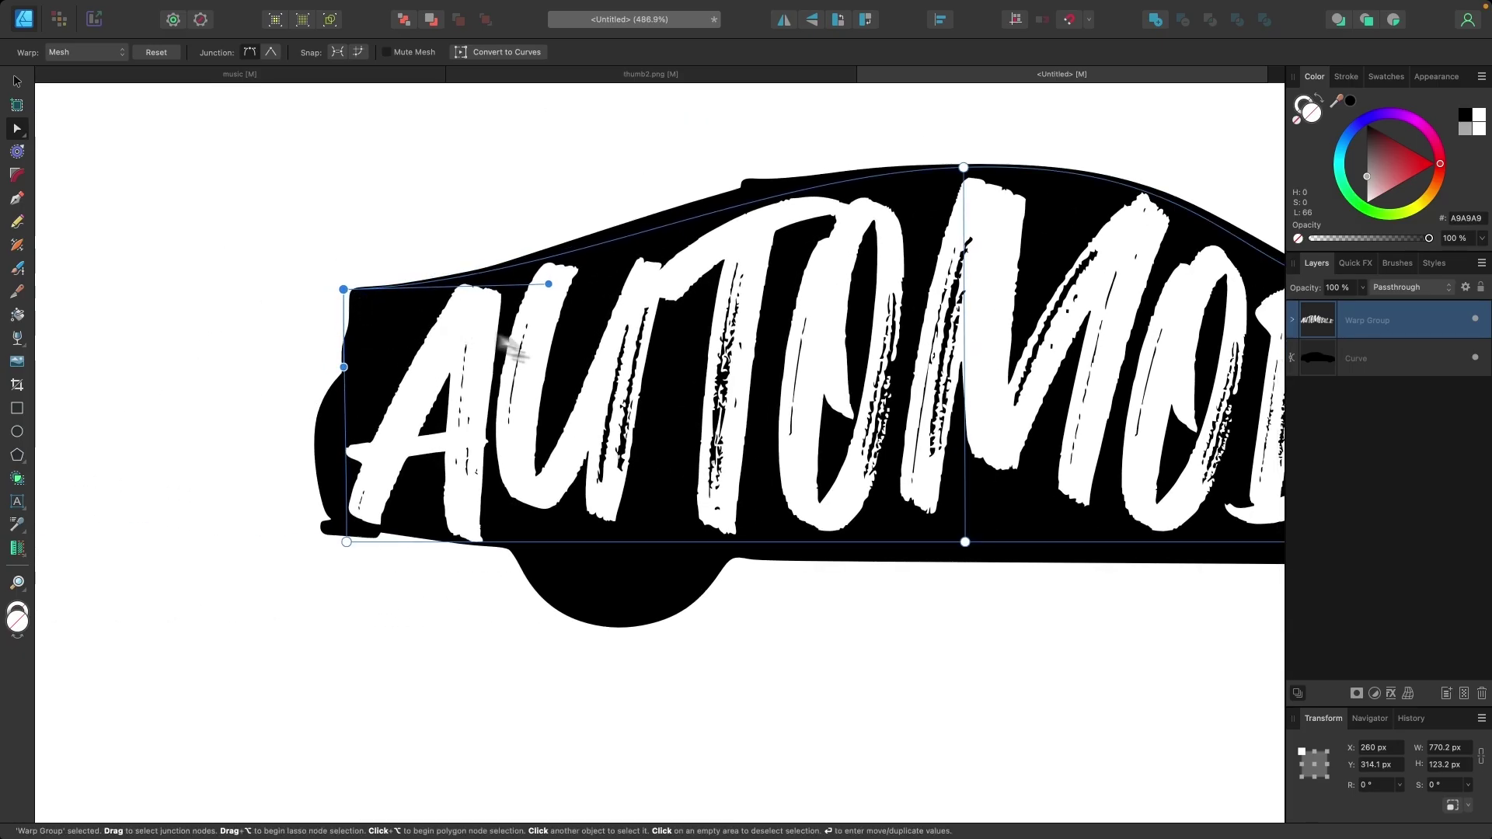
scroll(579, 361, down, 2)
scroll(1166, 330, up, 2)
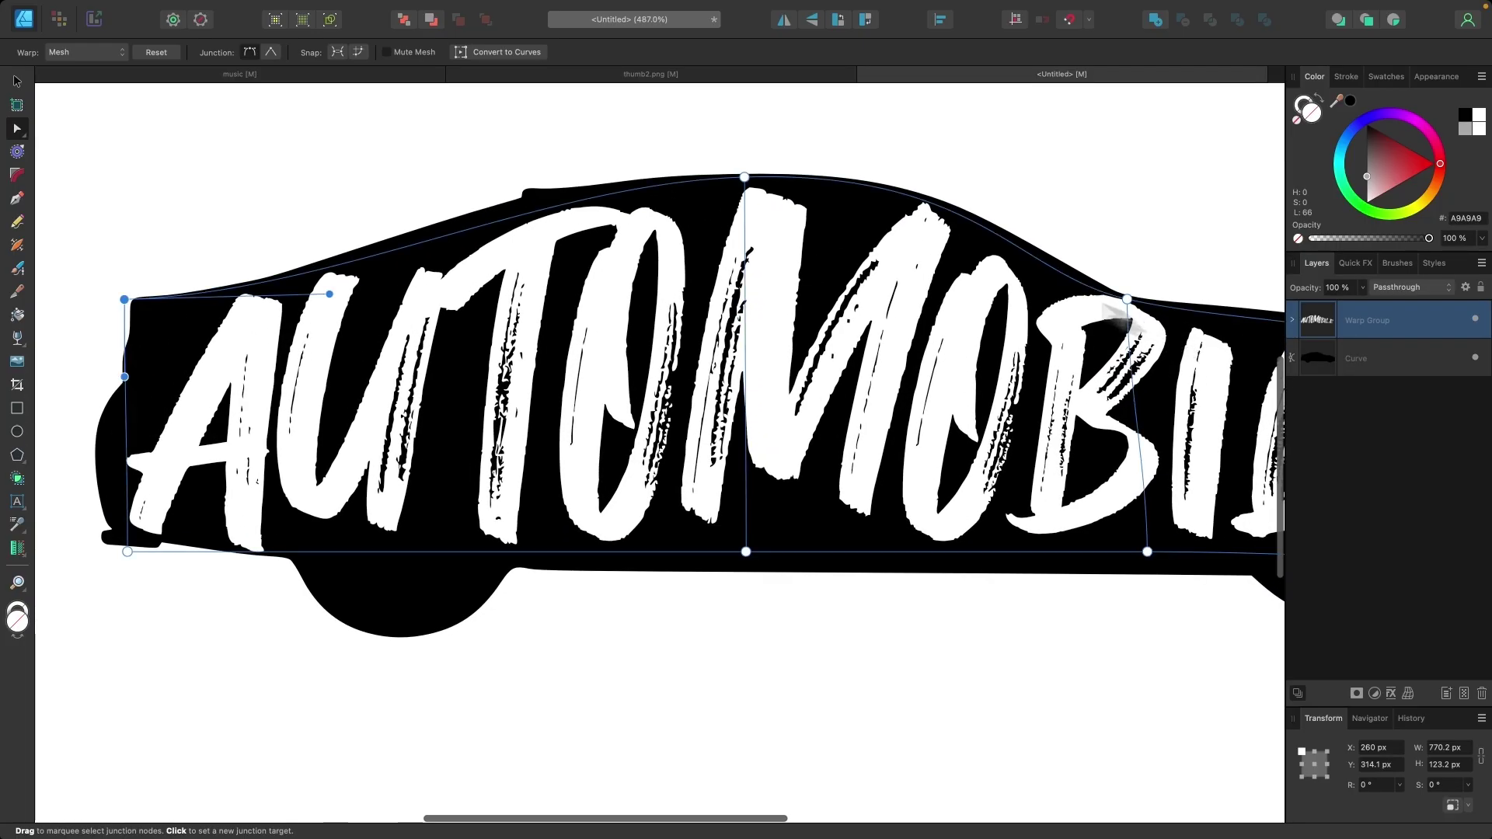
scroll(682, 167, down, 2)
scroll(682, 166, left, 2)
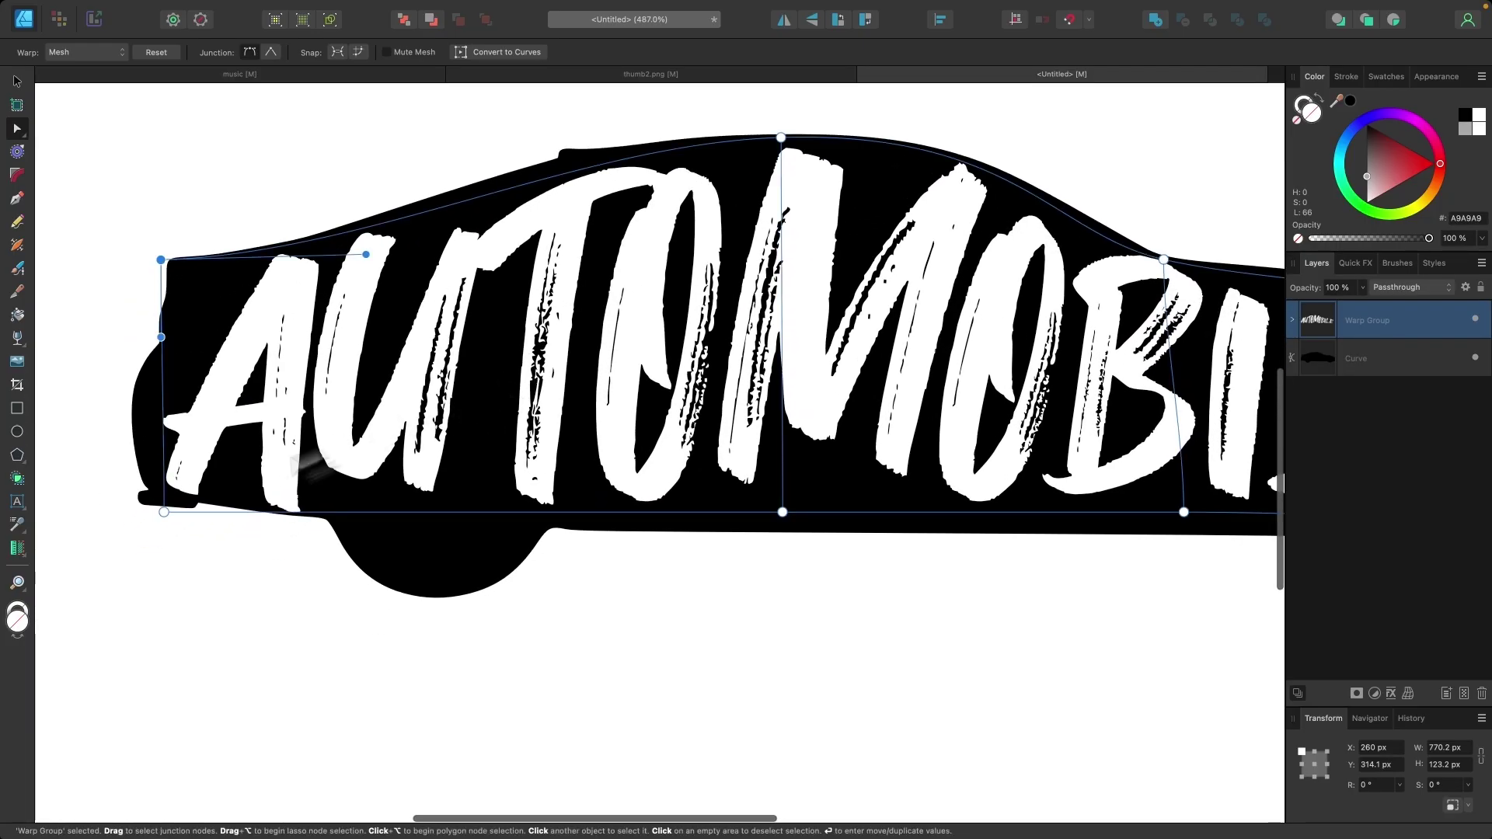
drag(163, 513, 160, 508)
scroll(676, 571, down, 1)
scroll(676, 571, right, 2)
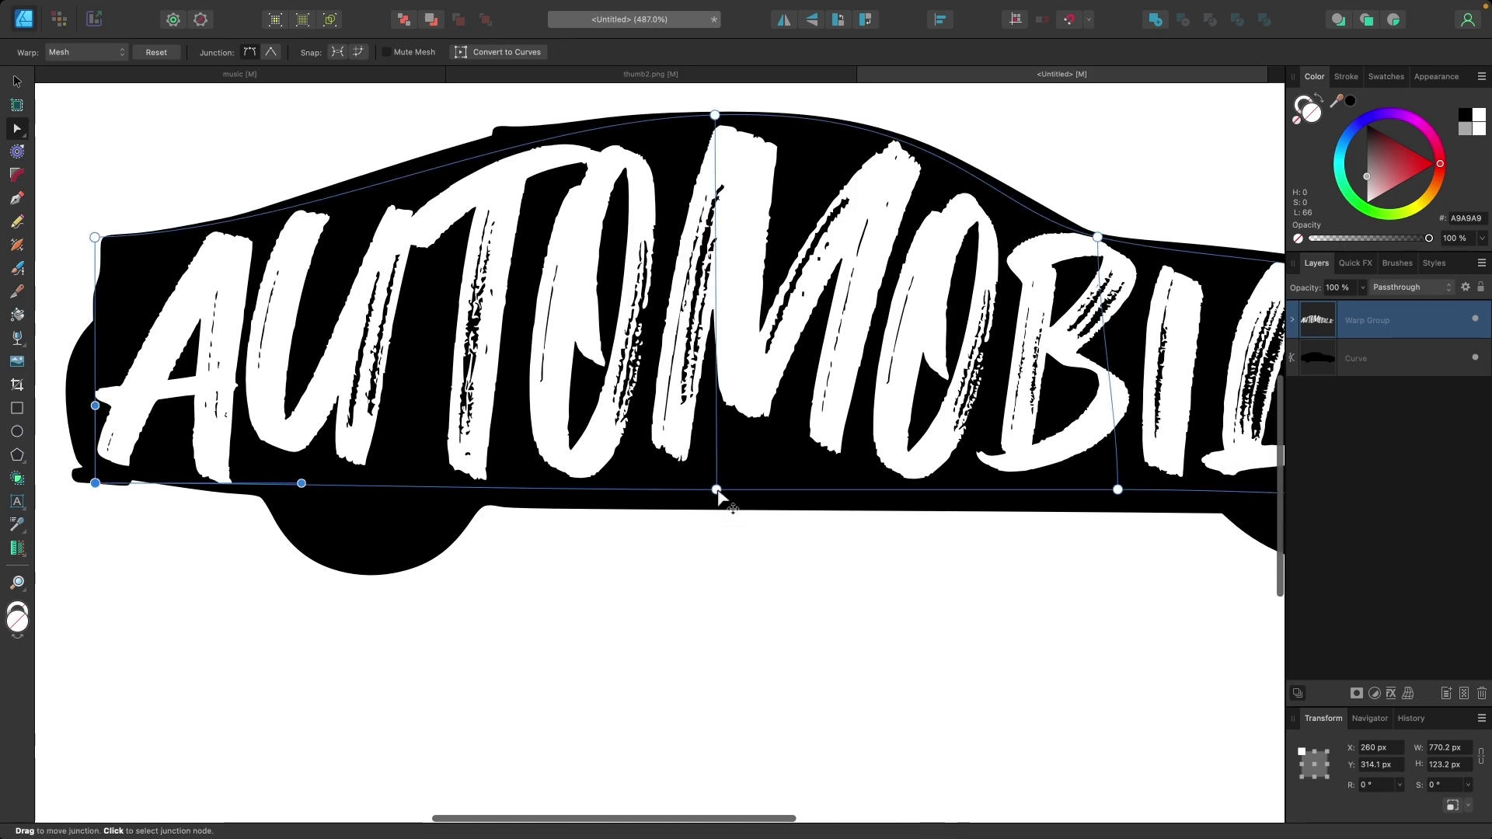
drag(717, 490, 716, 498)
scroll(643, 573, up, 5)
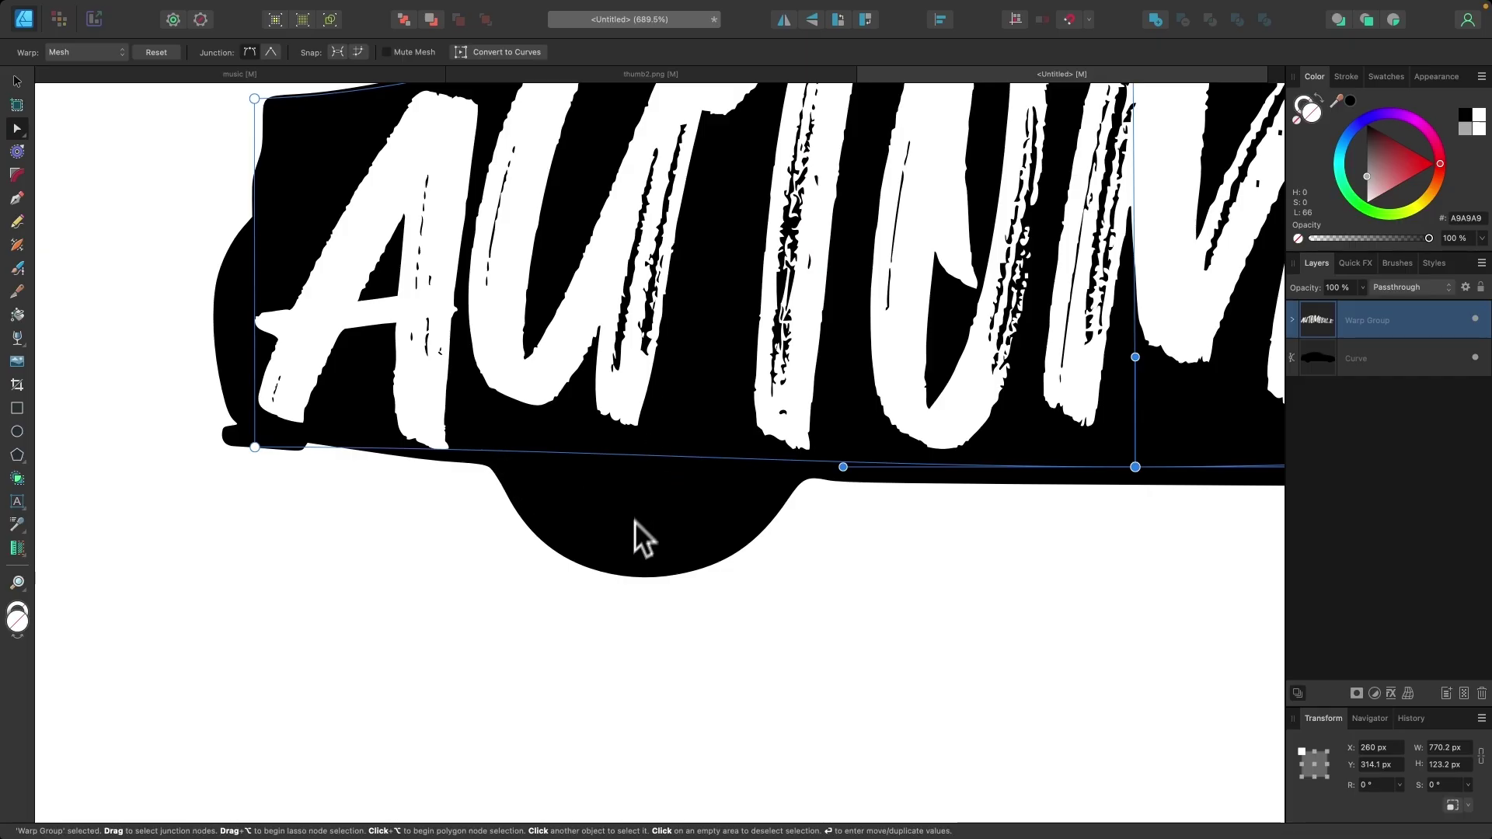
Add three bottom-edge points and pull the middle one down into the front wheel arch, shaping its curve
click(485, 452)
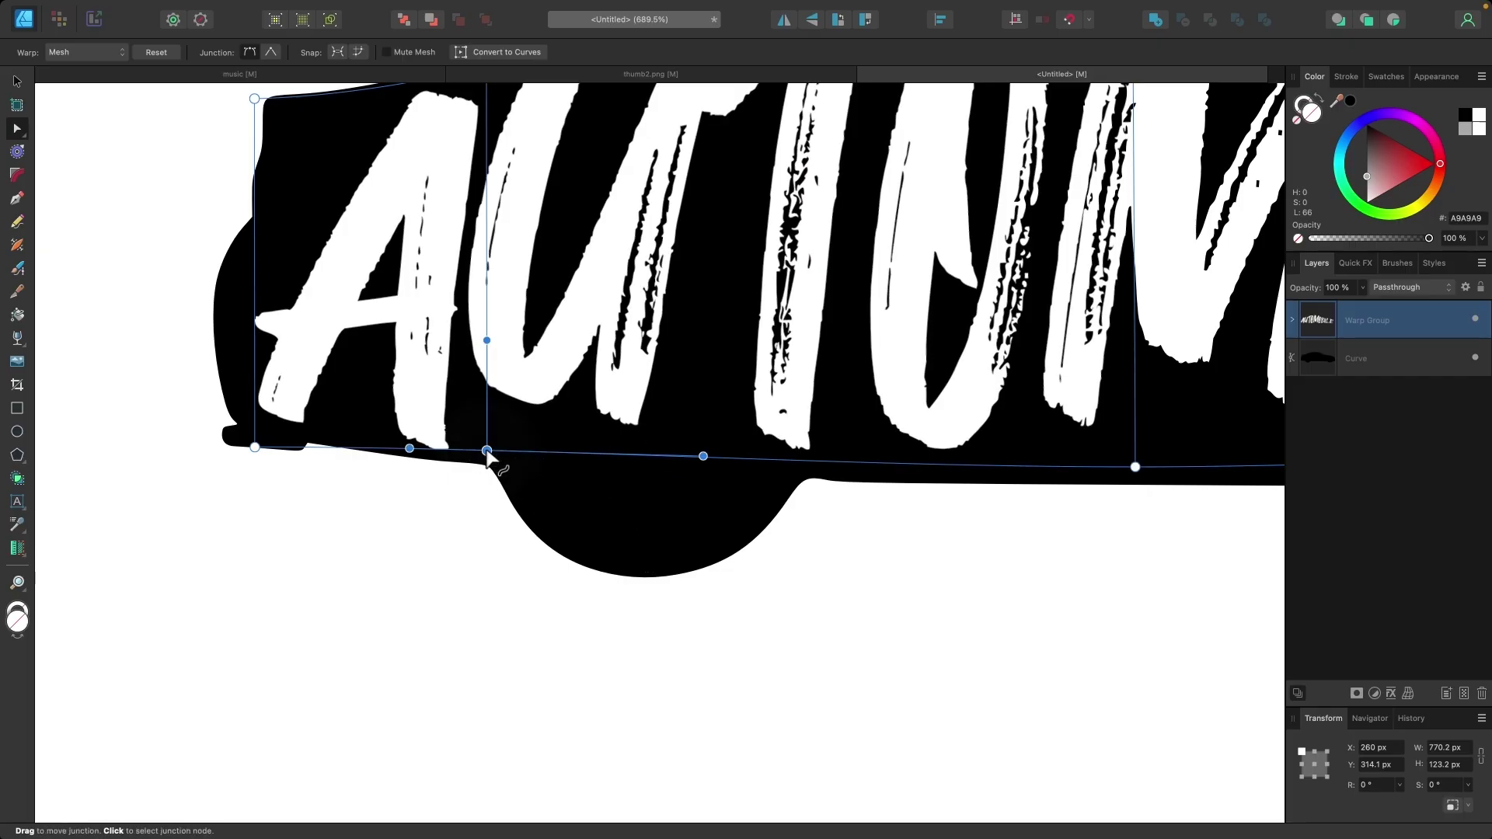
click(811, 461)
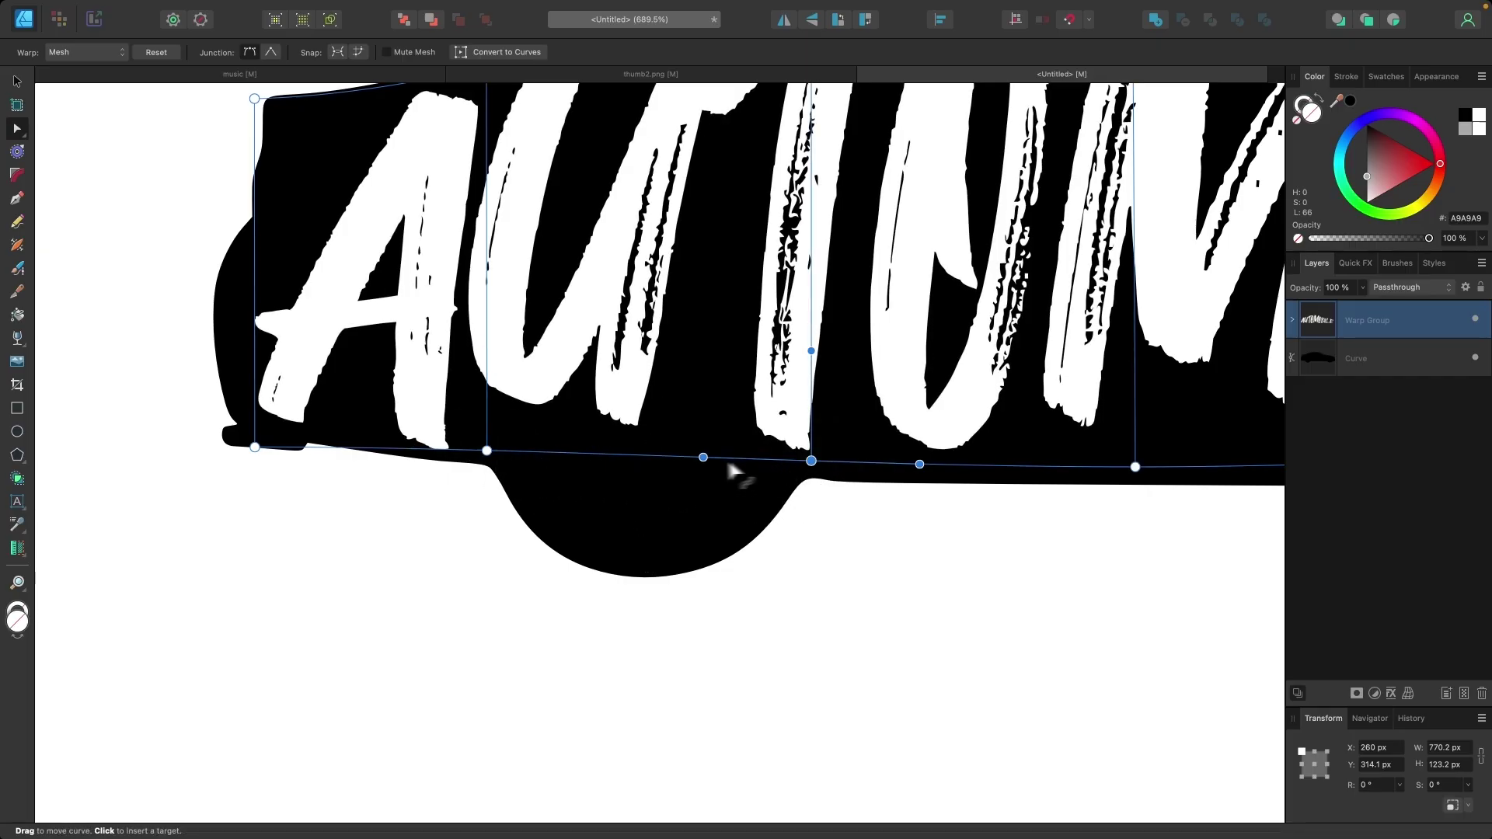
click(650, 451)
drag(652, 455, 559, 562)
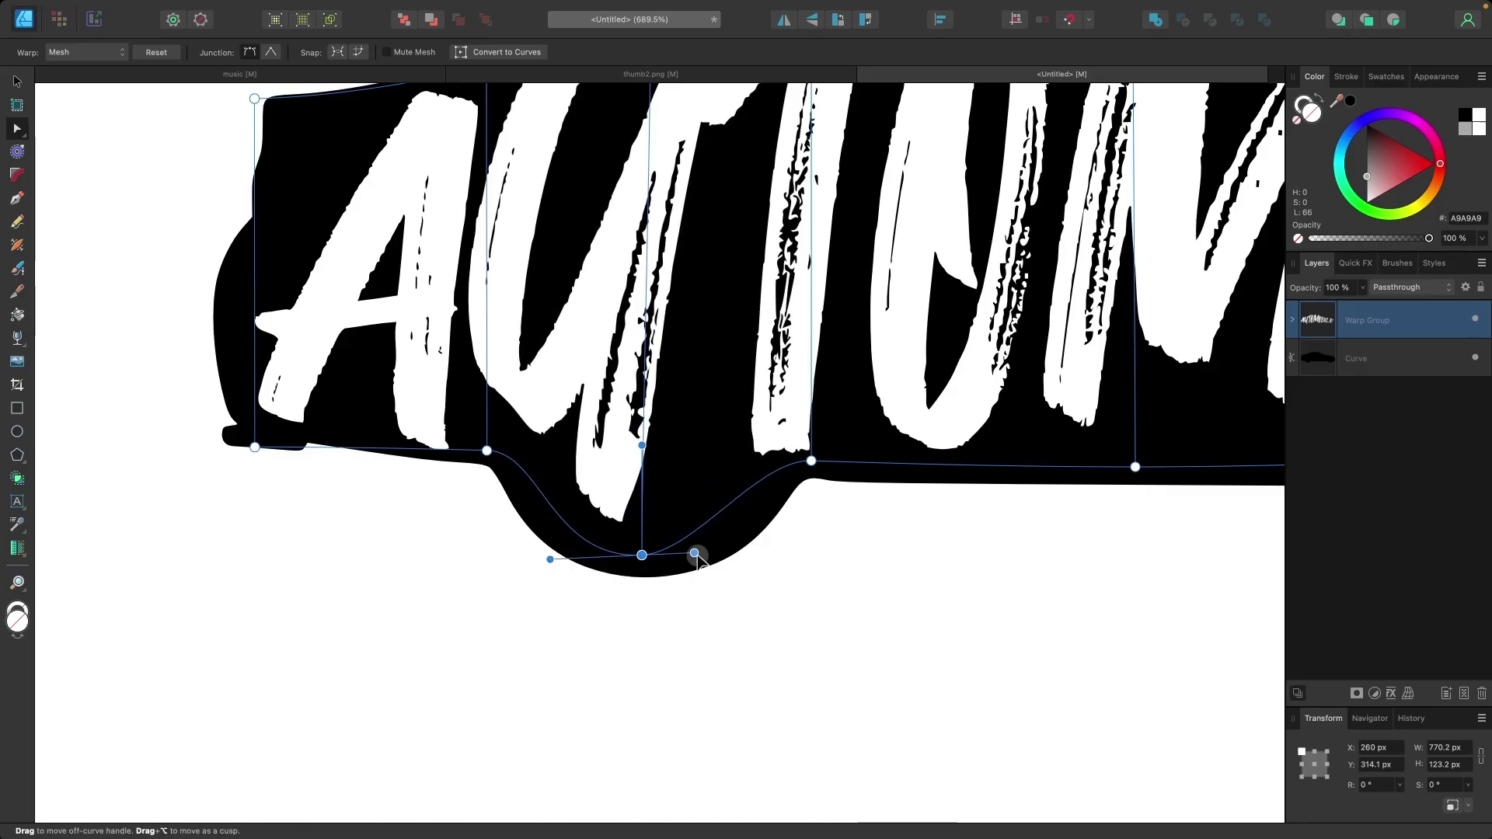
drag(694, 552, 754, 553)
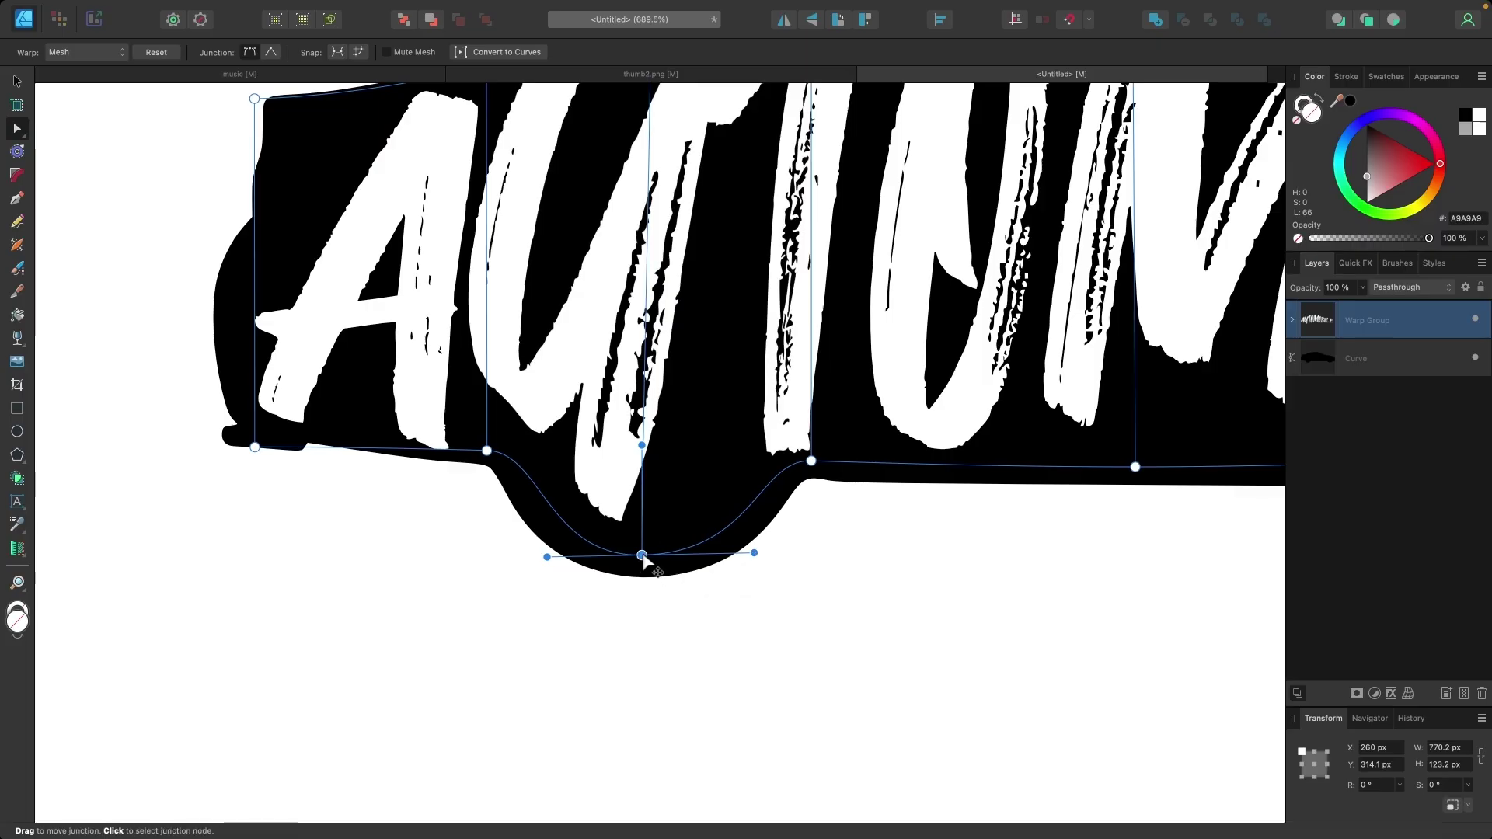
drag(644, 556, 643, 569)
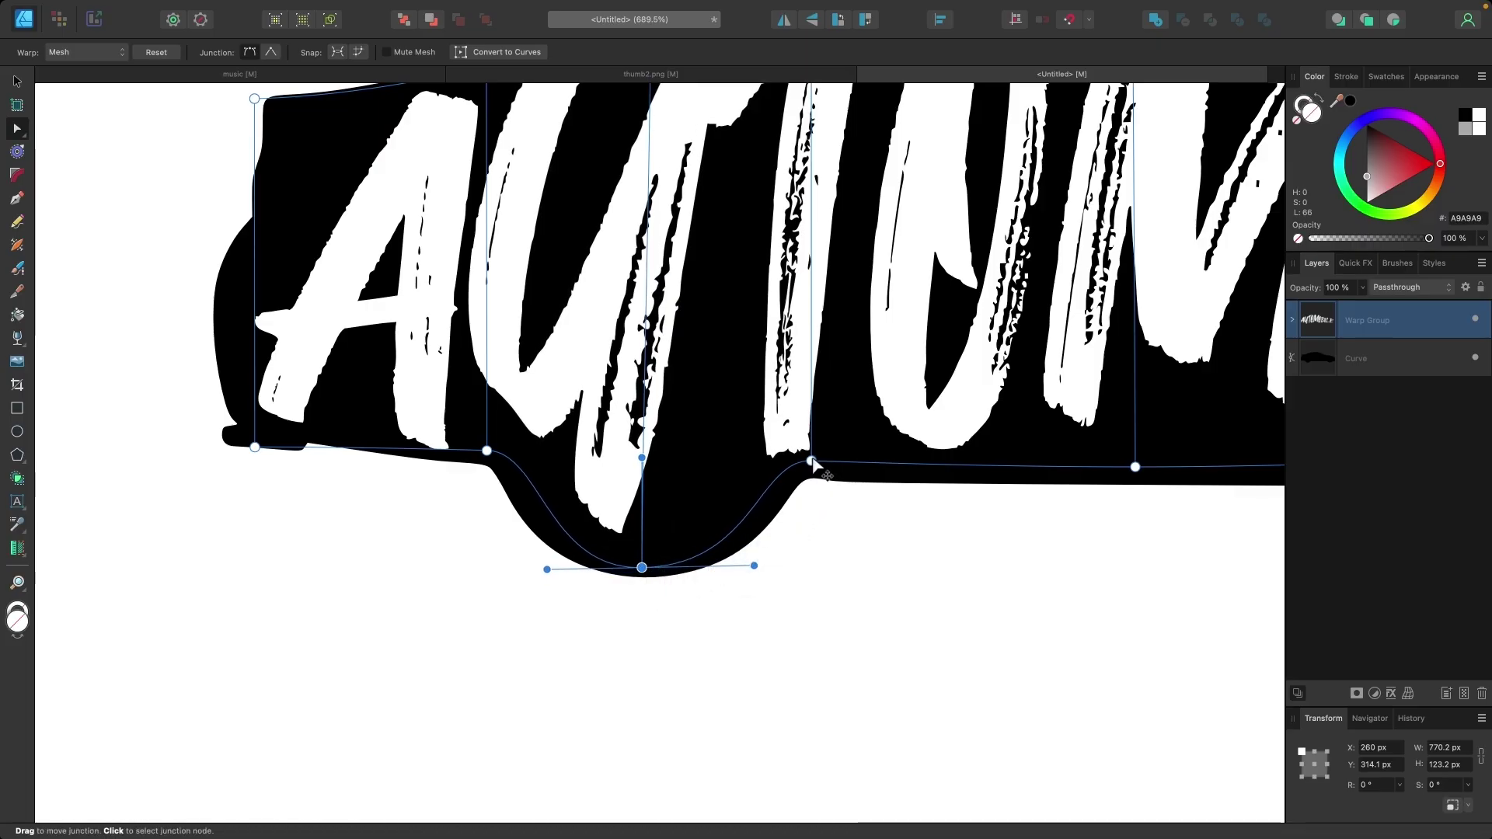
drag(757, 460, 772, 458)
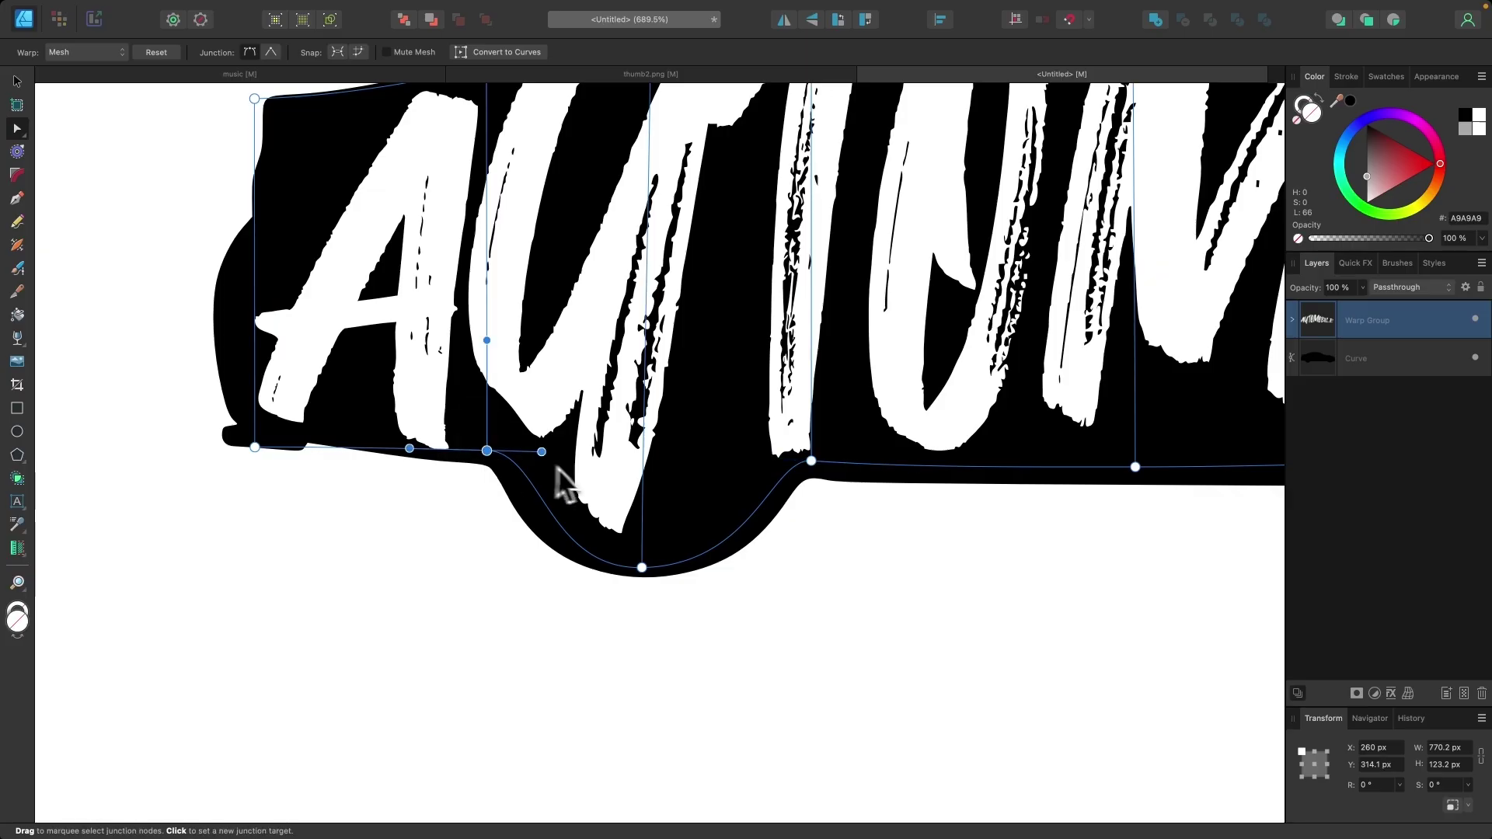
mouse_move(544, 457)
mouse_down()
mouse_move(523, 439)
mouse_move(542, 453)
mouse_up()
scroll(513, 454, down, 5)
scroll(820, 552, right, 3)
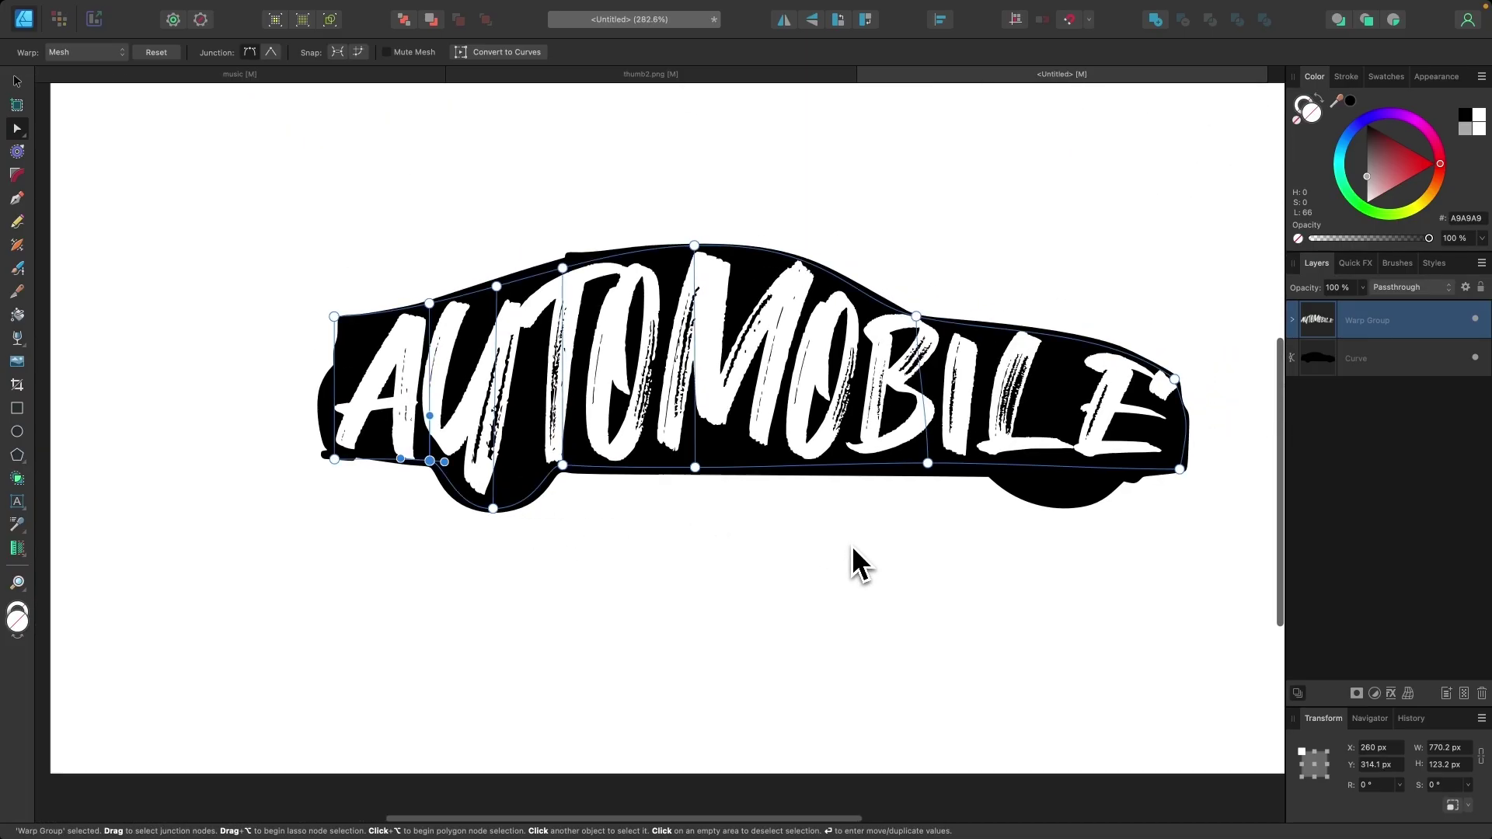
Nudge two of AUTOMOBILE's bottom mesh points slightly down into place
scroll(1075, 559, up, 4)
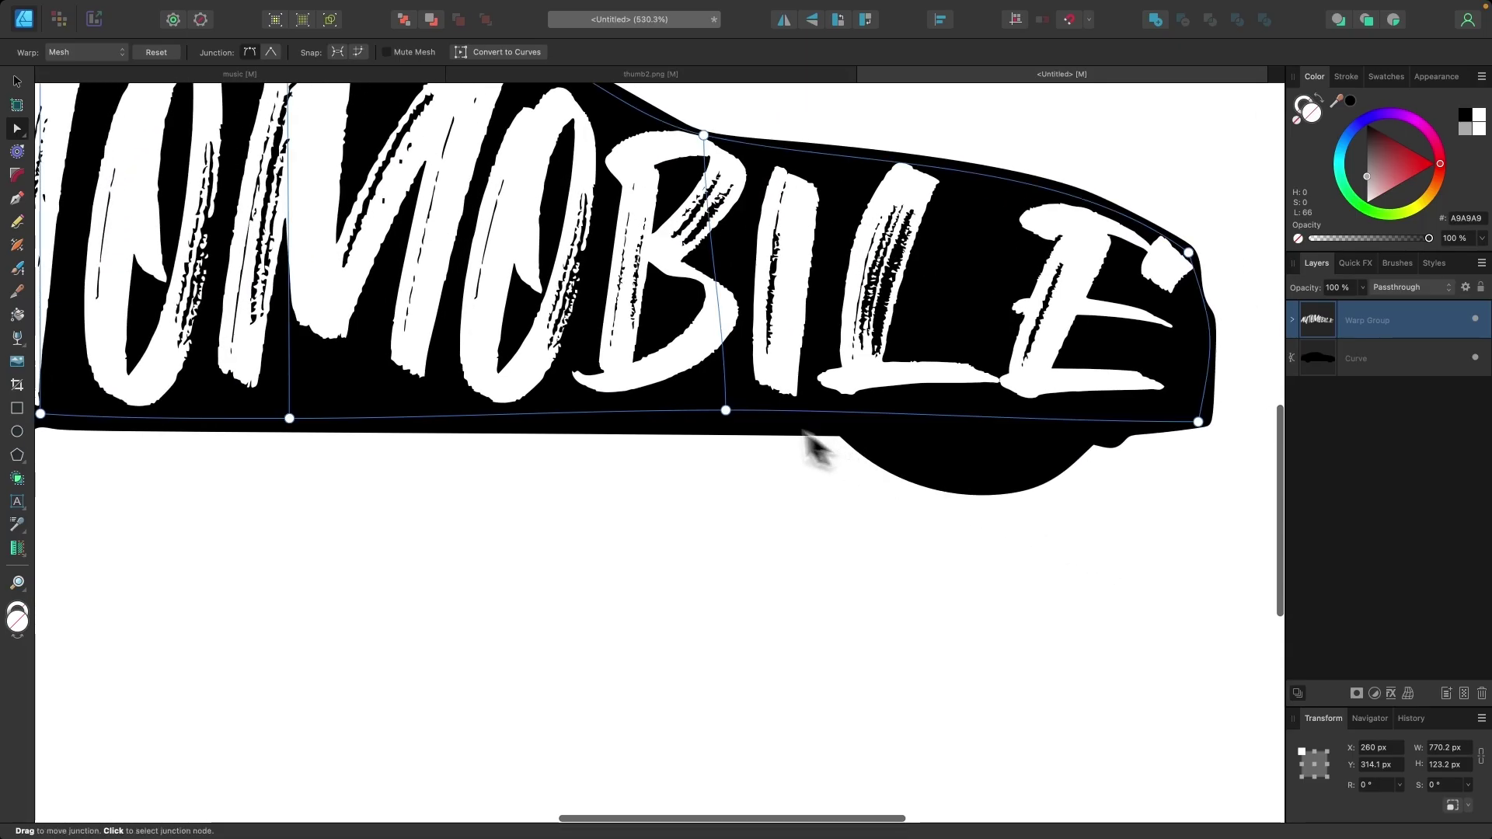
drag(725, 410, 727, 427)
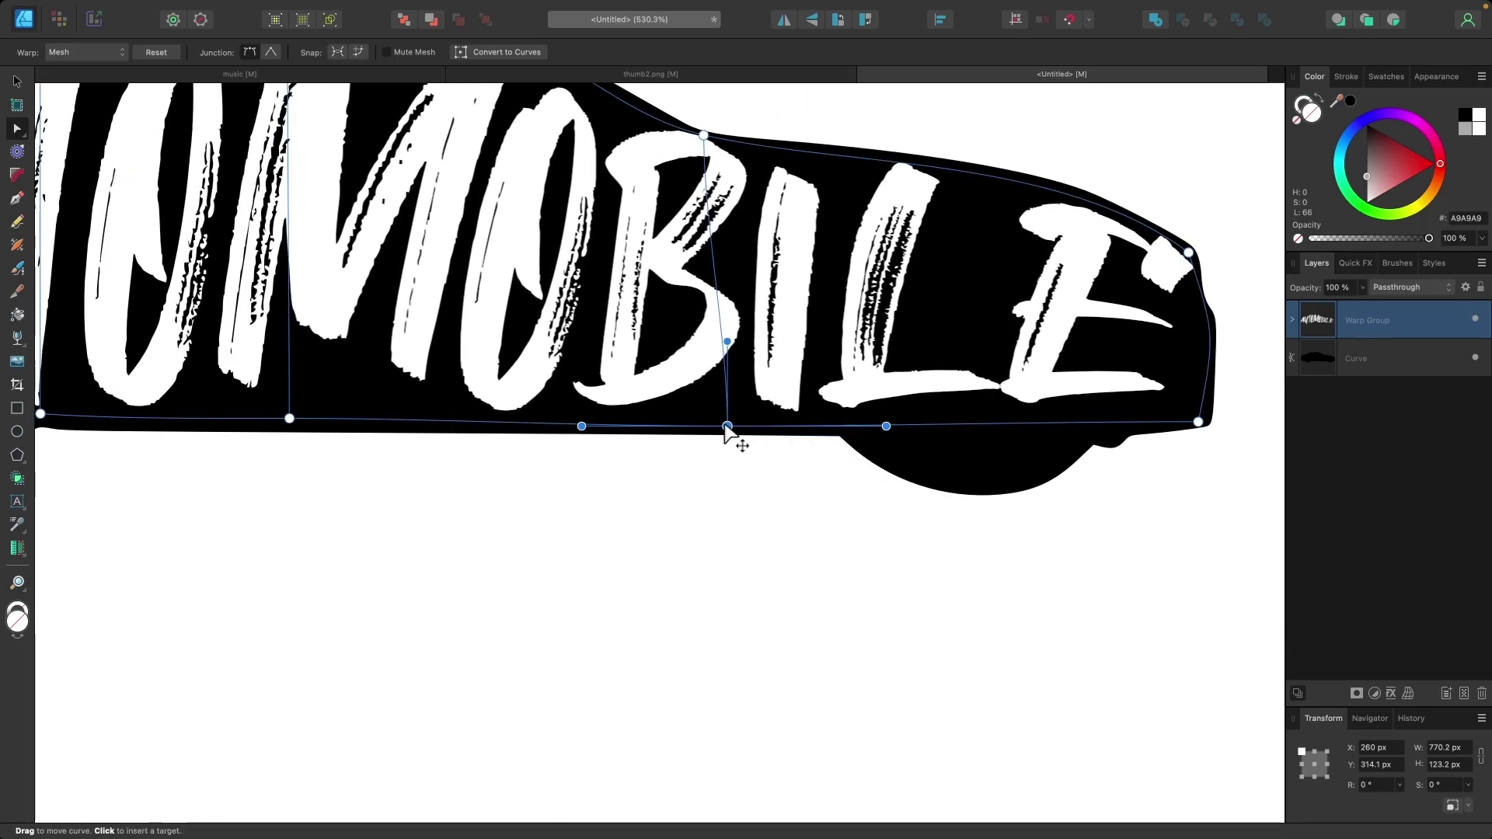
drag(291, 426, 293, 427)
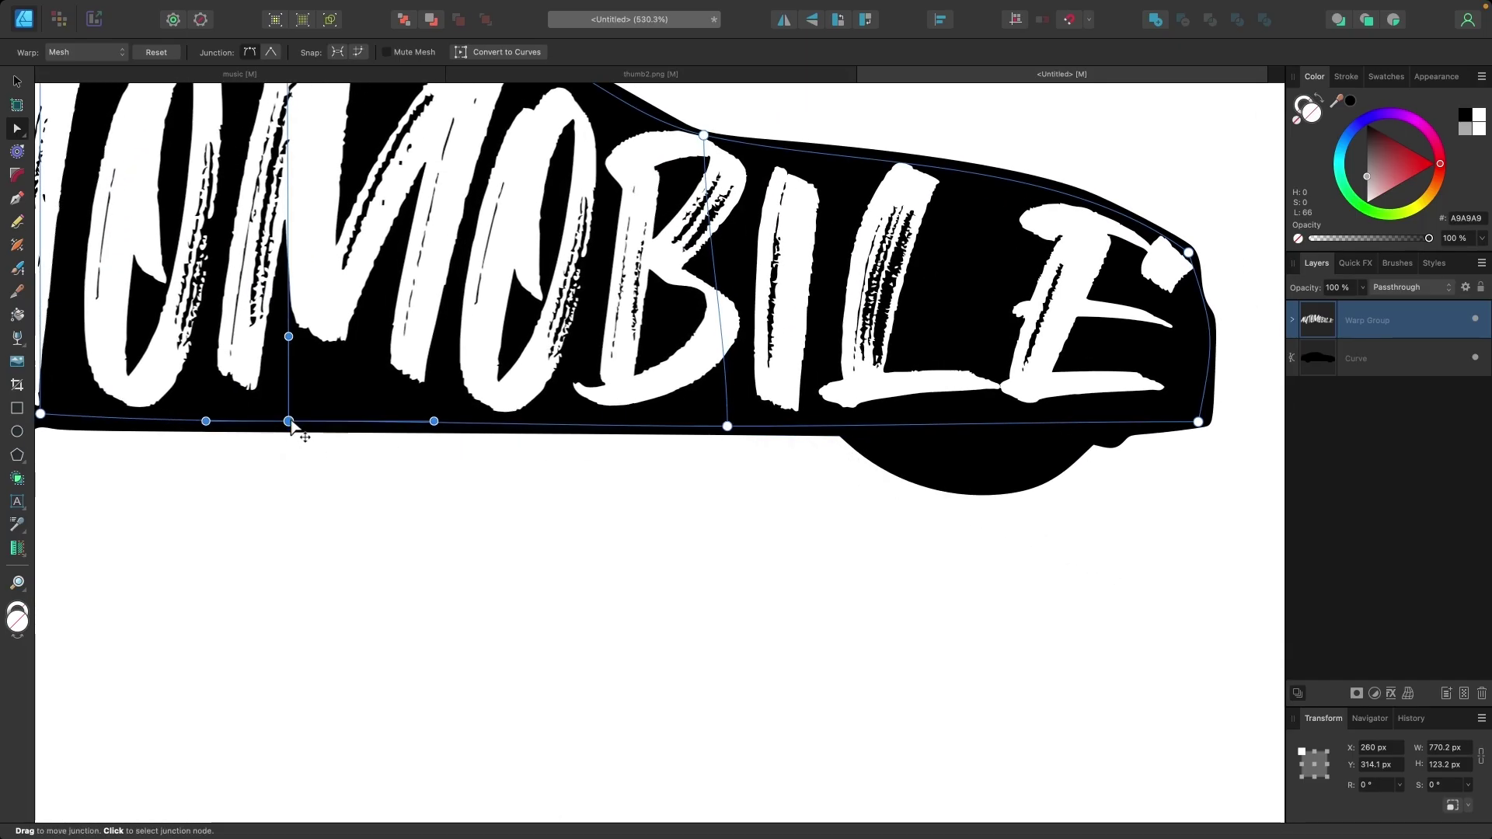
scroll(790, 510, up, 3)
scroll(904, 474, right, 2)
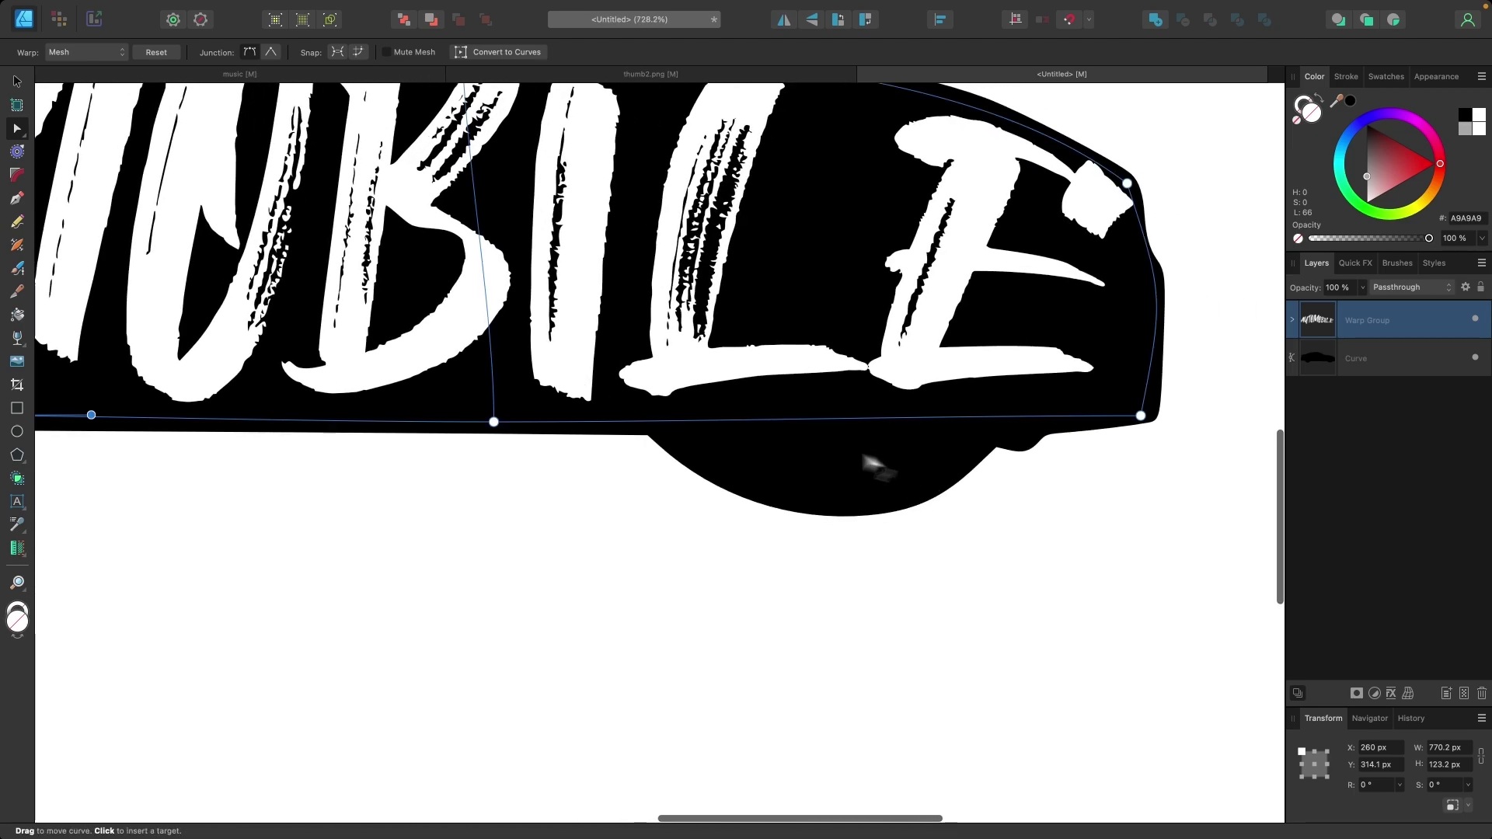
Add three points near the rear wheel and pull the middle one down so L and E fill the arch
click(648, 425)
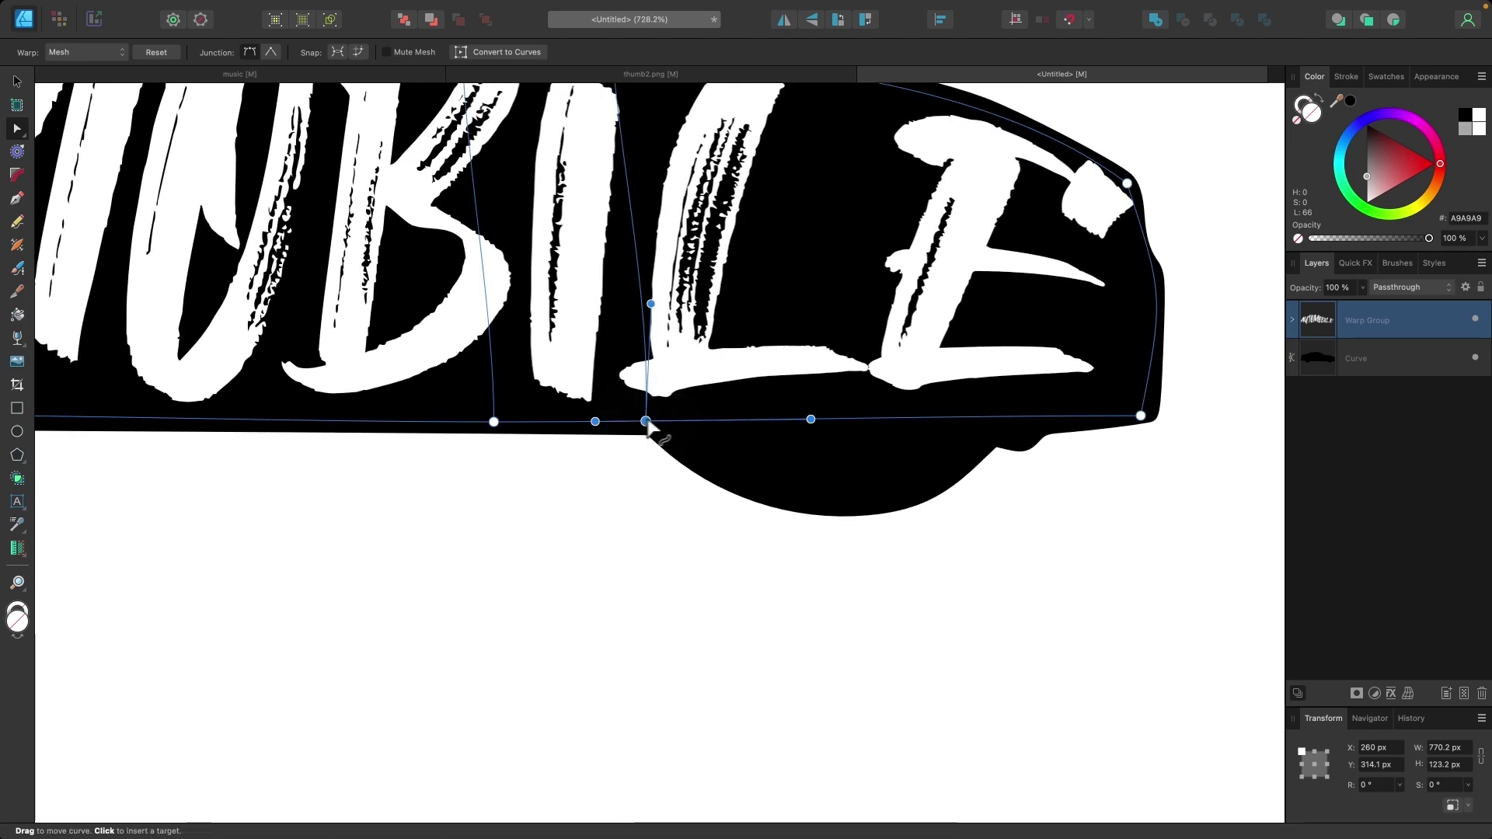
click(1005, 417)
click(843, 418)
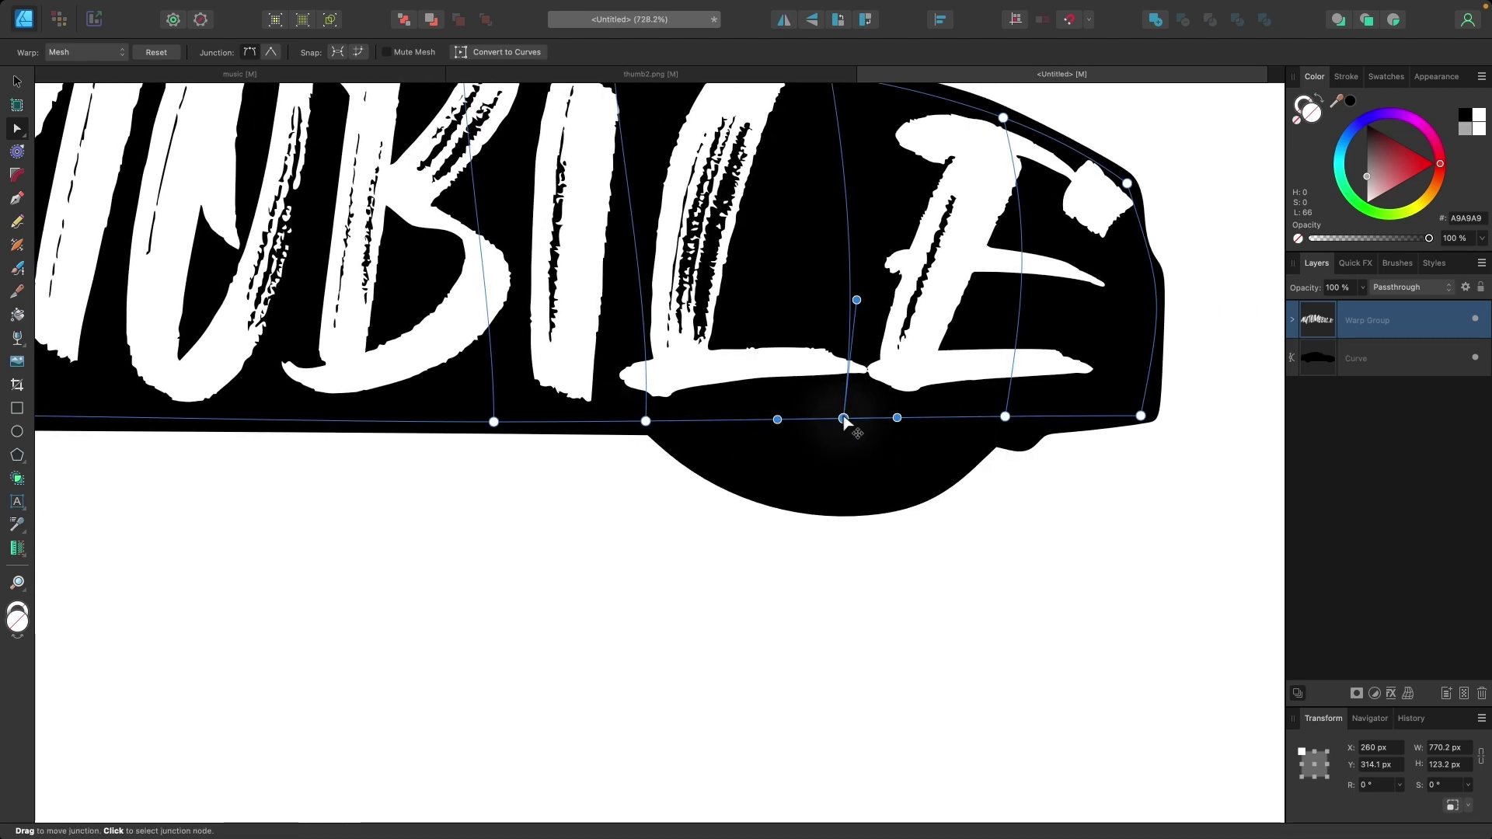
drag(843, 418, 840, 502)
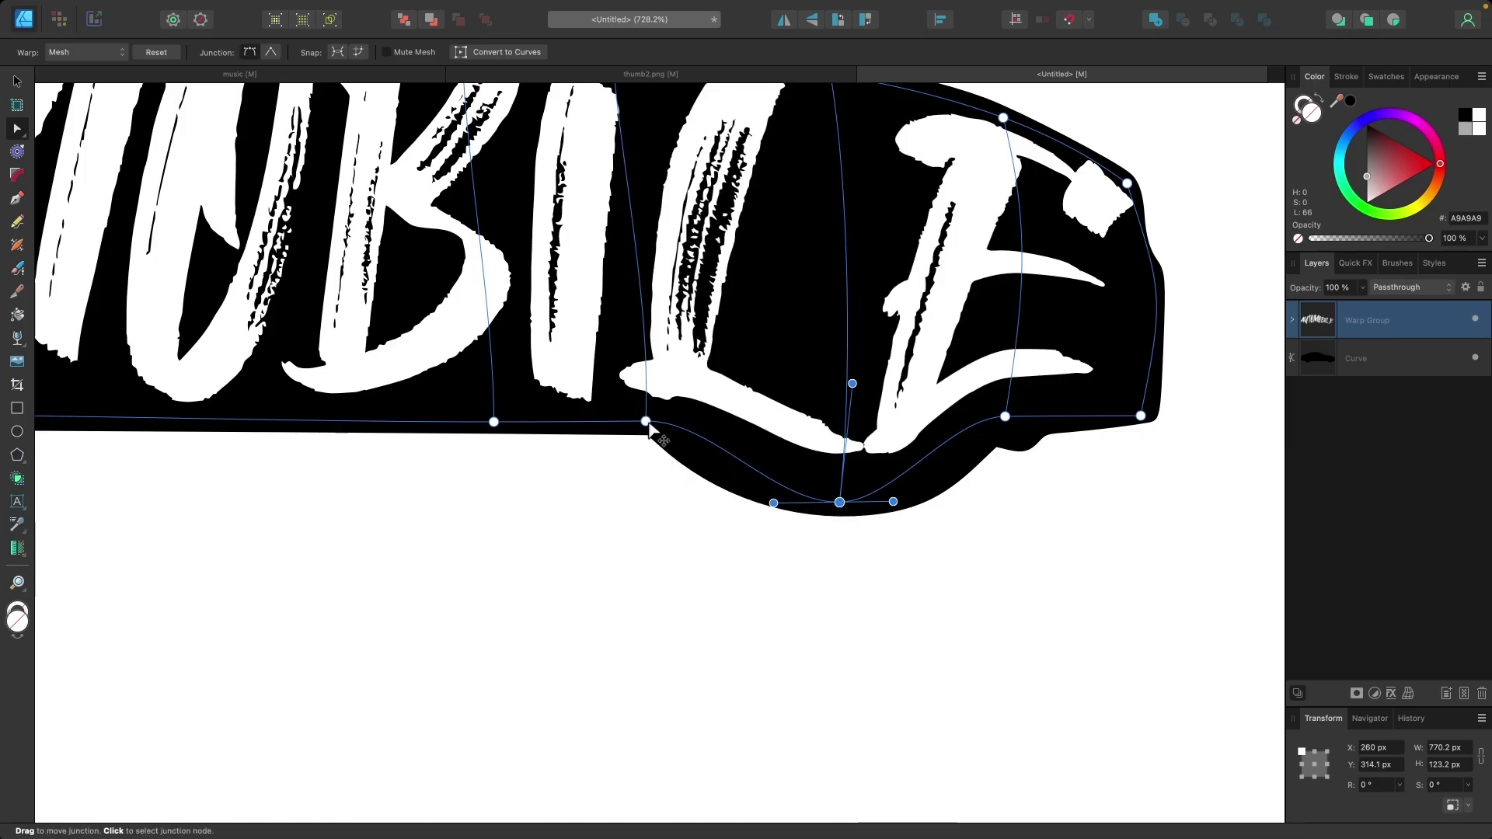
drag(711, 421, 673, 422)
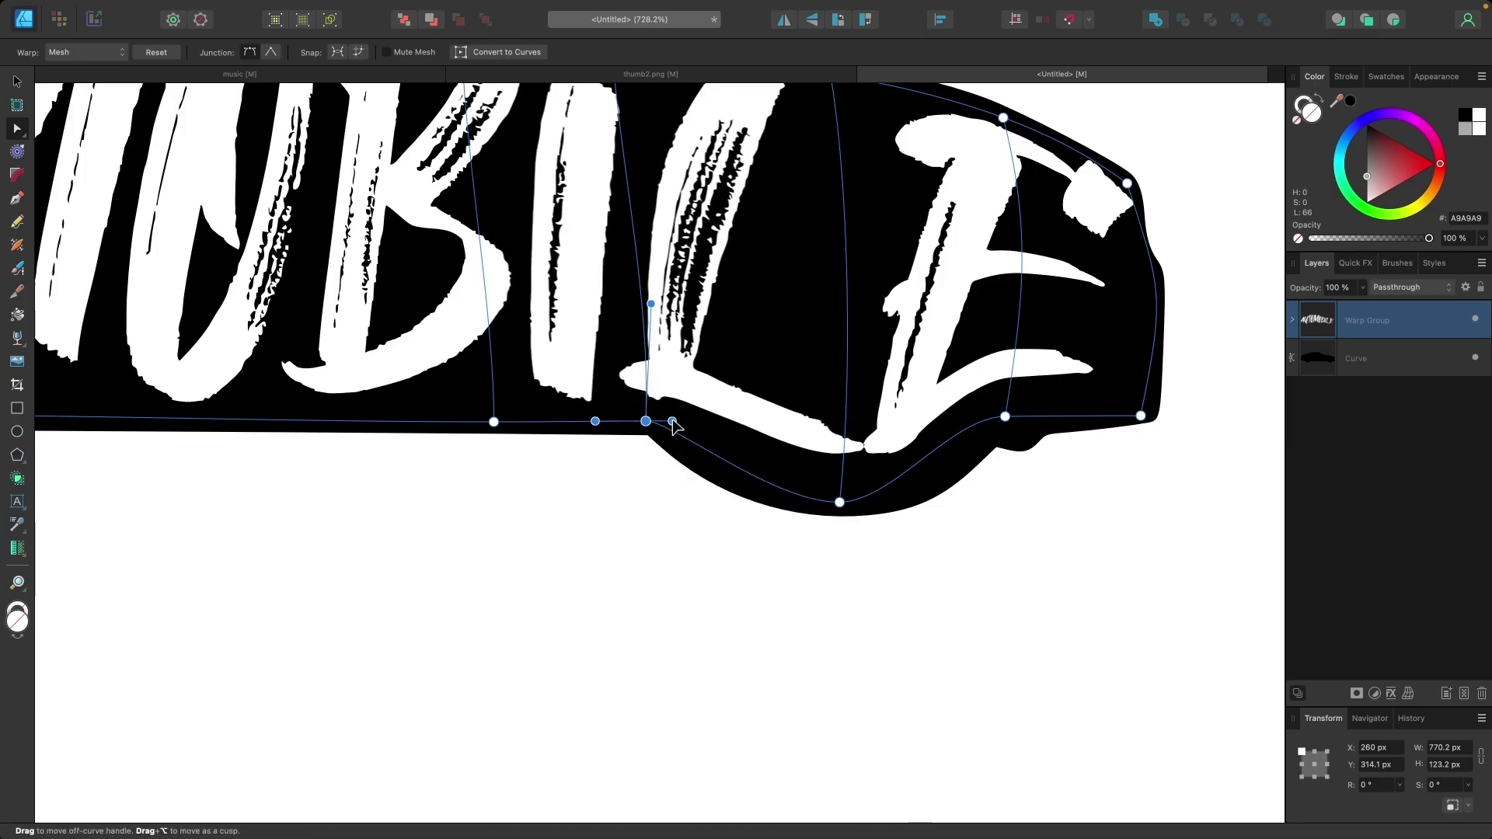
scroll(838, 509, up, 3)
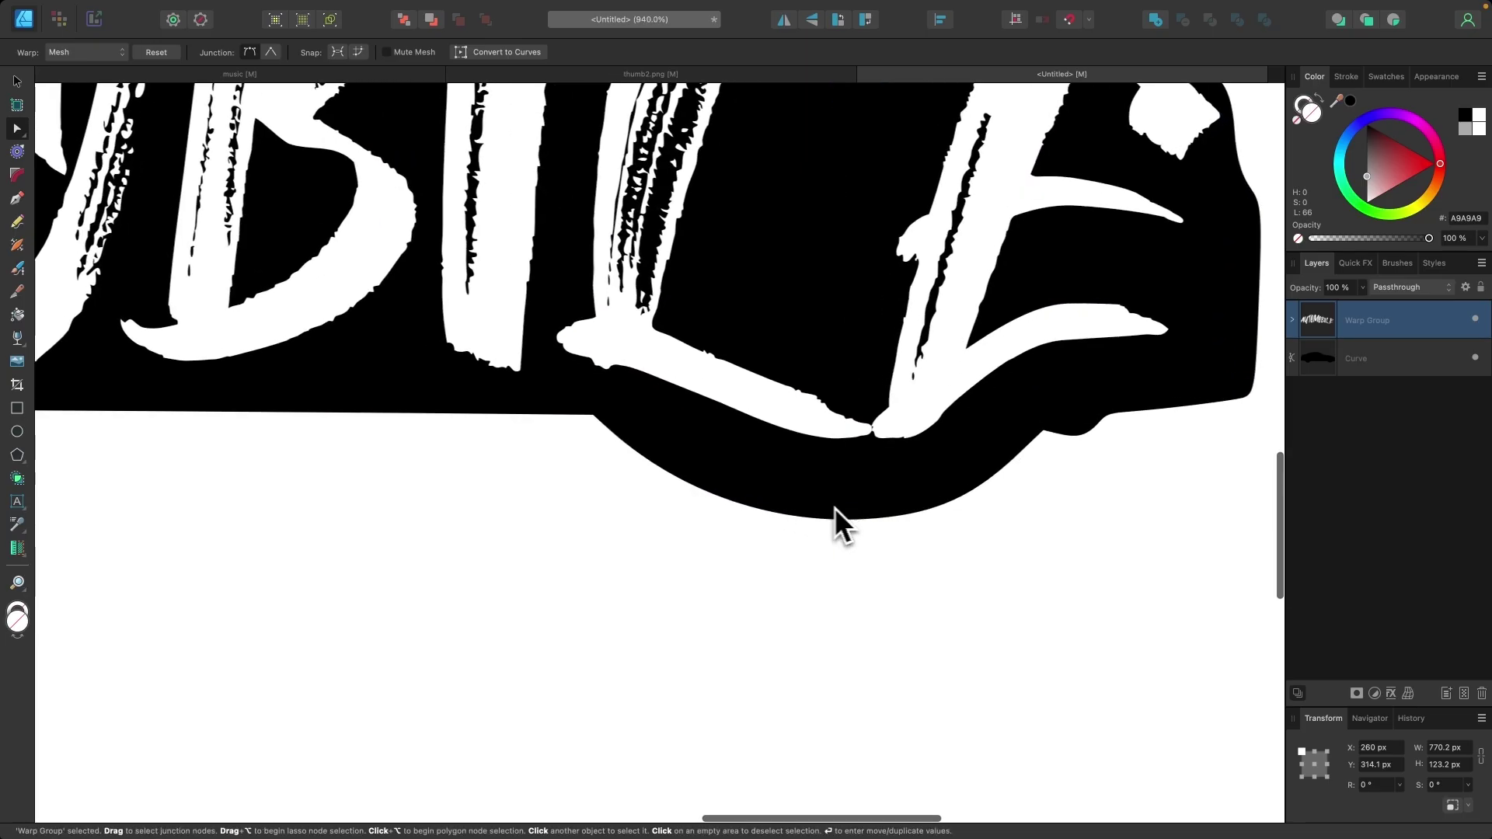
drag(757, 507, 697, 510)
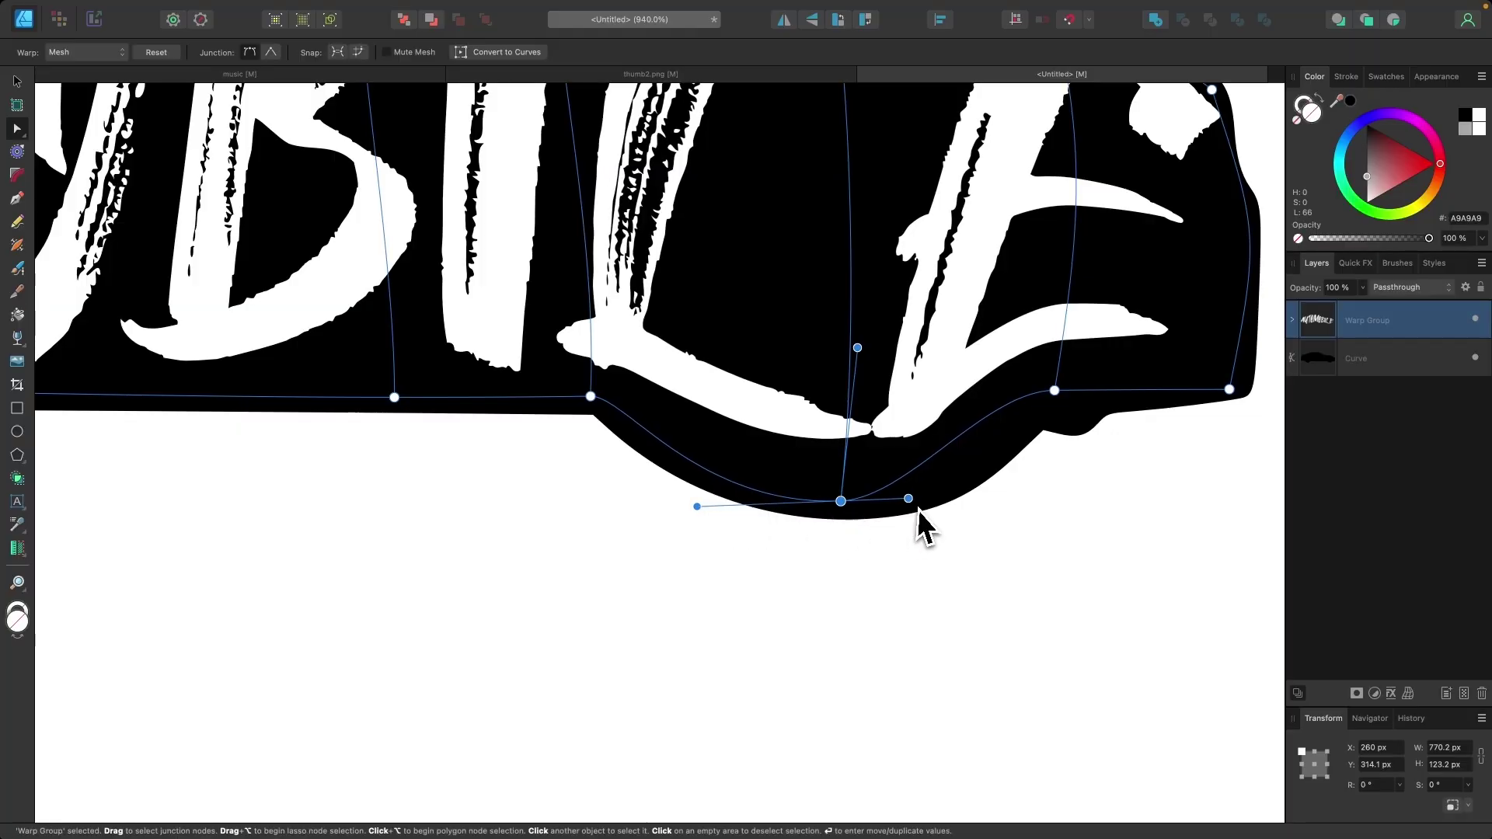
drag(909, 498, 957, 503)
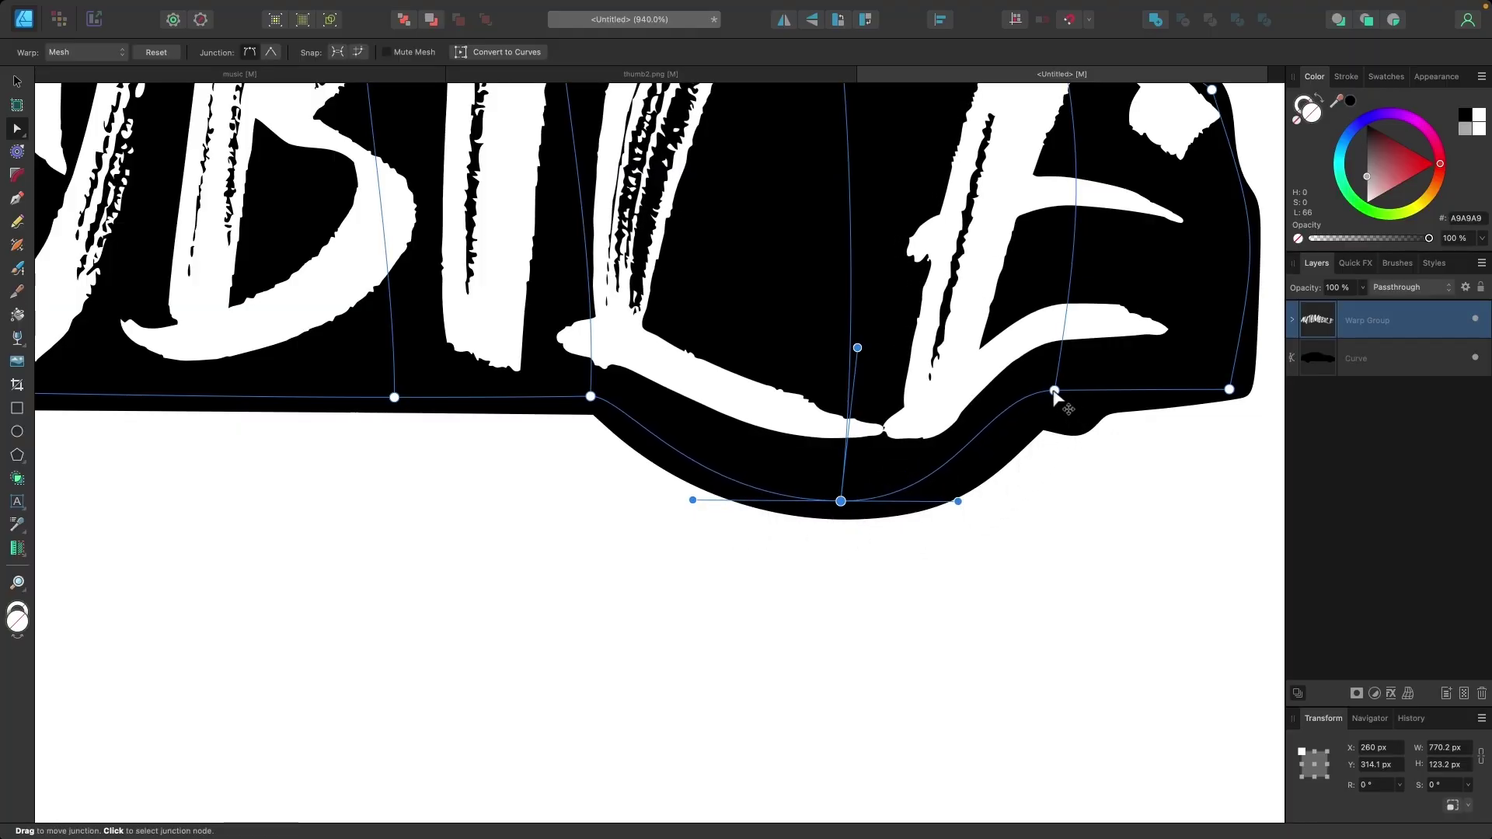
Drag the bottom node's right handle outward to even out the curve under the E
drag(987, 392, 1016, 393)
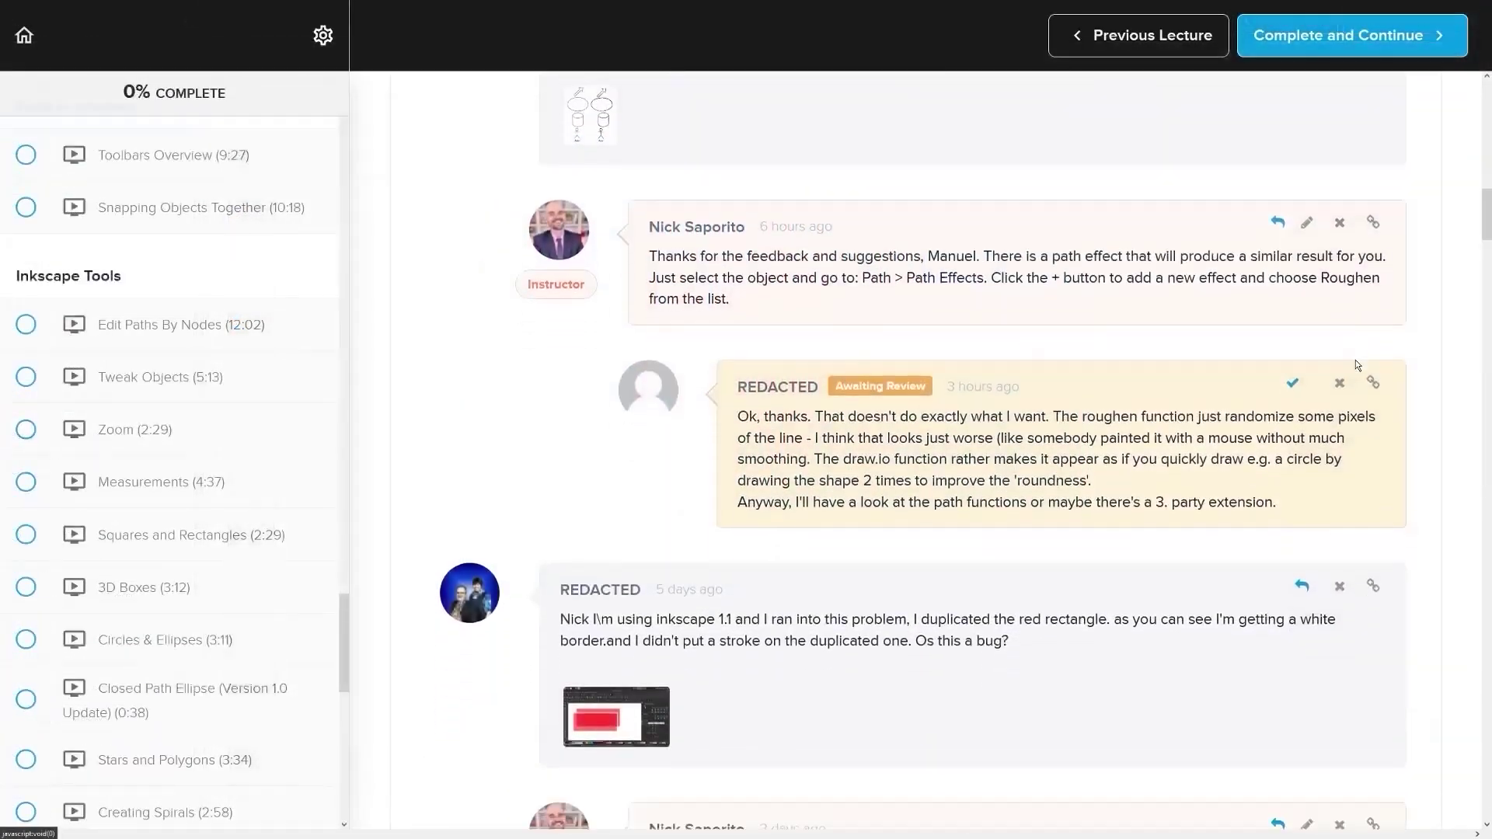
Scroll down through the current lecture's student comments and instructor replies
scroll(1355, 359, down, 5)
scroll(1392, 359, down, 10)
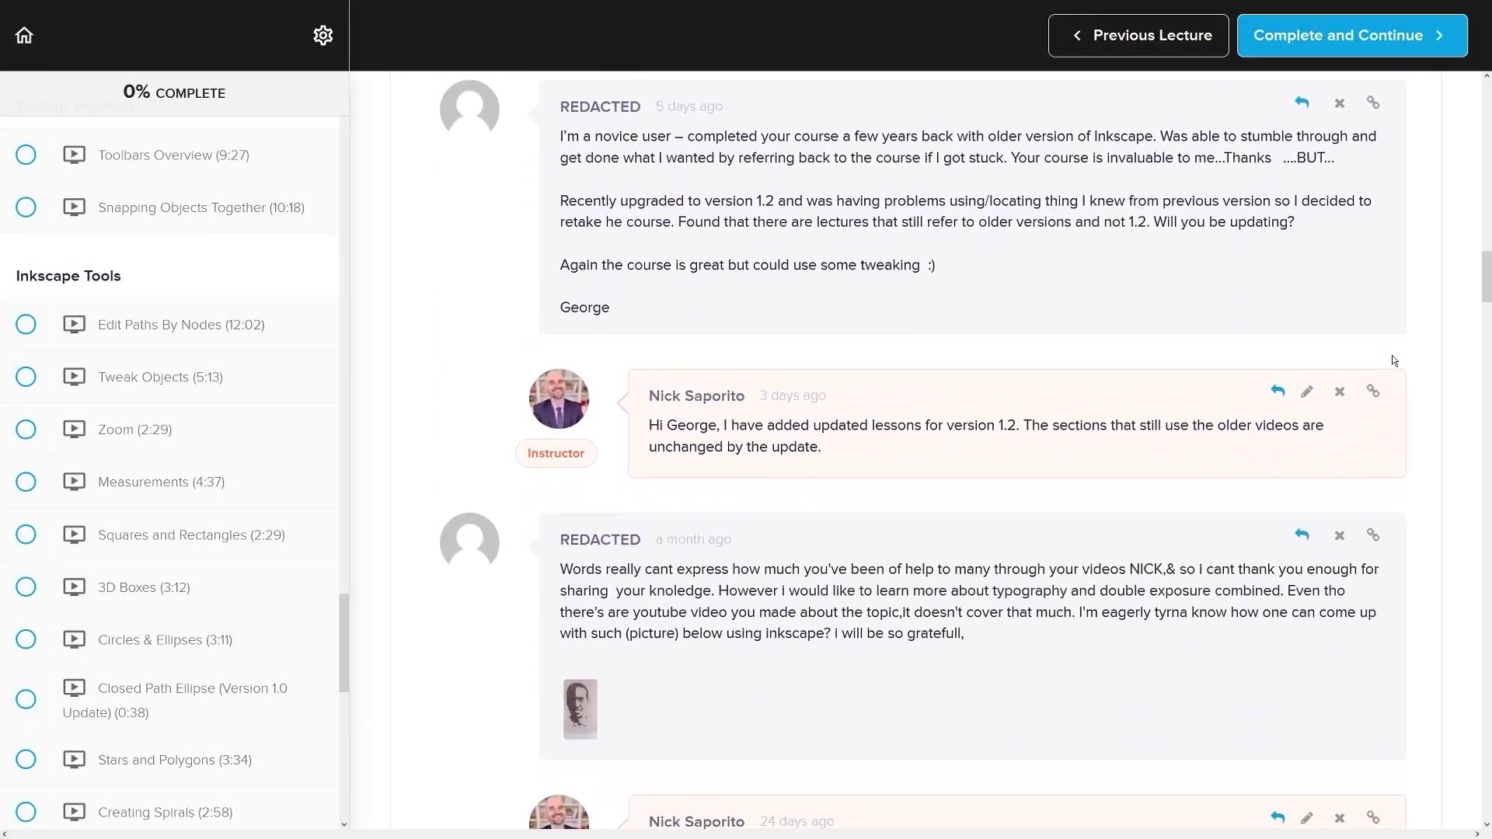